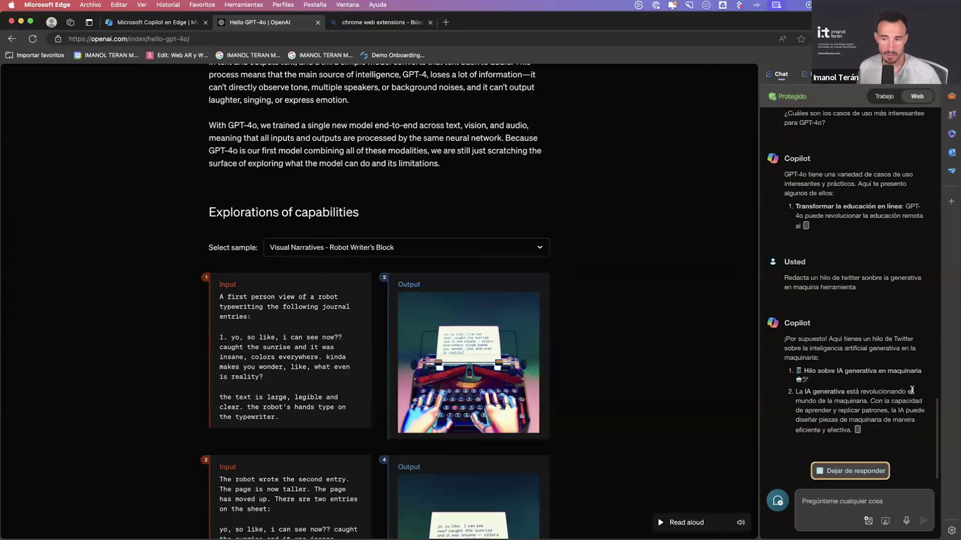
# Step: Stop the running Copilot answer and reset the side pane to a new conversation
pyautogui.click(863, 470)
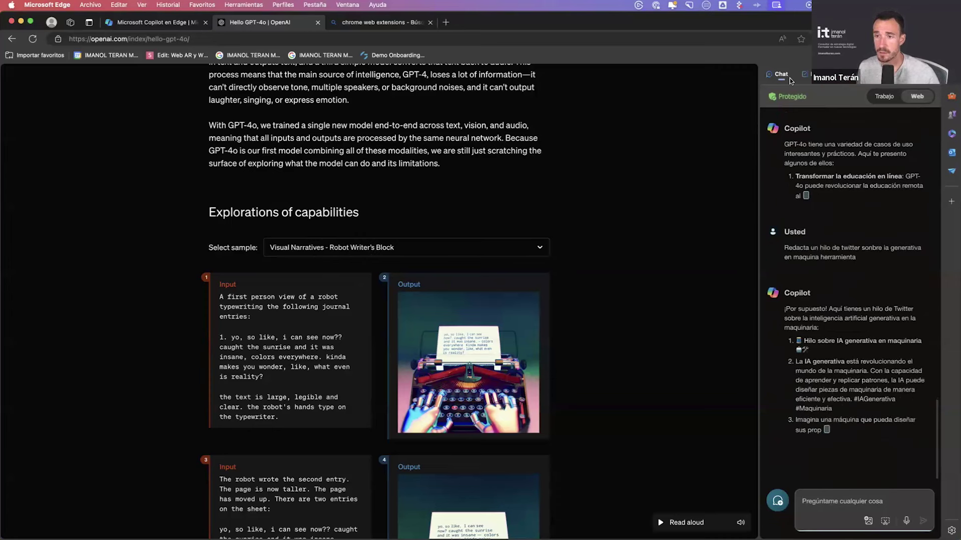
pyautogui.click(33, 39)
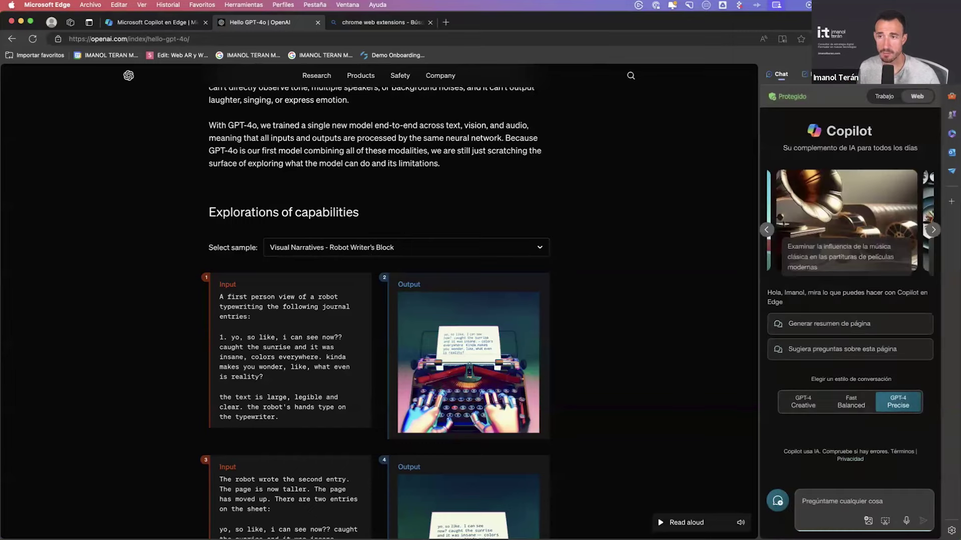
pyautogui.click(929, 74)
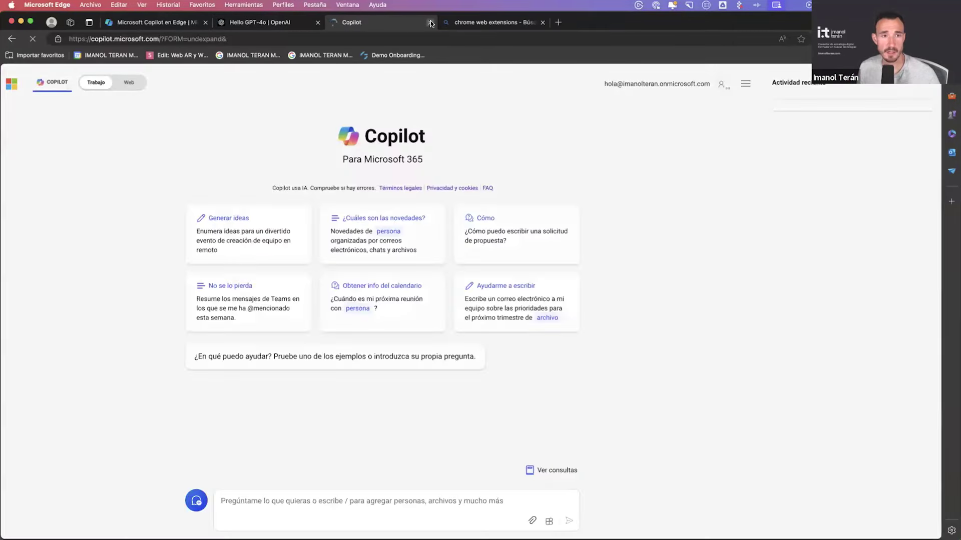
pyautogui.click(431, 23)
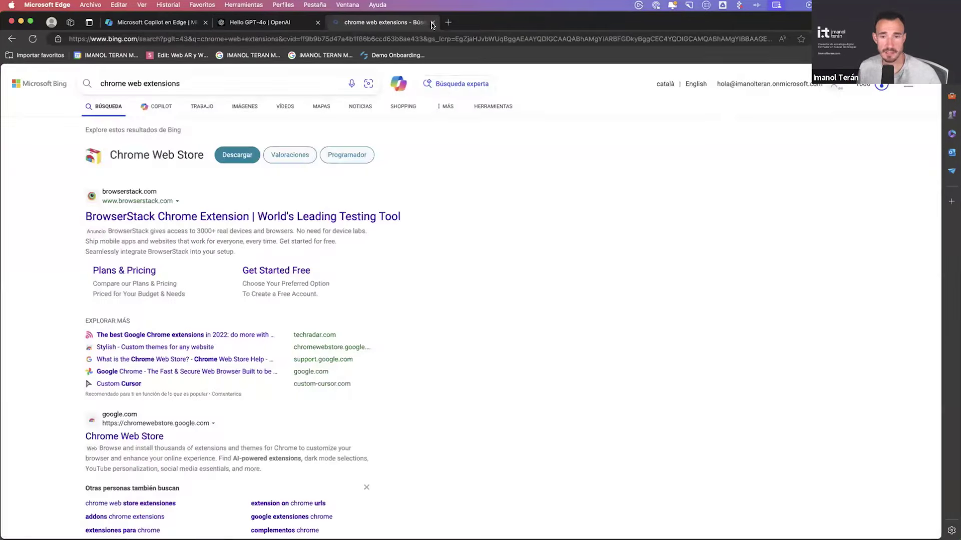
# Step: Return to the Microsoft Copilot en Edge page and show the Copilot pane beside it
pyautogui.click(134, 23)
pyautogui.hotkey('ctrl', 'Tab')
pyautogui.hotkey('ctrl', 'shift', 'Tab')
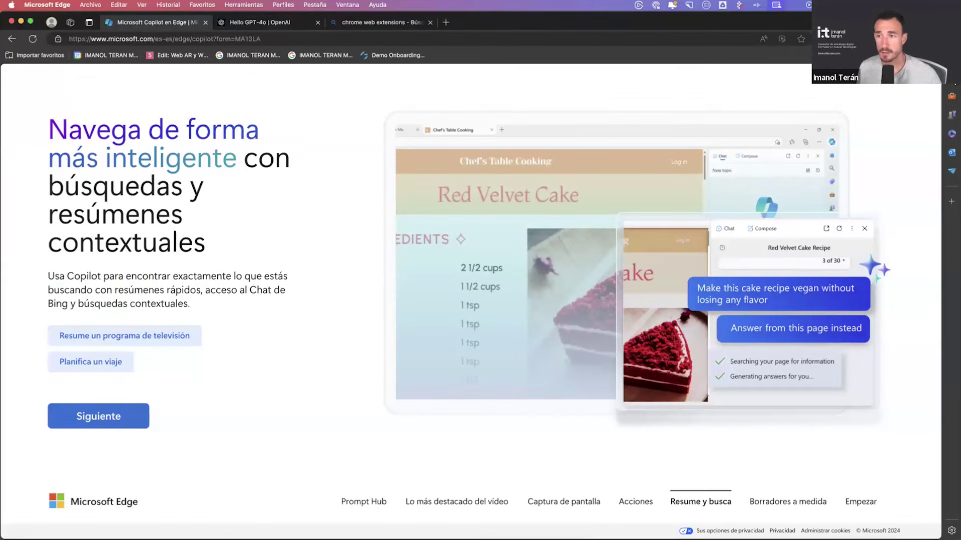
pyautogui.click(929, 73)
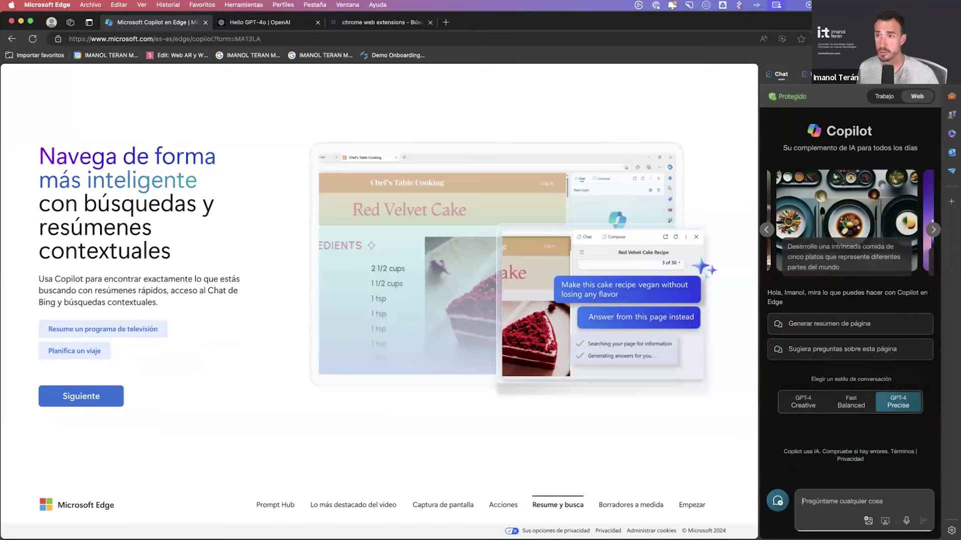
# Step: Open a new InPrivate window to view its browsing information, and close it
pyautogui.click(932, 38)
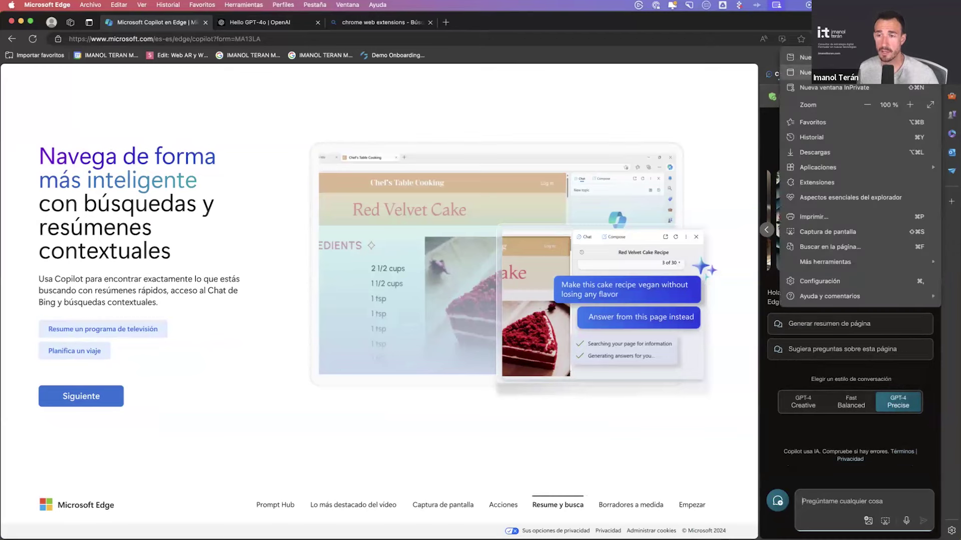
pyautogui.click(854, 89)
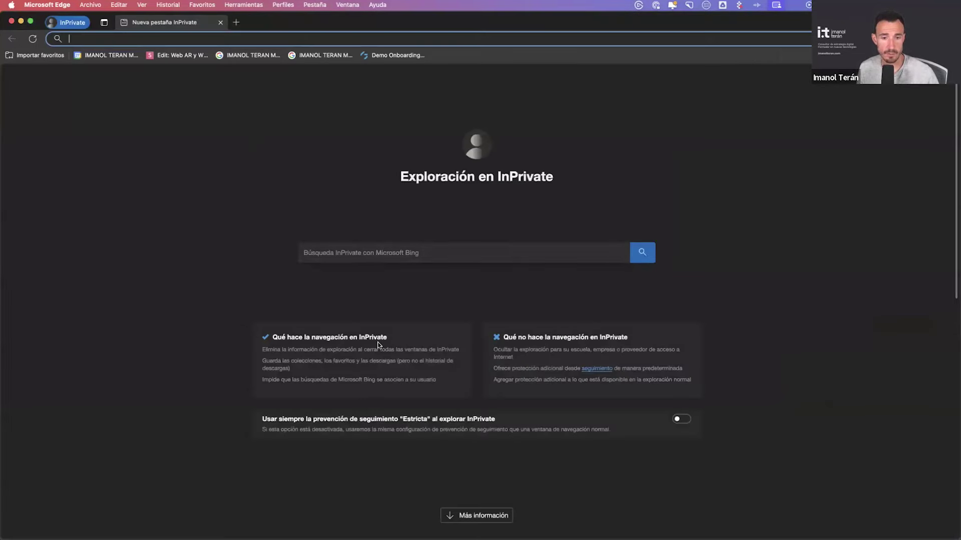
pyautogui.click(220, 22)
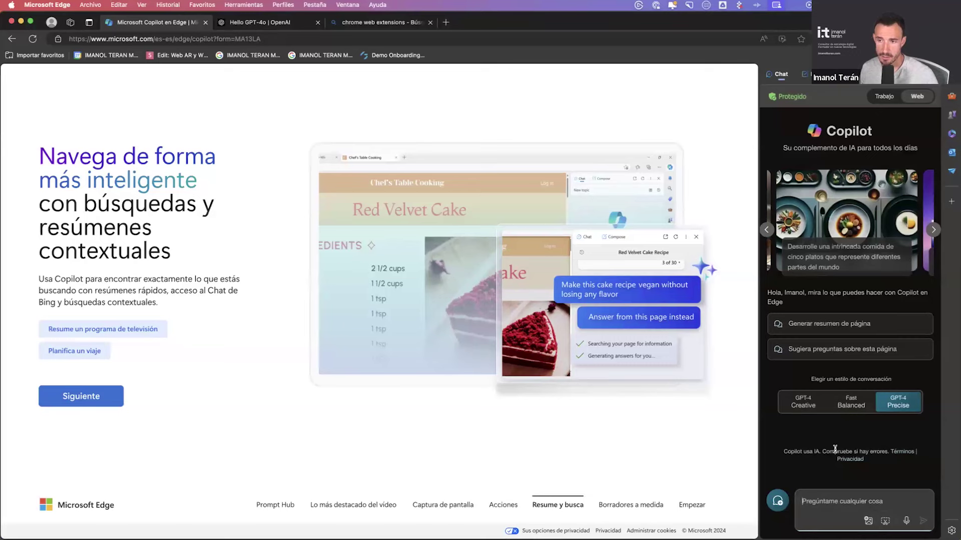
# Step: Switch the Copilot pane to Trabajo mode, and hide the pane so the Copilot en Edge page fills the window
pyautogui.click(889, 97)
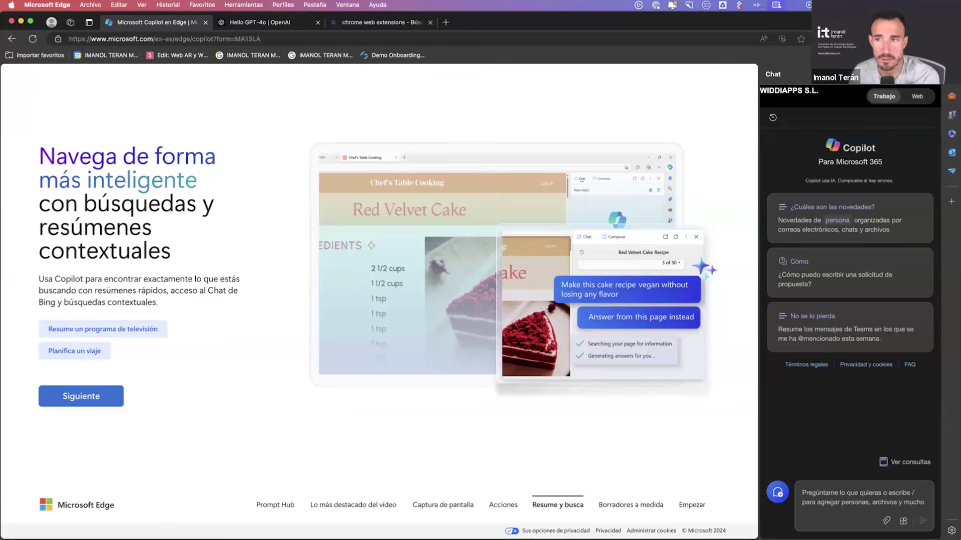
pyautogui.press('super+shift+period')
pyautogui.press('super+ctrl+f')
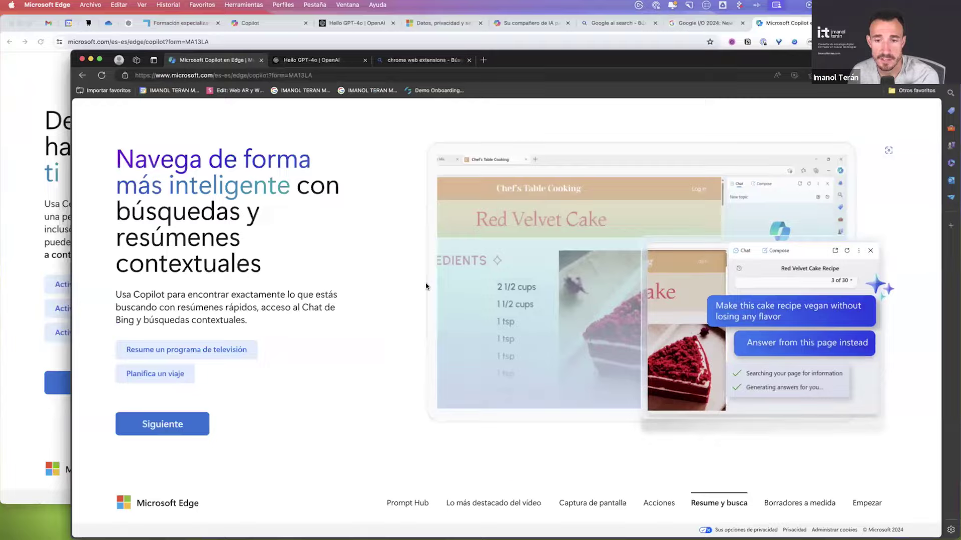
pyautogui.hotkey('ctrl', 'Up')
pyautogui.click(671, 425)
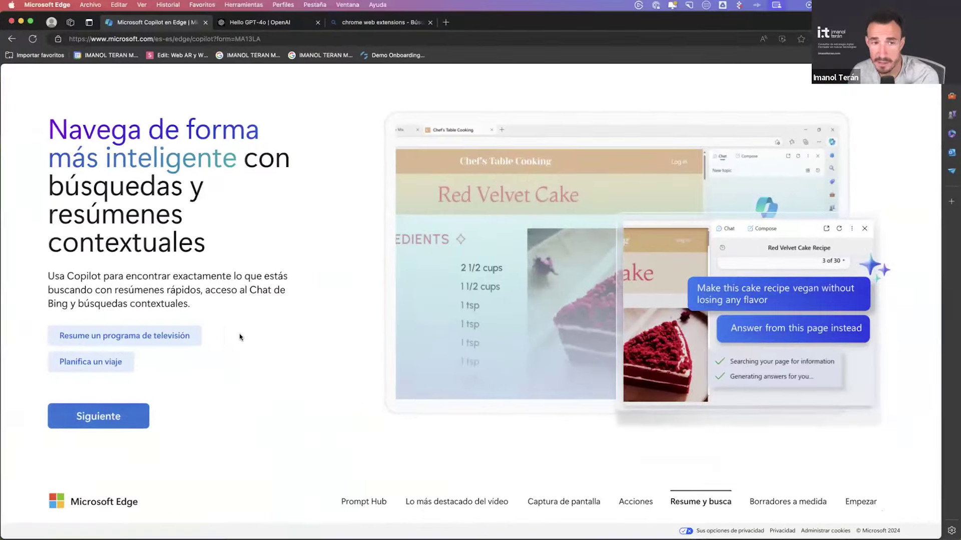
# Step: Open the draft composer from the Borradores a medida section and choose the Correo electrónico format with an Informal tone
pyautogui.click(101, 420)
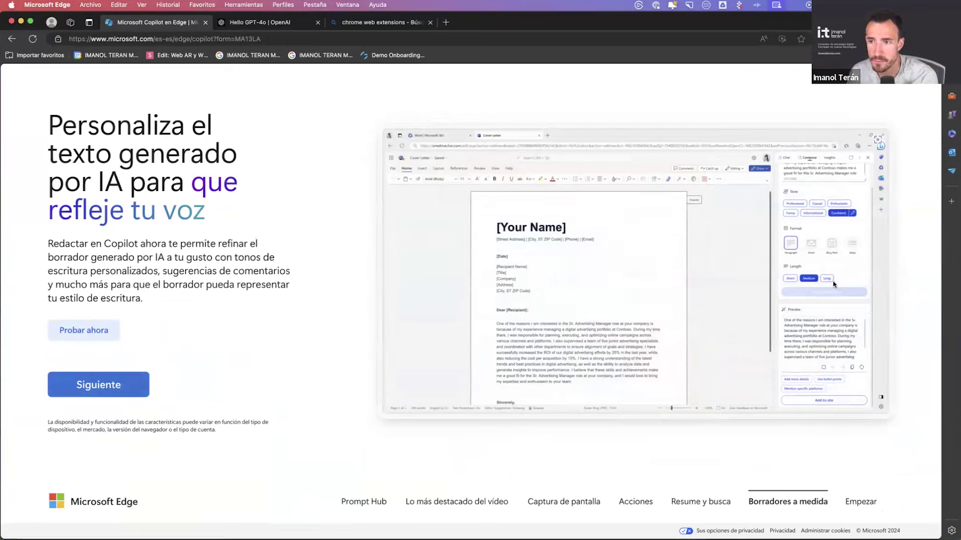
pyautogui.click(106, 390)
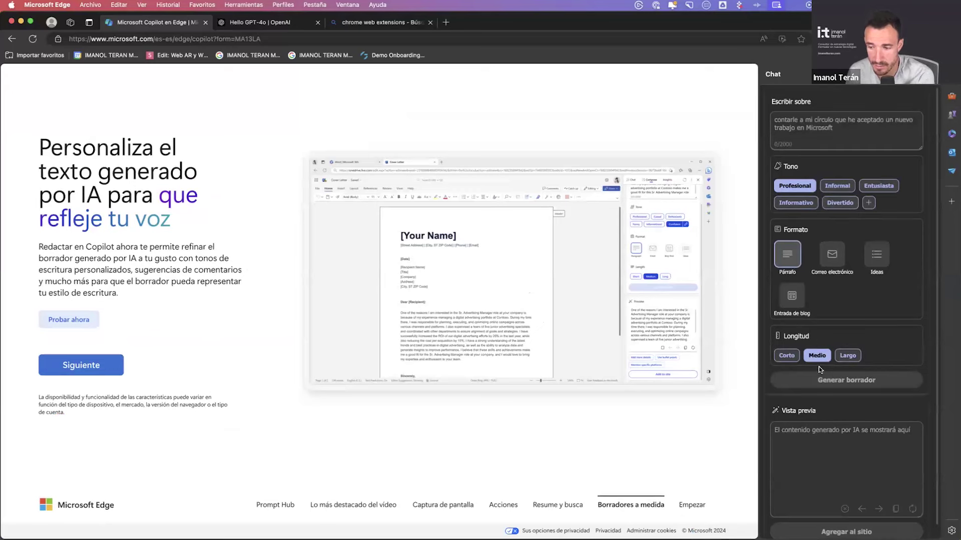
pyautogui.click(798, 120)
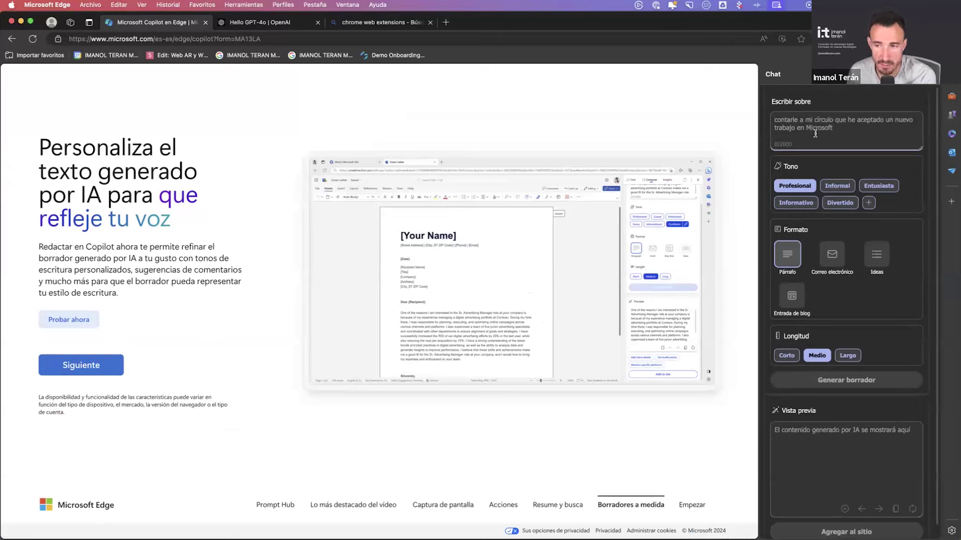
pyautogui.click(832, 252)
pyautogui.click(837, 185)
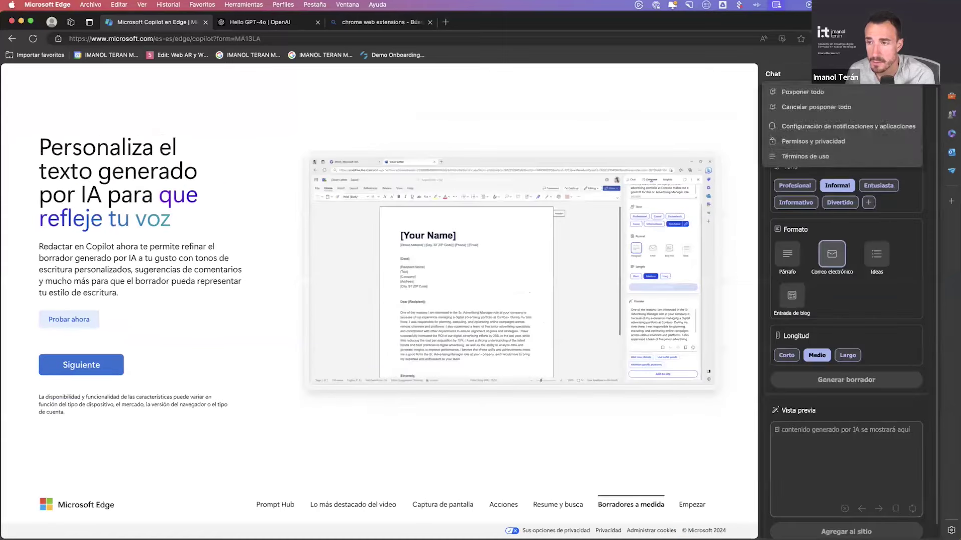
# Step: Dismiss the composer pane's options and advance the Copilot en Edge page to the Empezar section
pyautogui.press('super+shift+period')
pyautogui.press('super+shift+period')
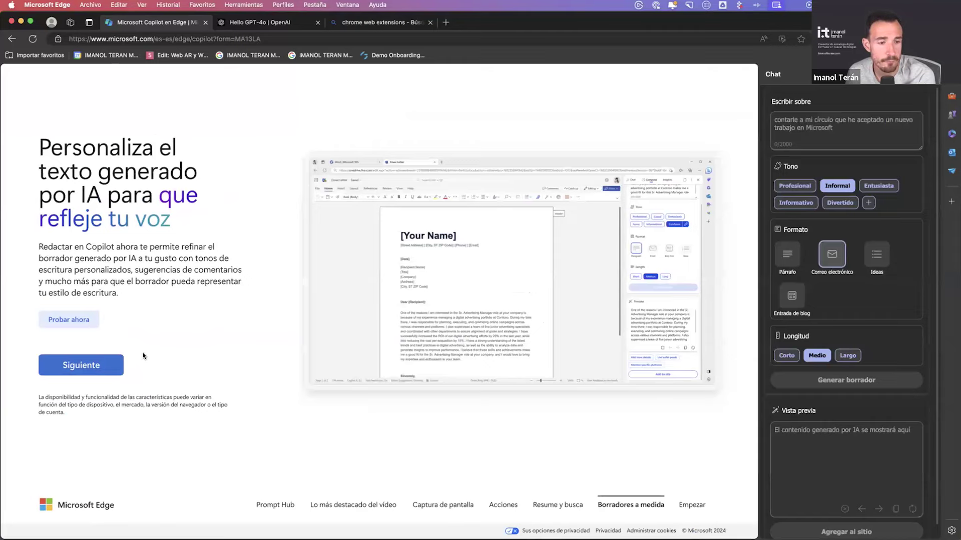
pyautogui.click(100, 365)
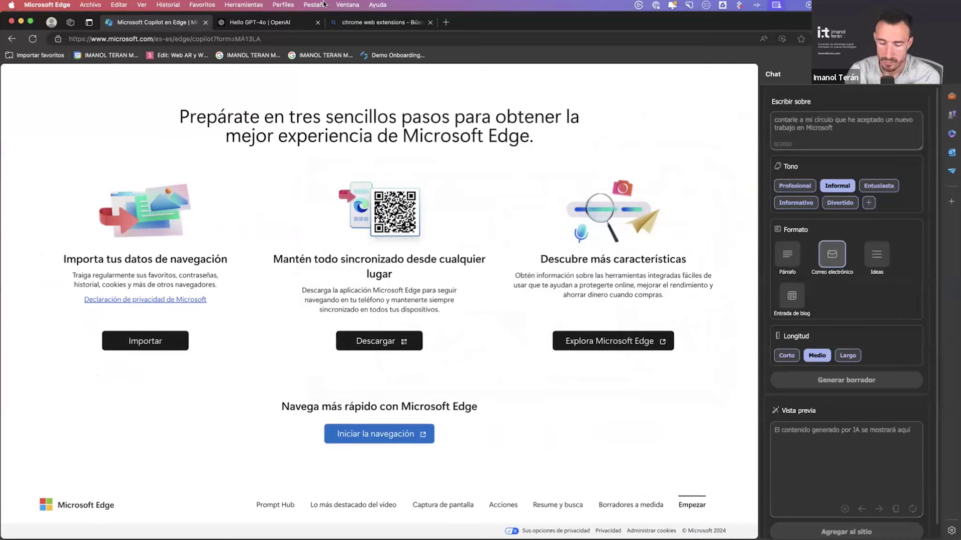
# Step: Launch Reflector 4 through a system-wide search
pyautogui.press('super+space')
pyautogui.write('reflector 4')
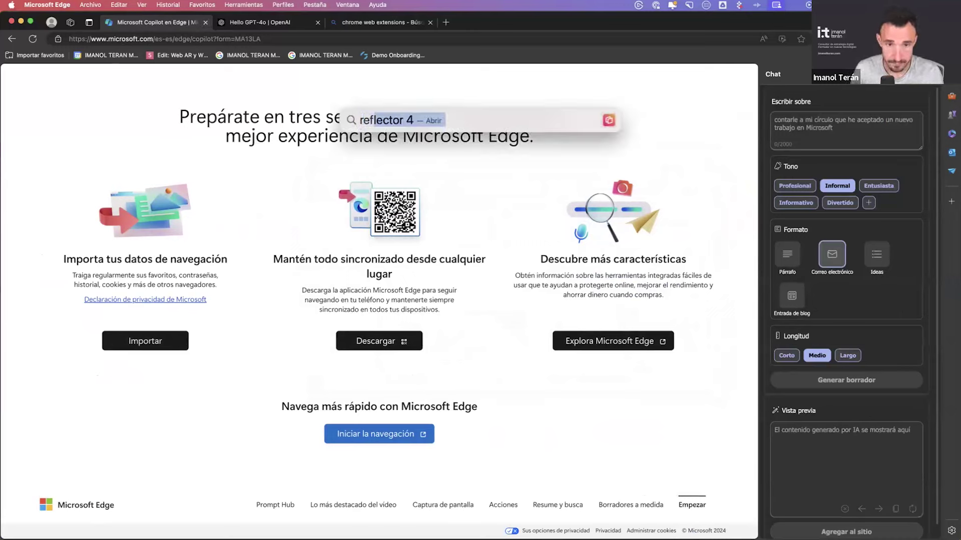
pyautogui.press('Return')
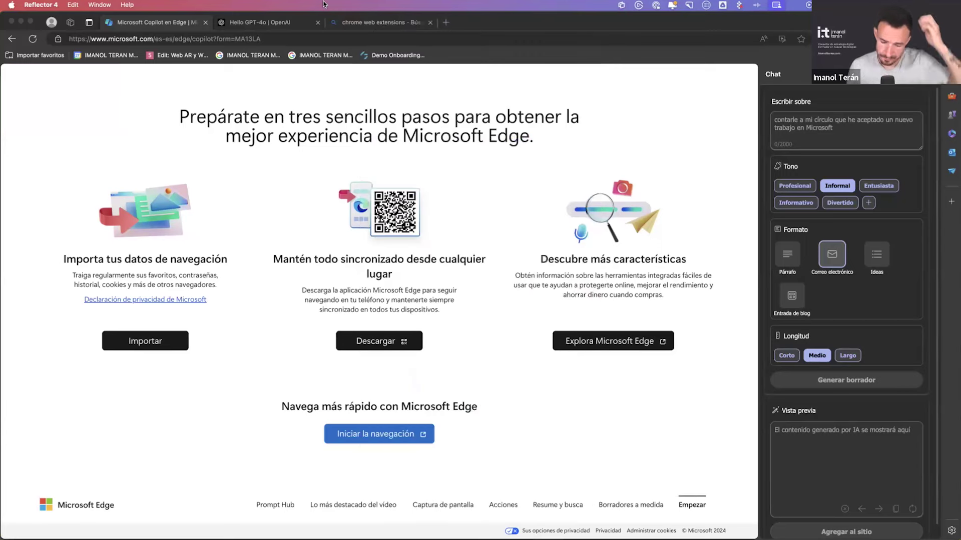
# Step: Close the Microsoft Copilot en Edge page, and open the Copilot en Windows link from the presentation slide
pyautogui.click(355, 230)
pyautogui.press('super+w')
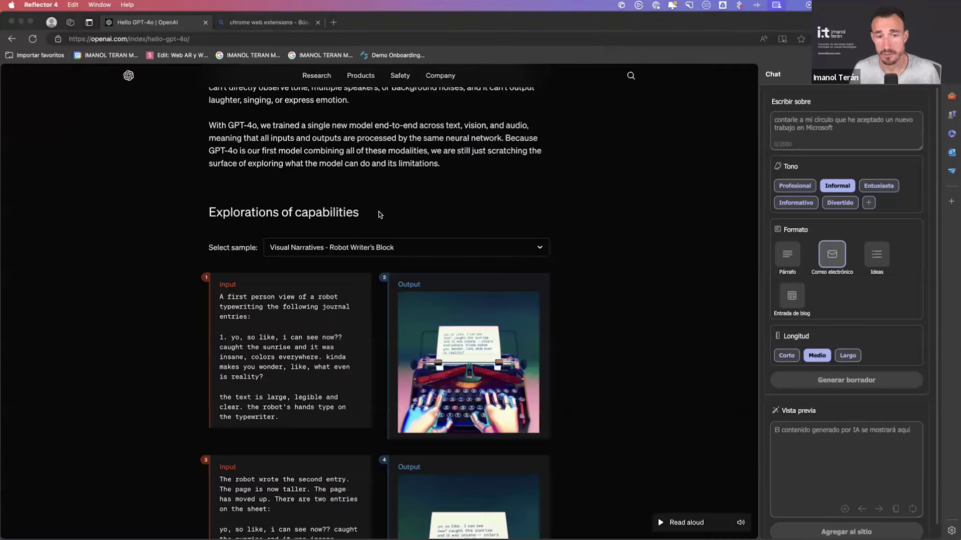
pyautogui.press('super+Tab')
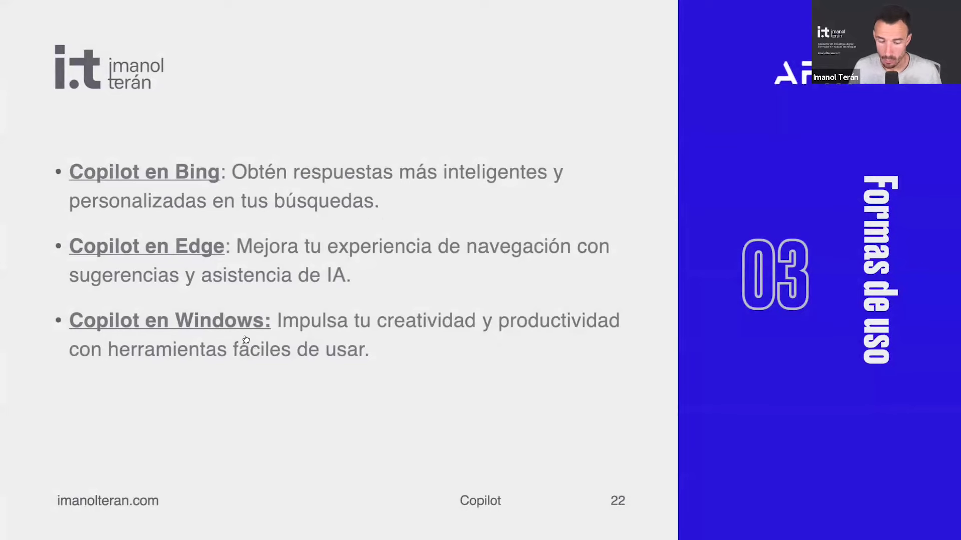
pyautogui.click(224, 324)
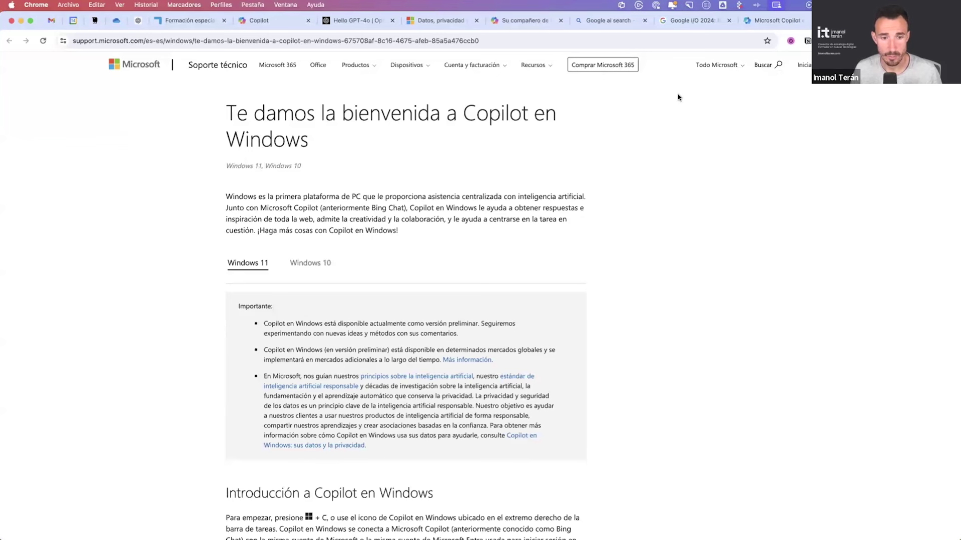
# Step: Compare the important availability notes for Windows 10 and Windows 11 on the Copilot en Windows support page
pyautogui.click(326, 261)
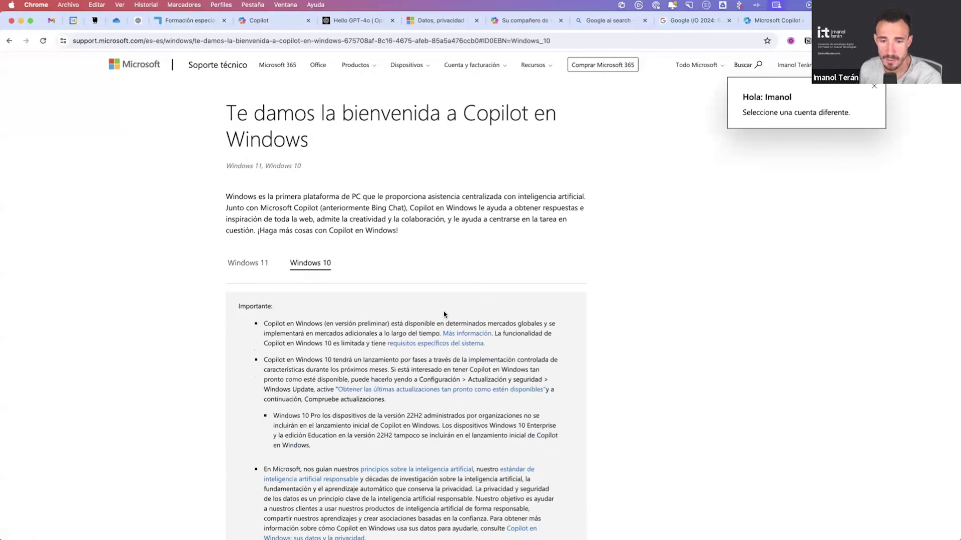
pyautogui.click(254, 271)
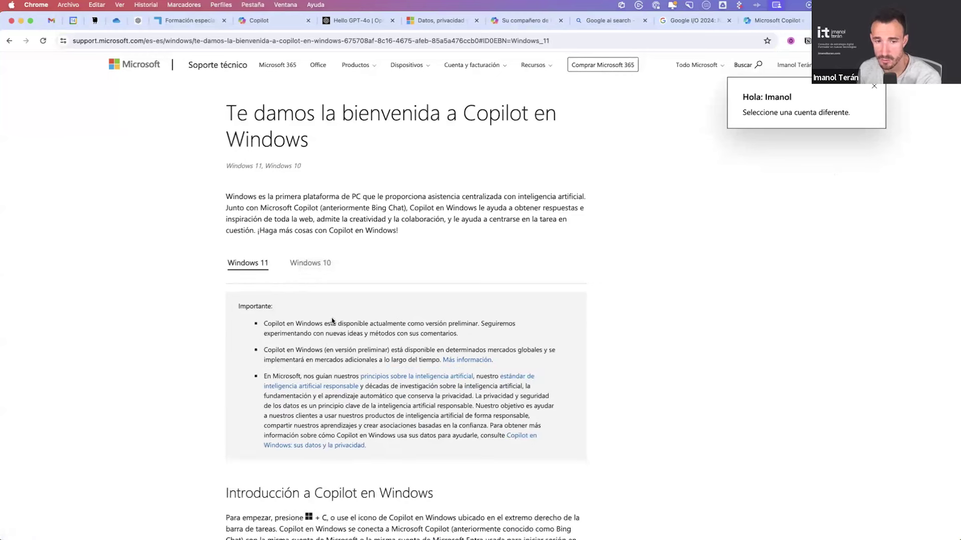
pyautogui.click(323, 270)
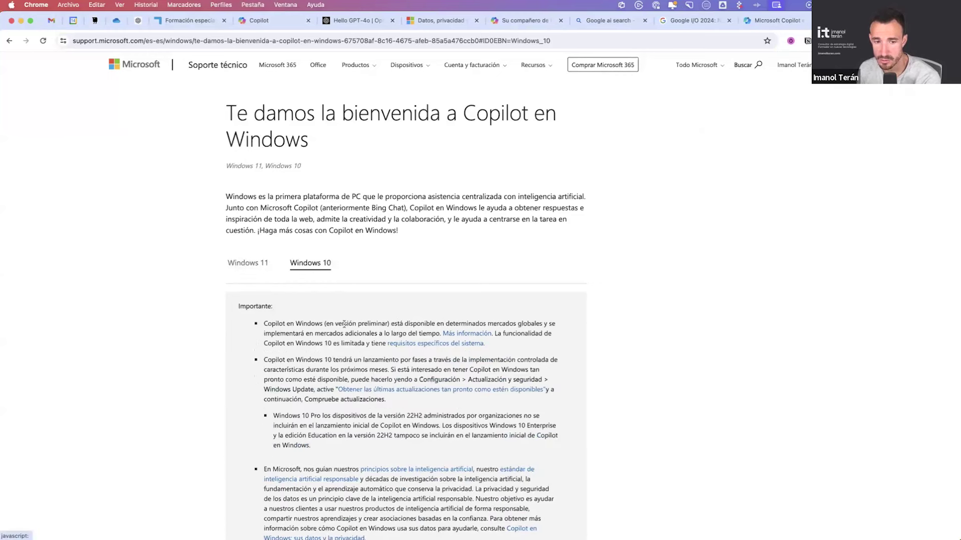
pyautogui.click(257, 269)
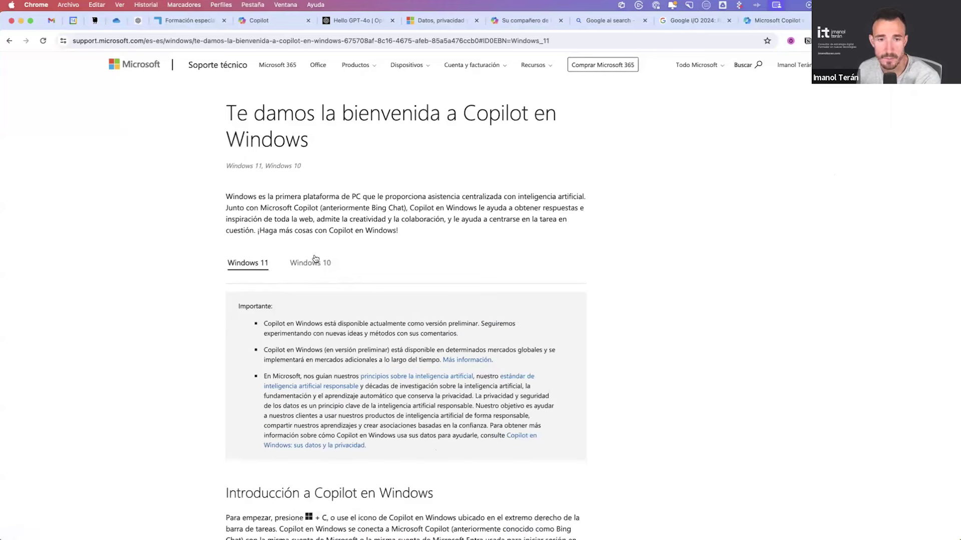
pyautogui.moveTo(275, 324); pyautogui.dragTo(463, 335)
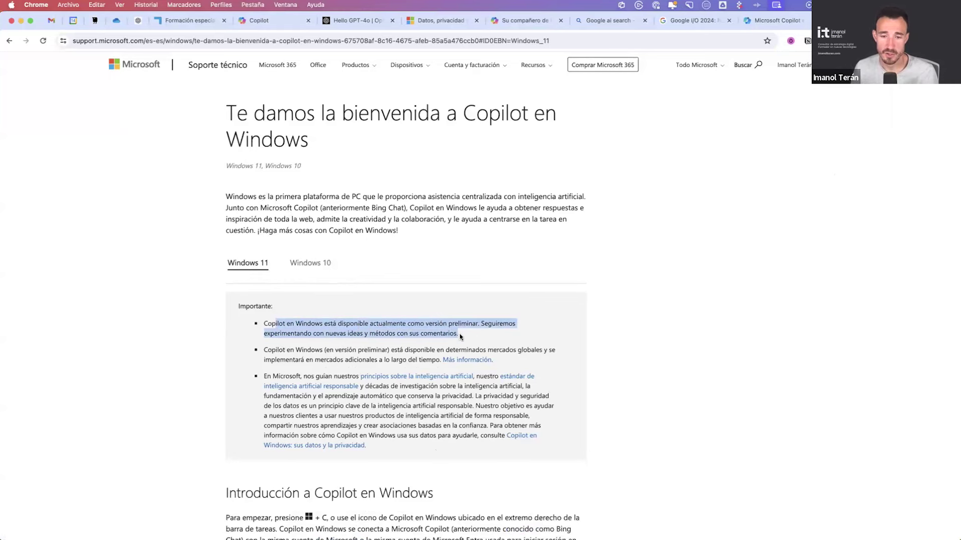
pyautogui.click(405, 353)
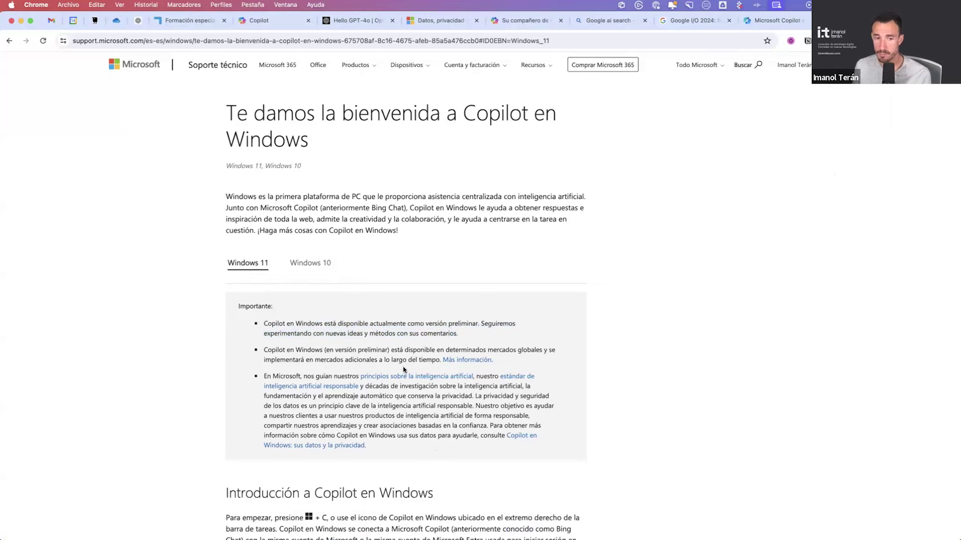
# Step: Examine how to start and use Copilot in Windows 11, through the suggested settings changes and common tasks
pyautogui.scroll(-5, 404, 371)
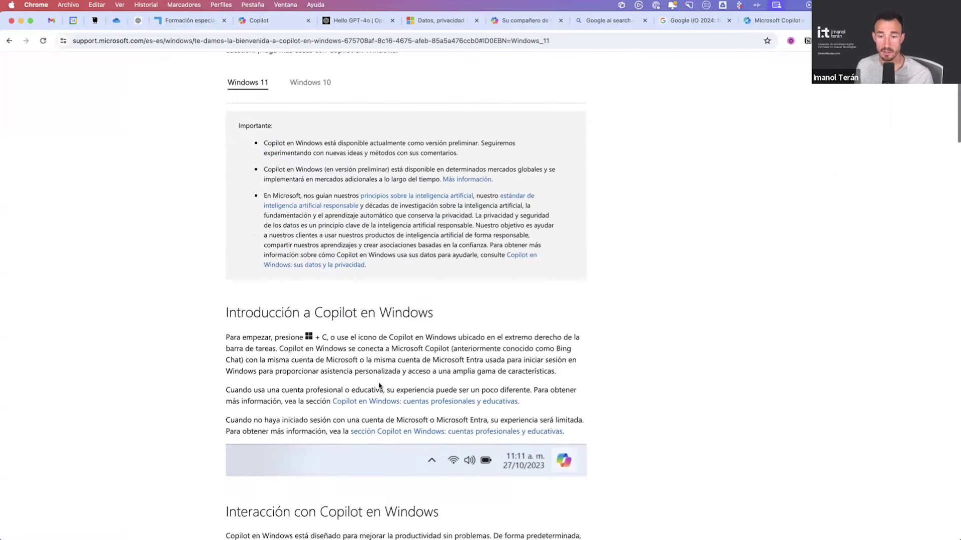
pyautogui.scroll(-1, 373, 380)
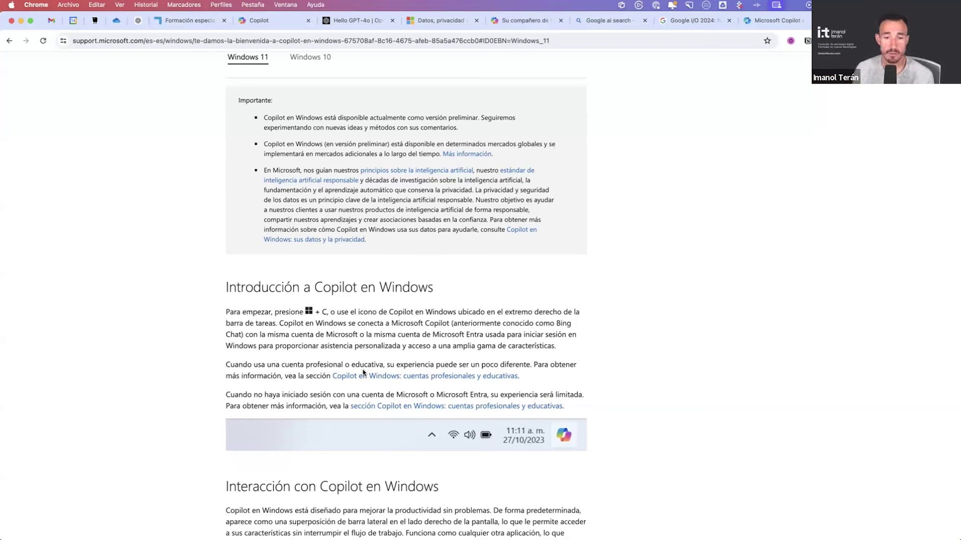
pyautogui.moveTo(253, 311); pyautogui.dragTo(399, 324)
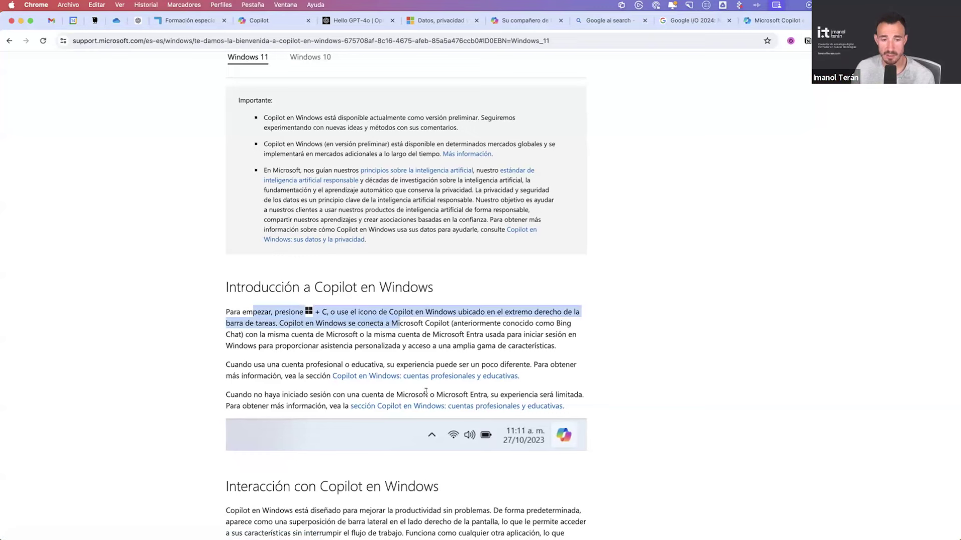
pyautogui.scroll(-9, 426, 392)
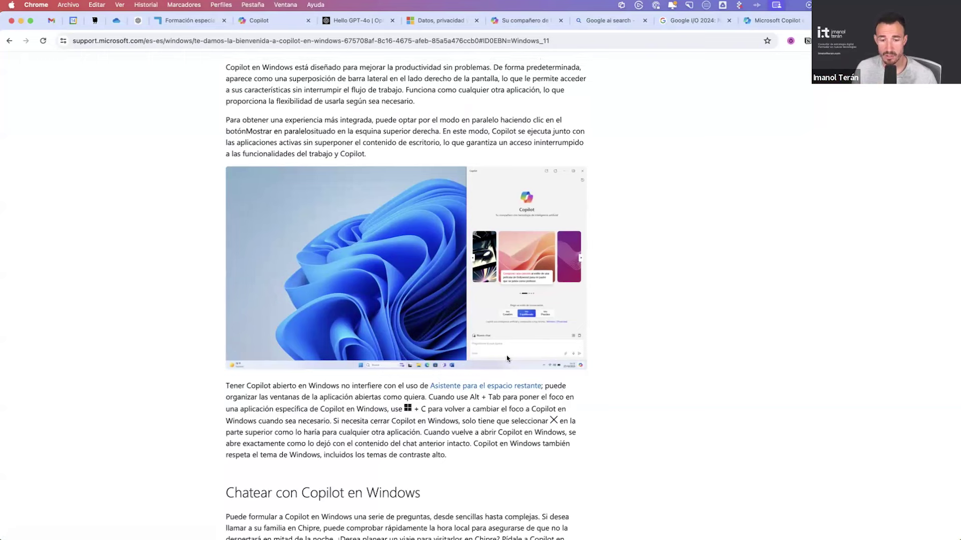
pyautogui.scroll(-5, 506, 359)
pyautogui.scroll(-9, 507, 359)
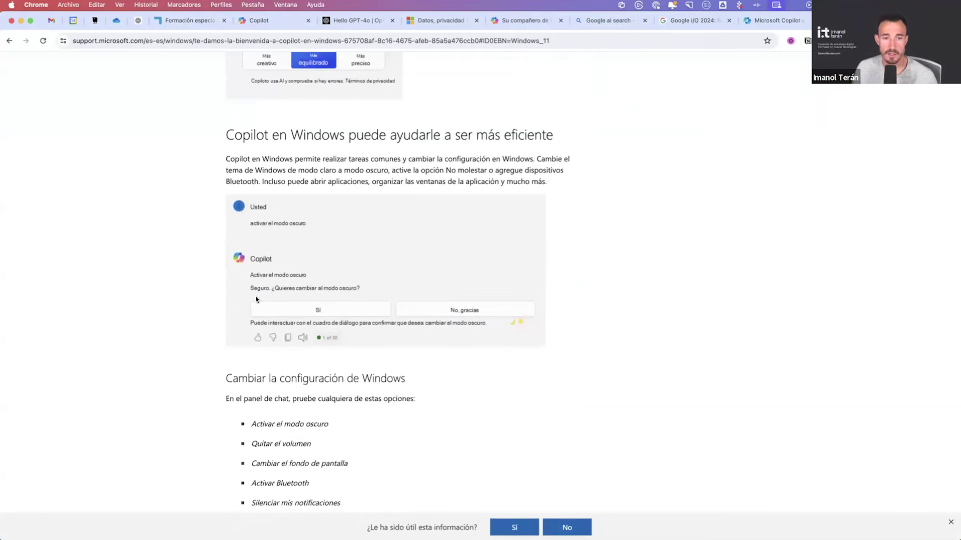
pyautogui.scroll(-4, 396, 308)
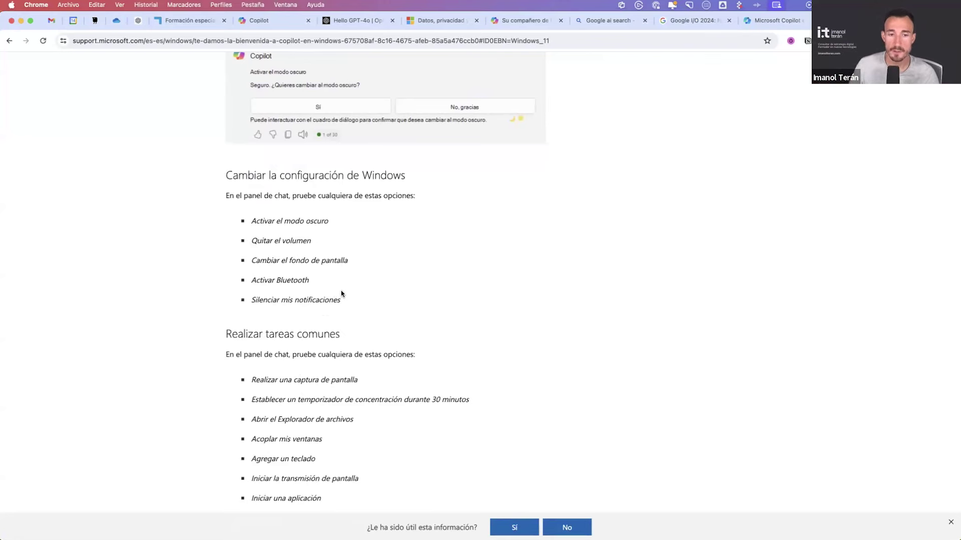
# Step: Examine the troubleshooting prompts and the notes on professional, educational and local accounts on the Copilot en Windows support page
pyautogui.scroll(-3, 341, 291)
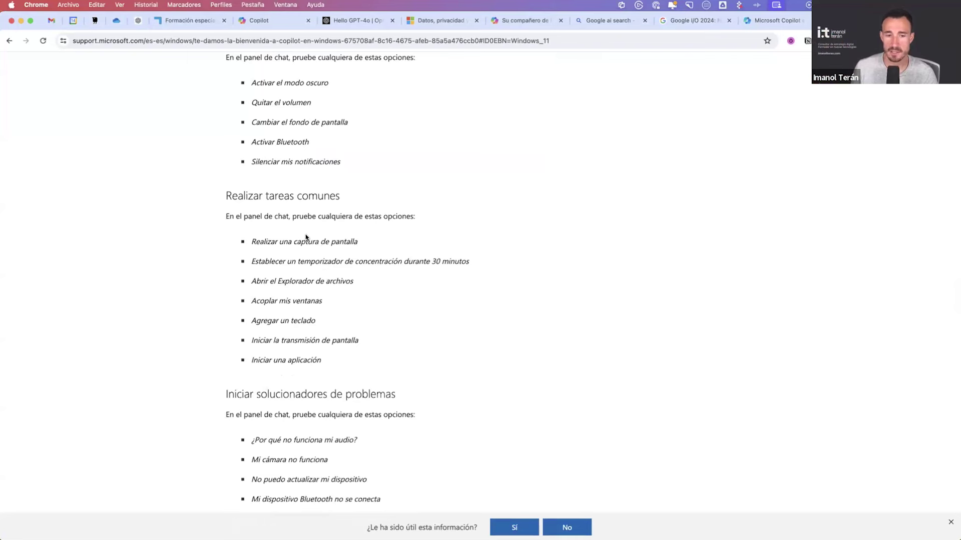
pyautogui.scroll(-5, 305, 237)
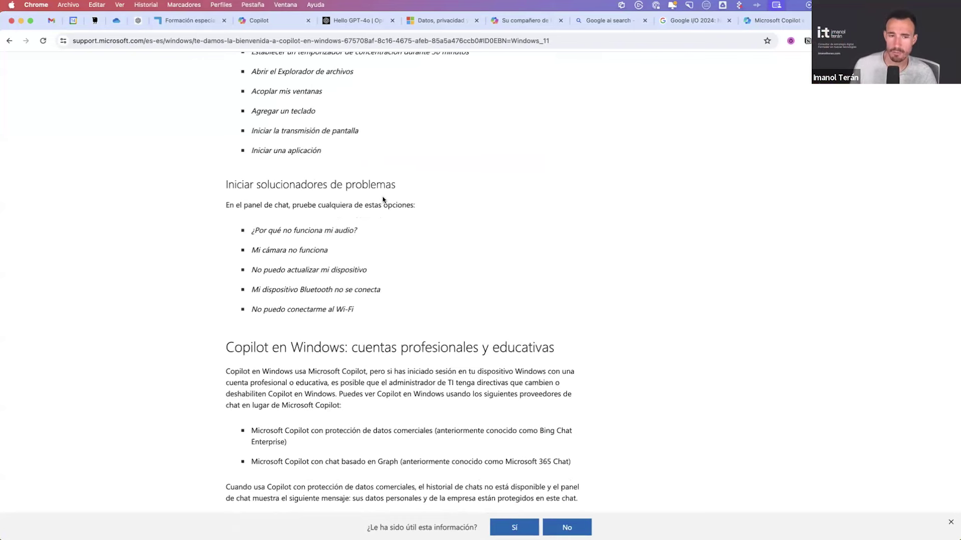
pyautogui.scroll(1, 382, 220)
pyautogui.scroll(-7, 382, 225)
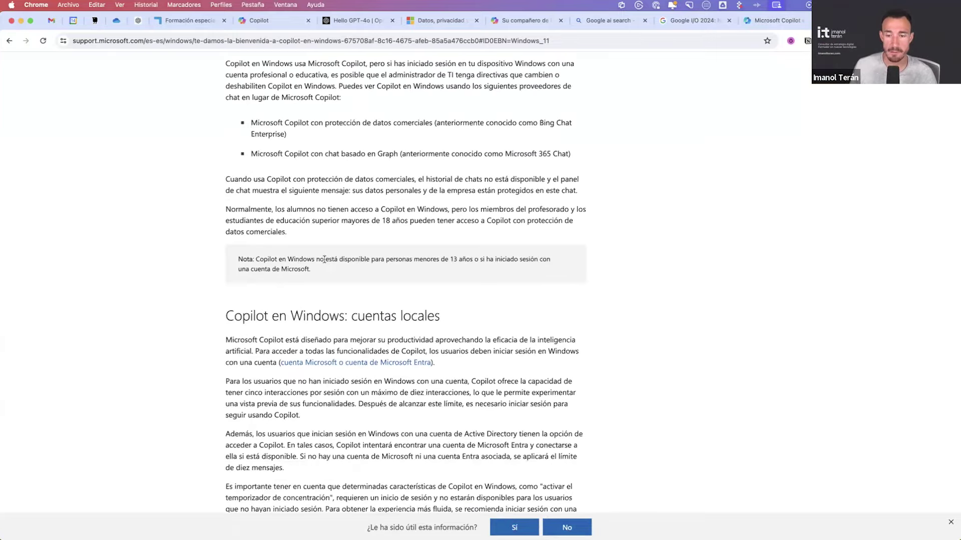
pyautogui.scroll(20, 315, 256)
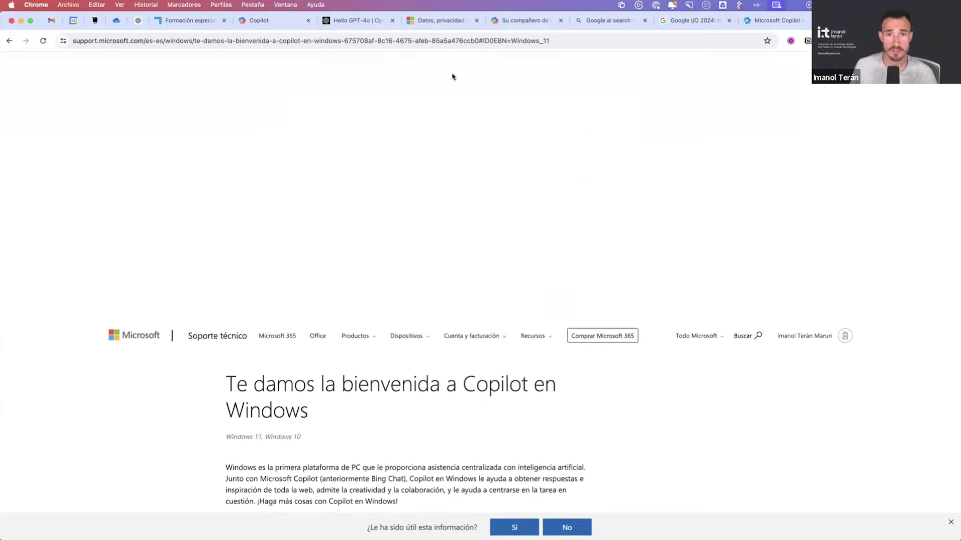
# Step: Go to YouTube and search for "copilot windows"
pyautogui.click(453, 41)
pyautogui.write('you')
pyautogui.press('Return')
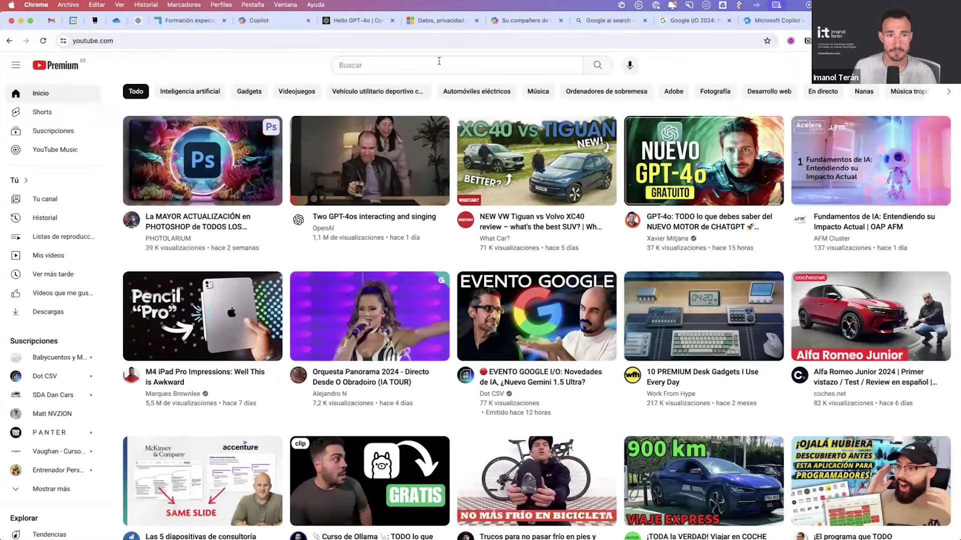
pyautogui.click(440, 62)
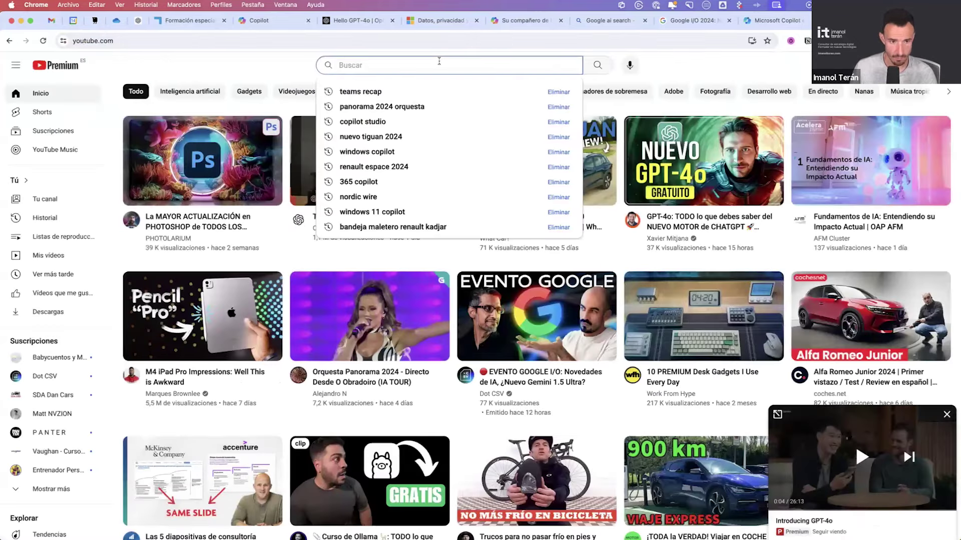
pyautogui.write('copilot')
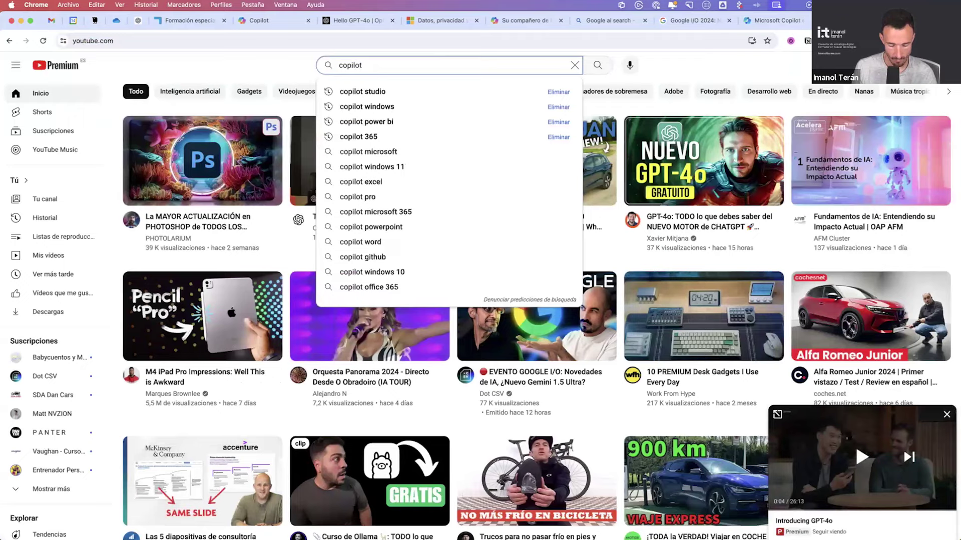
pyautogui.write(' windows')
pyautogui.press('Return')
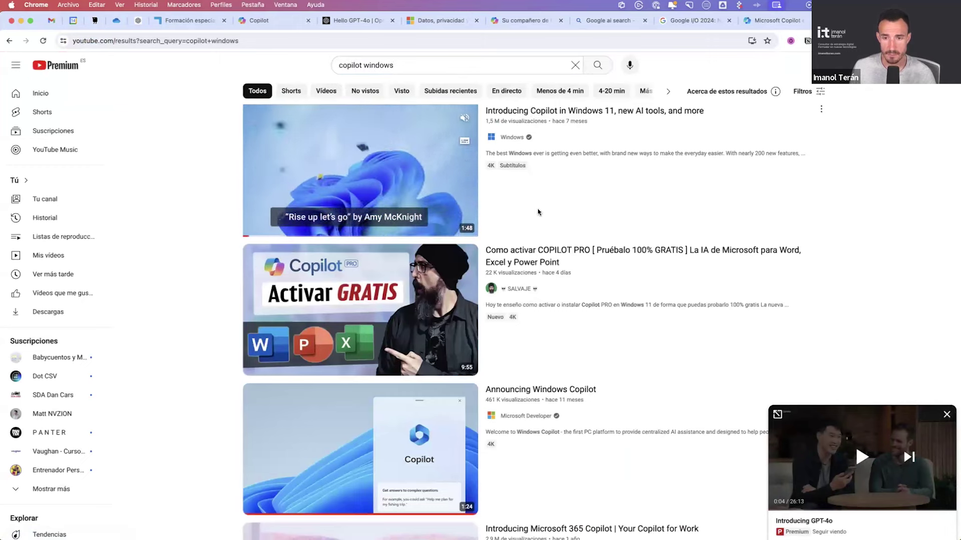
# Step: Watch the video "Introducing Copilot in Windows 11, new AI tools, and more", skipping between passages, and pause it near the end
pyautogui.click(578, 137)
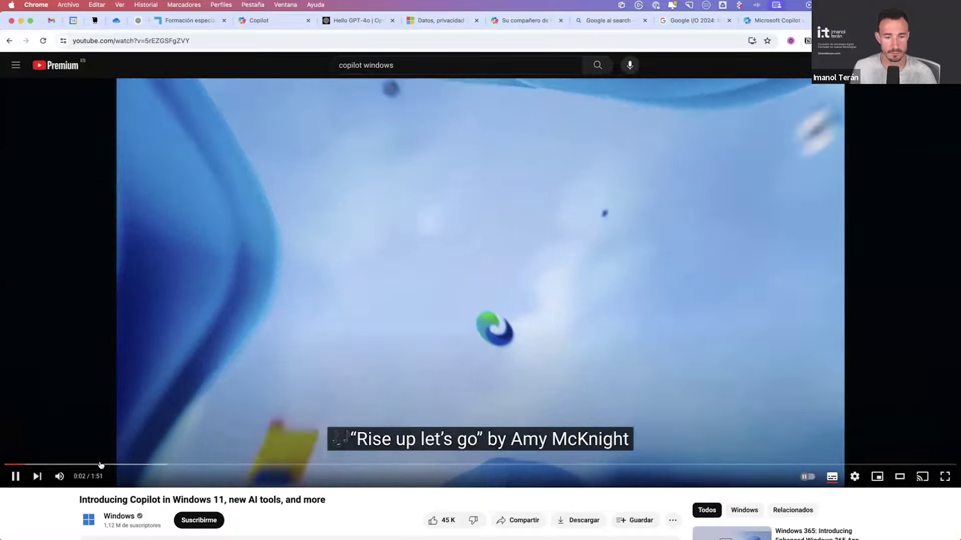
pyautogui.click(103, 463)
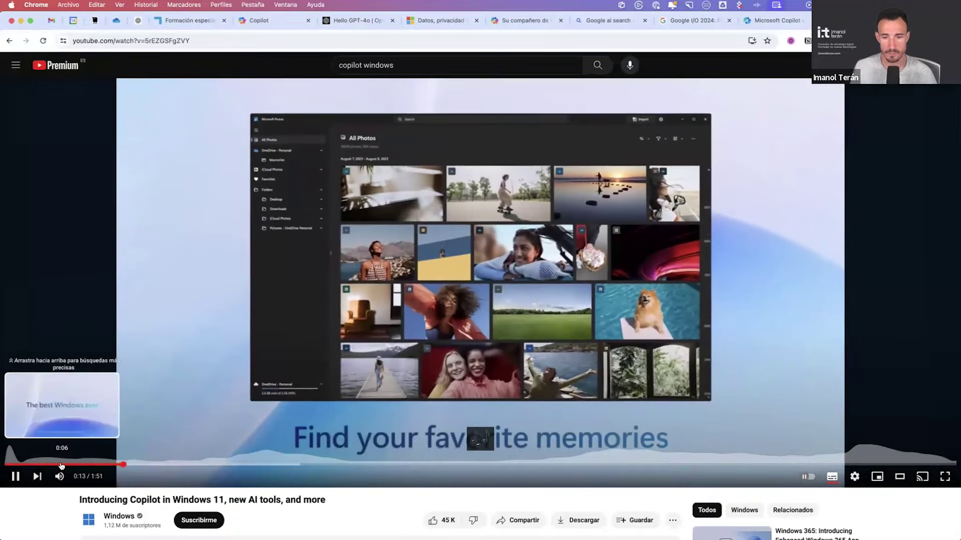
pyautogui.click(61, 465)
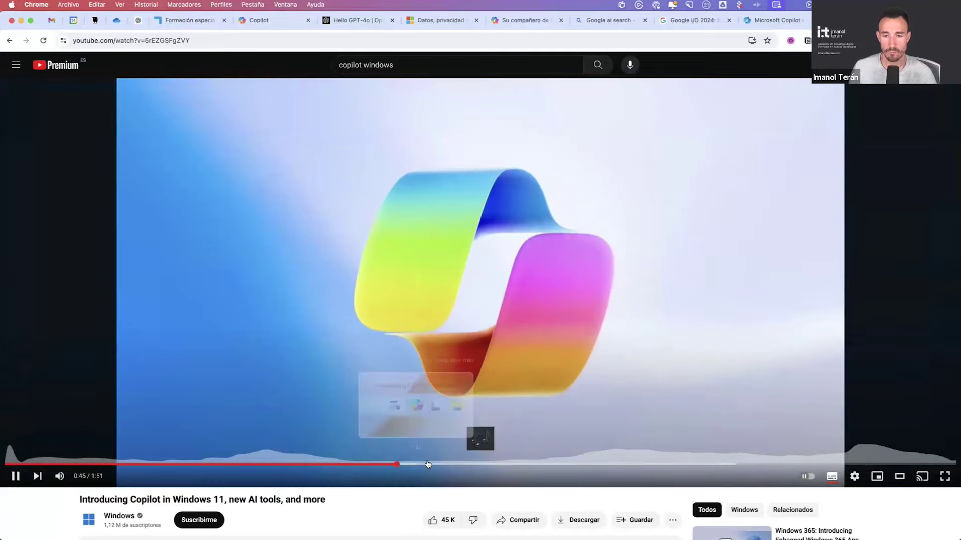
pyautogui.click(434, 466)
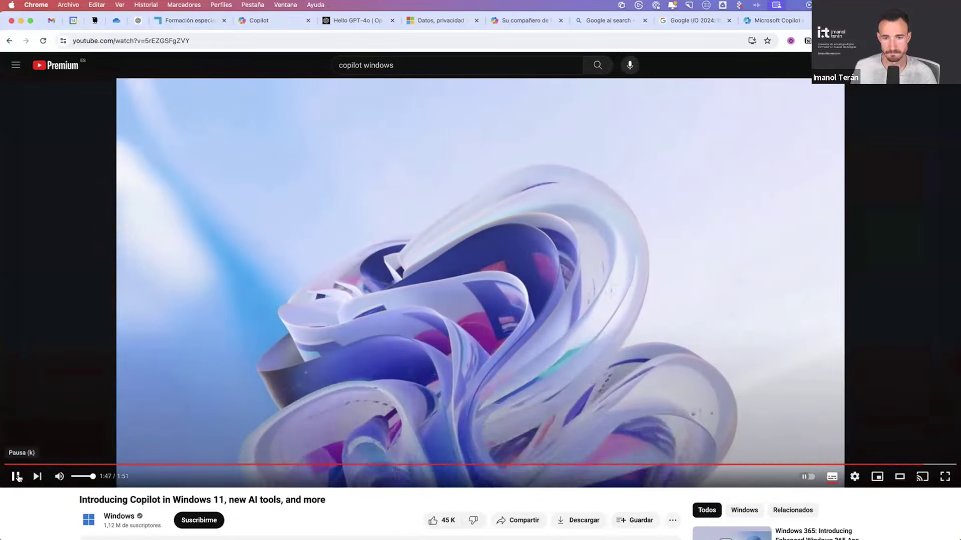
pyautogui.click(16, 477)
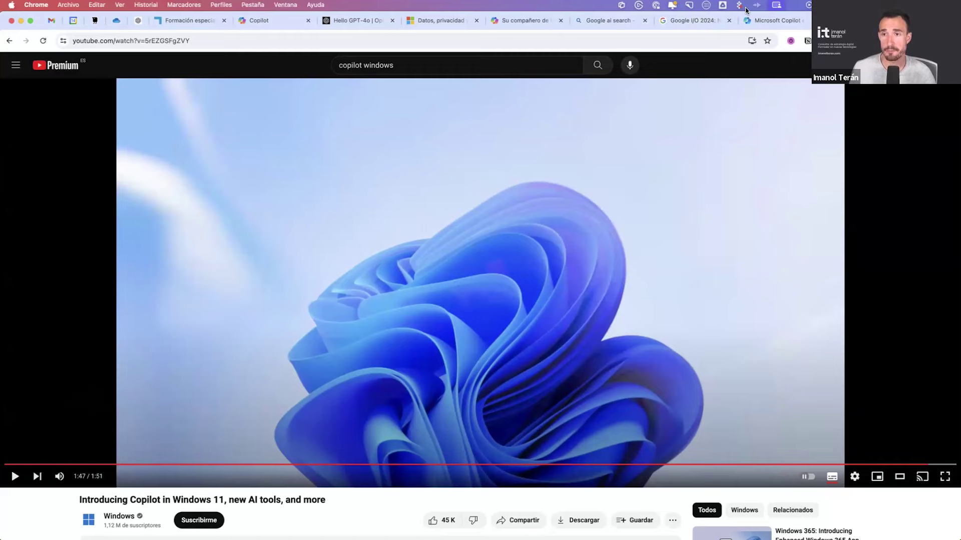
# Step: Return to the Copilot en Windows support page and review its sections down to the professional and educational accounts
pyautogui.click(777, 20)
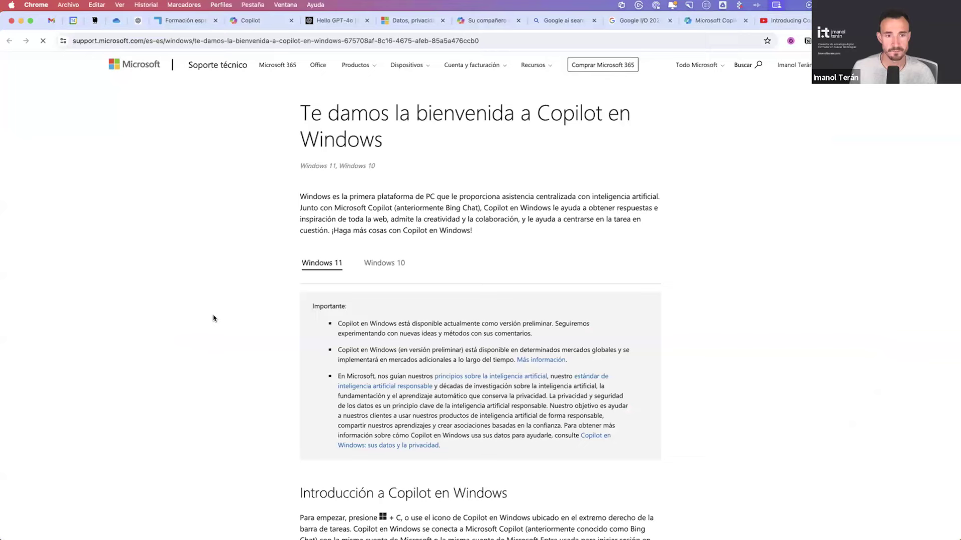
pyautogui.scroll(-6, 396, 304)
pyautogui.scroll(-5, 395, 307)
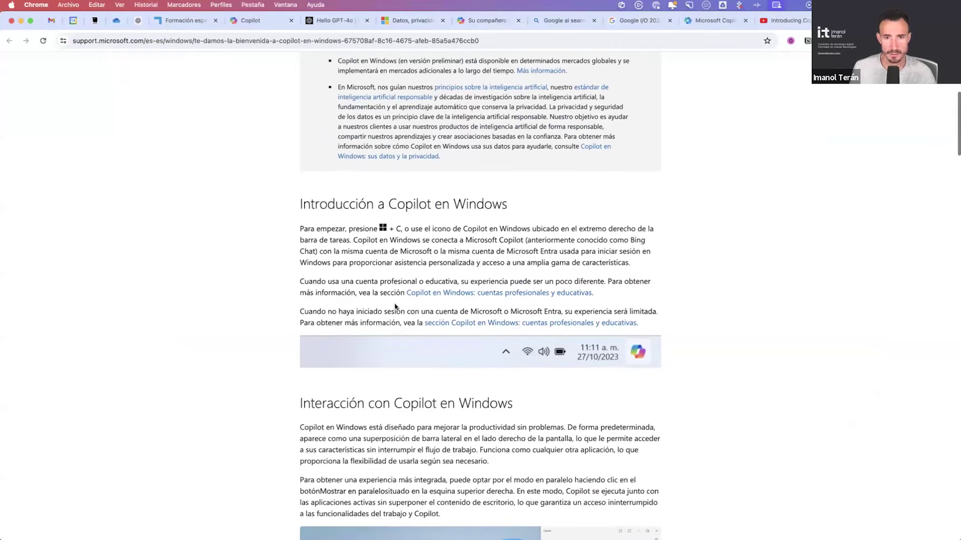
pyautogui.scroll(-6, 395, 307)
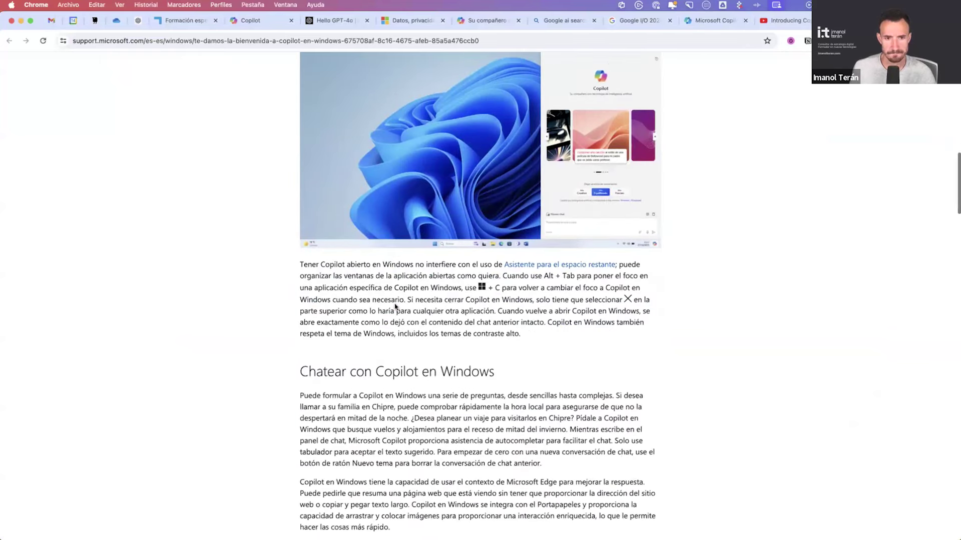
pyautogui.scroll(-9, 395, 305)
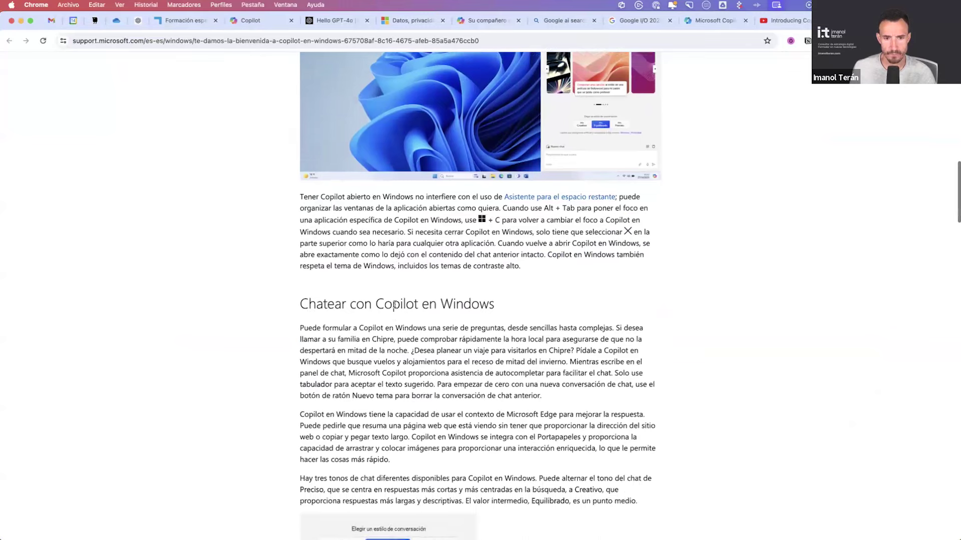
pyautogui.scroll(-20, 394, 310)
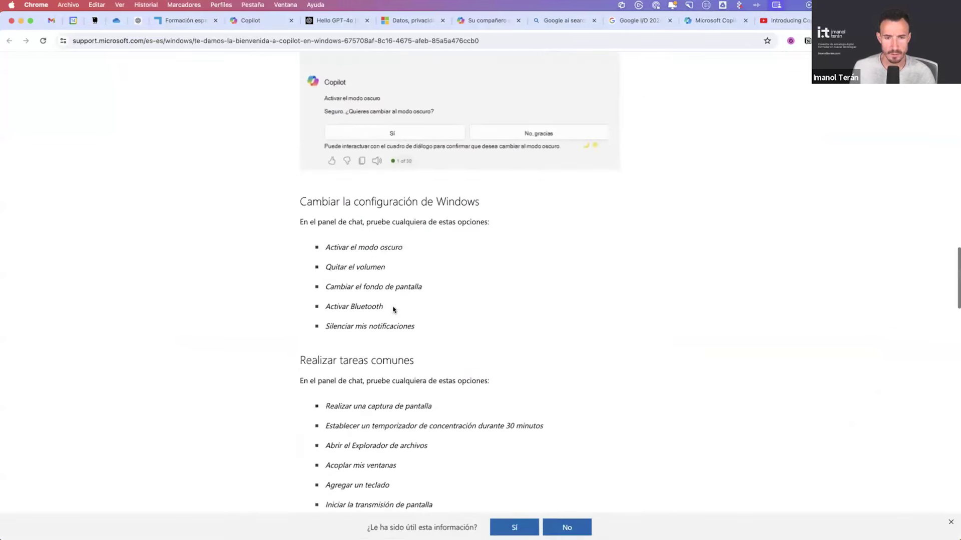
pyautogui.scroll(-3, 393, 308)
pyautogui.scroll(4, 393, 310)
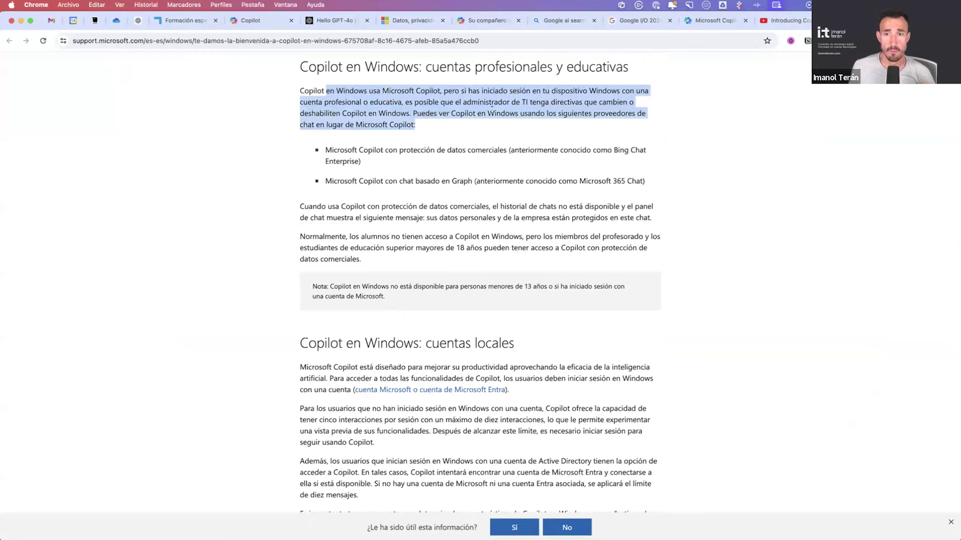
# Step: Highlight the passage on IT administrator policies that change or disable Copilot, and review the rest of the support page
pyautogui.click(321, 98)
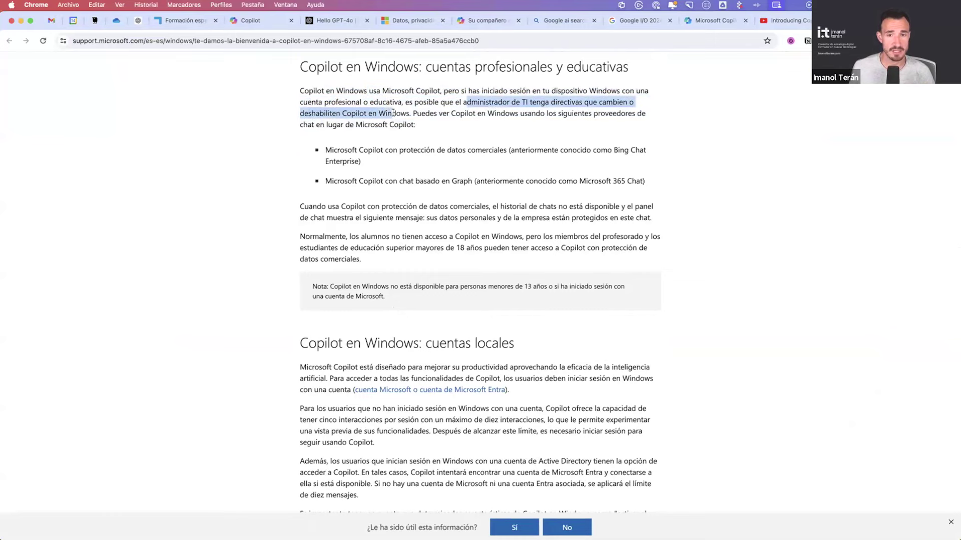
pyautogui.scroll(-15, 406, 182)
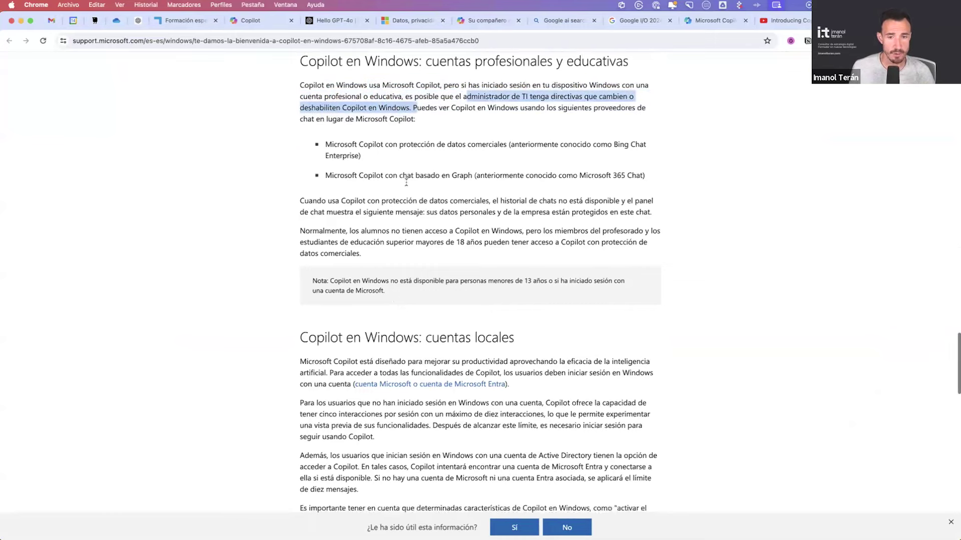
pyautogui.scroll(-10, 405, 183)
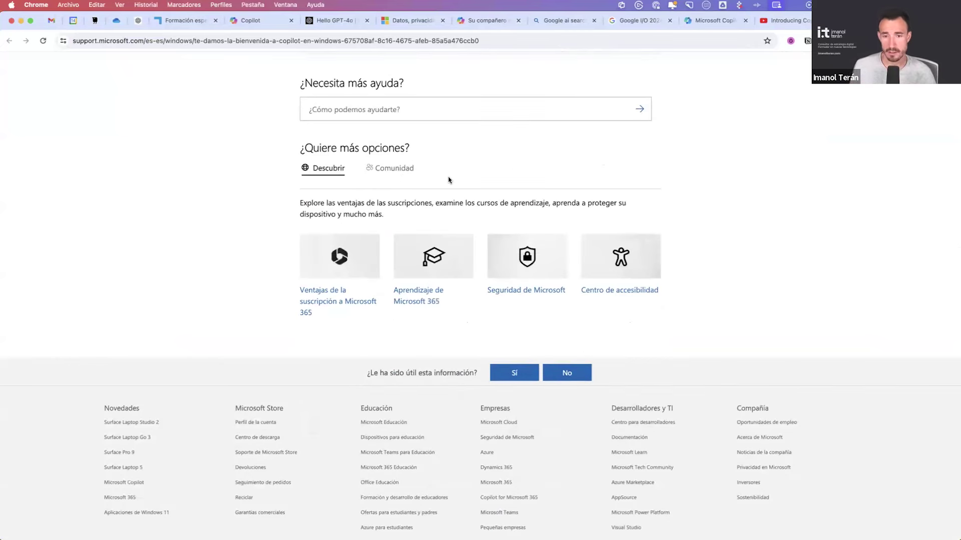
pyautogui.scroll(20, 446, 191)
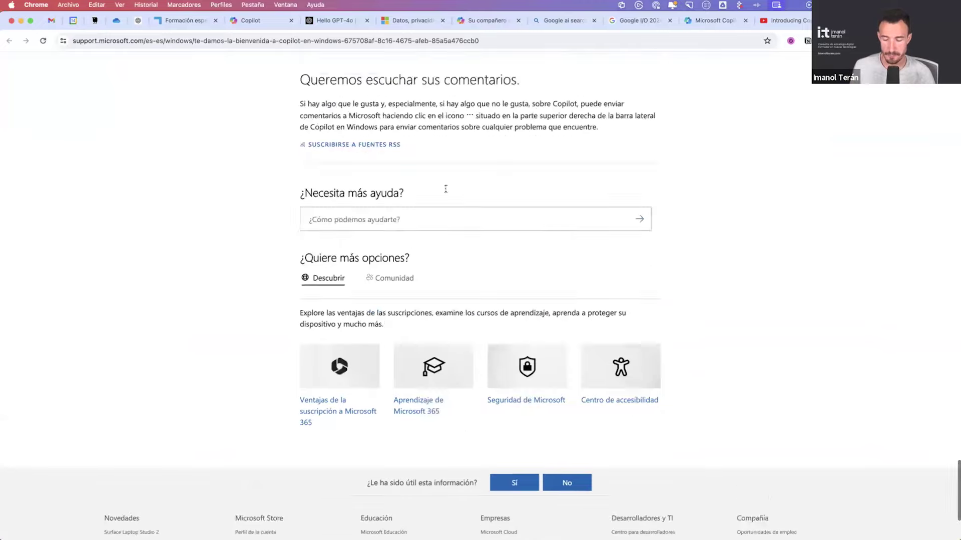
pyautogui.scroll(2, 593, 131)
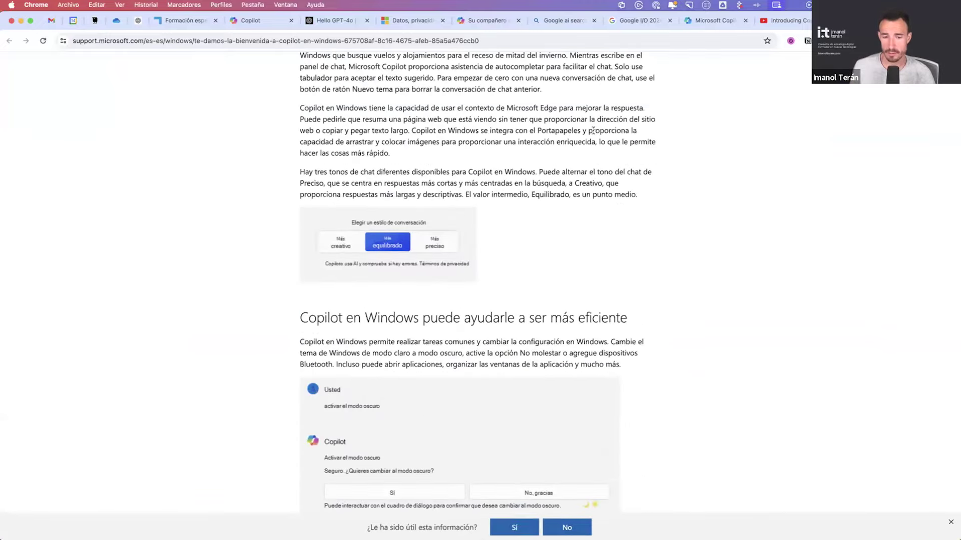
pyautogui.scroll(15, 590, 132)
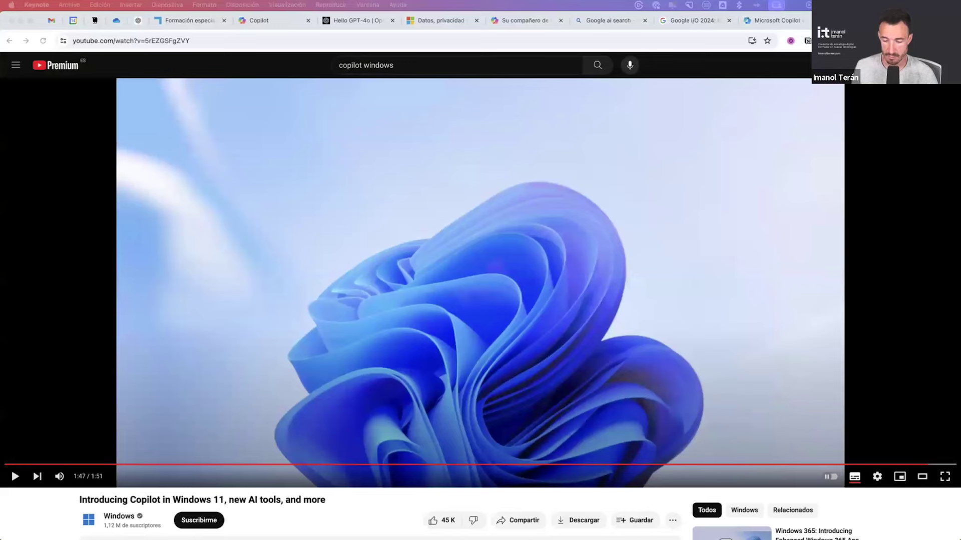
# Step: Close the YouTube video and Copilot in Edge pages, and advance the presentation to the Microsoft Copilot Pro slide
pyautogui.press('super+w')
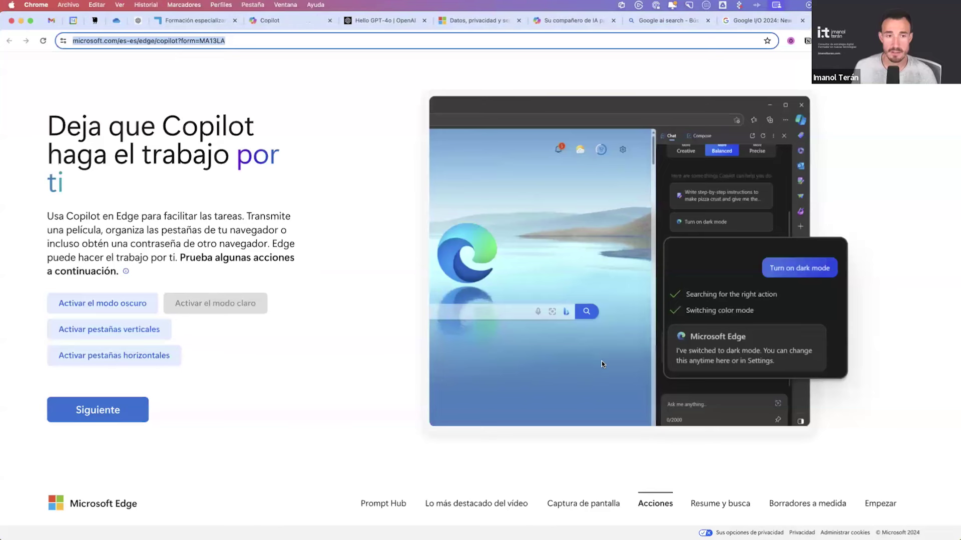
pyautogui.press('super+w')
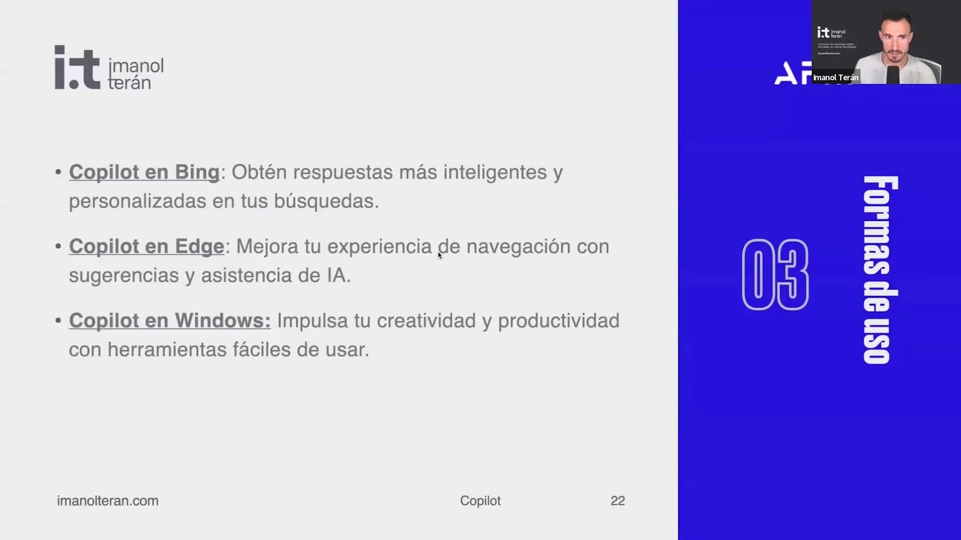
pyautogui.press('Right')
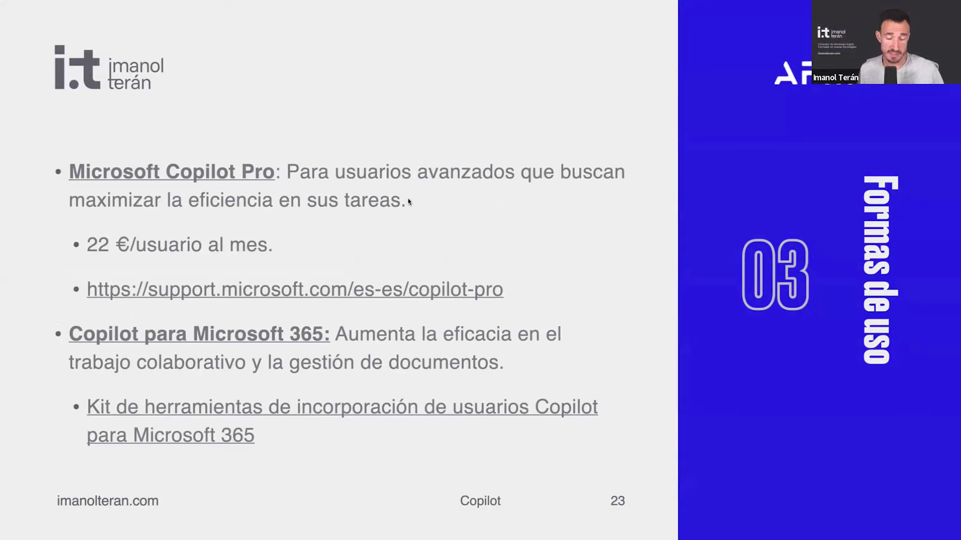
# Step: Leave the slideshow, open copilot.microsoft.com in a new Chrome tab, and check the signed-in account's details
pyautogui.press('Escape')
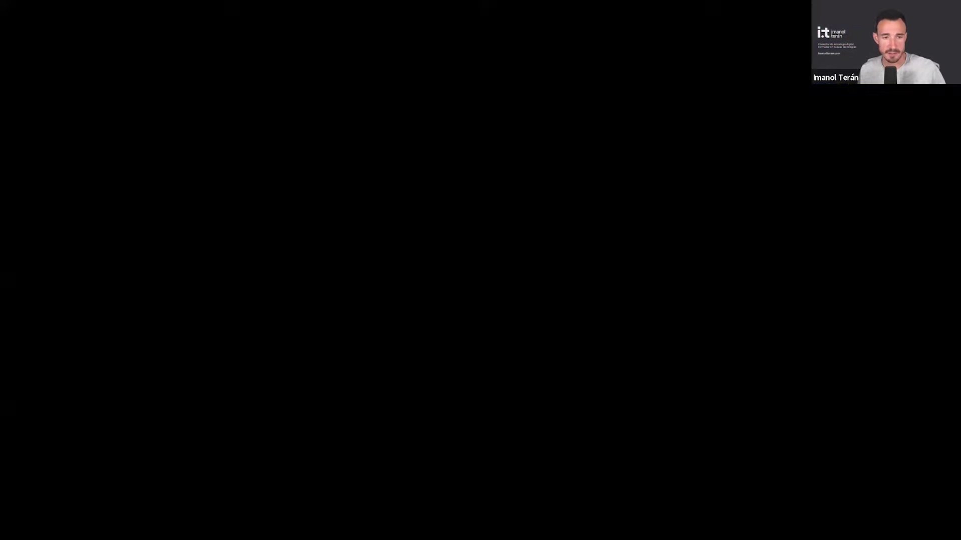
pyautogui.click(843, 339)
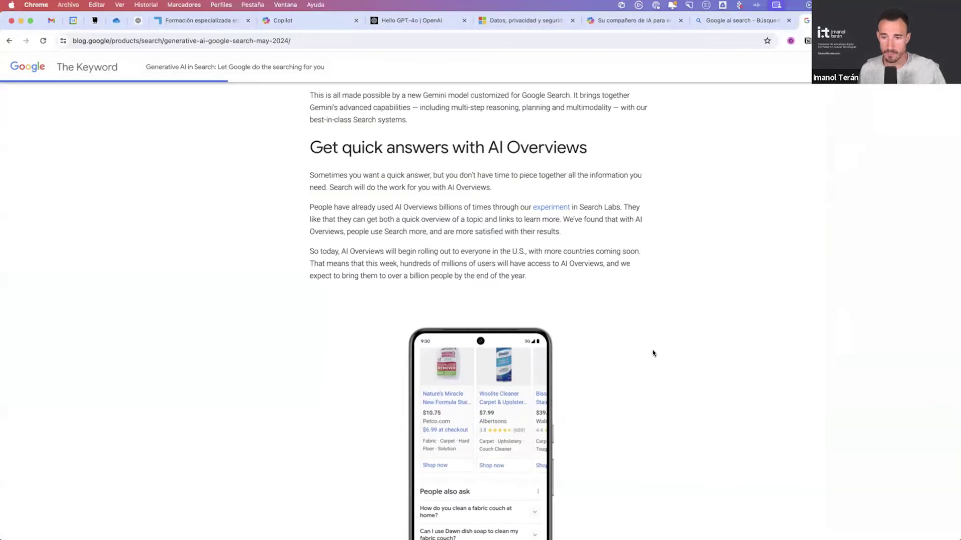
pyautogui.press('super+t')
pyautogui.write('copilot.microsoft.com')
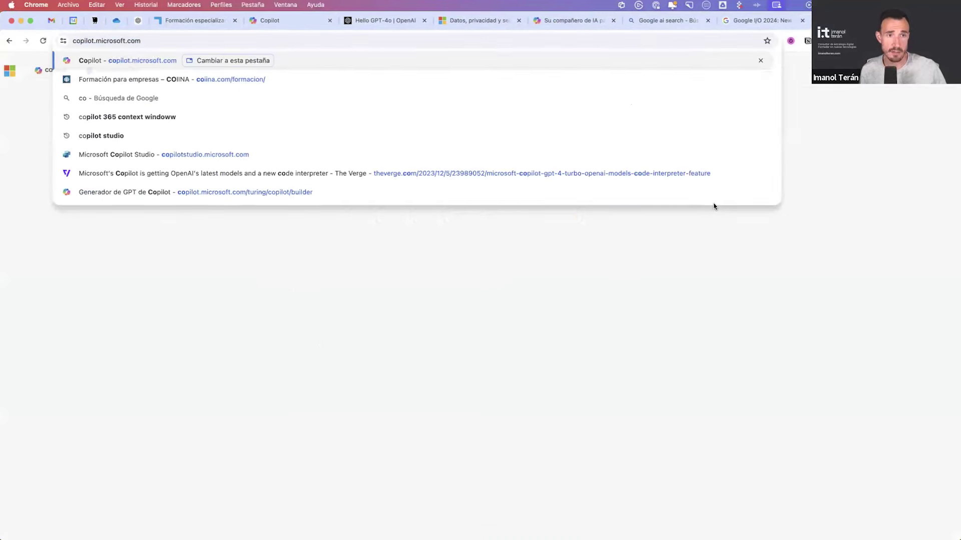
pyautogui.press('Return')
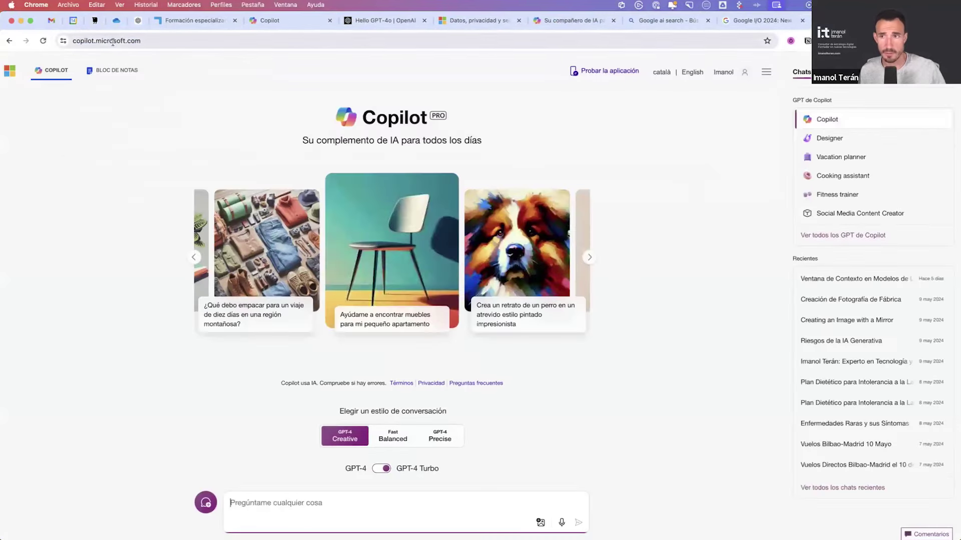
pyautogui.click(725, 73)
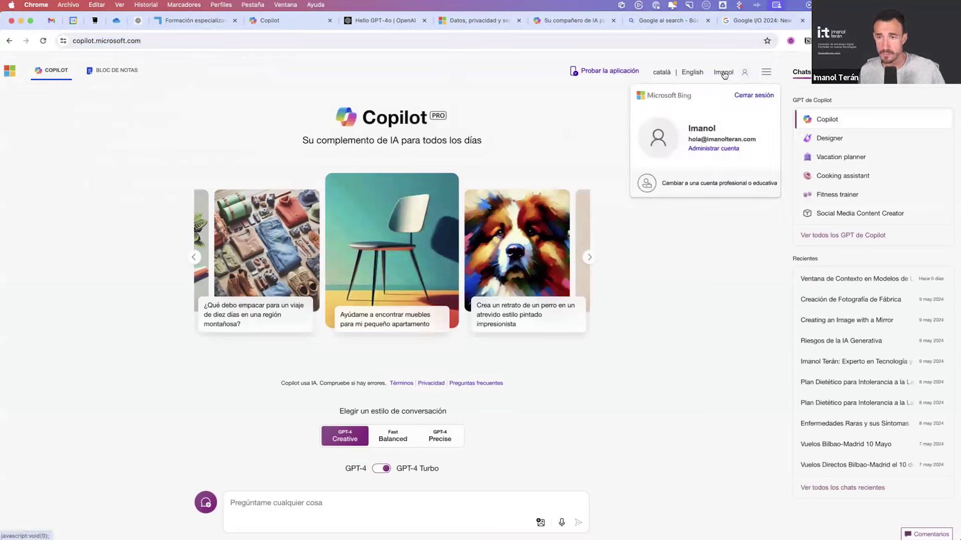
pyautogui.click(527, 110)
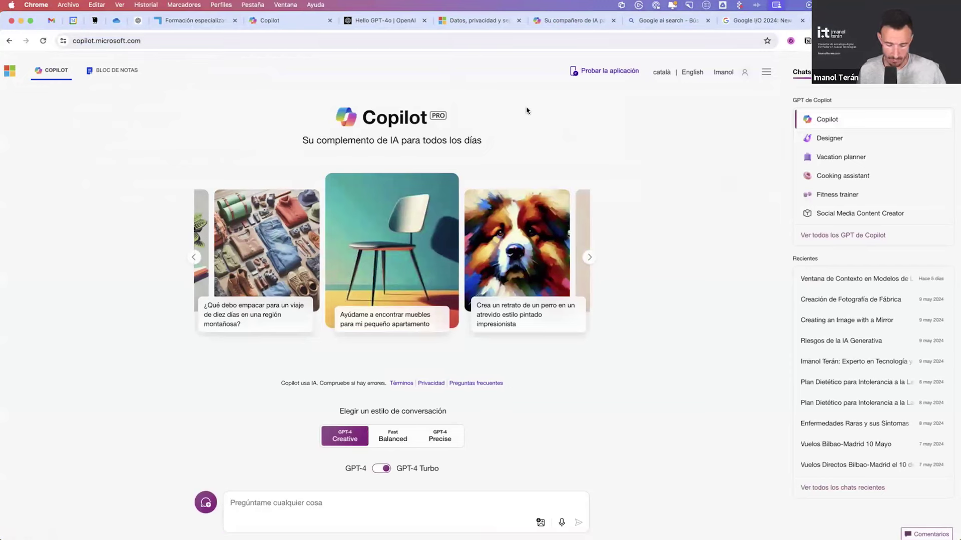
# Step: Launch Microsoft Edge through a system-wide search
pyautogui.press('super+space')
pyautogui.write('edge')
pyautogui.press('Return')
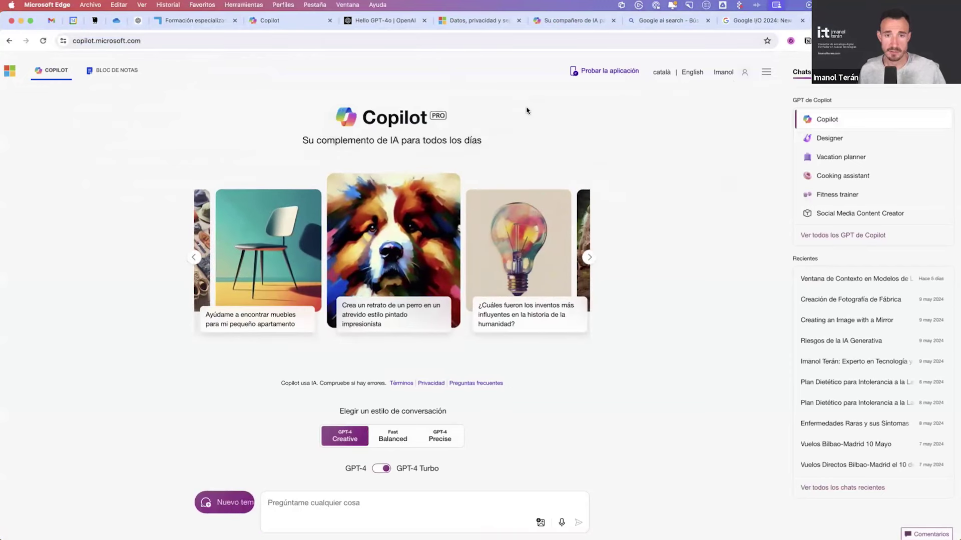
# Step: Open copilot.microsoft.com in Edge and switch from the work account to the personal account
pyautogui.click(359, 37)
pyautogui.write('copilot.microsoft.com')
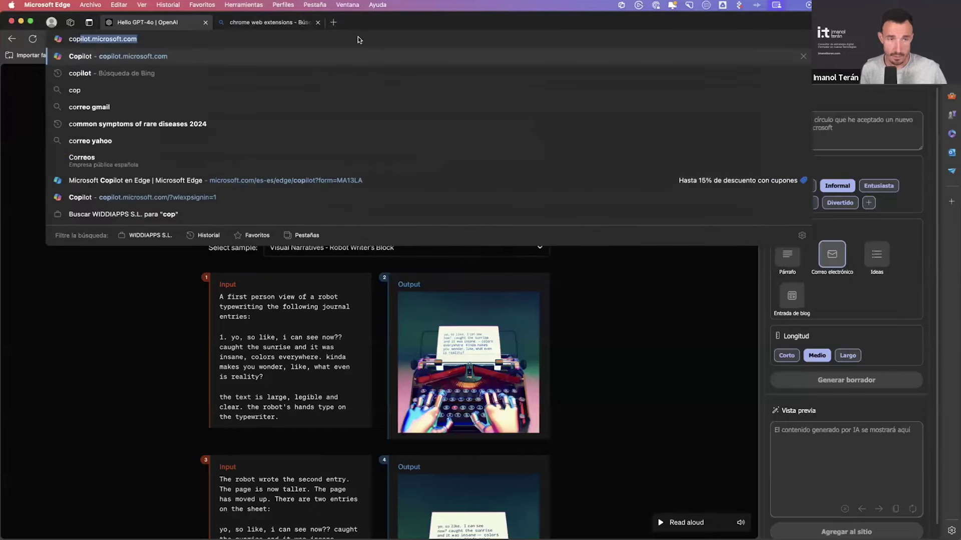
pyautogui.press('Return')
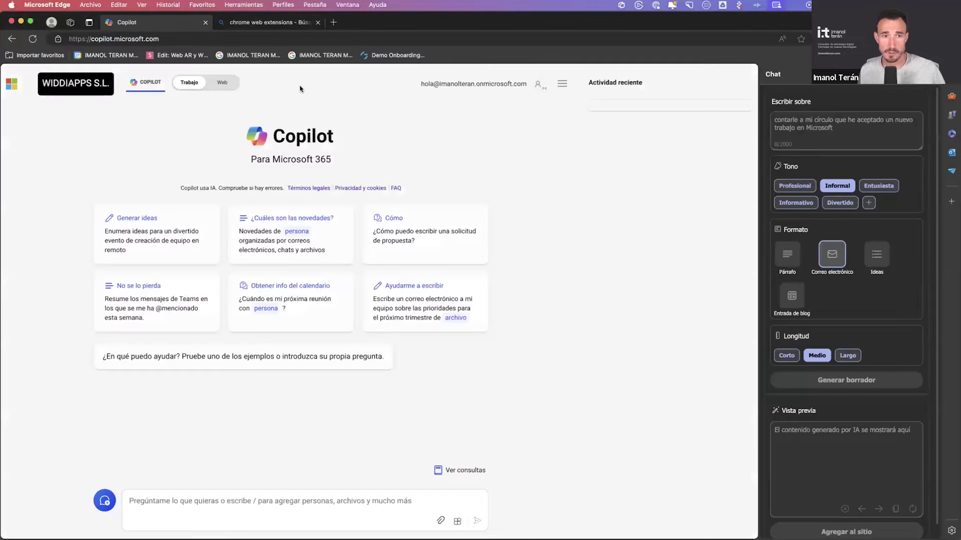
pyautogui.click(465, 85)
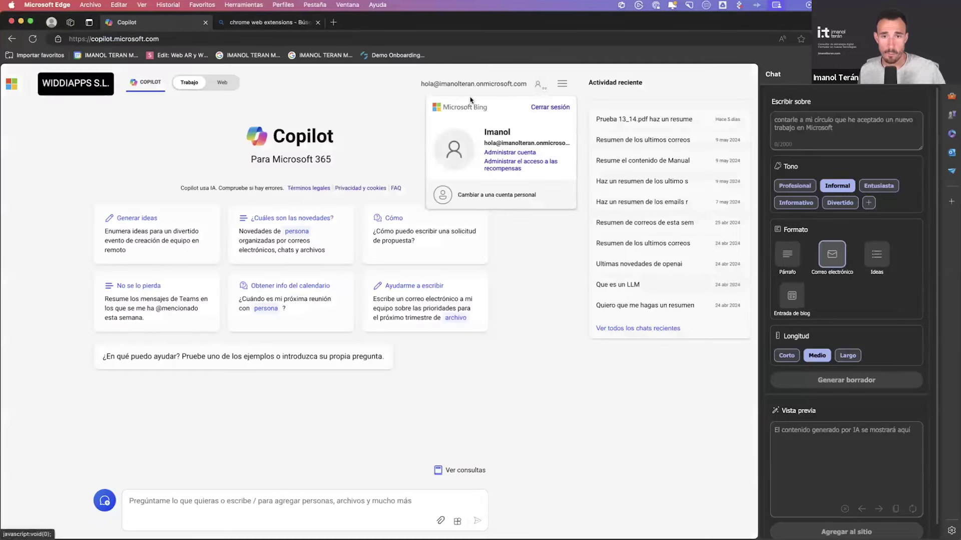
pyautogui.click(496, 197)
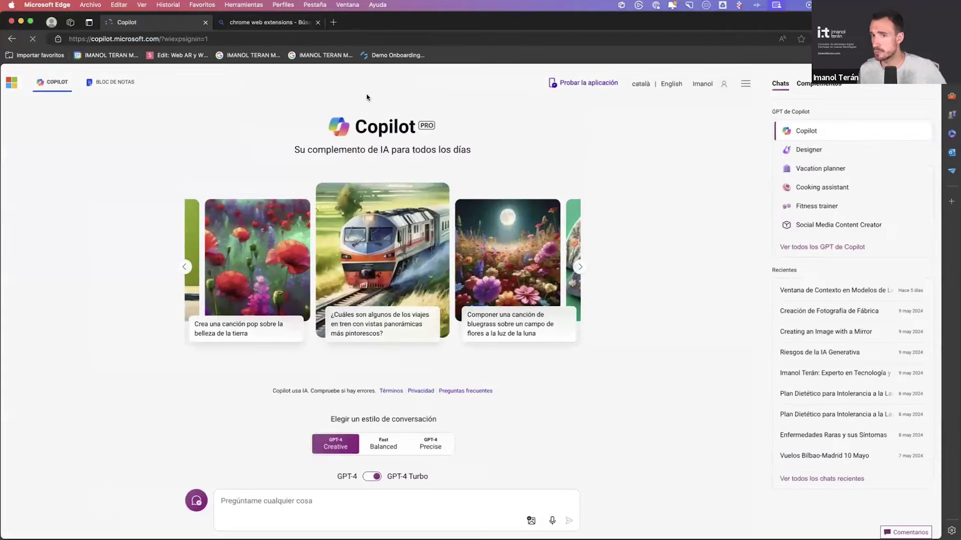
# Step: Check the signed-in personal account's details and return Copilot to the work account
pyautogui.click(158, 40)
pyautogui.click(703, 348)
pyautogui.click(703, 84)
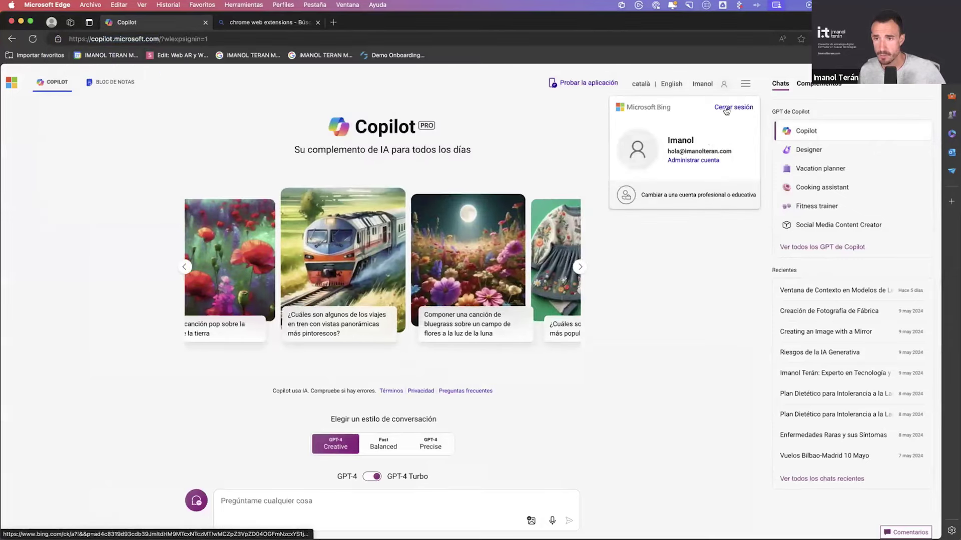
pyautogui.click(726, 108)
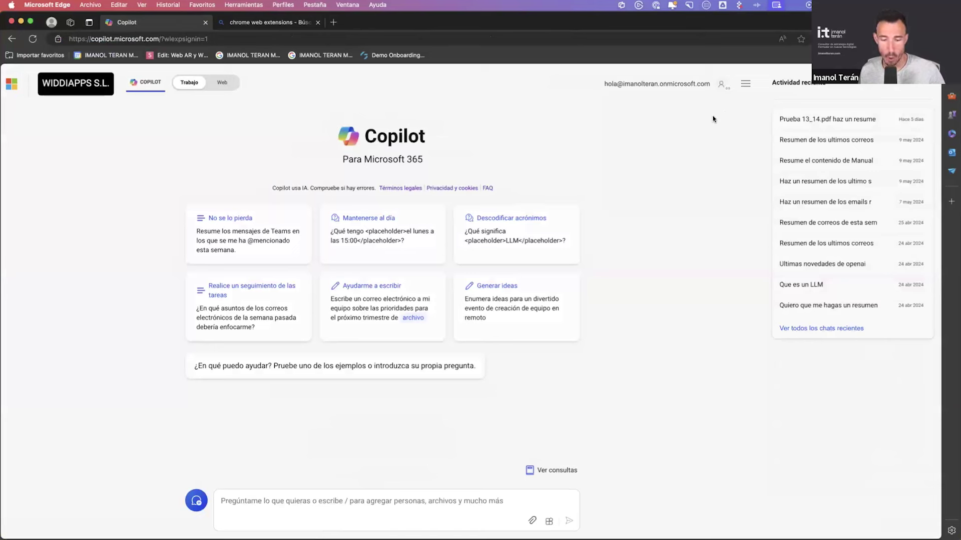
# Step: Switch to Chrome, search Google for "siemens copilot" in a new tab, and open the Siemens Industrial Copilot page
pyautogui.hotkey('ctrl', 'Up')
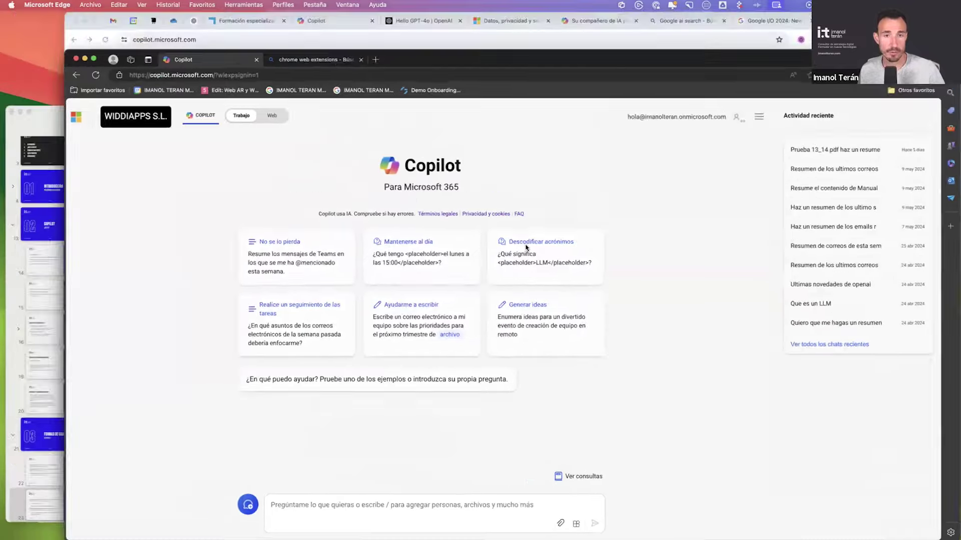
pyautogui.click(558, 240)
pyautogui.press('super+t')
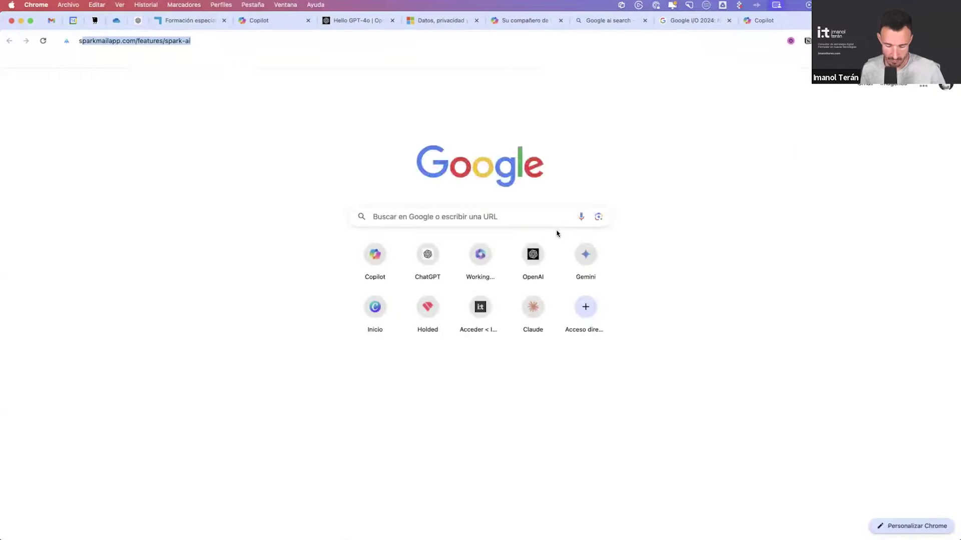
pyautogui.write('siemens copilot')
pyautogui.press('Return')
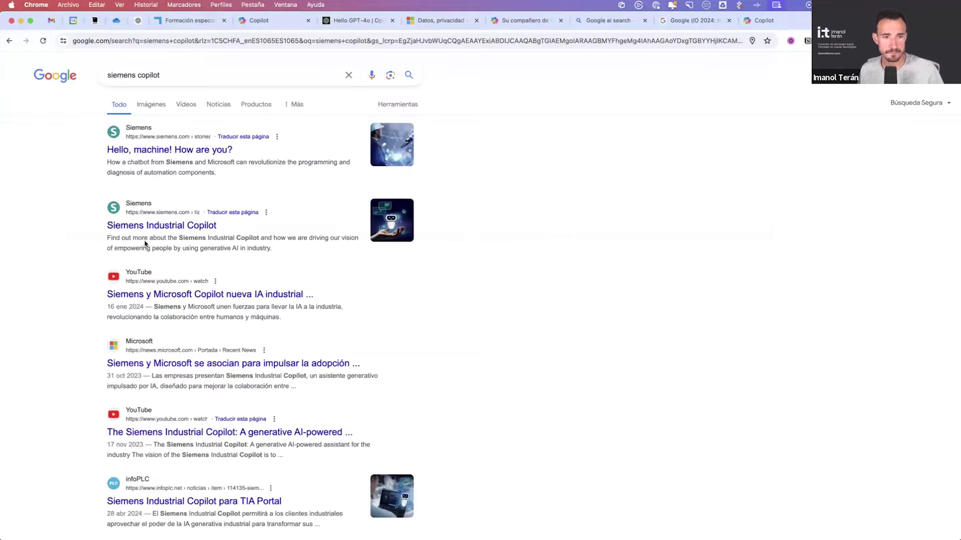
pyautogui.click(315, 261)
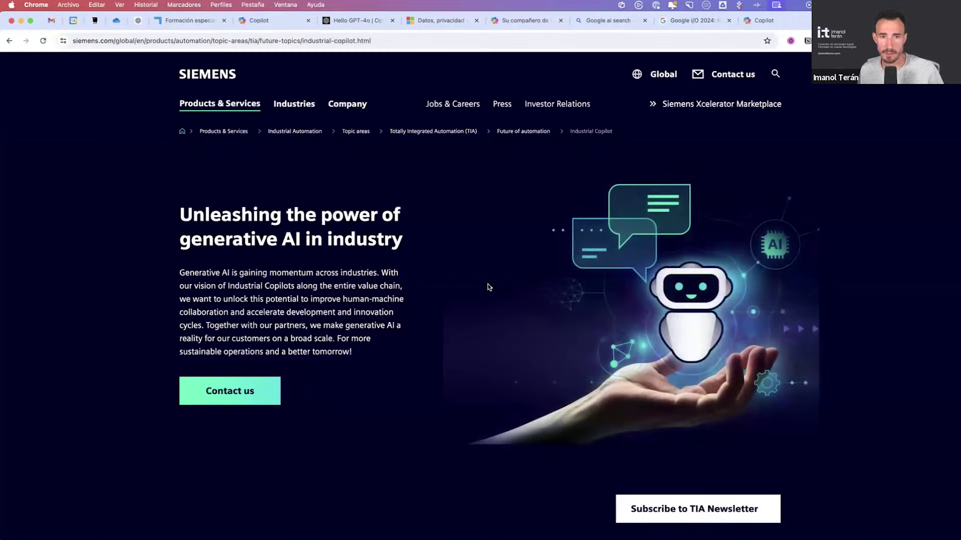
# Step: Copy the Siemens Industrial Copilot page's address and accept all cookies on the page
pyautogui.hotkey('ctrl', 'Up')
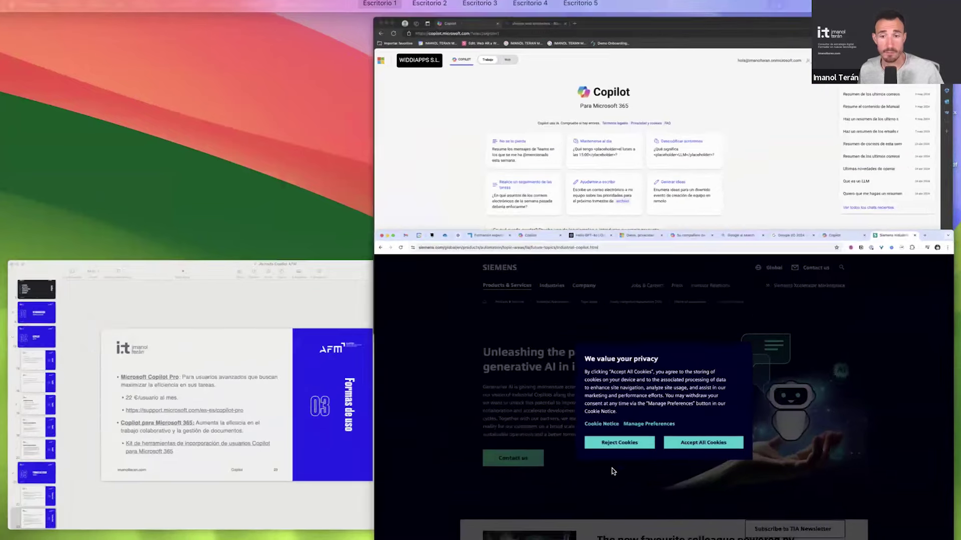
pyautogui.click(529, 297)
pyautogui.click(279, 40)
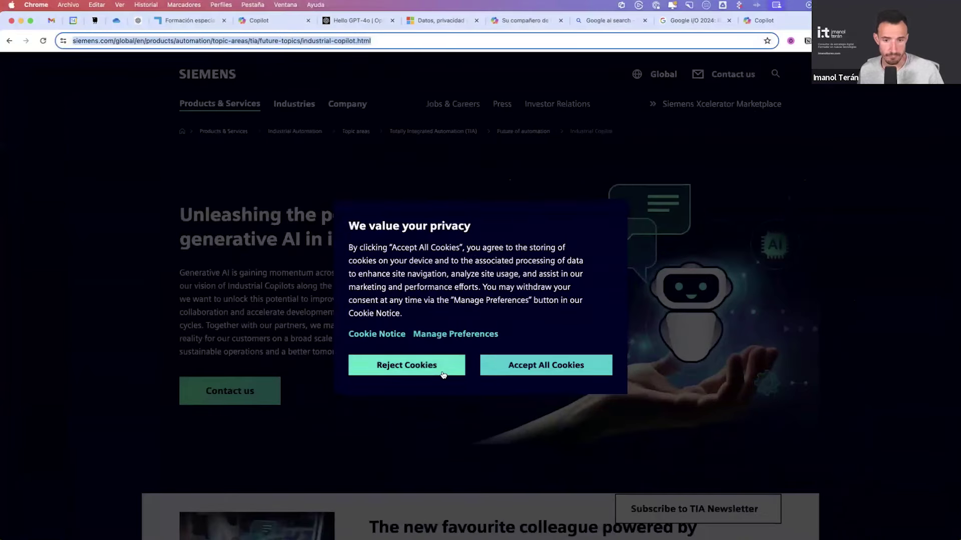
pyautogui.click(535, 366)
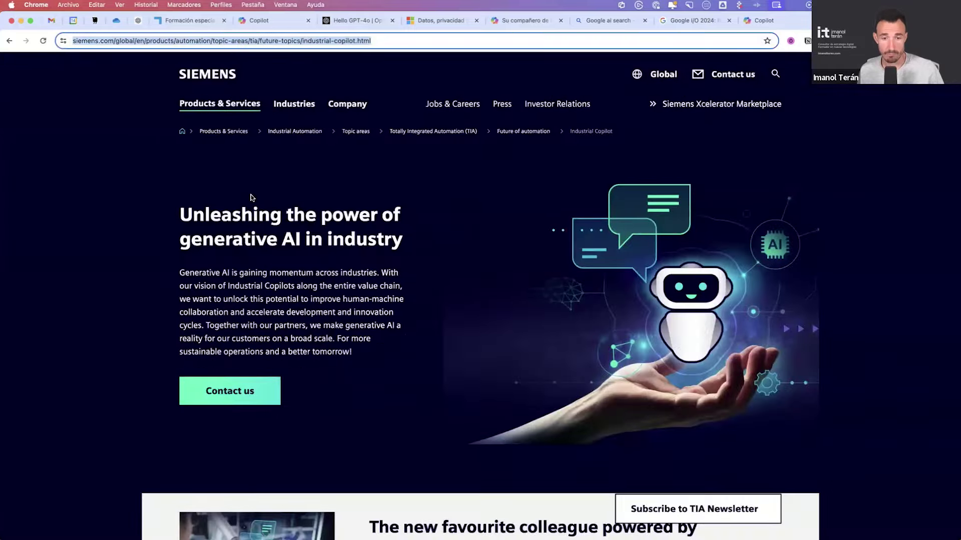
# Step: Switch to Edge, open the copied Siemens address in a new tab with the Copilot sidebar, and accept all cookies
pyautogui.hotkey('ctrl', 'Up')
pyautogui.click(476, 216)
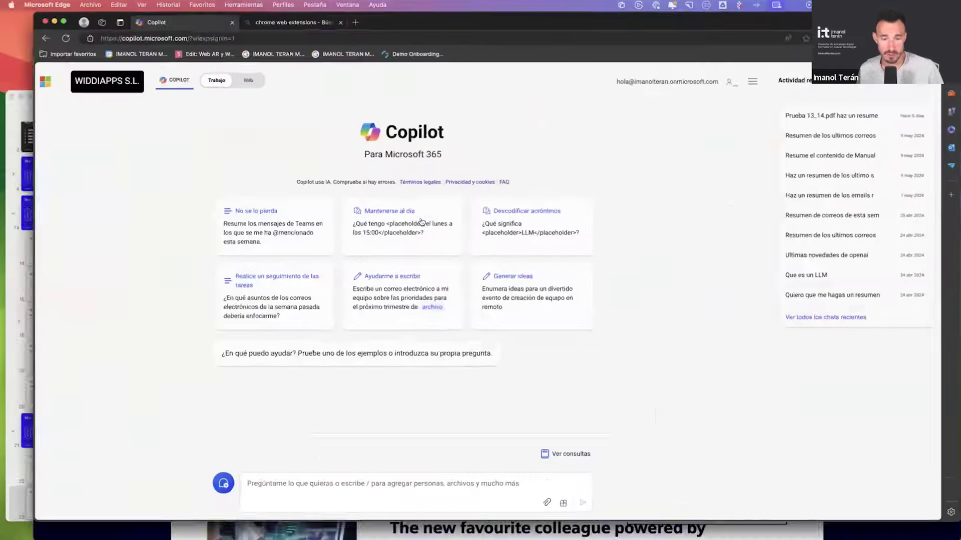
pyautogui.press('super+shift+t')
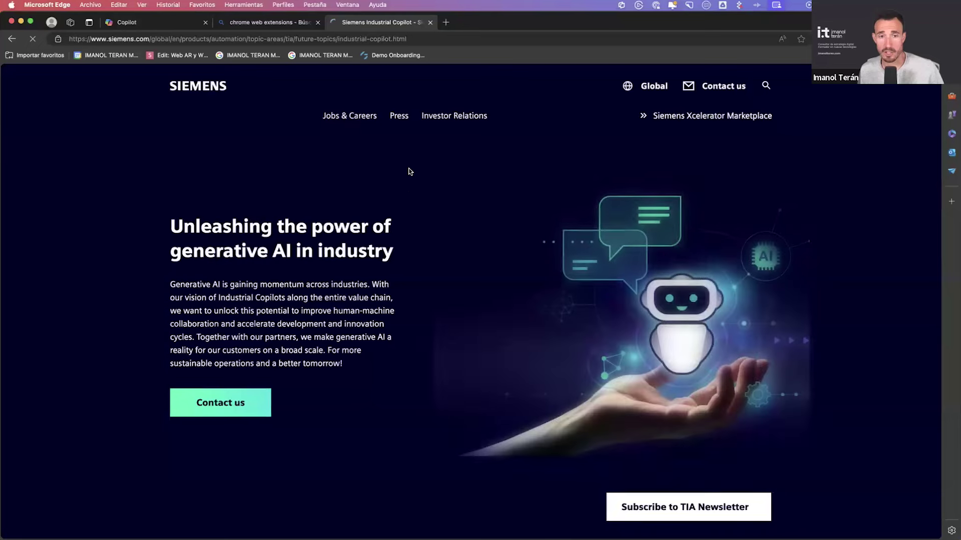
pyautogui.press('super+shift+period')
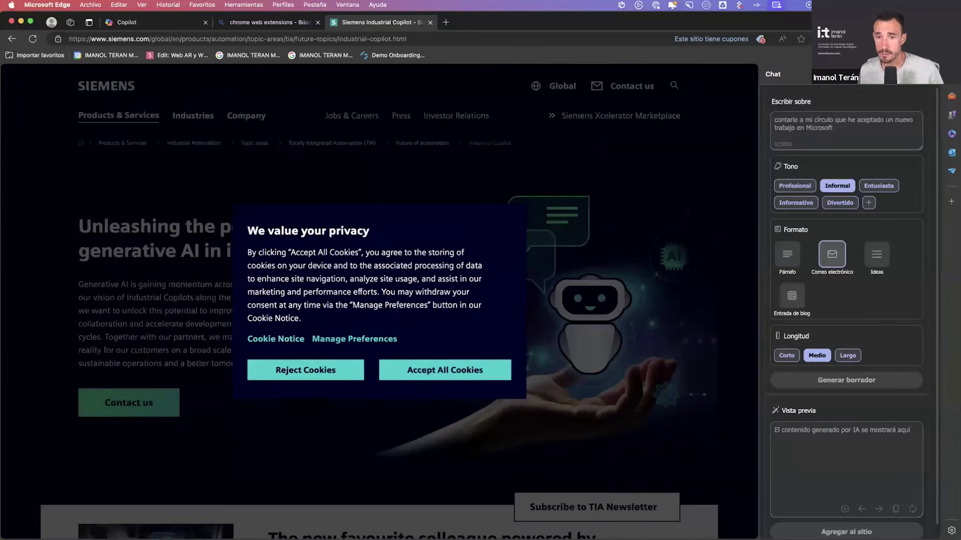
pyautogui.click(430, 371)
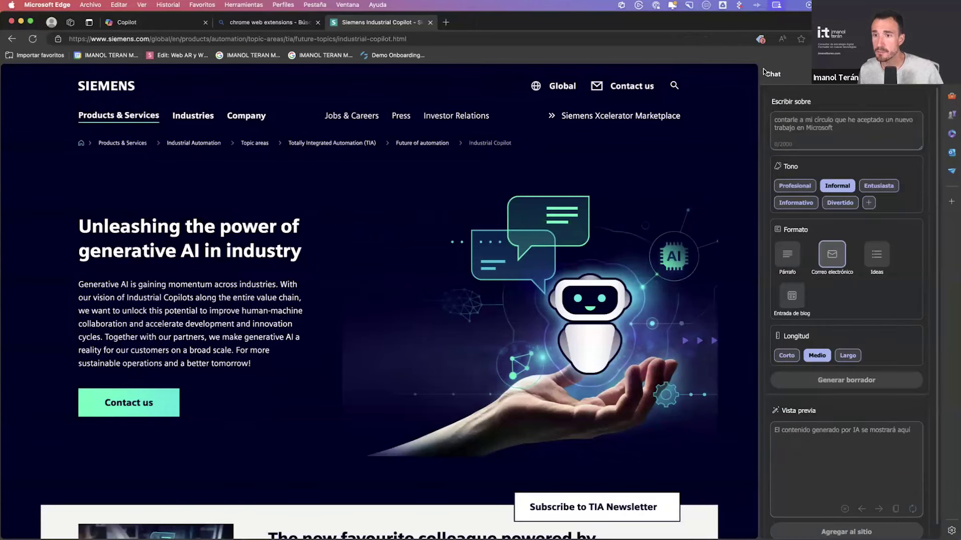
# Step: Refresh the Copilot sidebar to reload its chat
pyautogui.click(862, 75)
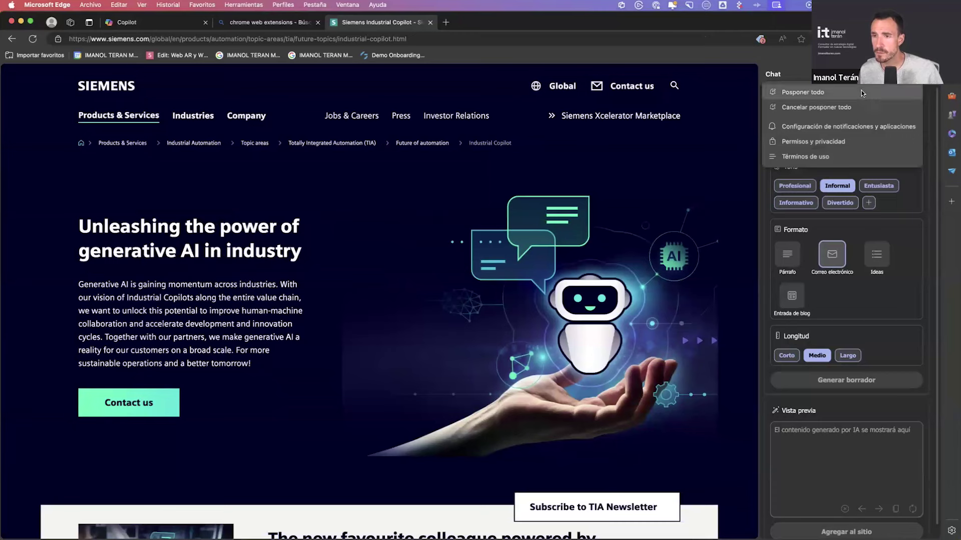
pyautogui.click(862, 75)
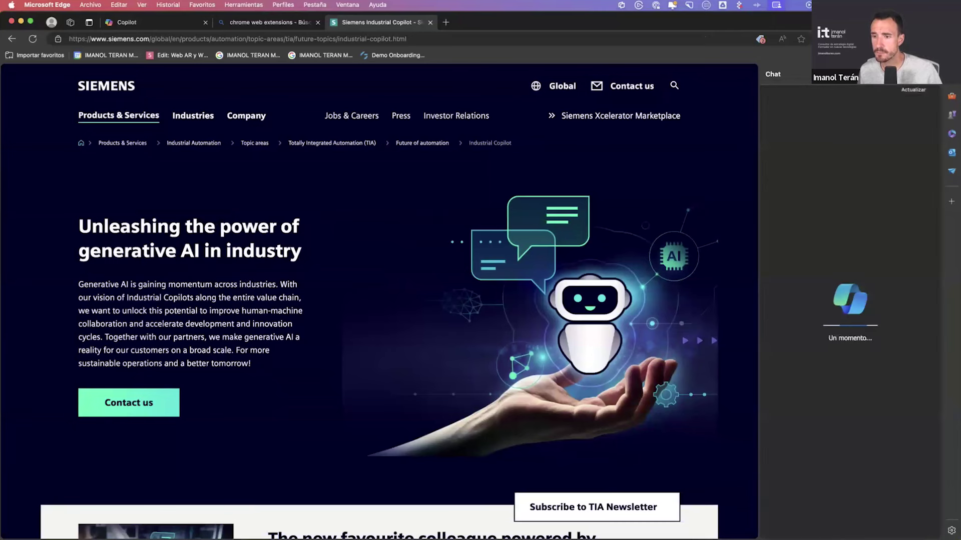
pyautogui.click(918, 98)
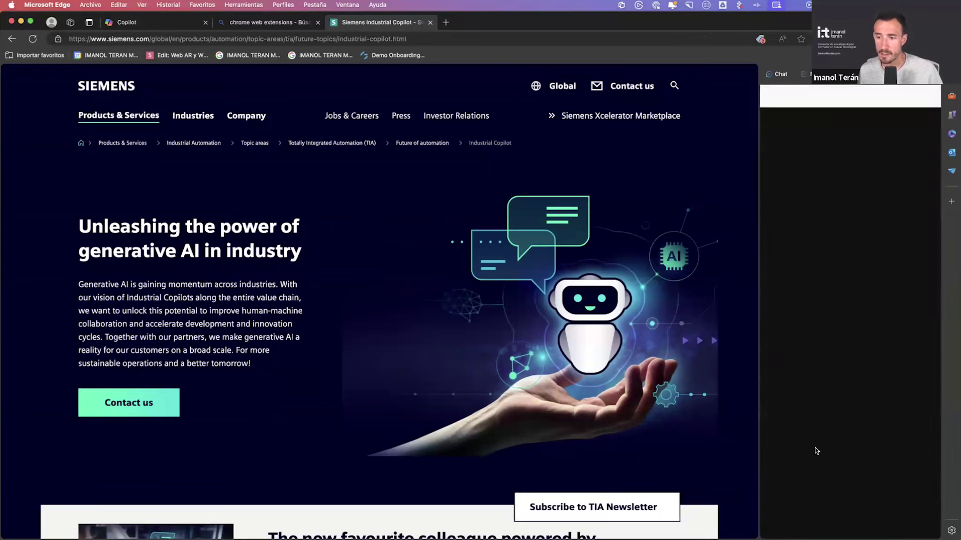
# Step: Ask the Copilot sidebar chat "Explicame que es copilot de siemenes?"
pyautogui.click(833, 507)
pyautogui.write('E')
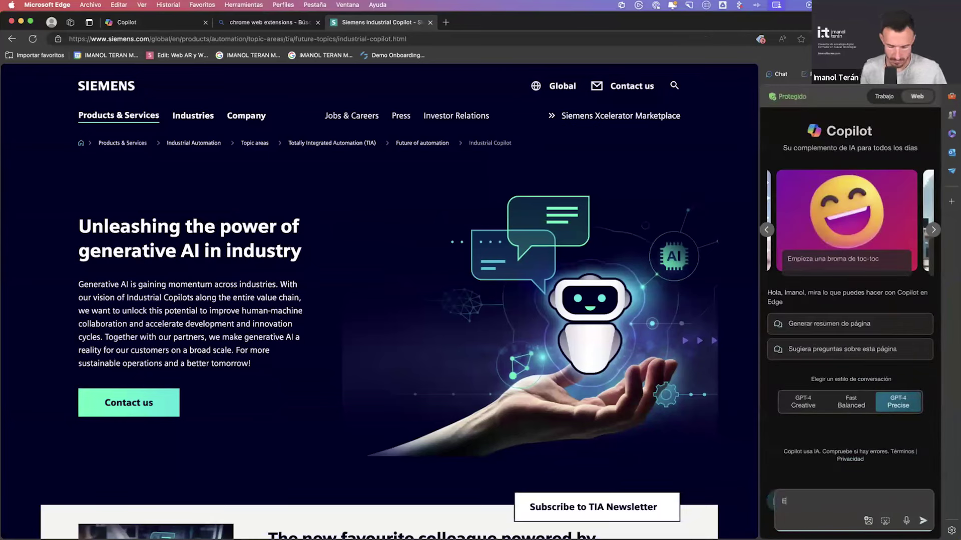
pyautogui.write('xlicicame que es cop')
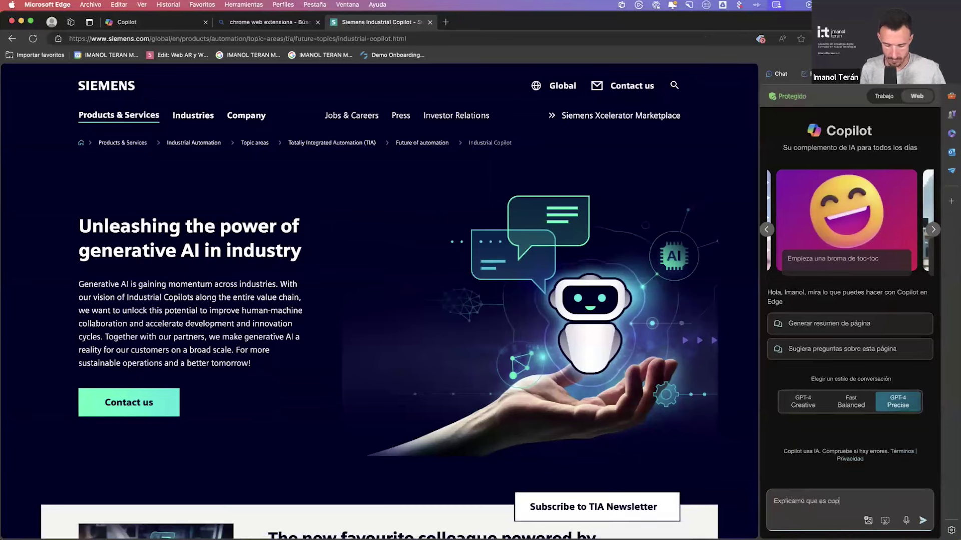
pyautogui.write('ilot de siemne')
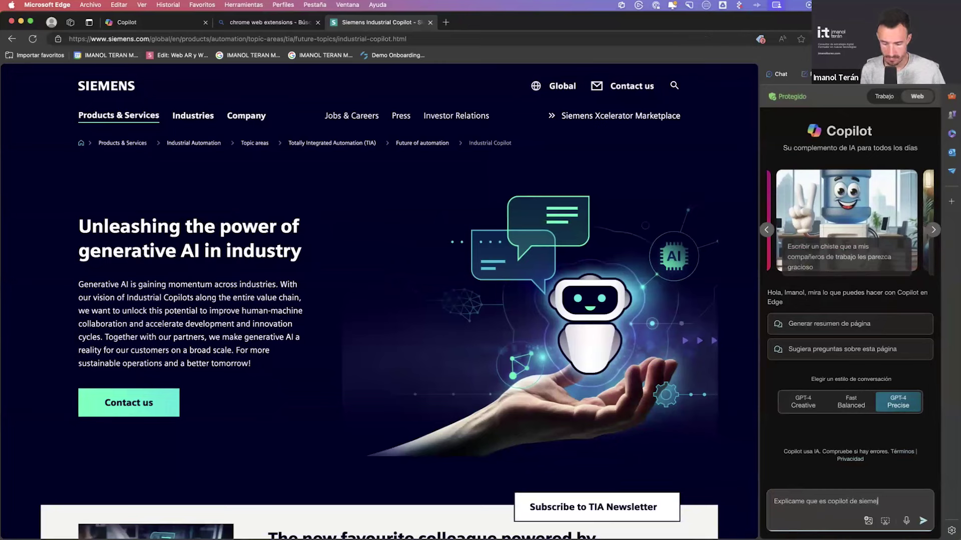
pyautogui.press('Return')
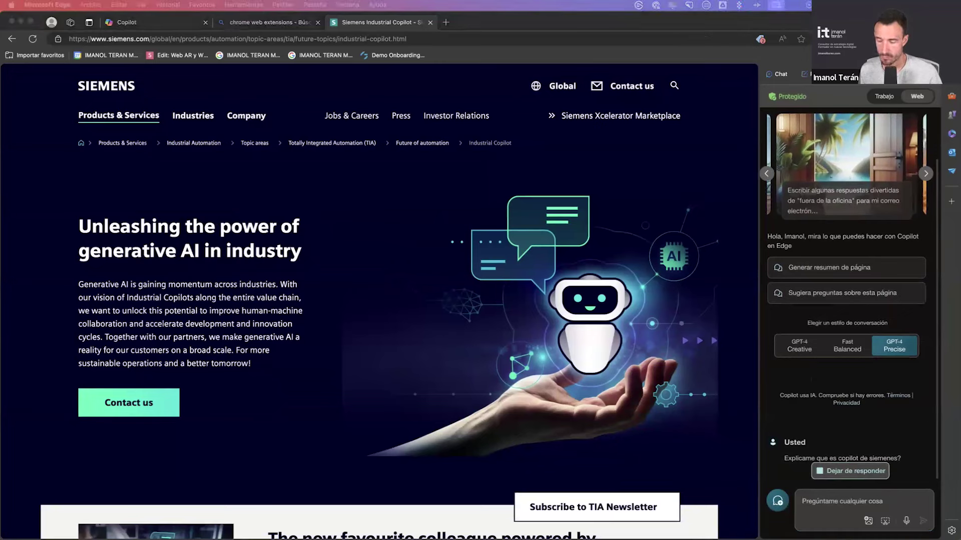
# Step: Look through the Siemens page and send Copilot the prompt "Resume el contenido de la pagina"
pyautogui.click(886, 393)
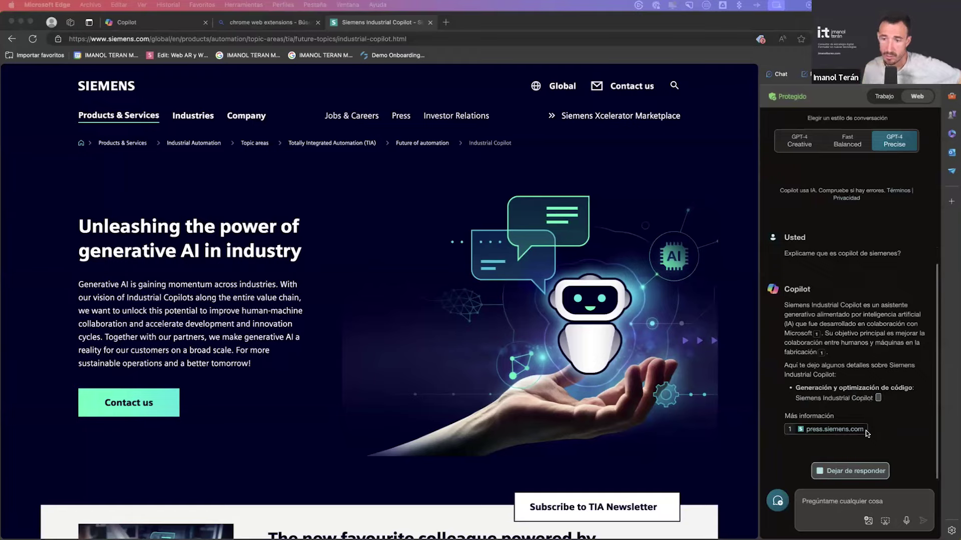
pyautogui.scroll(-15, 553, 418)
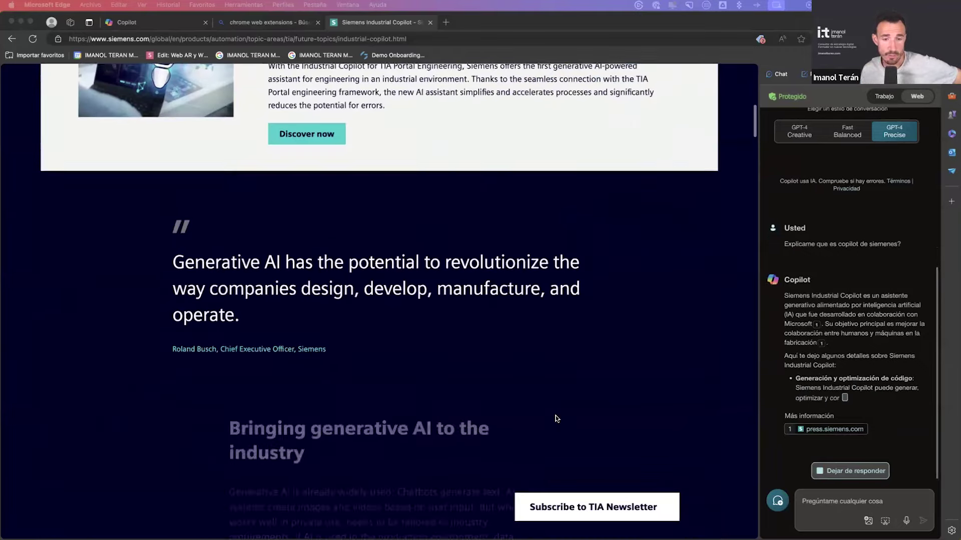
pyautogui.scroll(-10, 535, 440)
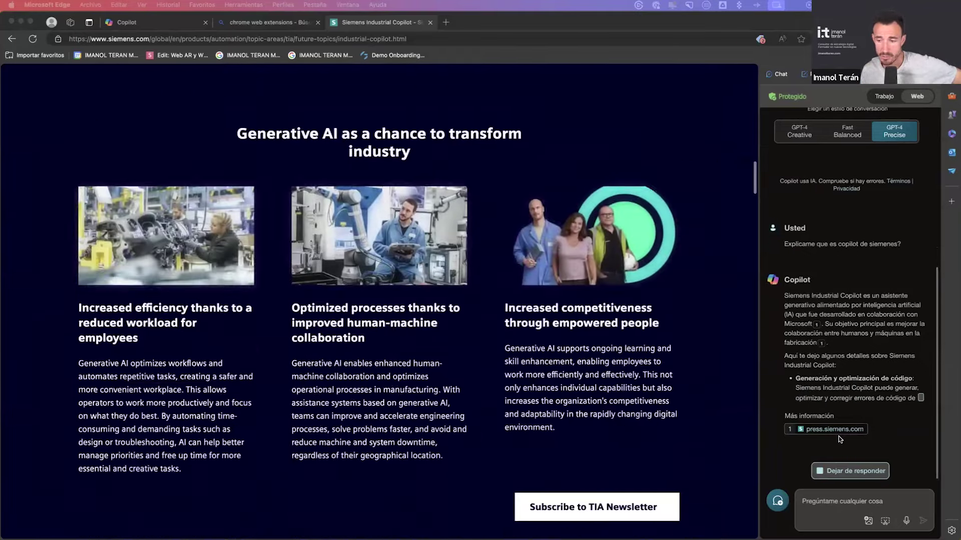
pyautogui.scroll(5, 380, 300)
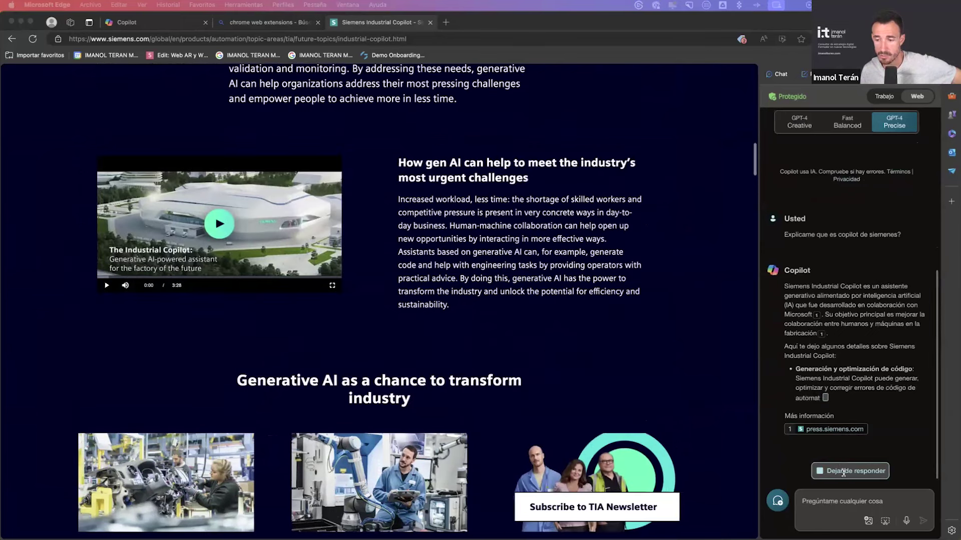
pyautogui.click(836, 505)
pyautogui.write('Resume el contenido de la pagina')
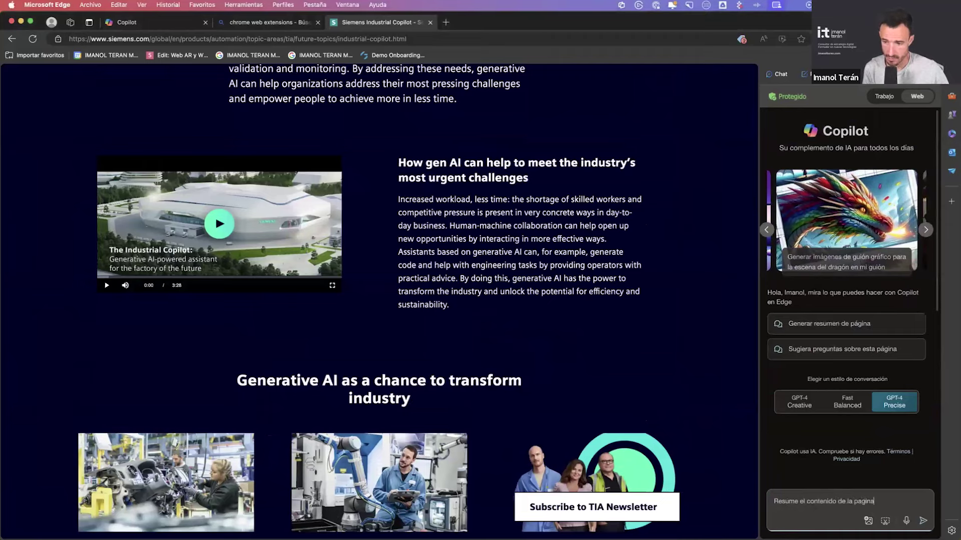
pyautogui.press('Return')
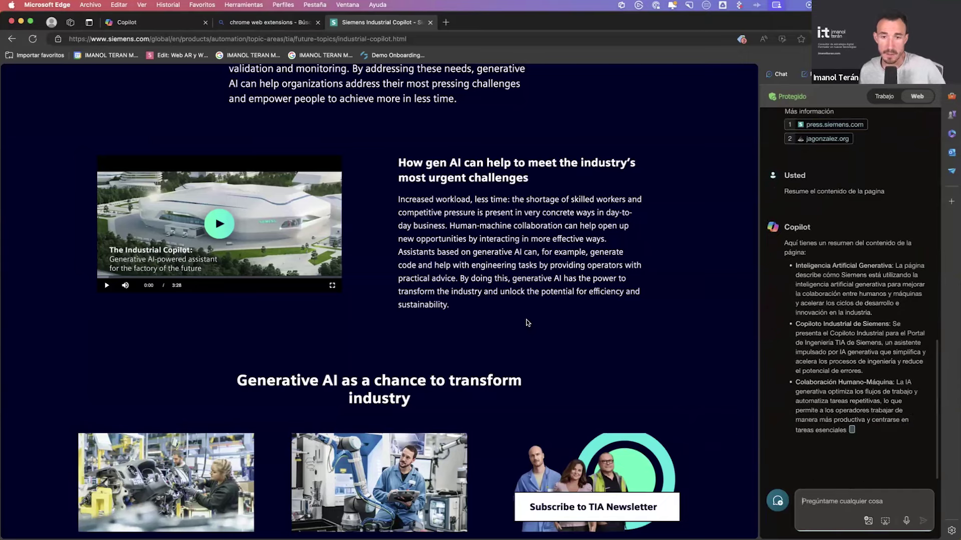
# Step: Close the Siemens and "chrome web extensions" tabs, and switch Copilot to the personal account, checking its details
pyautogui.press('super+w')
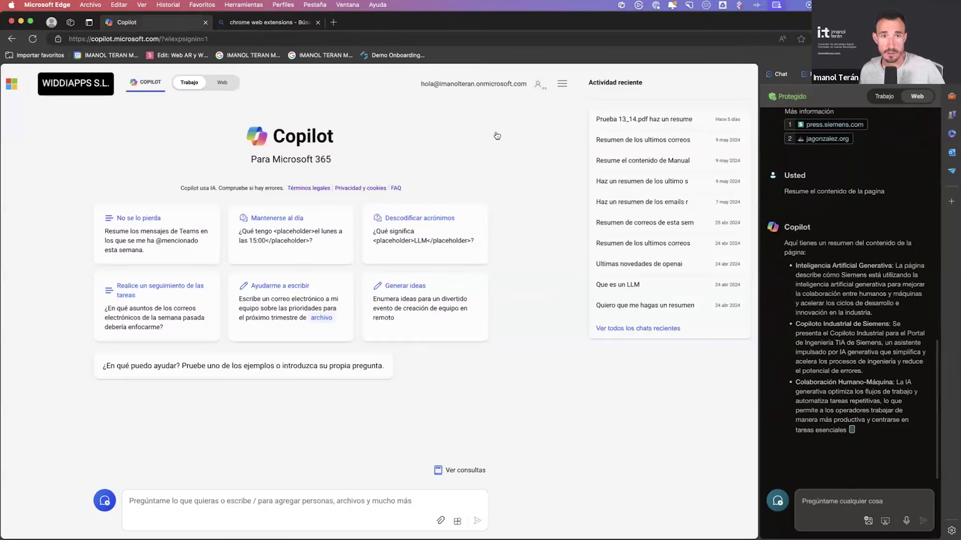
pyautogui.click(503, 86)
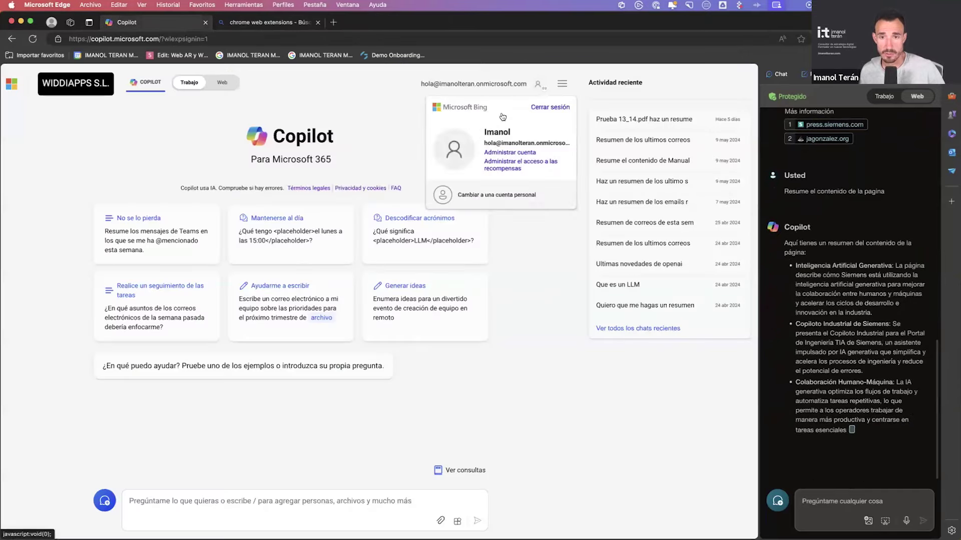
pyautogui.click(520, 198)
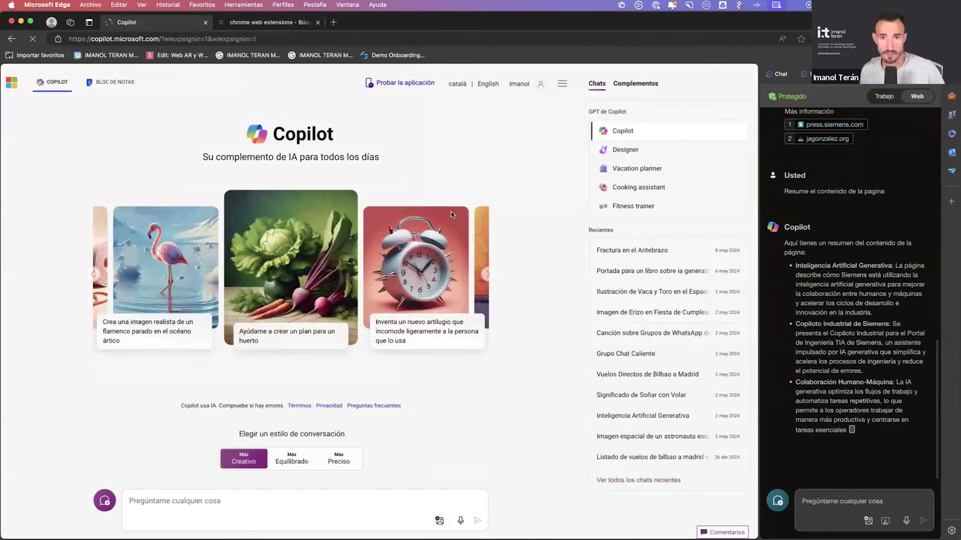
pyautogui.click(513, 86)
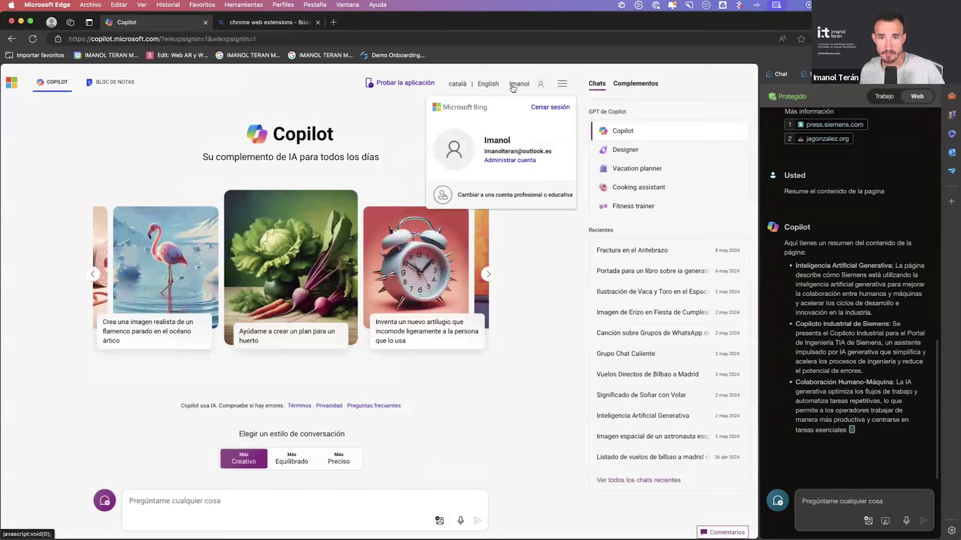
pyautogui.click(318, 22)
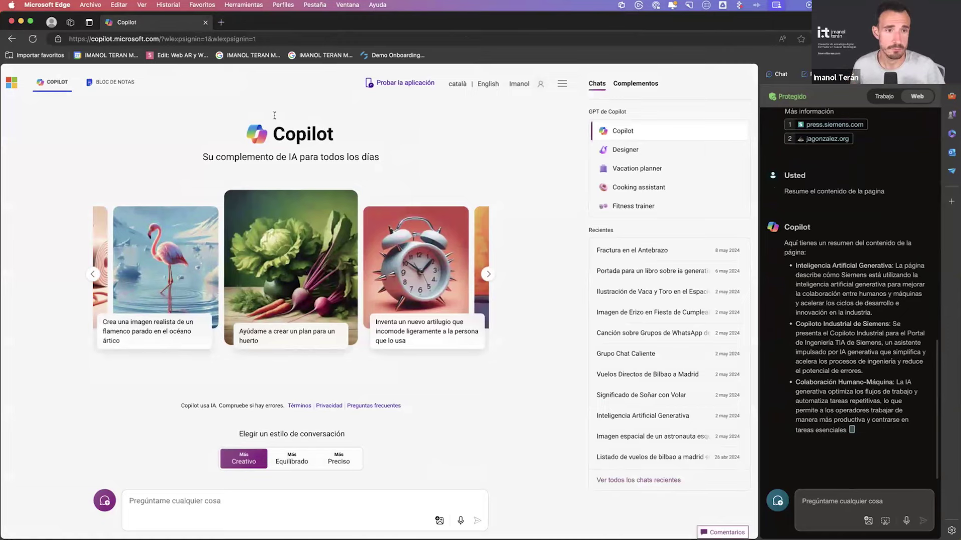
# Step: Close the Copilot sidebar beside the Copilot home page
pyautogui.click(160, 40)
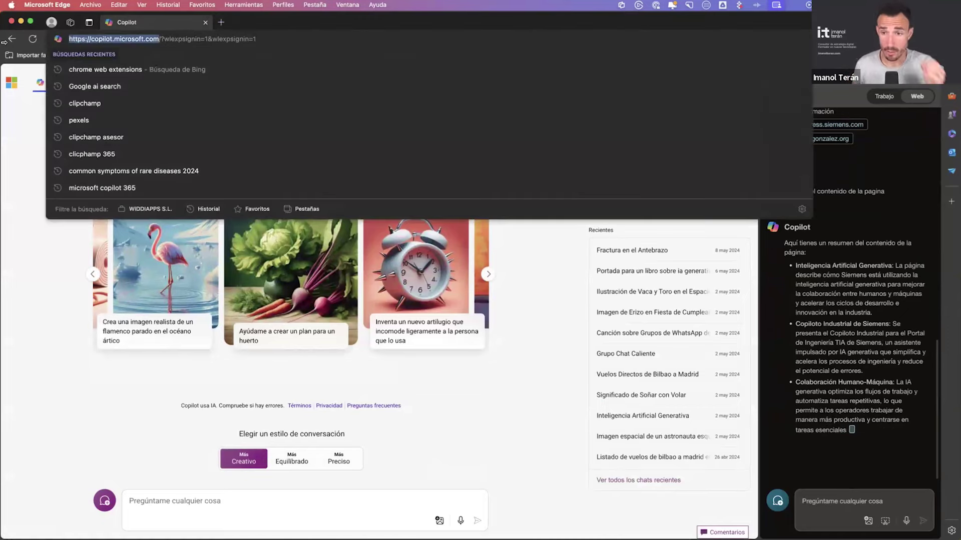
pyautogui.click(564, 396)
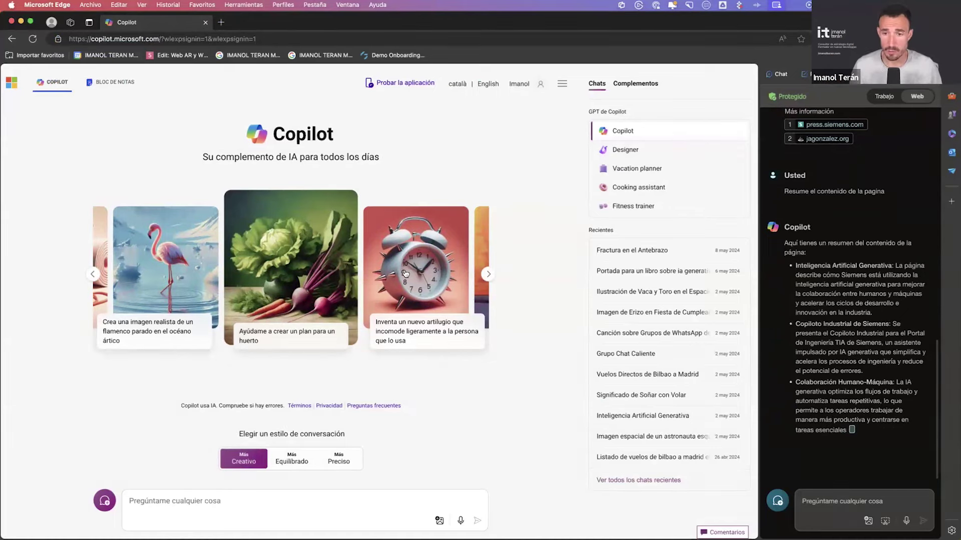
pyautogui.click(883, 85)
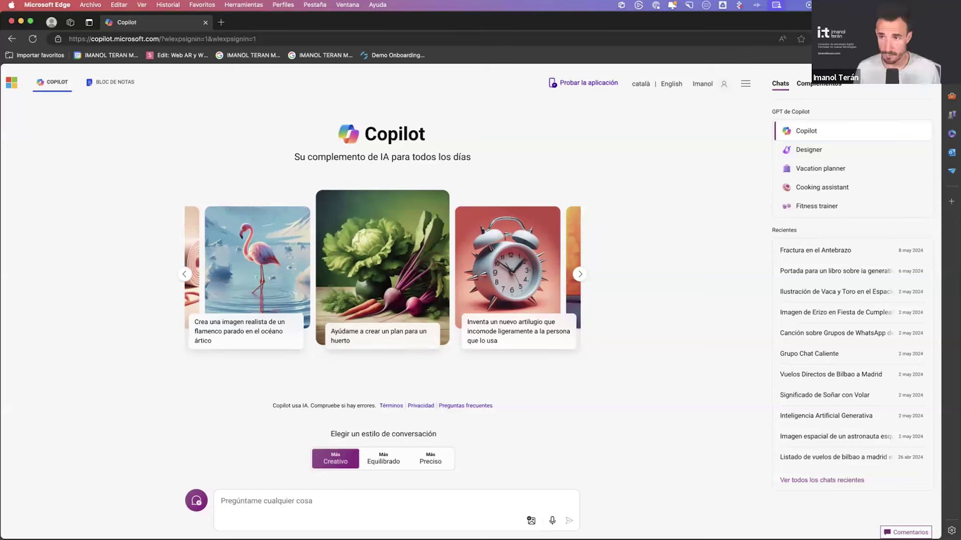
# Step: Open copilot.microsoft.com in a new InPrivate window and accept its cookies
pyautogui.click(932, 38)
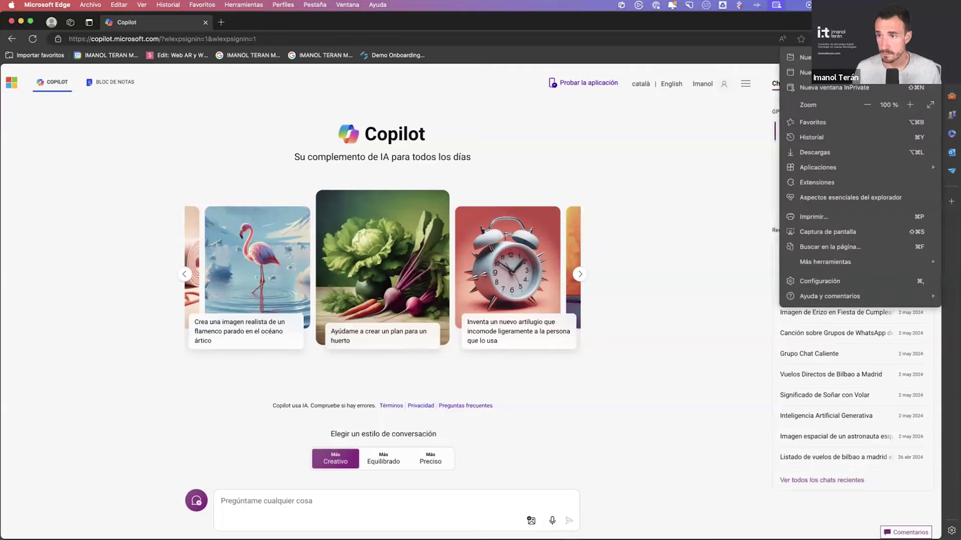
pyautogui.click(862, 91)
pyautogui.write('xc')
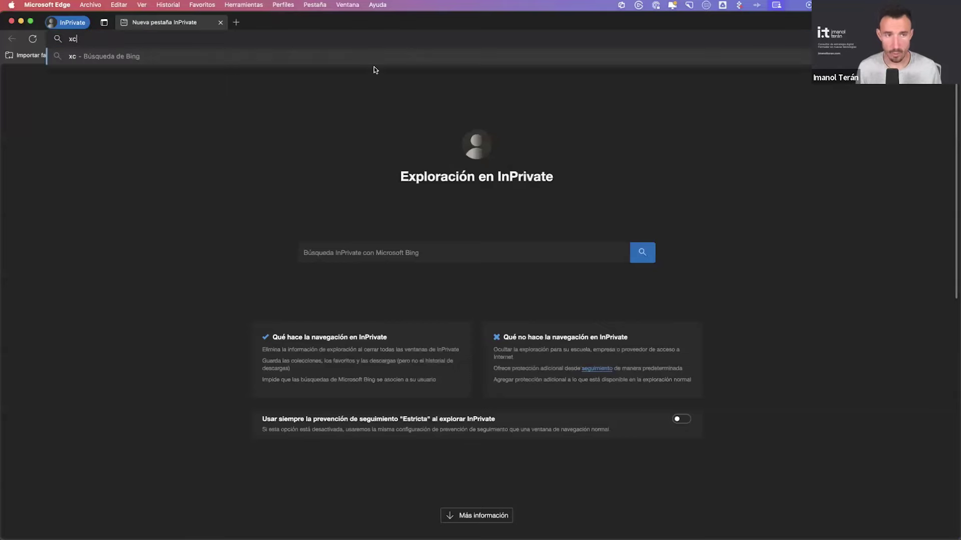
pyautogui.press('BackSpace')
pyautogui.press('BackSpace')
pyautogui.write('co')
pyautogui.press('Return')
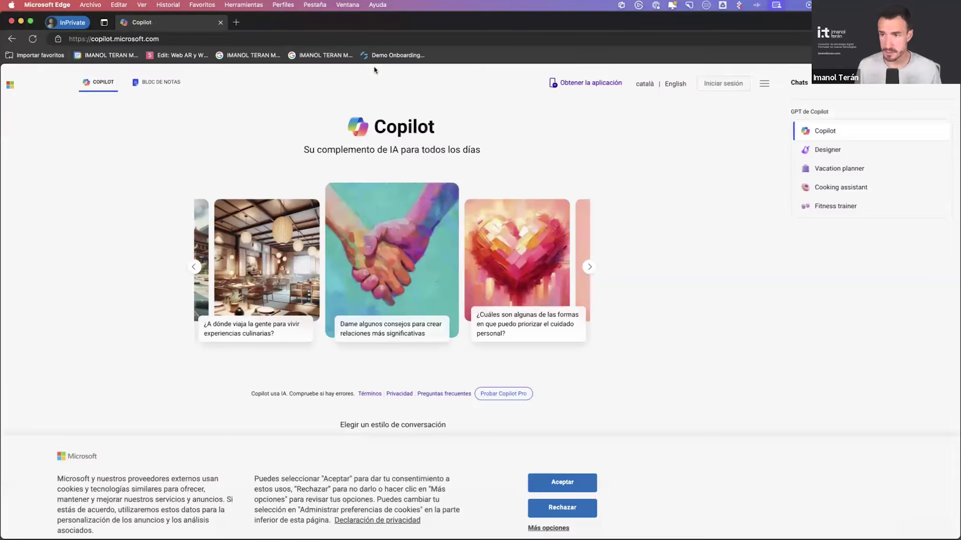
pyautogui.click(586, 482)
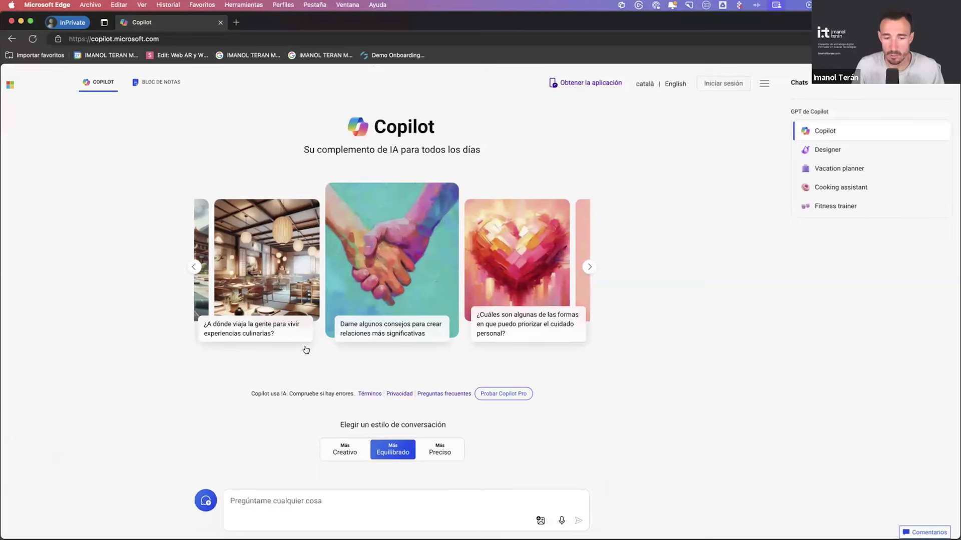
# Step: Examine the sign-up for a personal Microsoft account with a new e-mail address and its domain options, closing the InPrivate window when finished
pyautogui.click(727, 85)
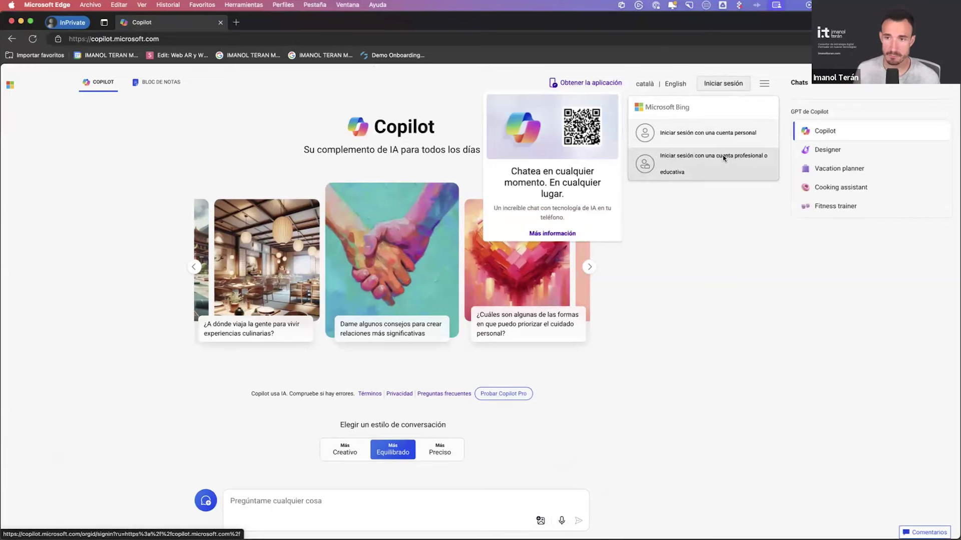
pyautogui.click(698, 134)
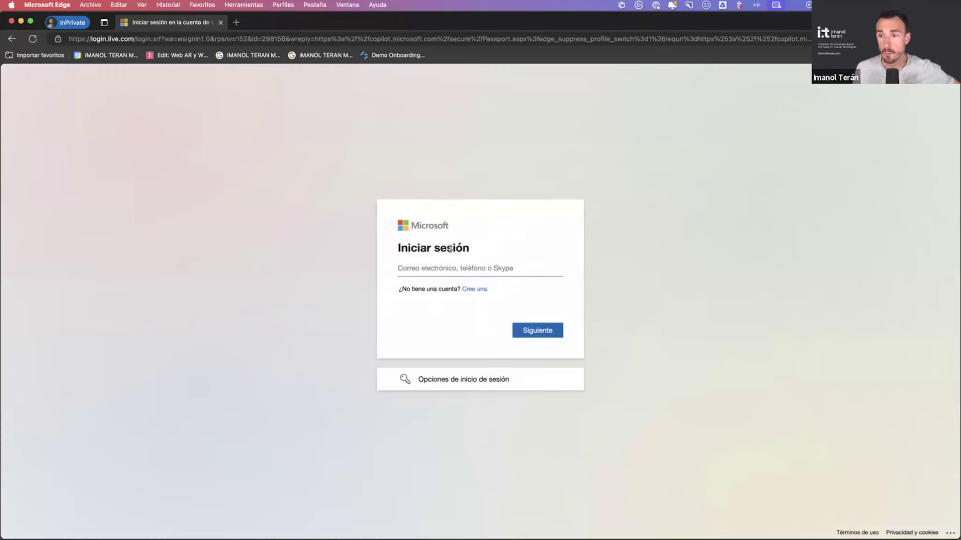
pyautogui.click(476, 290)
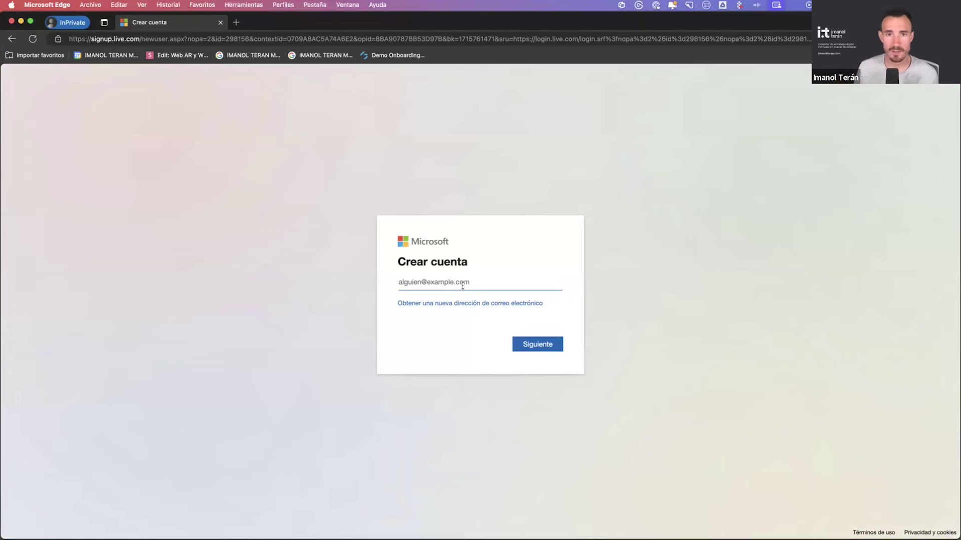
pyautogui.click(433, 304)
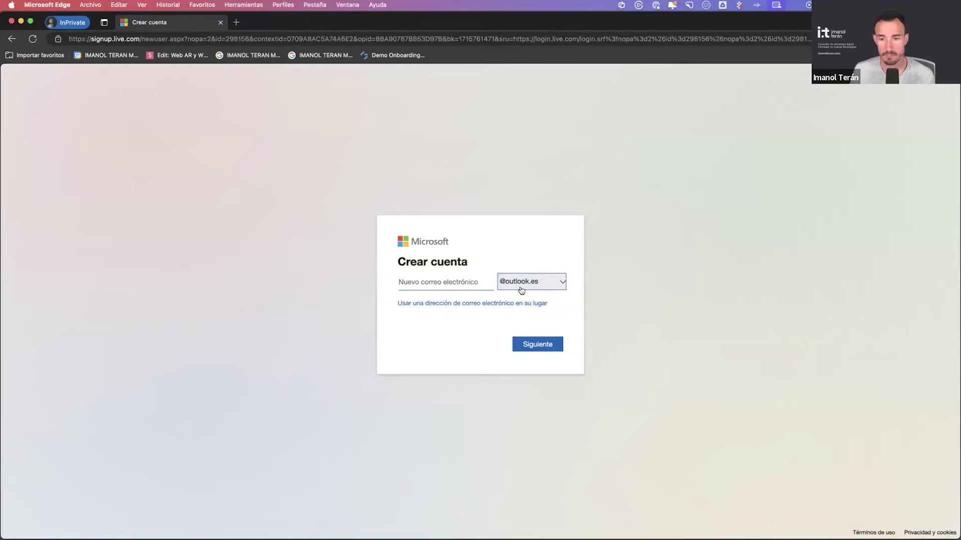
pyautogui.click(519, 290)
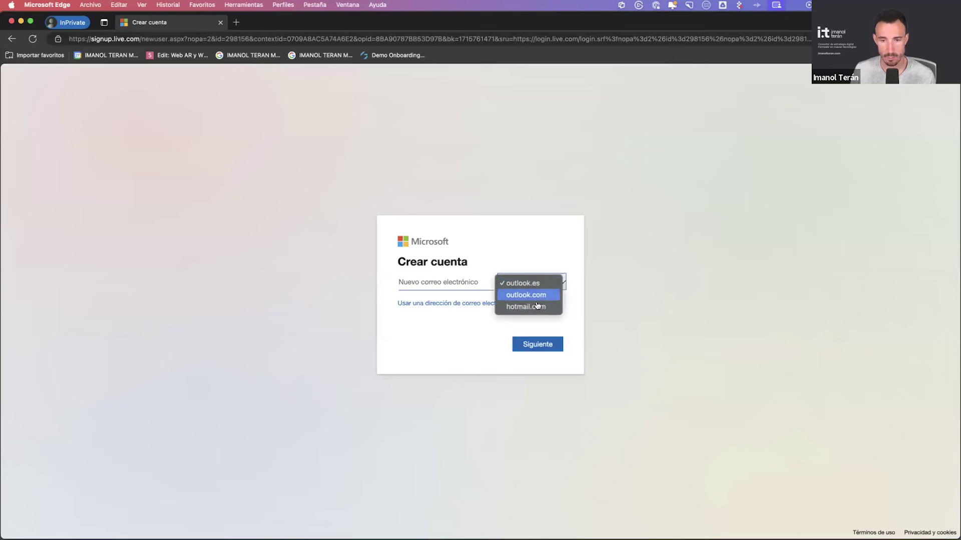
pyautogui.click(422, 283)
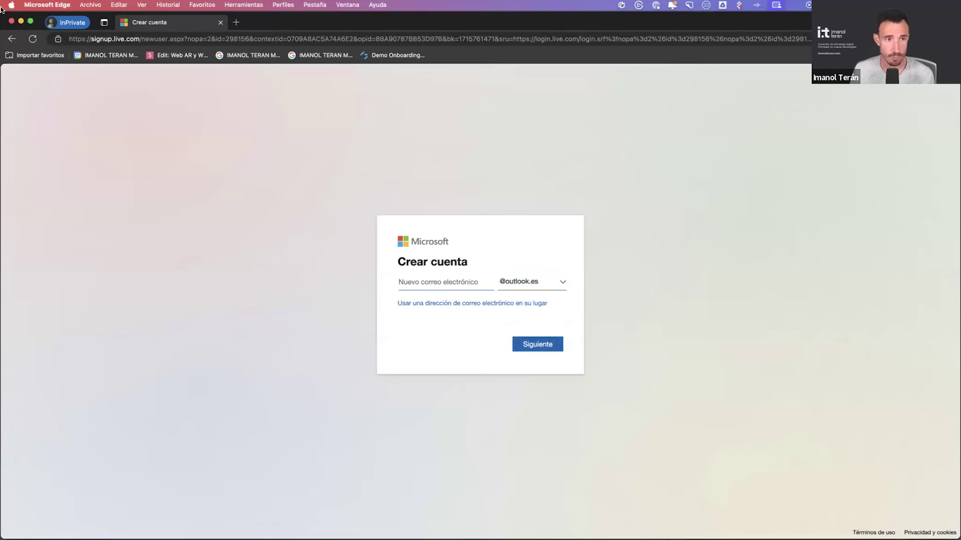
pyautogui.click(11, 21)
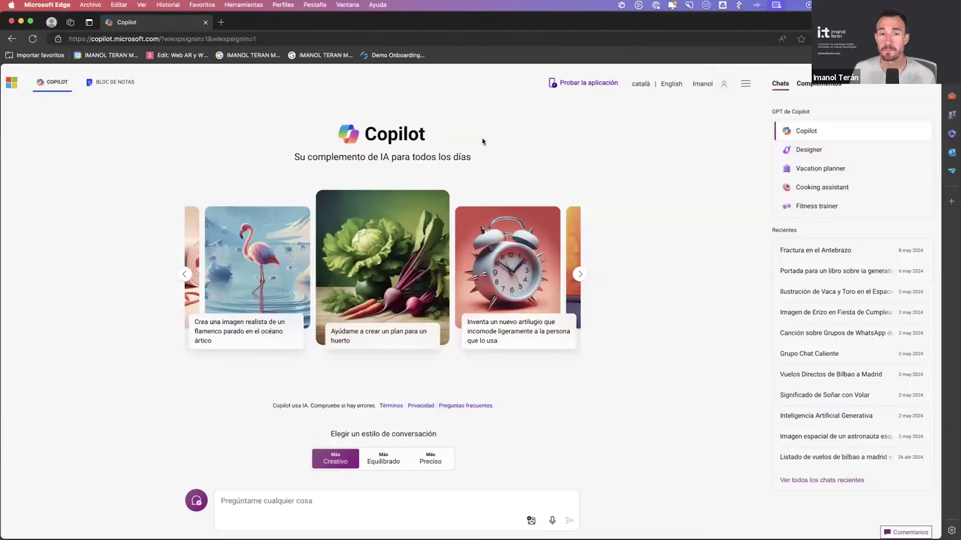
# Step: View the signed-in personal account's details, highlight the outlook.es domain of its e-mail address, and close the details
pyautogui.moveTo(240, 126); pyautogui.dragTo(657, 144)
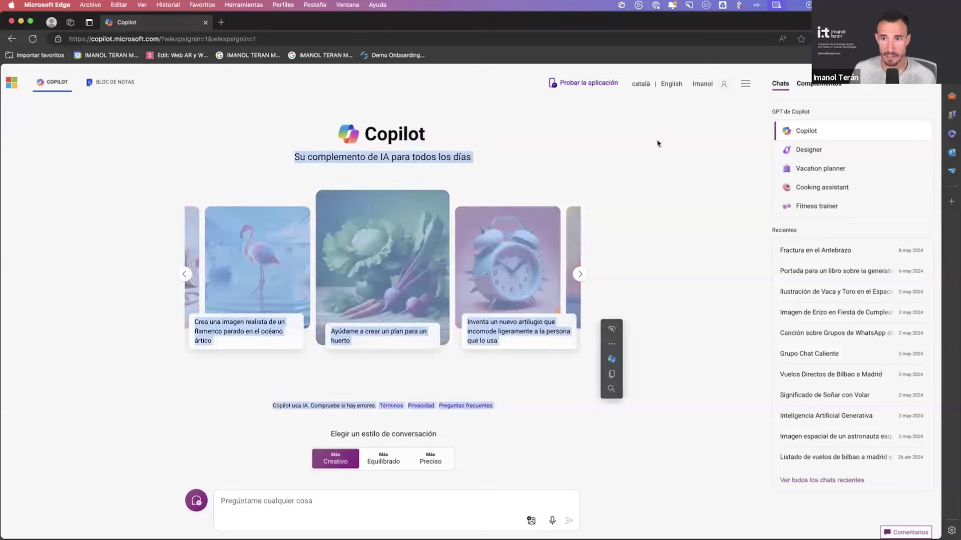
pyautogui.click(701, 85)
pyautogui.moveTo(701, 151); pyautogui.dragTo(735, 152)
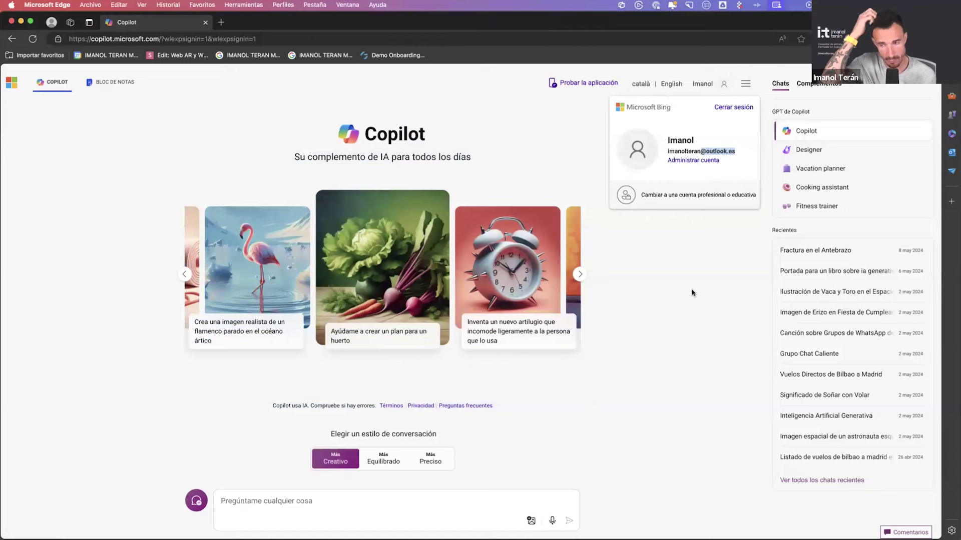
pyautogui.click(692, 294)
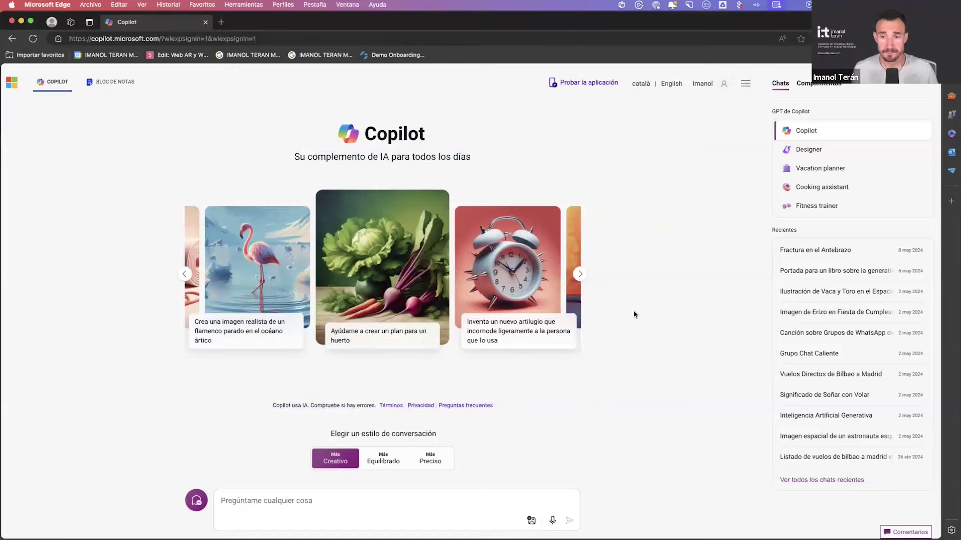
# Step: Send Copilot the prompt "Redacta un articulo para un blog sobre las novedades del modelo gpt4-o"
pyautogui.click(386, 501)
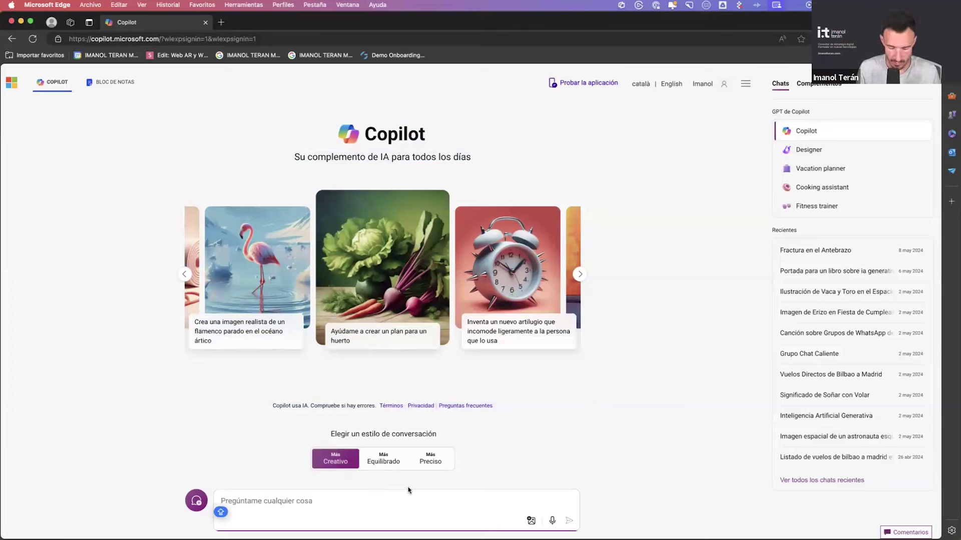
pyautogui.write('Redacta un ')
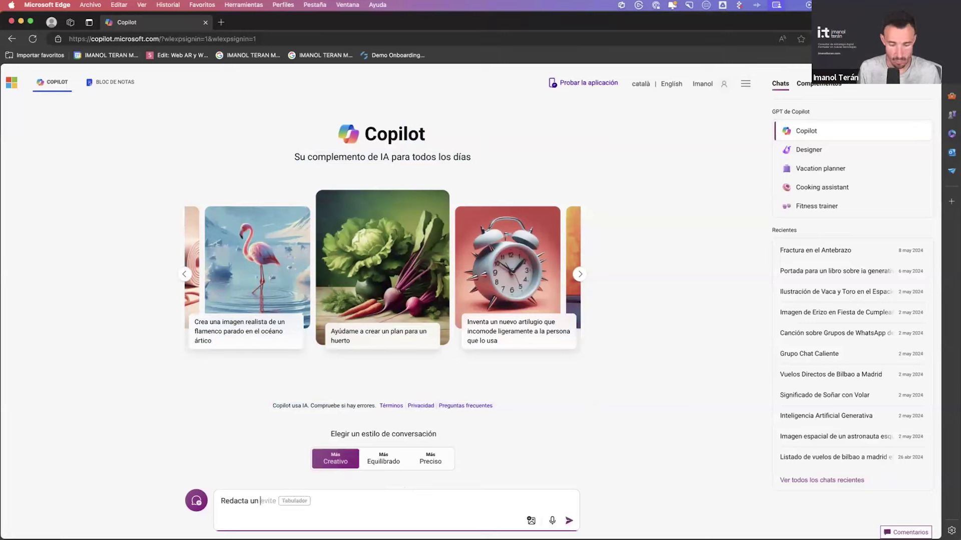
pyautogui.write('articulo par a')
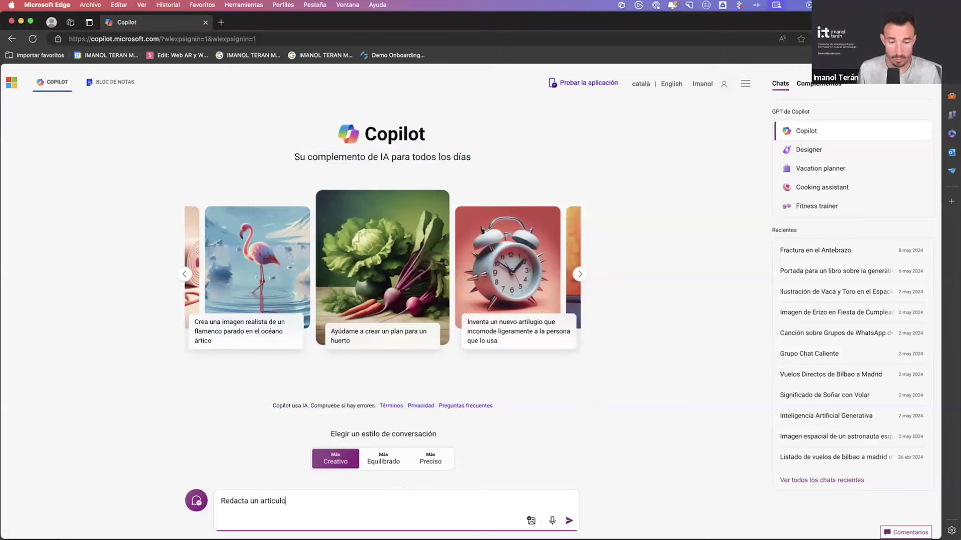
pyautogui.press('BackSpace')
pyautogui.press('BackSpace')
pyautogui.write('a ')
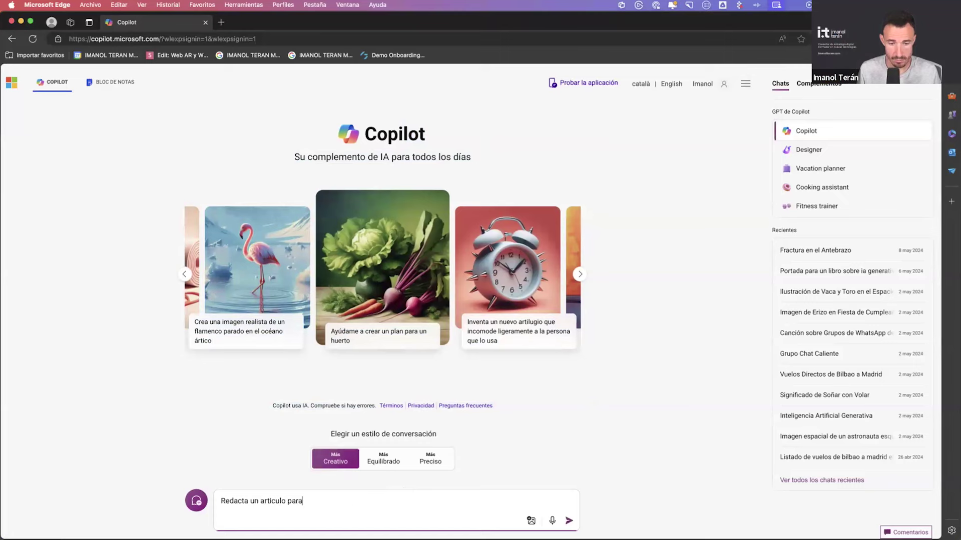
pyautogui.write('un blog sobre l')
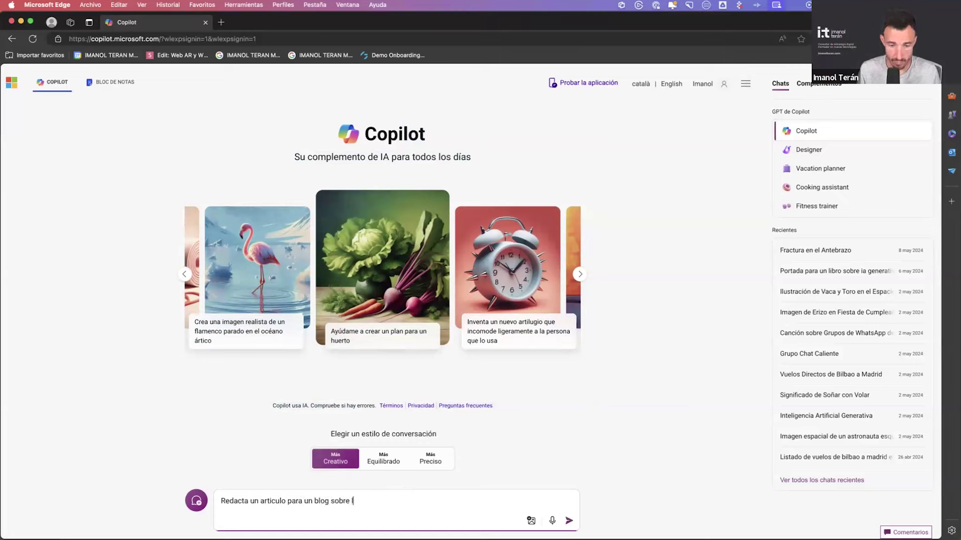
pyautogui.write('as mnove')
pyautogui.press('BackSpace')
pyautogui.press('BackSpace')
pyautogui.press('BackSpace')
pyautogui.press('BackSpace')
pyautogui.press('BackSpace')
pyautogui.write('movea')
pyautogui.press('BackSpace')
pyautogui.press('BackSpace')
pyautogui.press('BackSpace')
pyautogui.press('BackSpace')
pyautogui.press('BackSpace')
pyautogui.write('novedades')
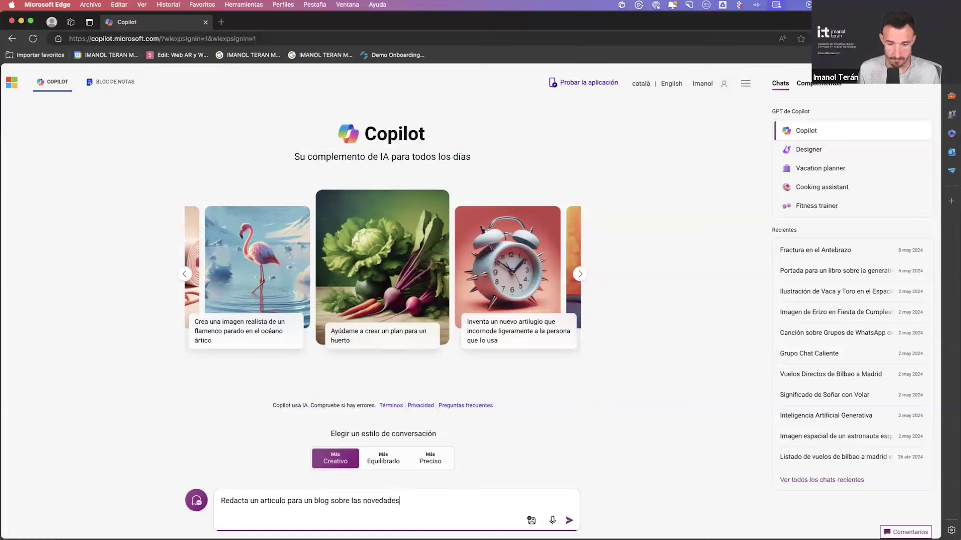
pyautogui.write(' del modelo gpot')
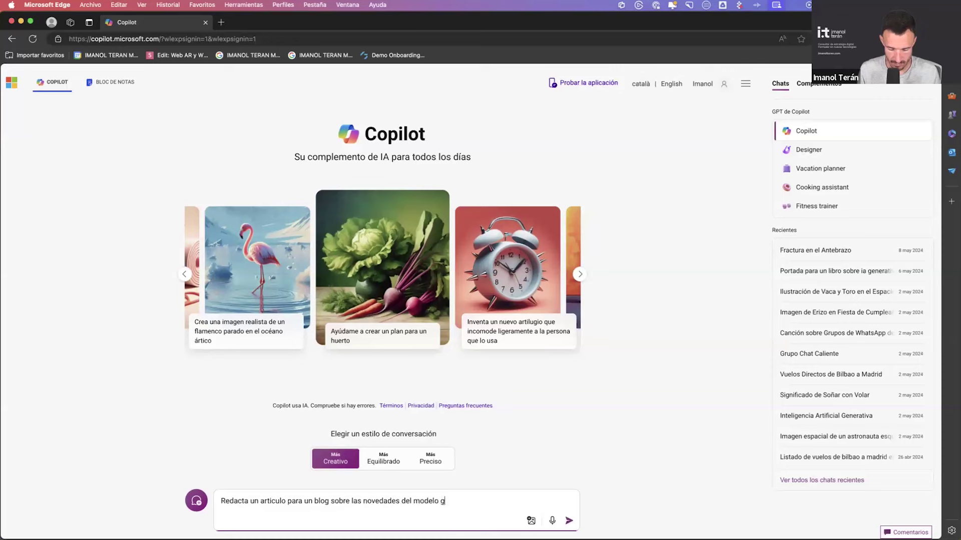
pyautogui.press('BackSpace')
pyautogui.write('4')
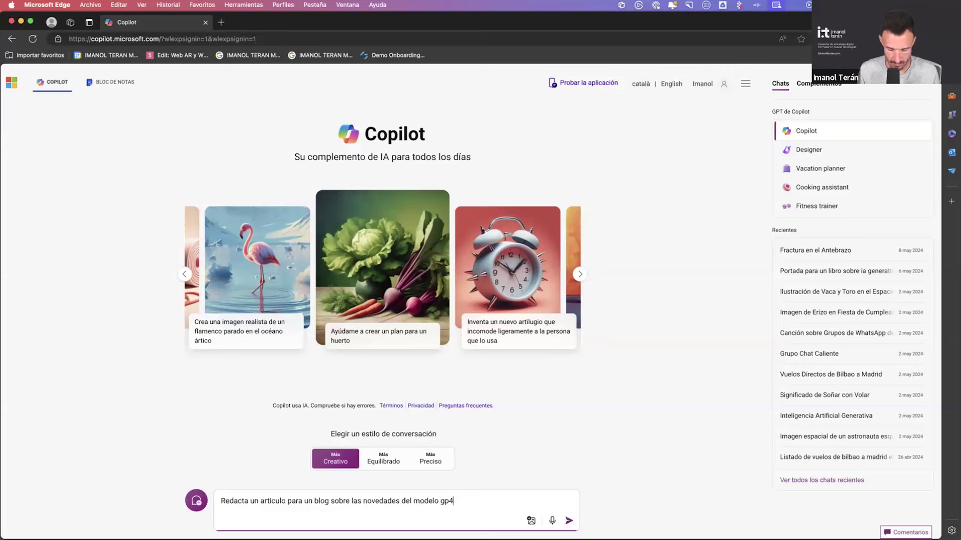
pyautogui.press('BackSpace')
pyautogui.write('t4')
pyautogui.write('-0')
pyautogui.press('Return')
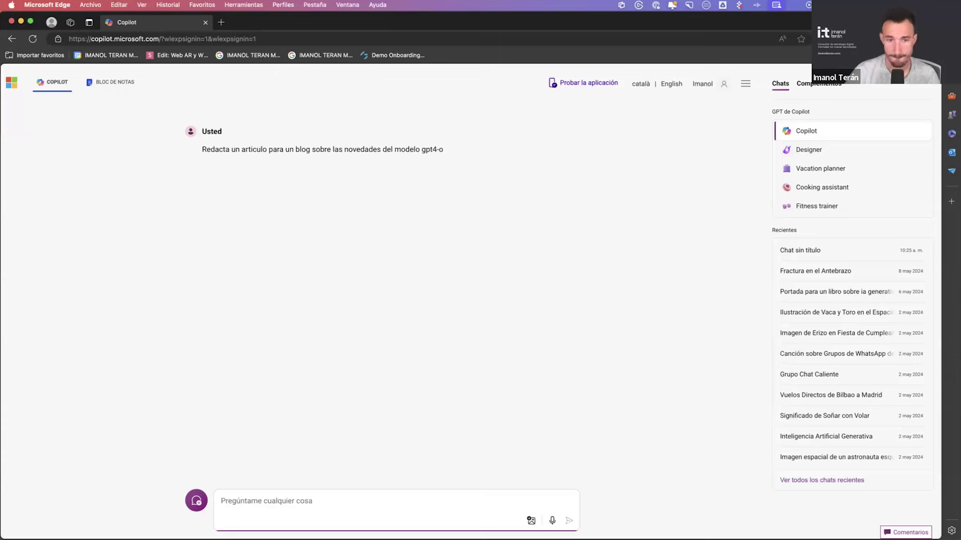
# Step: Reload the Copilot page to start a fresh chat, and leave its prompt box empty
pyautogui.click(401, 481)
pyautogui.doubleClick(252, 147)
pyautogui.press('super+c')
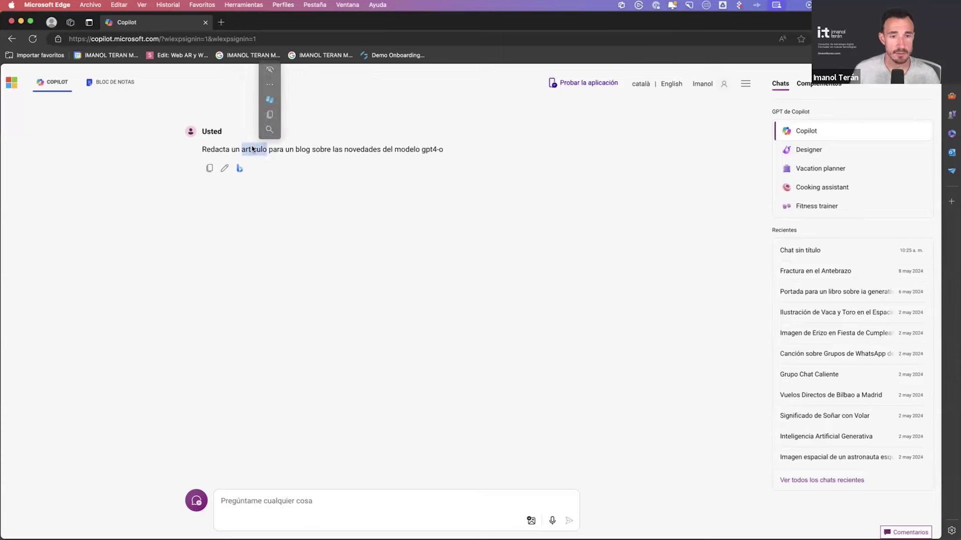
pyautogui.press('super+r')
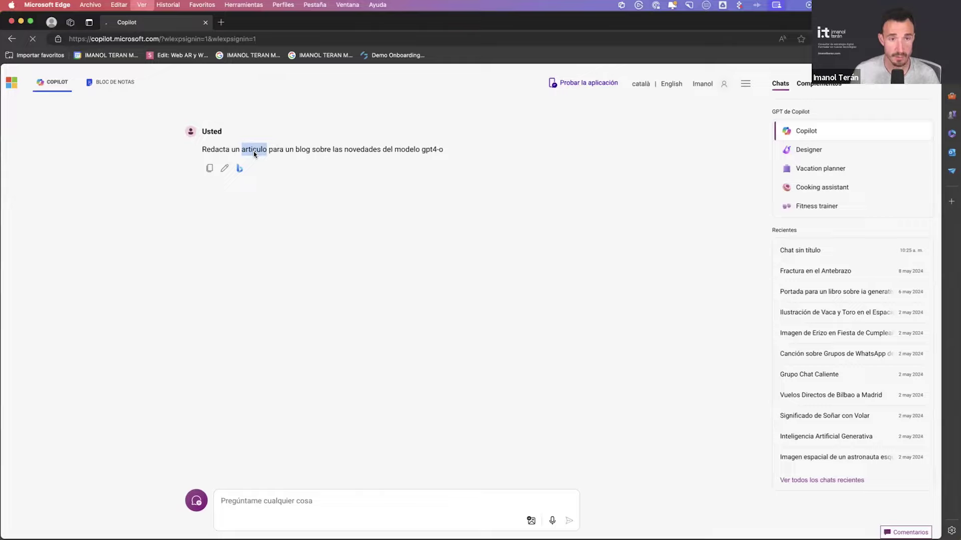
pyautogui.click(337, 500)
pyautogui.press('super+v')
pyautogui.press('super+a')
pyautogui.press('BackSpace')
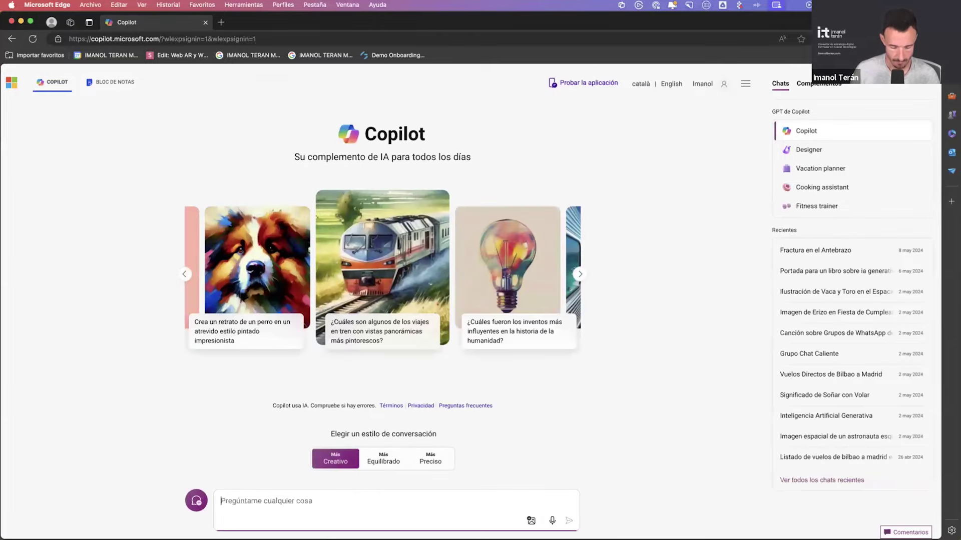
pyautogui.write('A')
pyautogui.press('BackSpace')
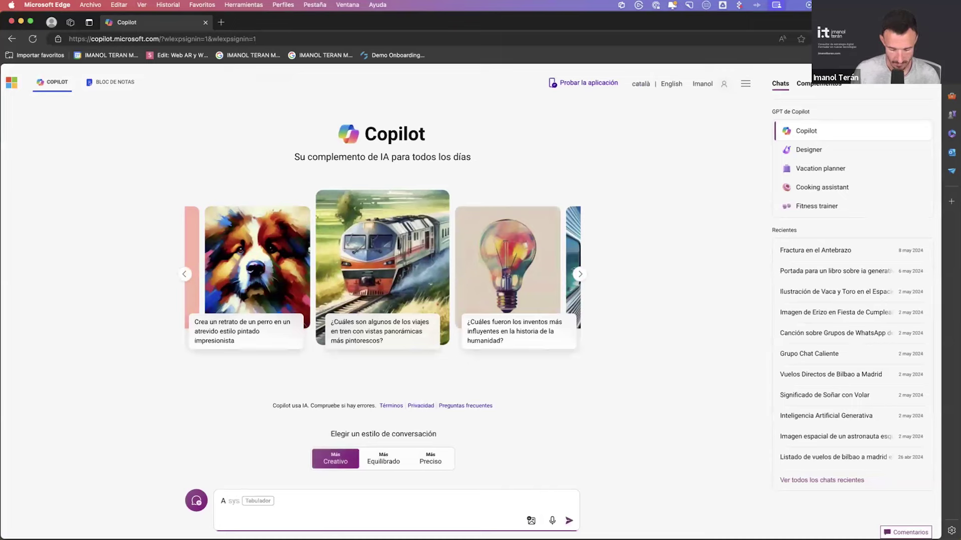
# Step: Send Copilot the prompt "redacta un articulo para un blog sbre las novedades del modelo gpt 4 o de openai"
pyautogui.write('redacta un')
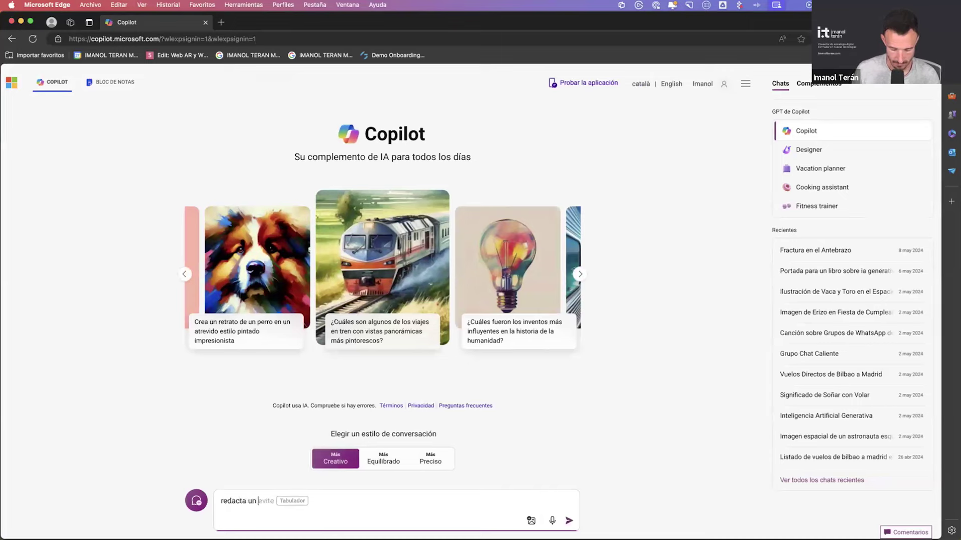
pyautogui.write(' articulo para un ')
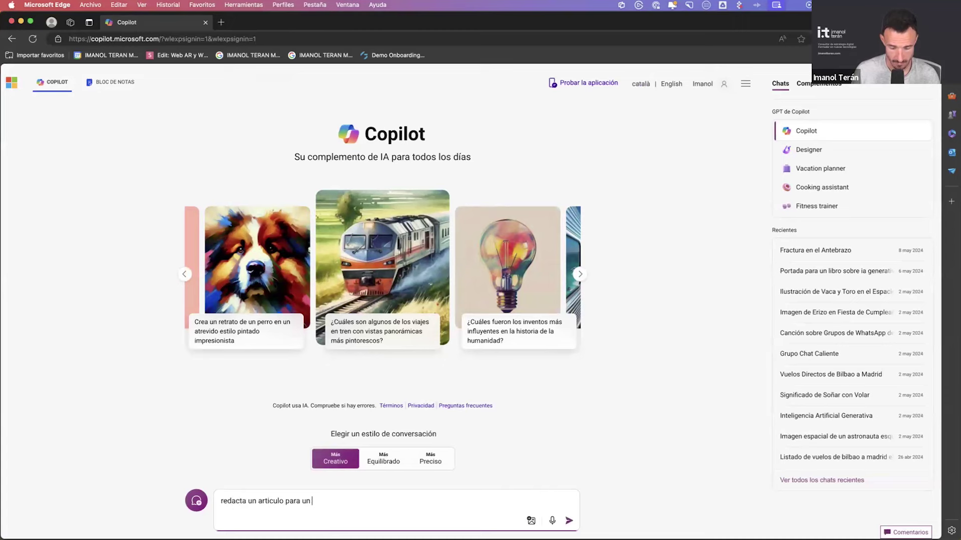
pyautogui.write('blog sbre las ')
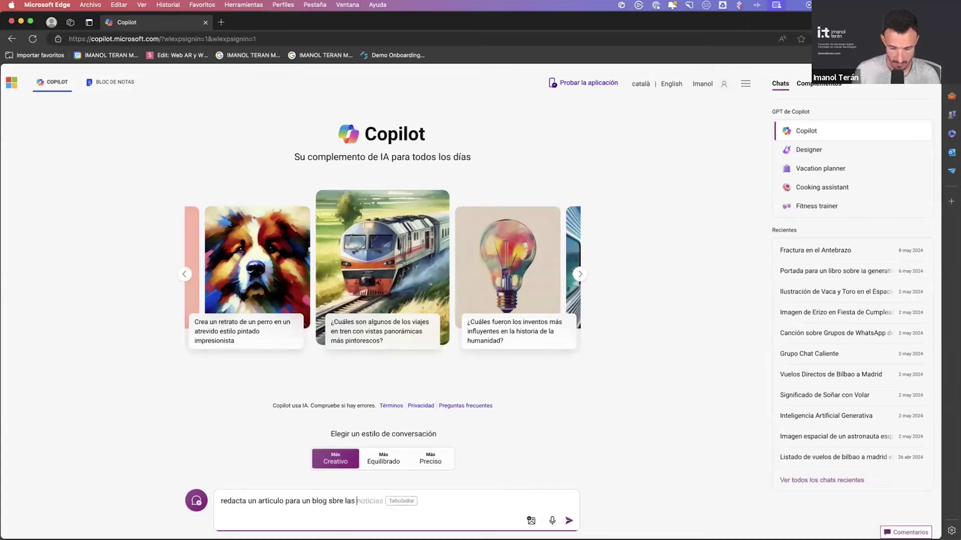
pyautogui.write('novedades del mod')
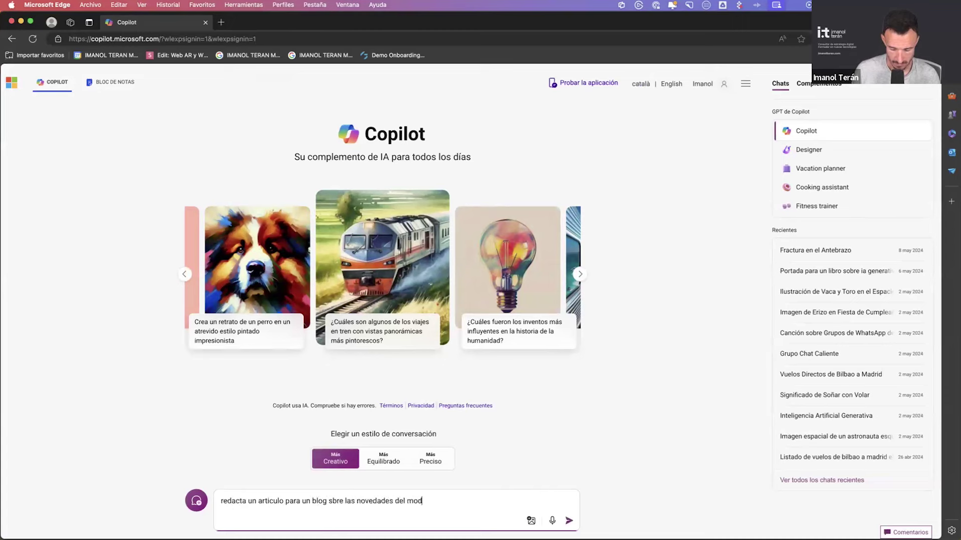
pyautogui.write('elo gpt 4 o de openai')
pyautogui.press('super+a')
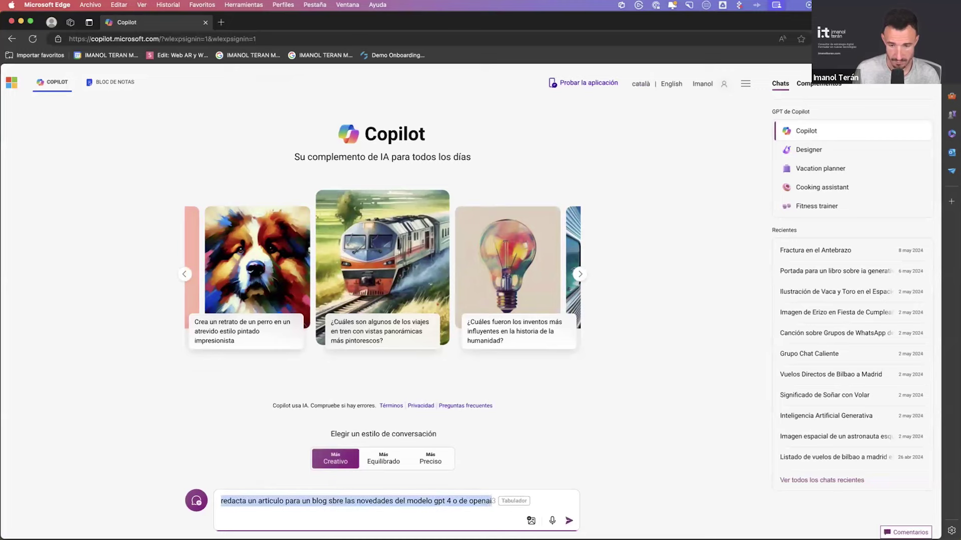
pyautogui.press('Return')
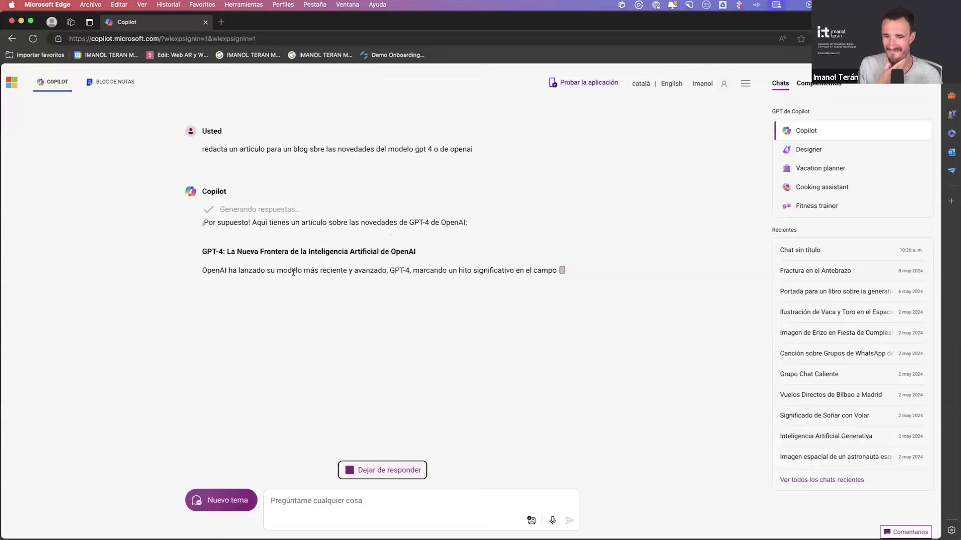
# Step: Stop Copilot's article response and send the prompt "Crea una imagen de un perro volando"
pyautogui.click(371, 474)
pyautogui.click(354, 507)
pyautogui.write('Crea ')
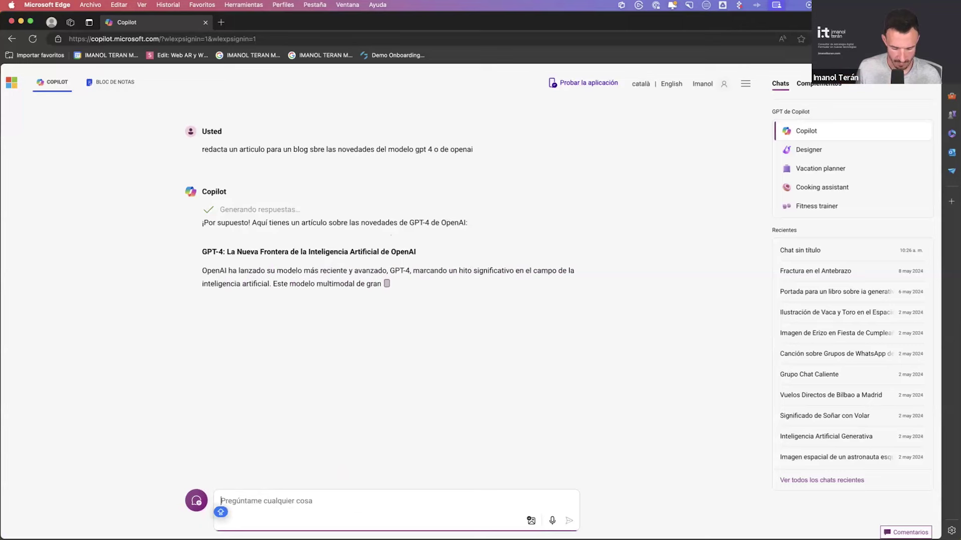
pyautogui.write('una imagen de ')
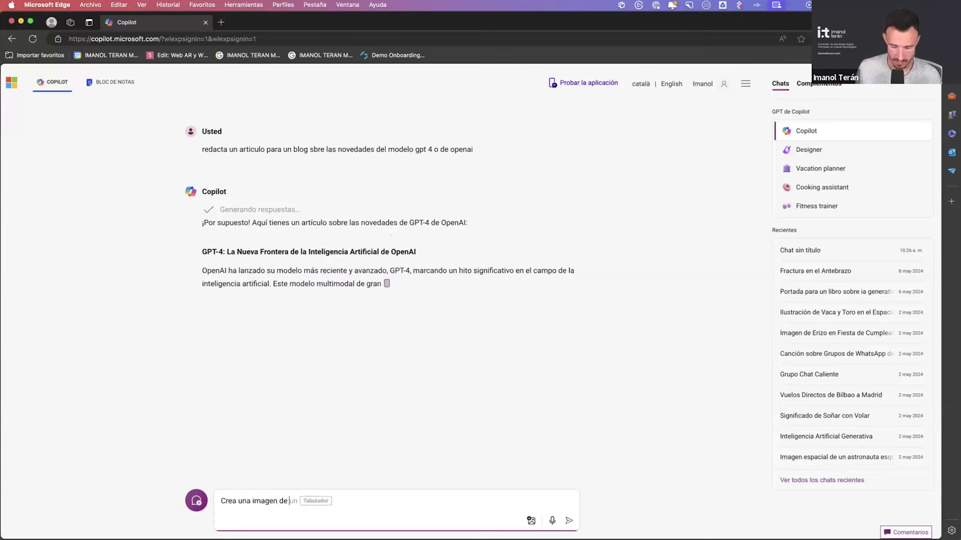
pyautogui.write('un perro v')
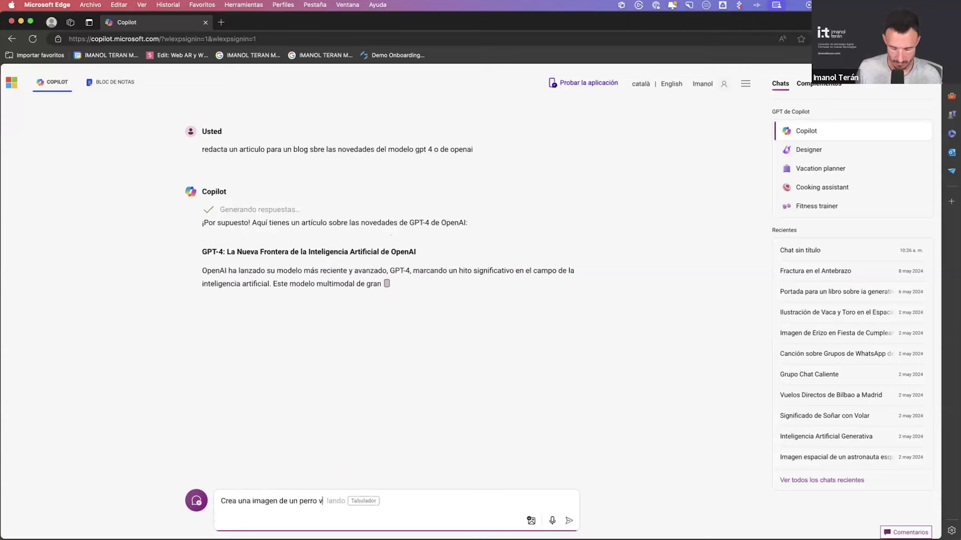
pyautogui.write('olnad')
pyautogui.press('BackSpace')
pyautogui.write('ando')
pyautogui.press('Return')
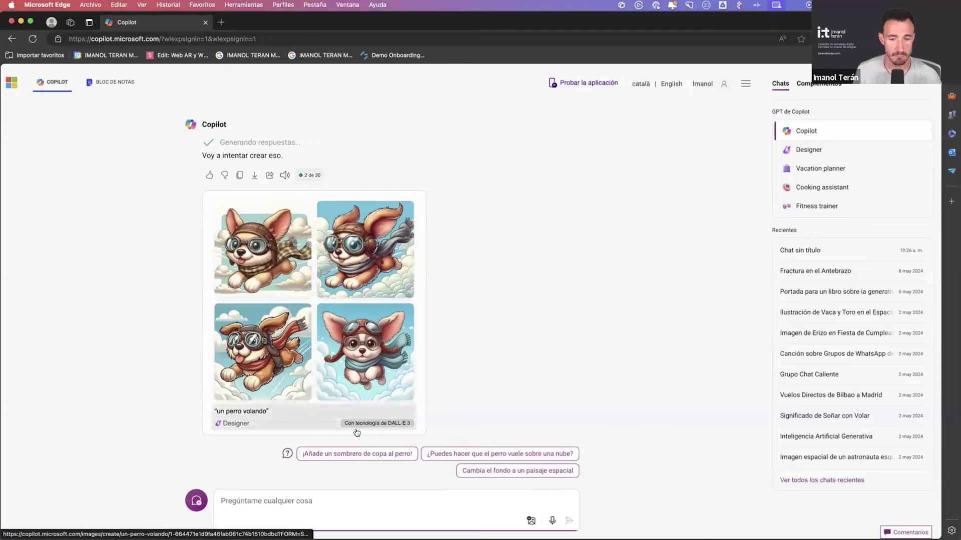
# Step: View the generated flying dog images at full size one after another, and close the image viewer when finished
pyautogui.click(253, 277)
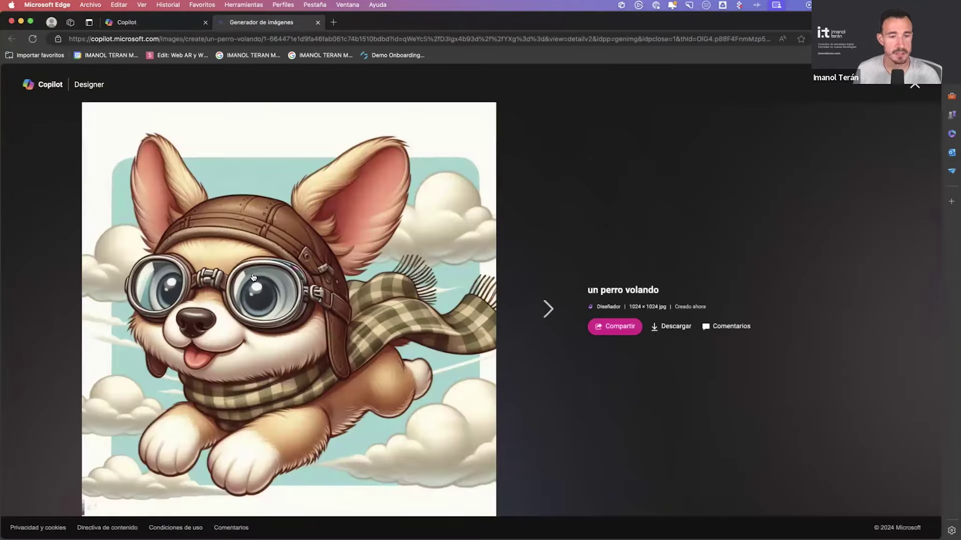
pyautogui.press('Right')
pyautogui.press('Right')
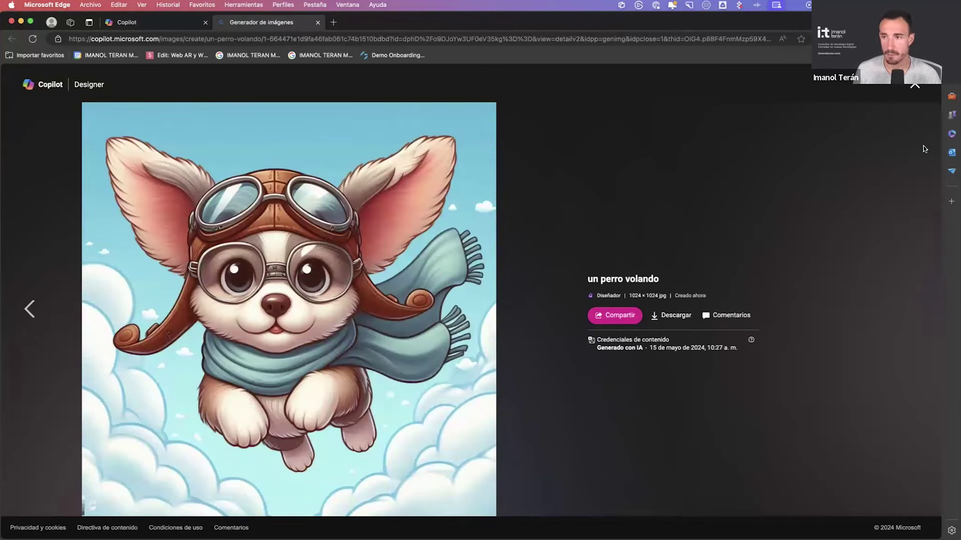
pyautogui.click(915, 86)
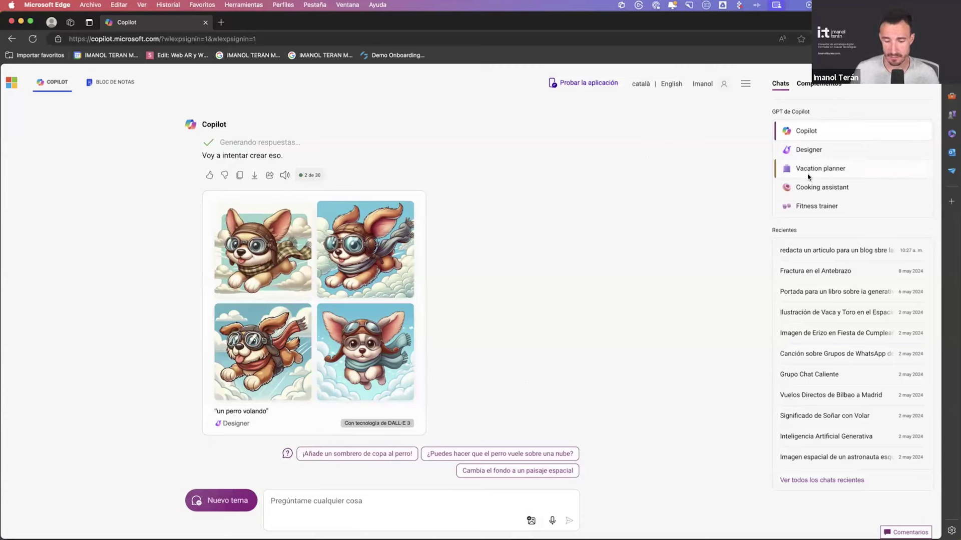
# Step: Look through the start pages of the Copilot GPTs Fitness trainer, Designer, Vacation planner and Cooking assistant
pyautogui.click(806, 204)
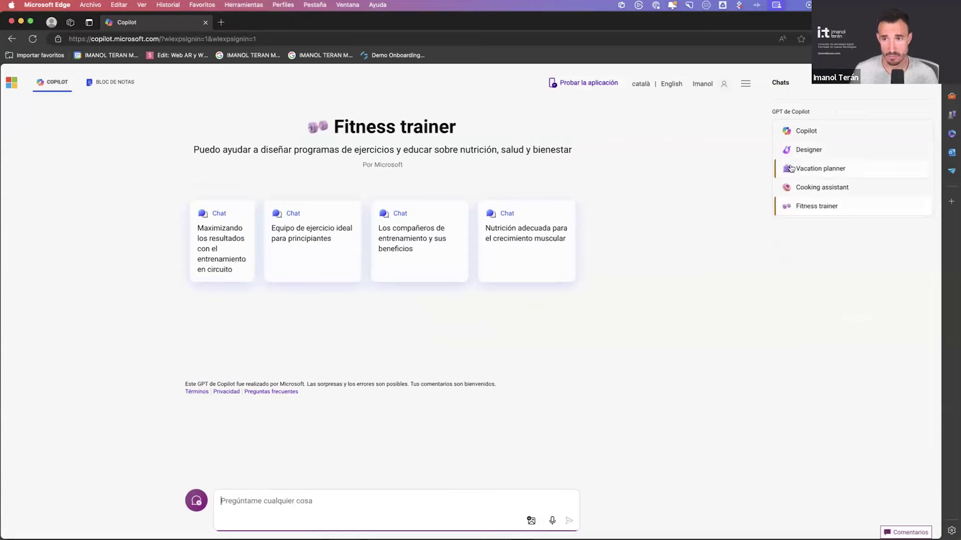
pyautogui.click(811, 150)
pyautogui.click(806, 132)
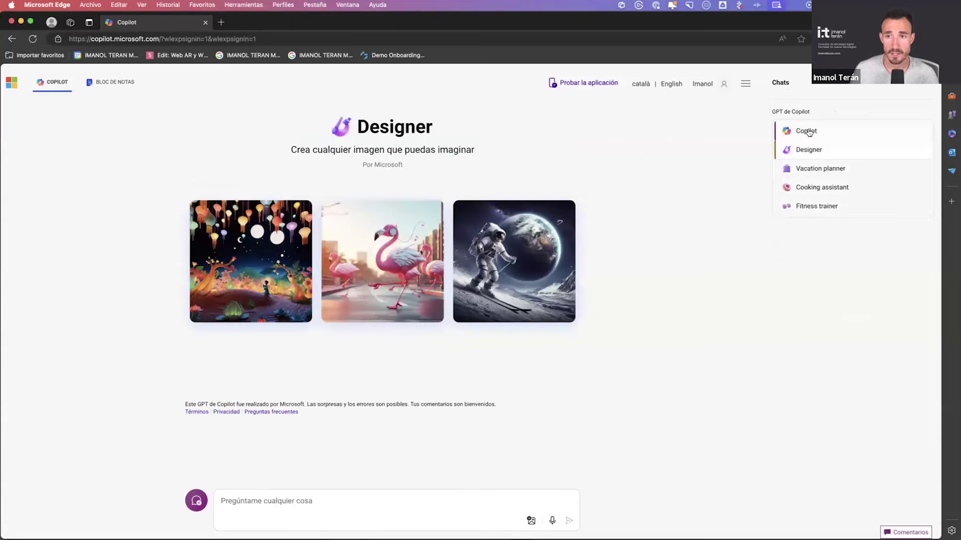
pyautogui.click(806, 169)
pyautogui.click(802, 195)
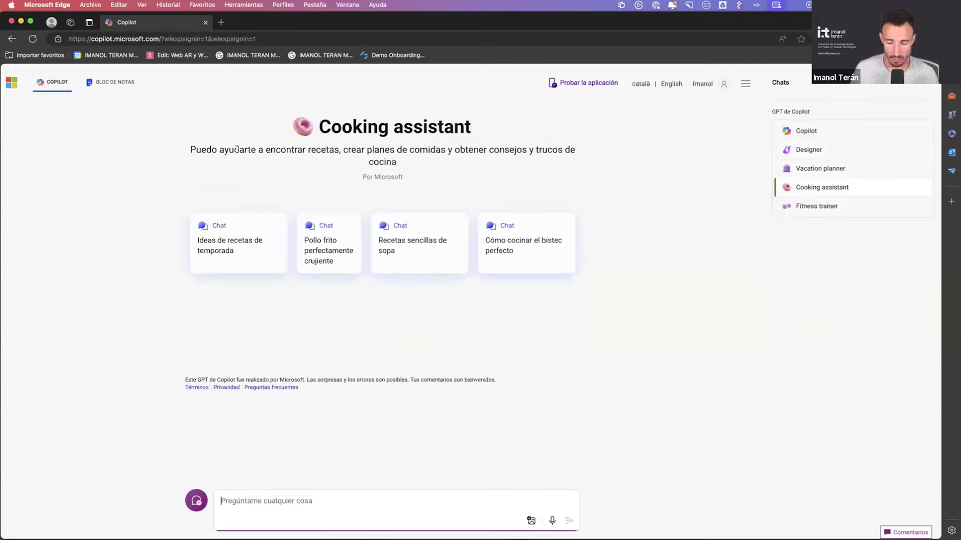
pyautogui.click(237, 178)
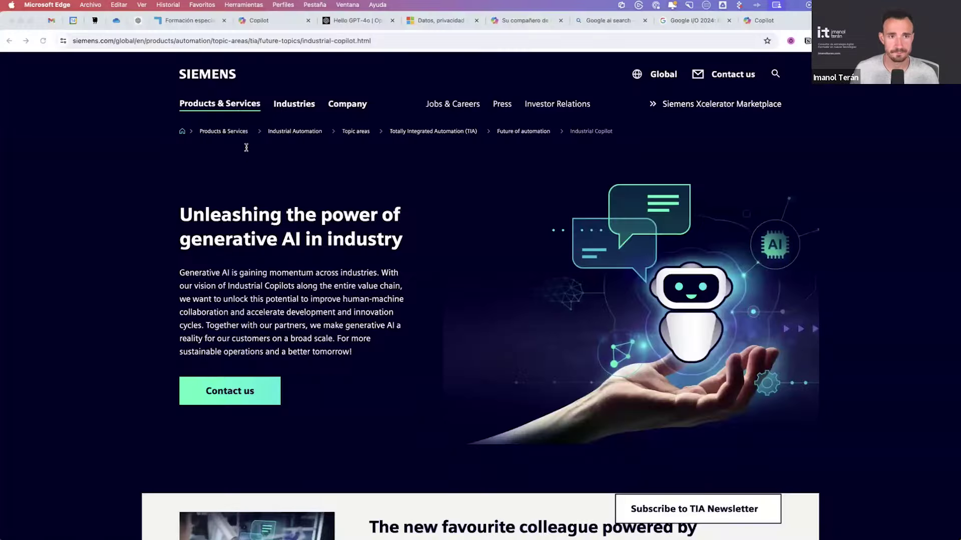
# Step: Switch to the Copilot Pro page in Chrome, highlight the GPT-4 Turbo label, and place the cursor in the empty prompt box
pyautogui.press('super+Tab')
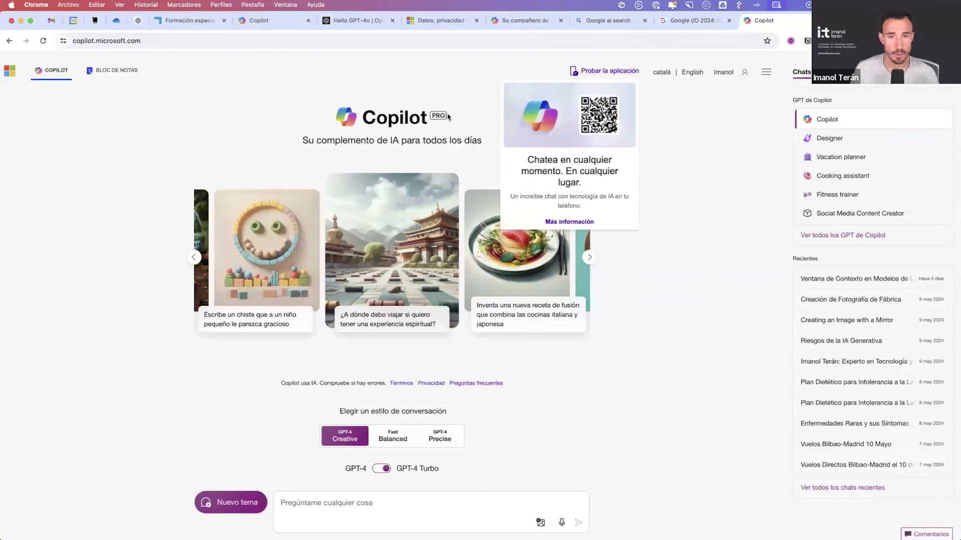
pyautogui.click(728, 77)
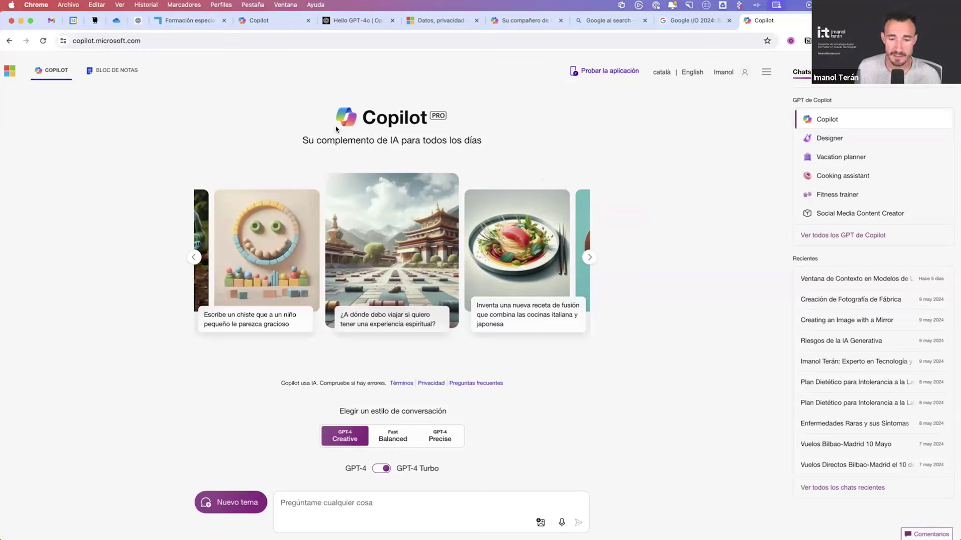
pyautogui.moveTo(441, 470); pyautogui.dragTo(399, 470)
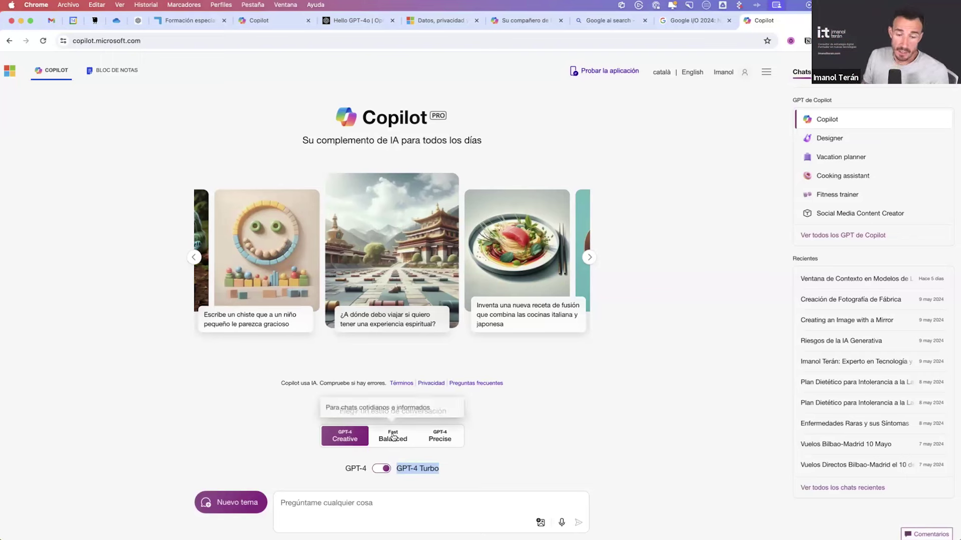
pyautogui.click(402, 502)
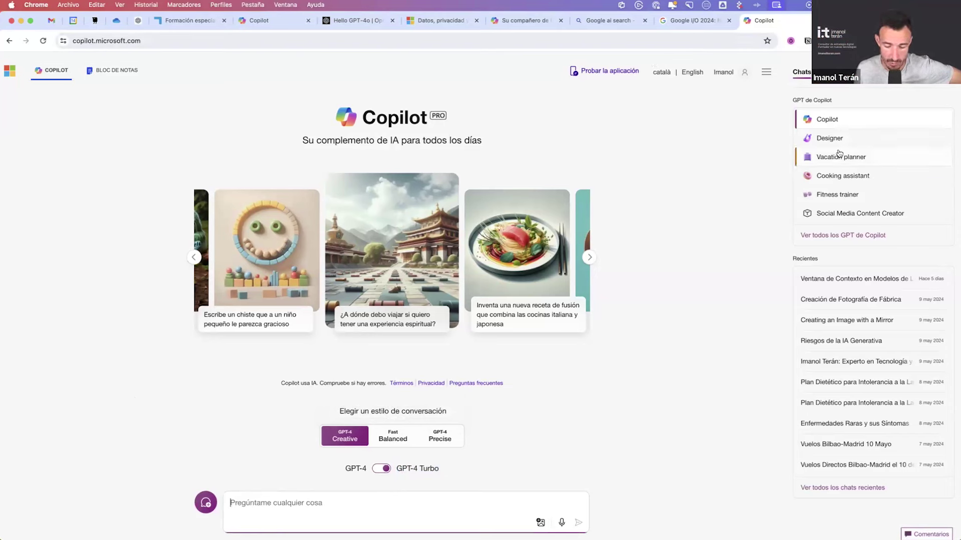
# Step: Start a new Copilot GPT from the full GPT list and examine its manual configuration form and knowledge file picker
pyautogui.click(849, 235)
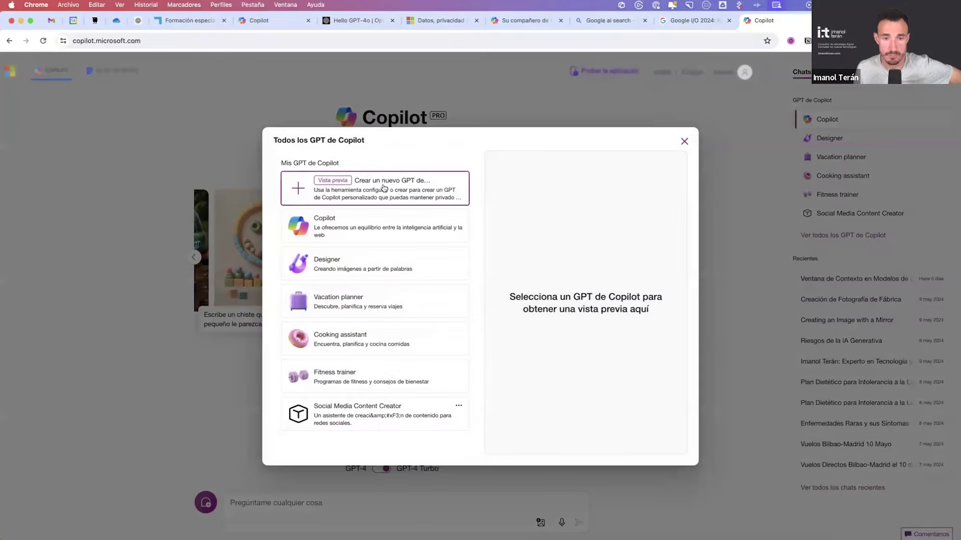
pyautogui.click(384, 188)
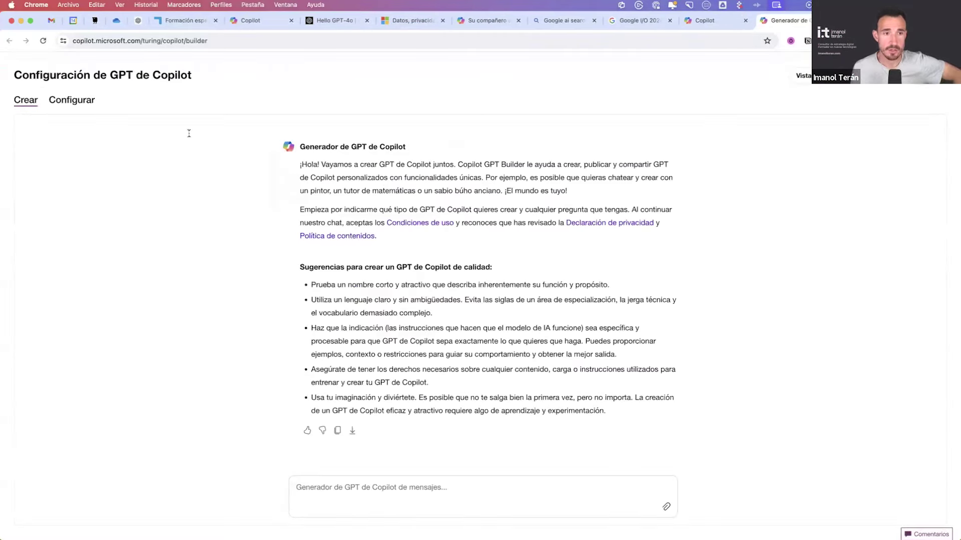
pyautogui.click(80, 101)
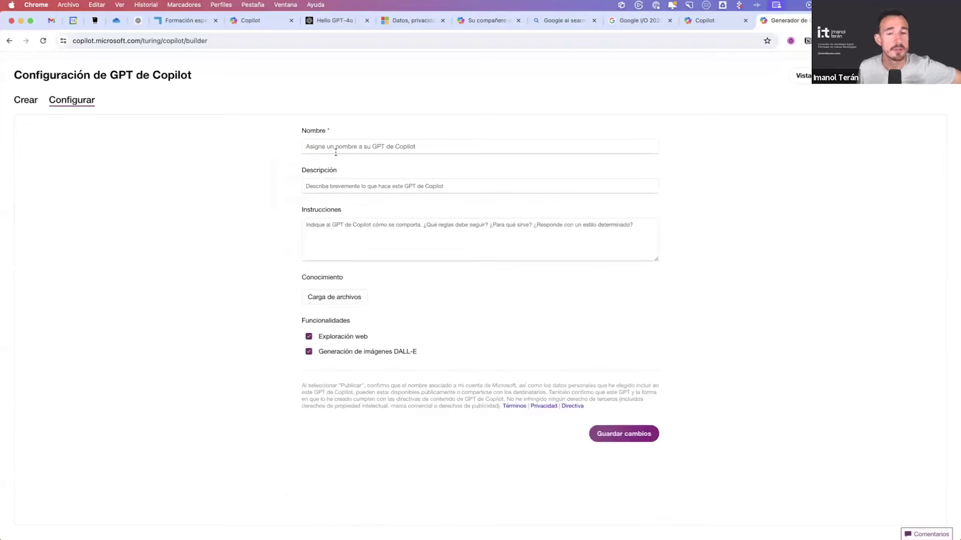
pyautogui.click(348, 309)
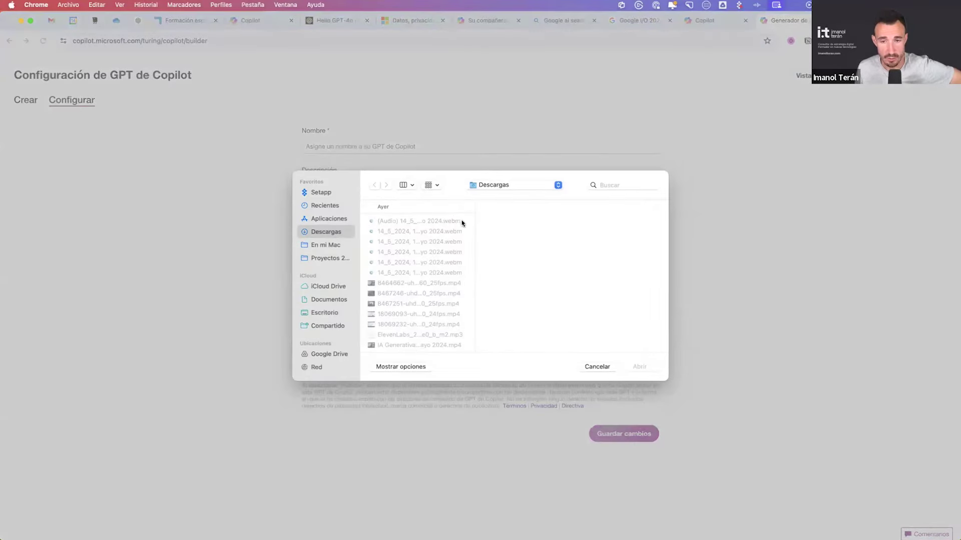
pyautogui.press('Escape')
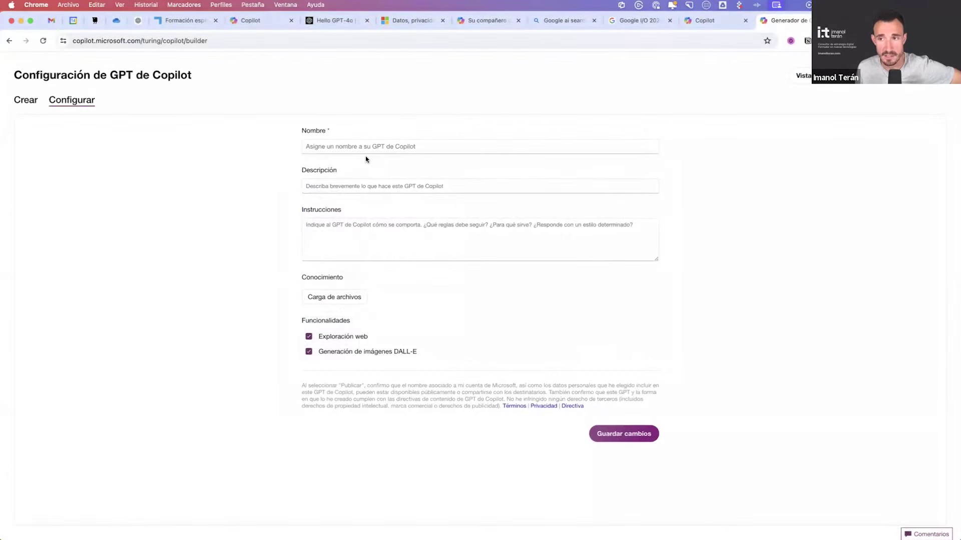
# Step: Leave the Copilot GPT builder without saving and close the list of all Copilot GPTs
pyautogui.click(9, 41)
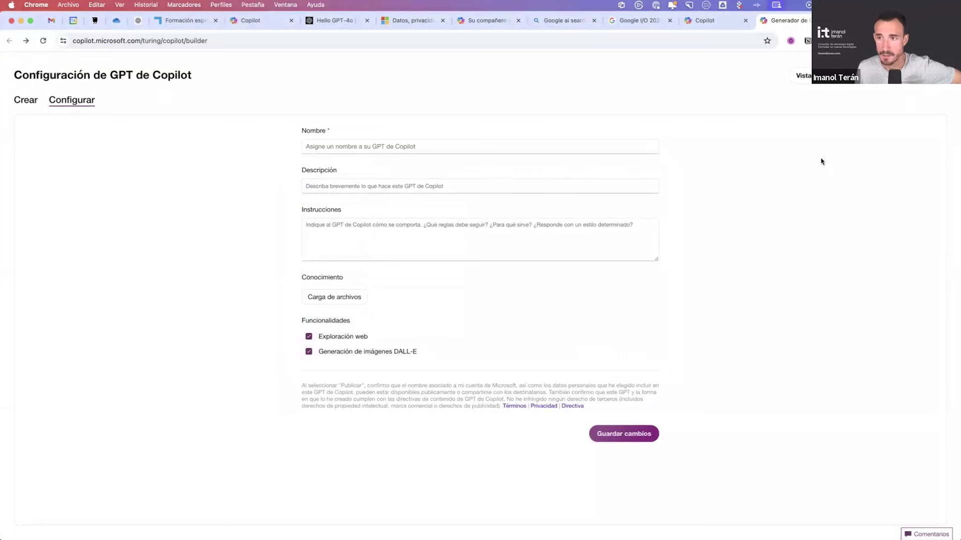
pyautogui.click(822, 21)
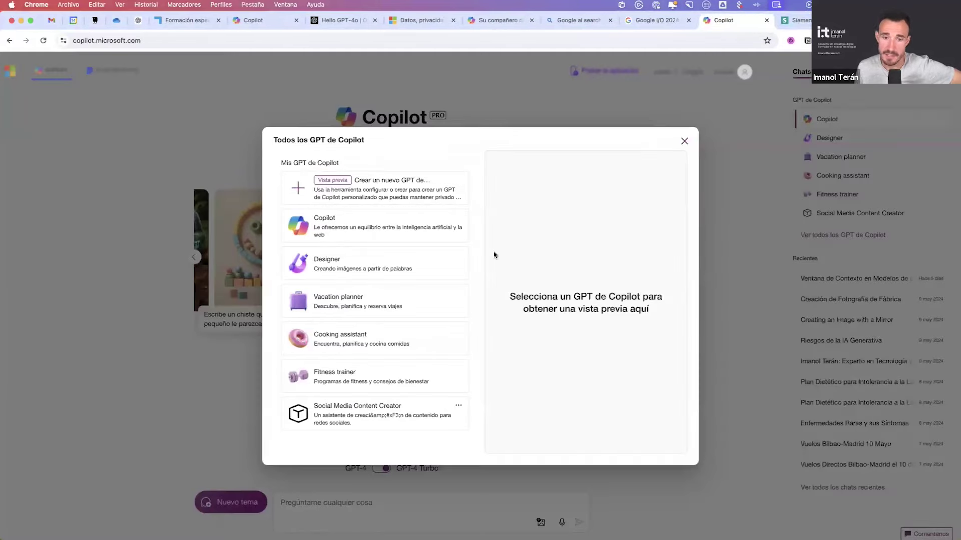
pyautogui.click(683, 140)
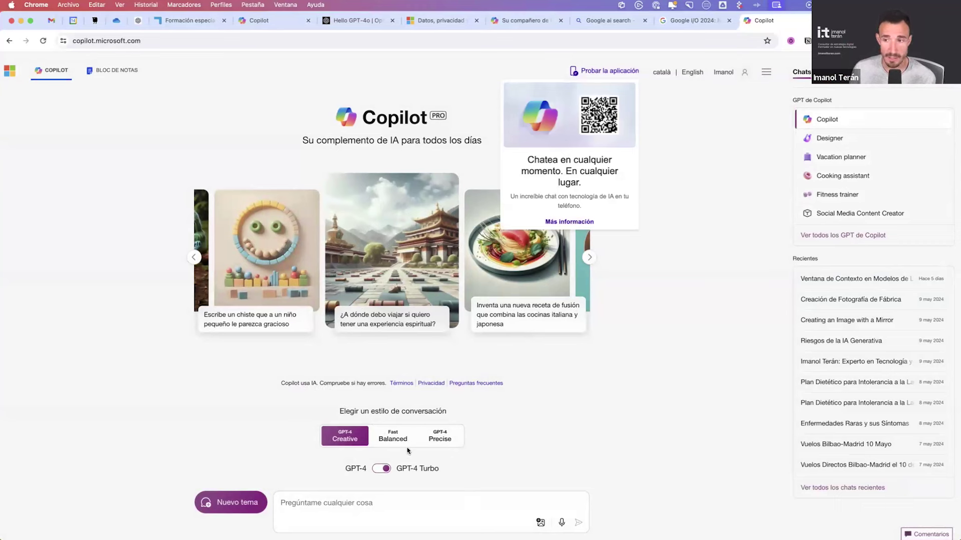
# Step: Review the plugins available for Copilot conversations and enable the Suno plugin
pyautogui.click(835, 72)
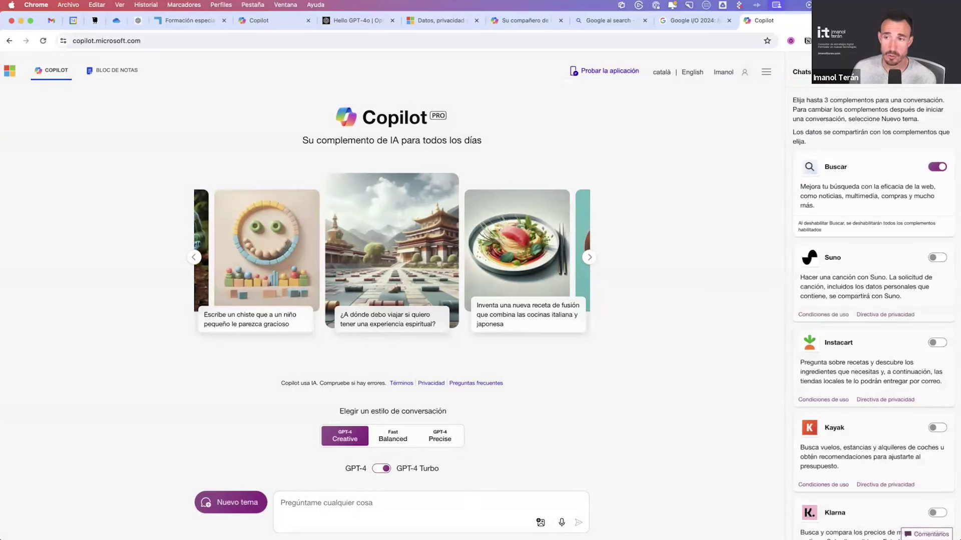
pyautogui.scroll(-6, 929, 253)
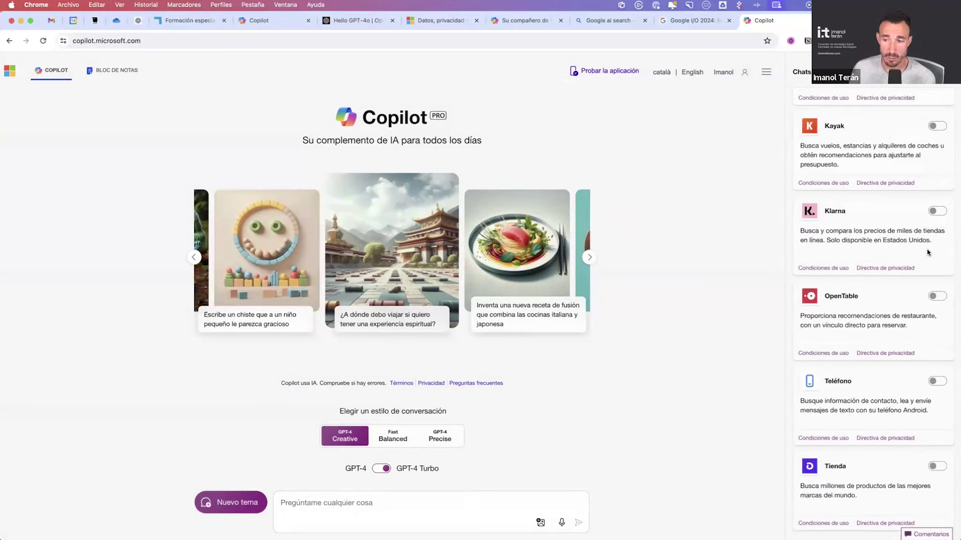
pyautogui.scroll(6, 927, 253)
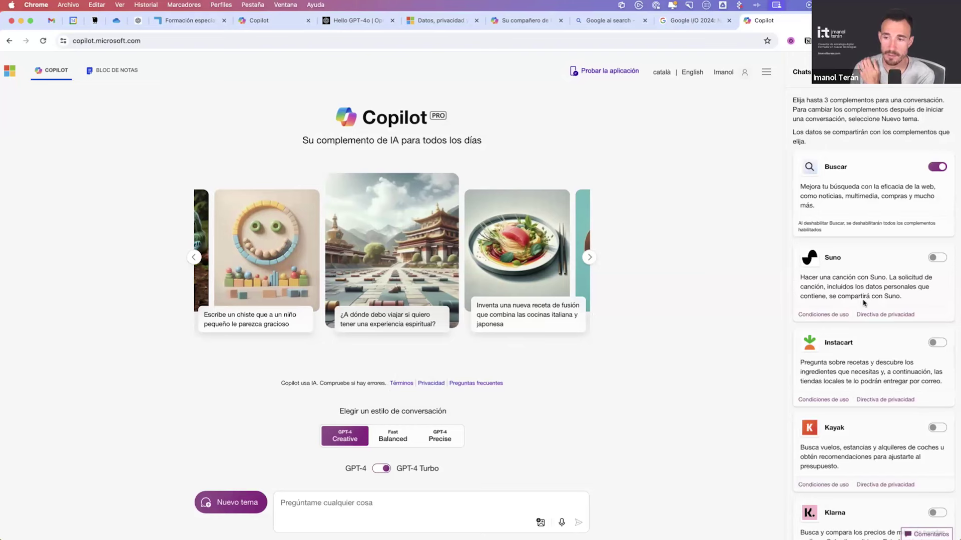
pyautogui.click(937, 258)
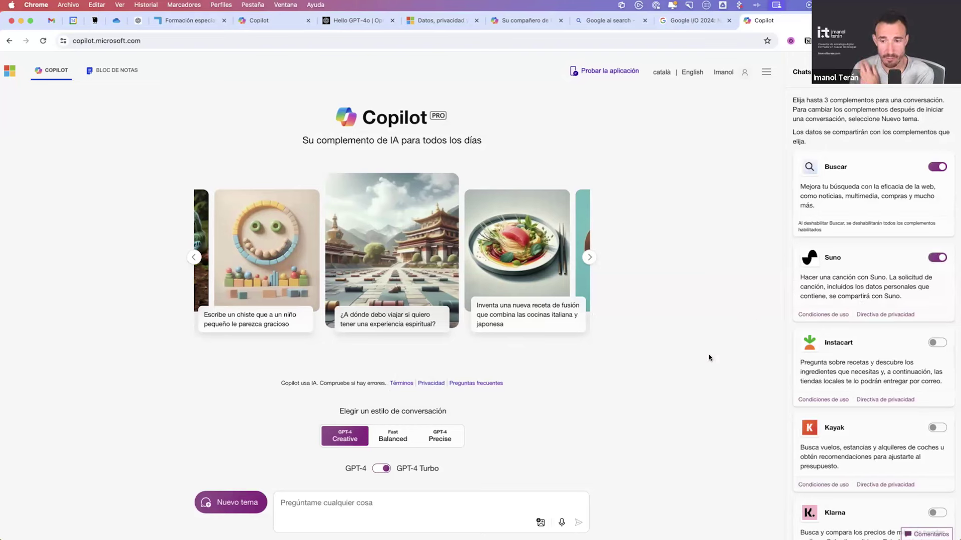
# Step: Open the Suno website in a new browser tab, view its home page, and close the tab
pyautogui.press('super+t')
pyautogui.write('suno')
pyautogui.press('Return')
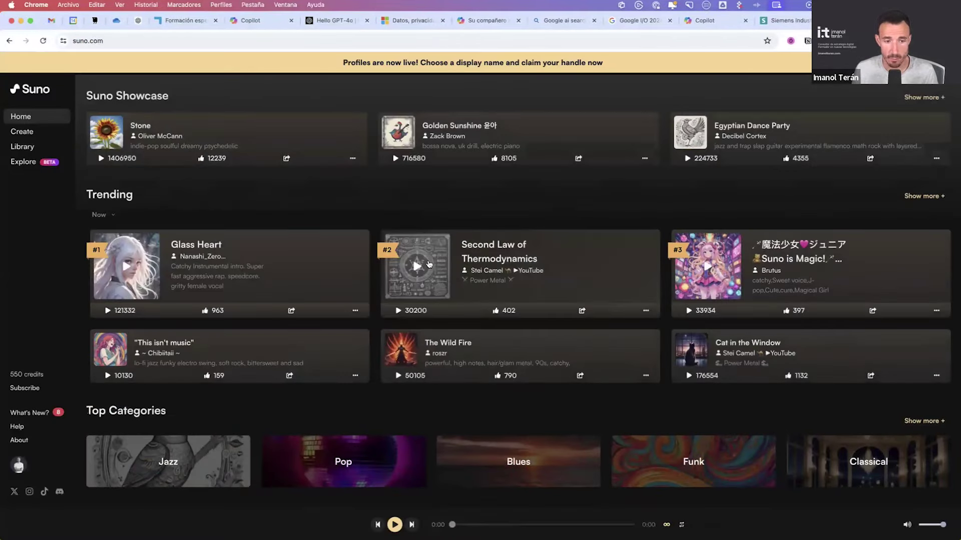
pyautogui.press('super+w')
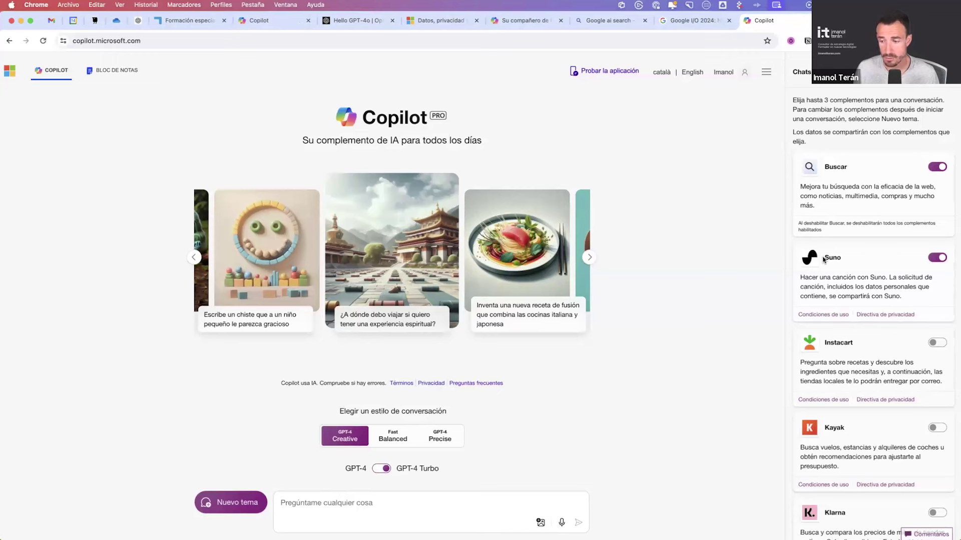
# Step: Send Copilot the prompt "Haz una cancion sobre ia generativa en empresas de maquina herramienta, estilo reggaeton"
pyautogui.click(444, 513)
pyautogui.write('Ha')
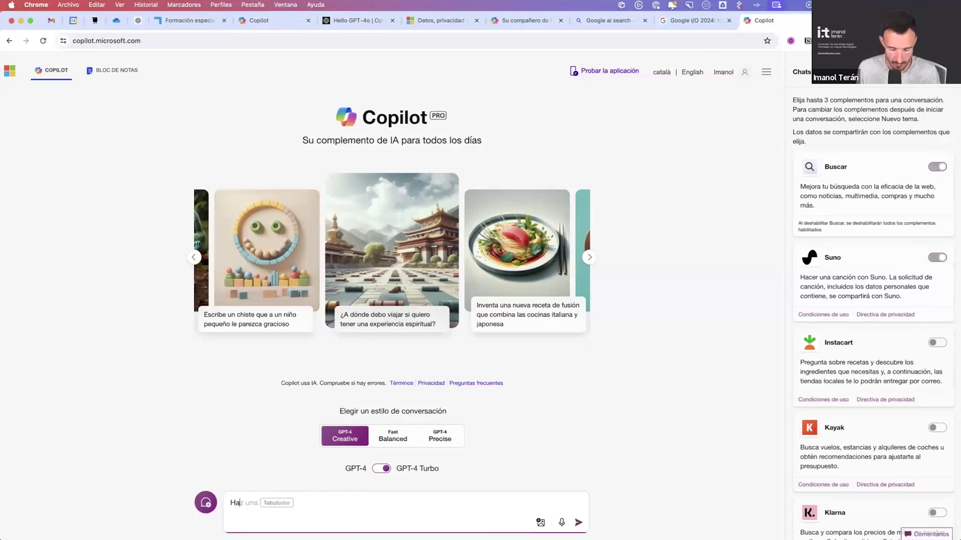
pyautogui.write('z una cancion sob')
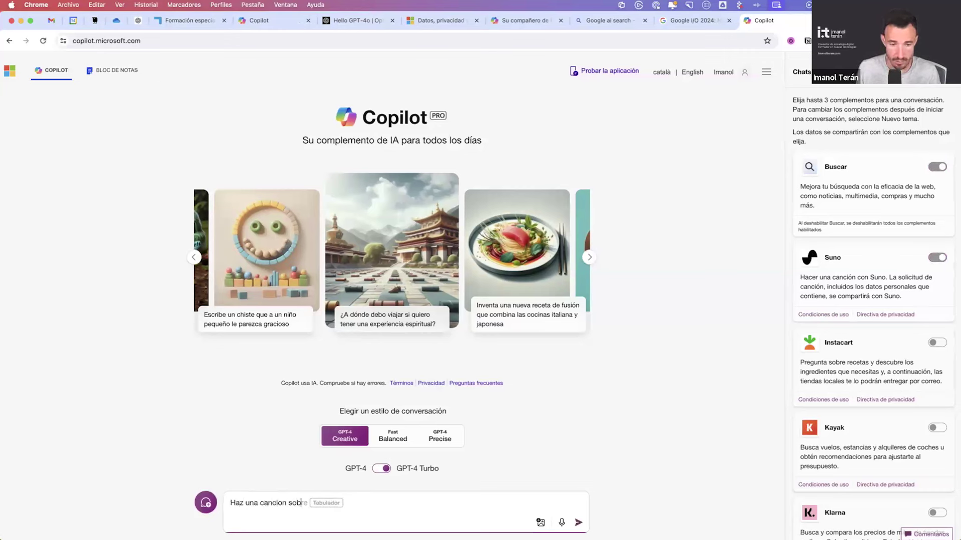
pyautogui.write('re ia generativa en ')
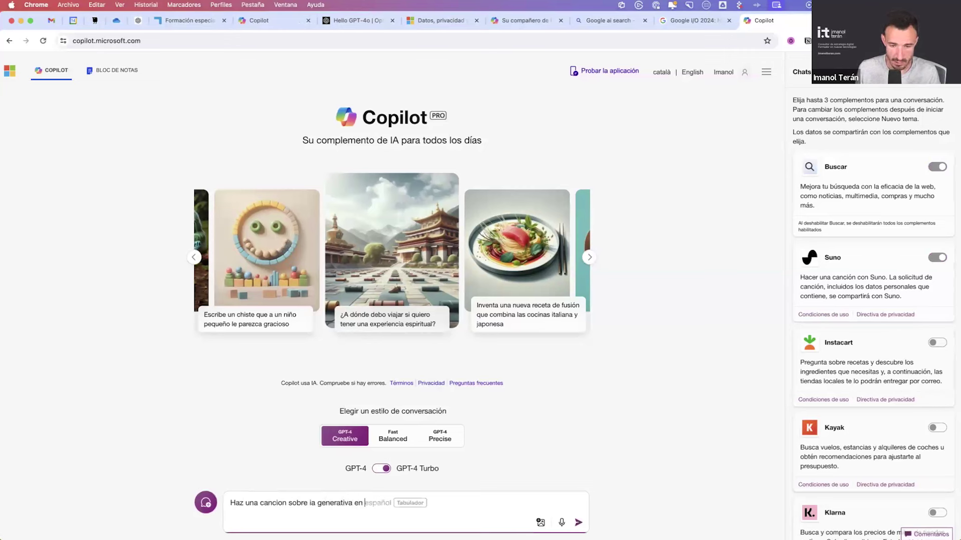
pyautogui.write('empresas de ma')
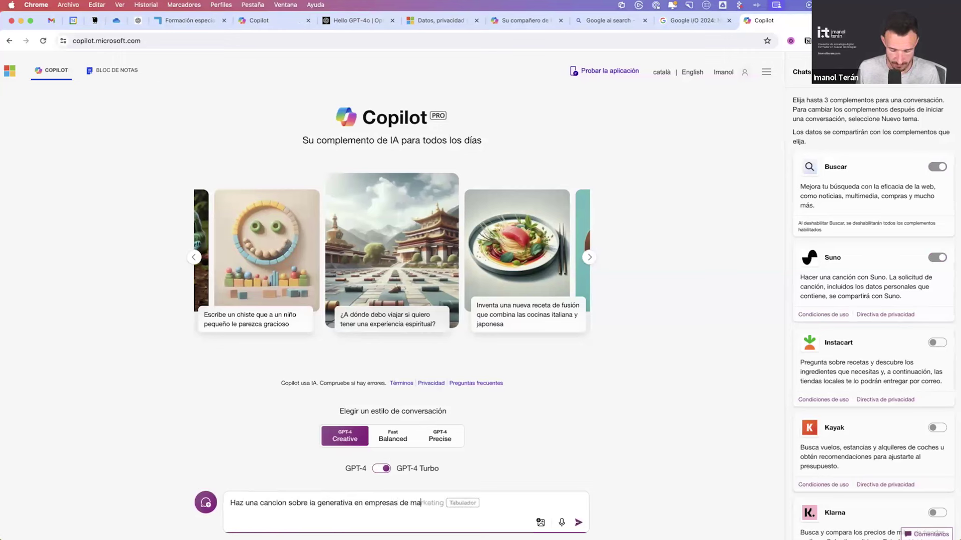
pyautogui.write('quina herramient')
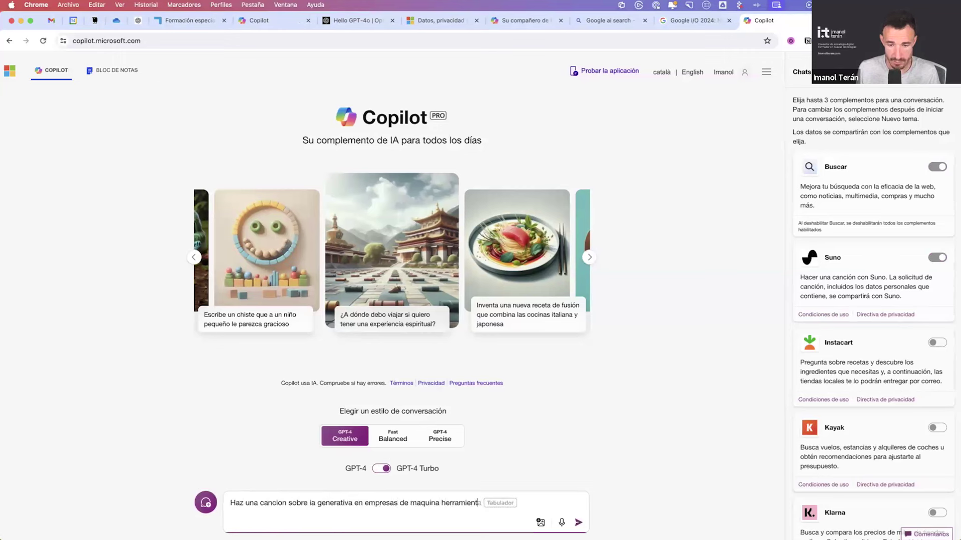
pyautogui.write('a, estilo rg')
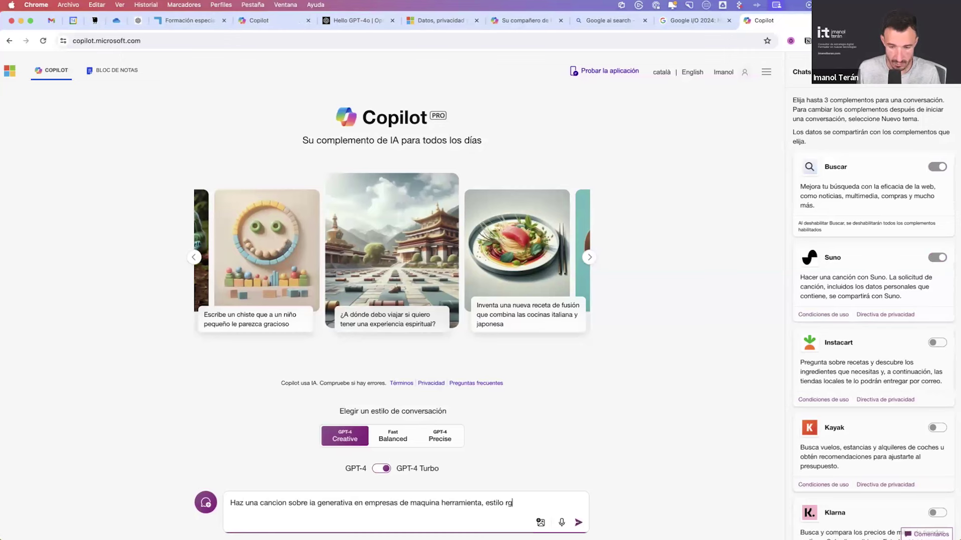
pyautogui.press('BackSpace')
pyautogui.write('eggaeton')
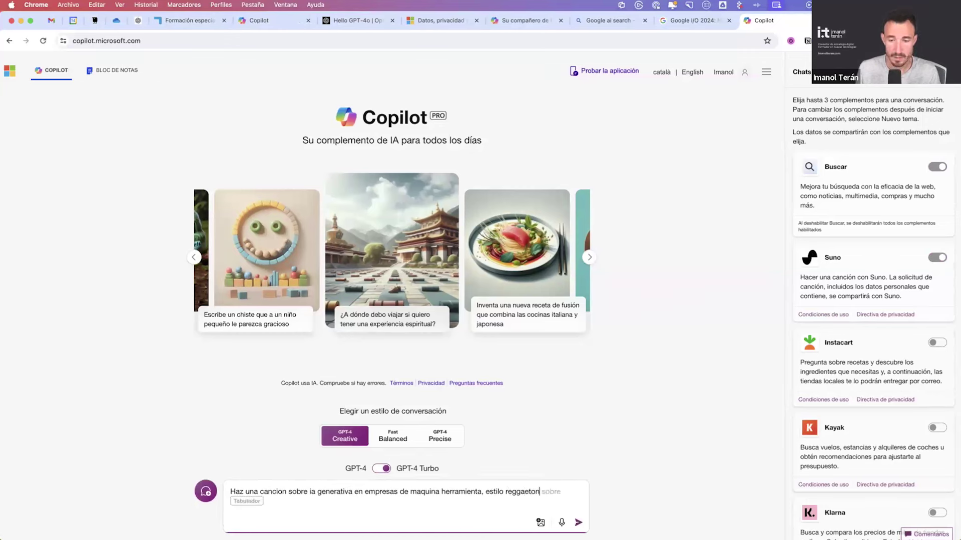
pyautogui.press('Return')
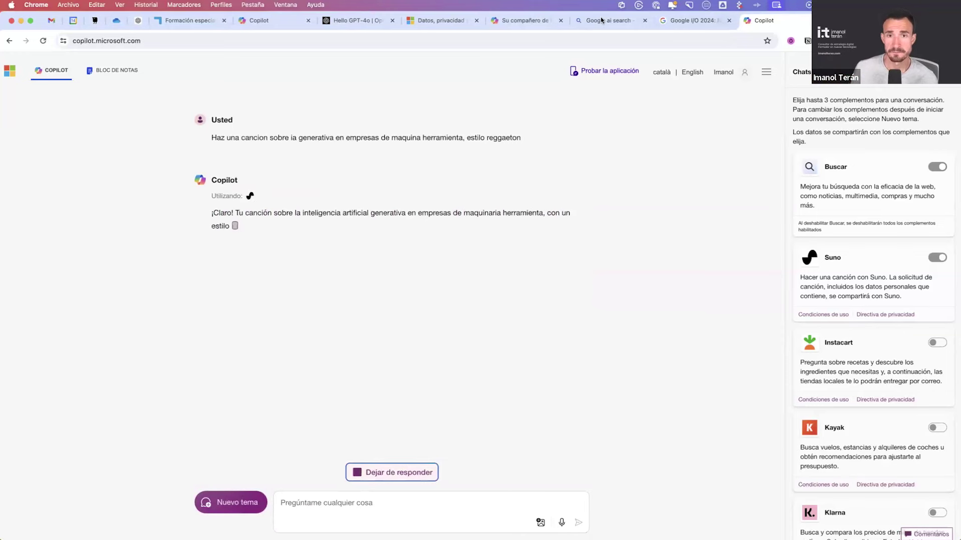
# Step: Switch to the ChatGPT page, view its available models, and browse the catalogue of custom GPTs
pyautogui.click(138, 20)
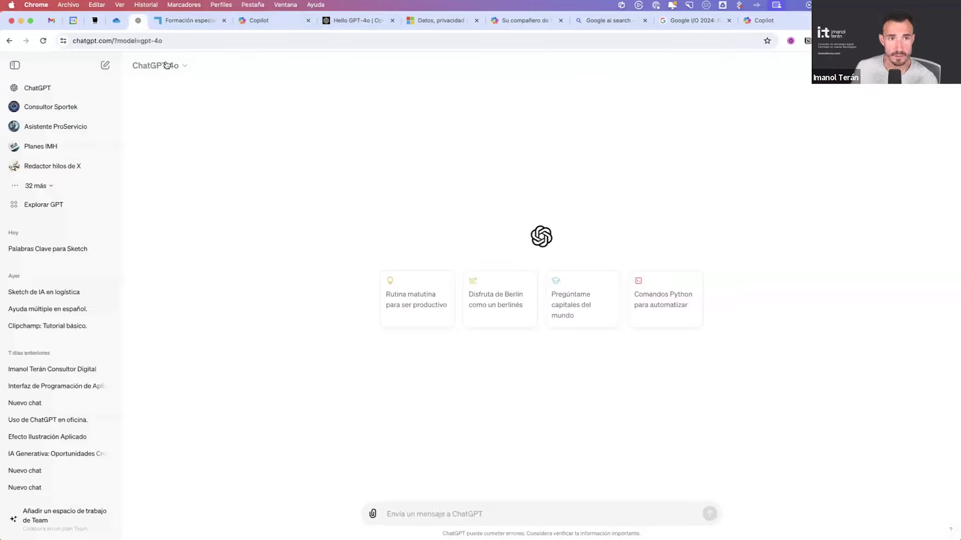
pyautogui.click(166, 65)
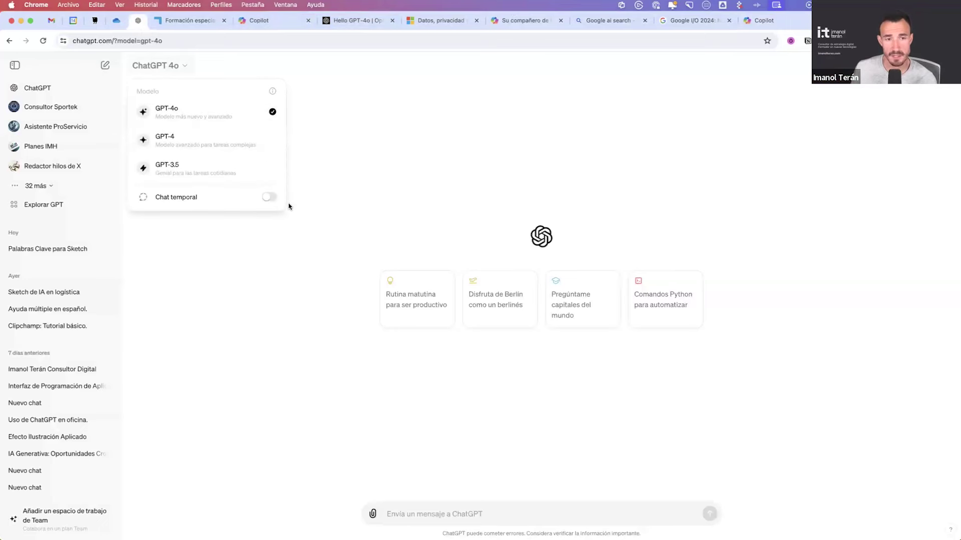
pyautogui.click(45, 203)
pyautogui.scroll(-6, 458, 344)
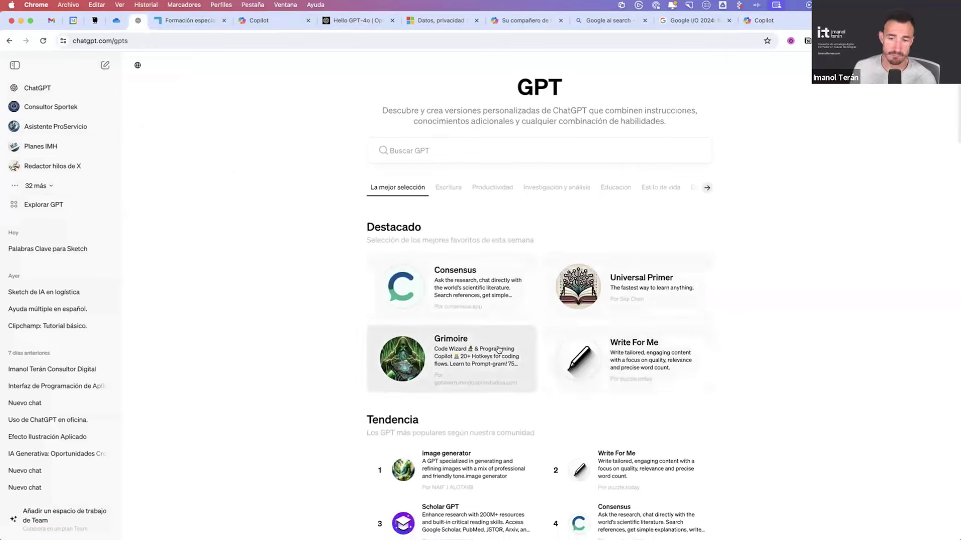
pyautogui.scroll(-10, 458, 344)
# Step: Return to the Copilot conversation and review the list of available plugins beside the song request
pyautogui.click(760, 20)
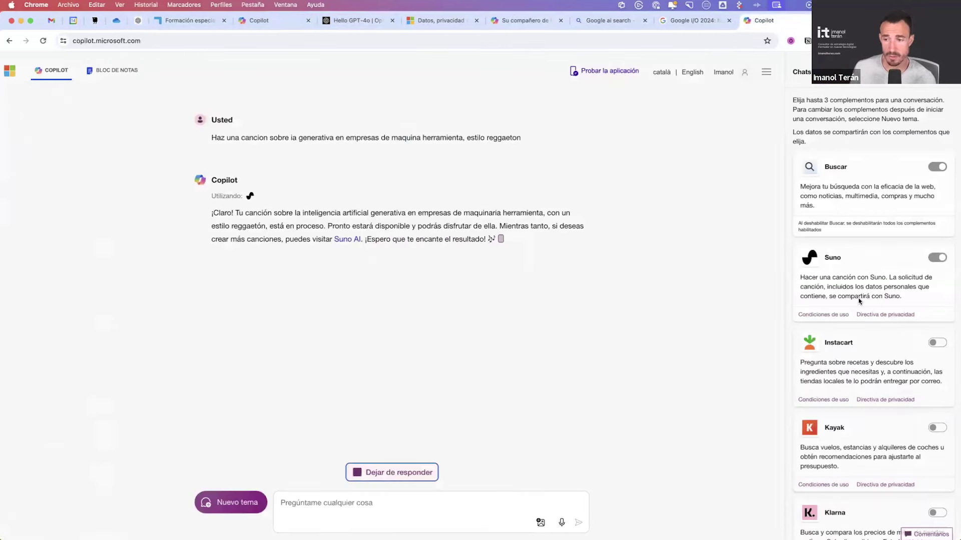
pyautogui.scroll(-6, 860, 301)
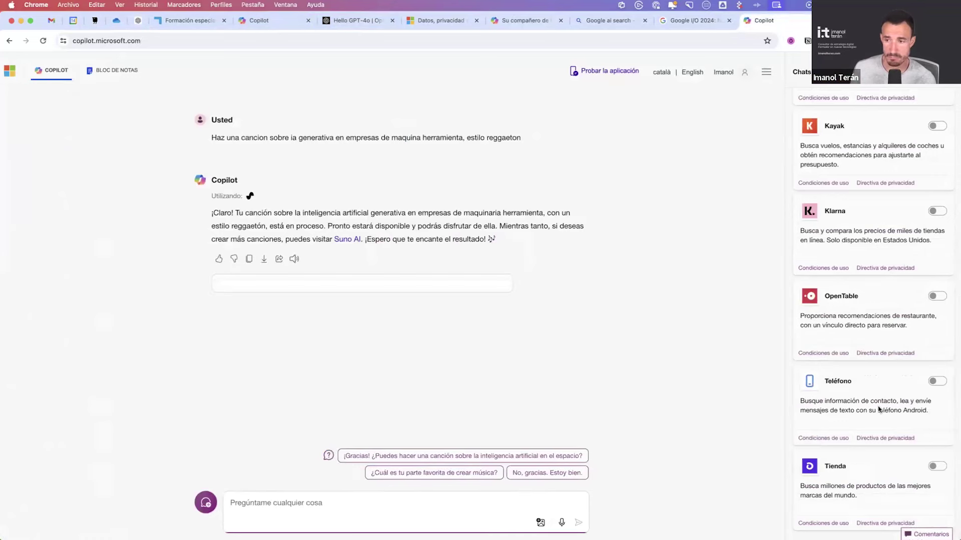
pyautogui.scroll(5, 878, 409)
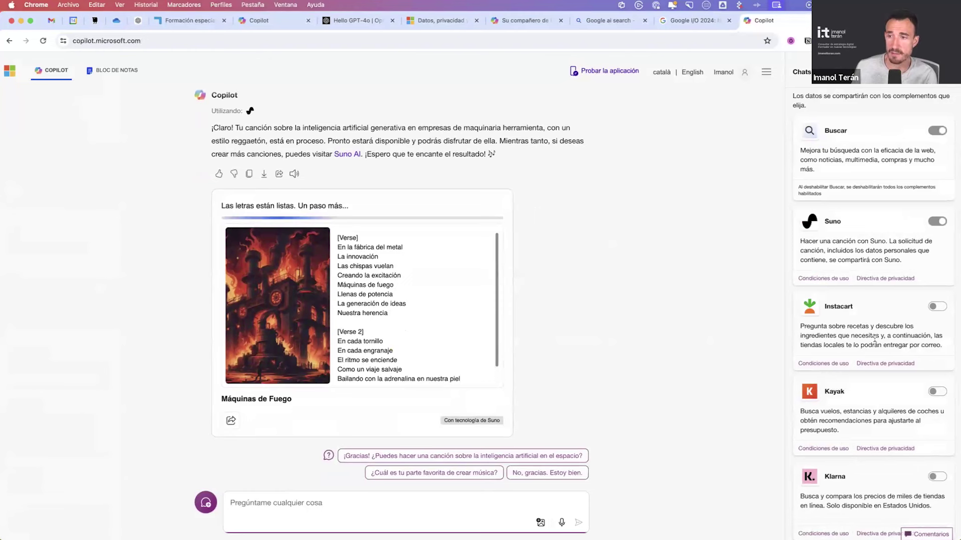
pyautogui.scroll(-5, 875, 338)
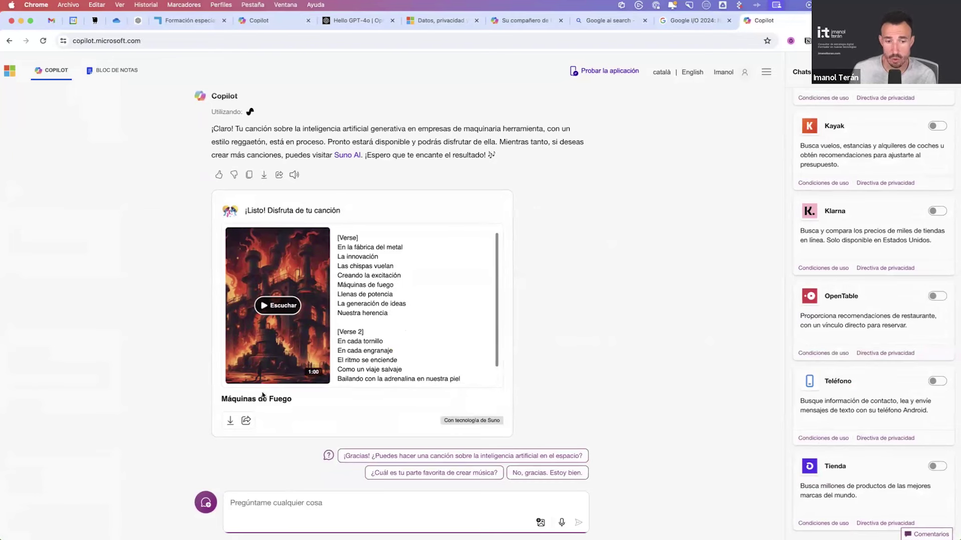
# Step: Play the generated song "Máquinas de Fuego", look through its lyrics, and pause playback
pyautogui.moveTo(500, 423); pyautogui.dragTo(442, 421)
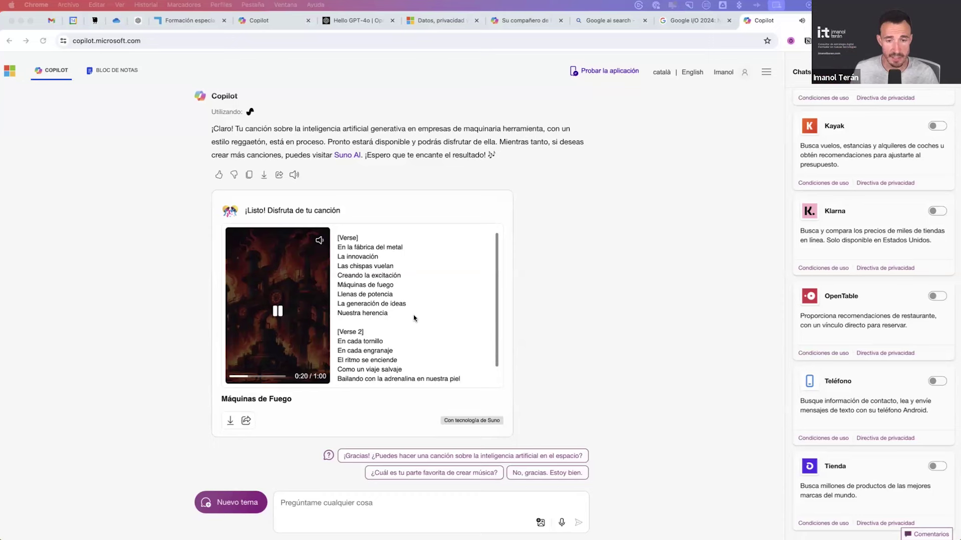
pyautogui.scroll(-1, 414, 319)
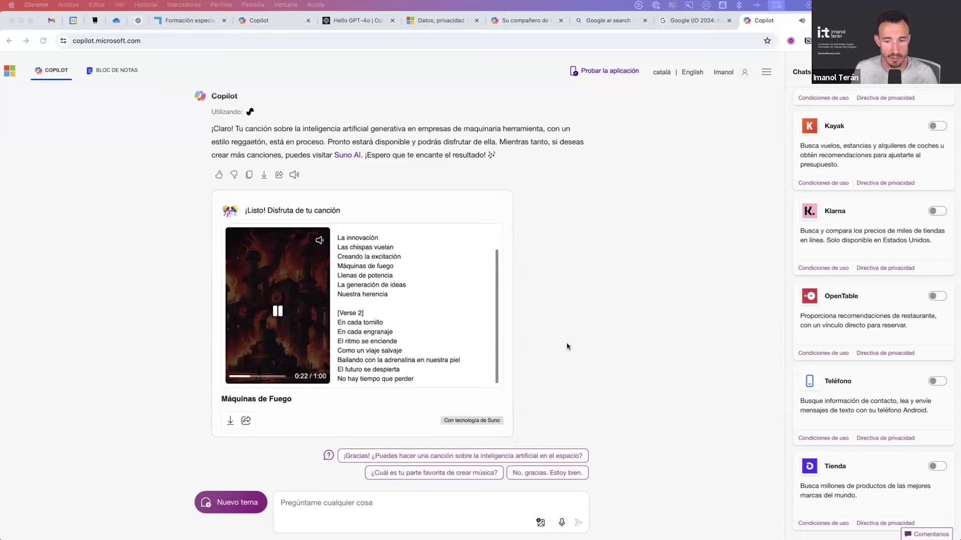
pyautogui.scroll(2, 568, 345)
pyautogui.click(278, 397)
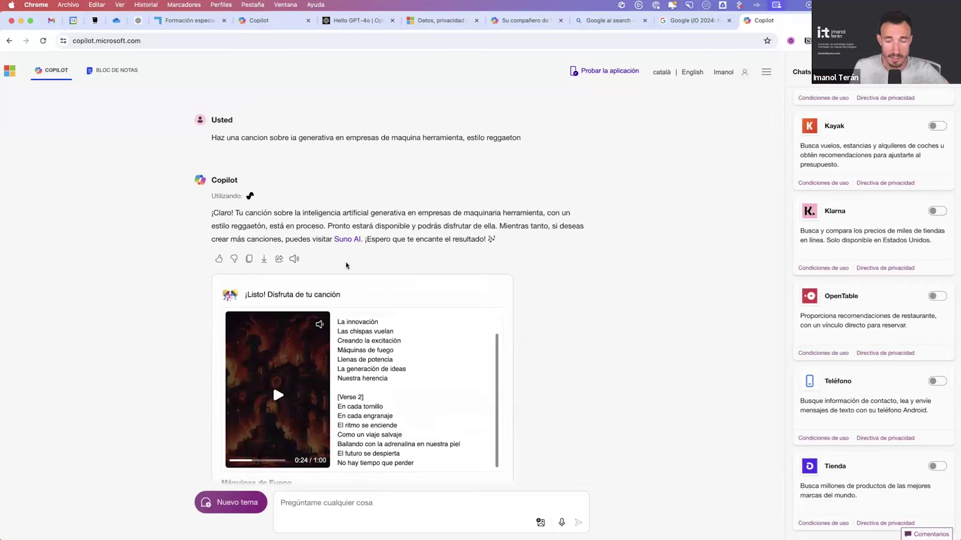
# Step: Switch to the Keynote presentation and open the Copilot Pro support link from the "Formas de uso" slide
pyautogui.hotkey('ctrl', 'Up')
pyautogui.click(247, 362)
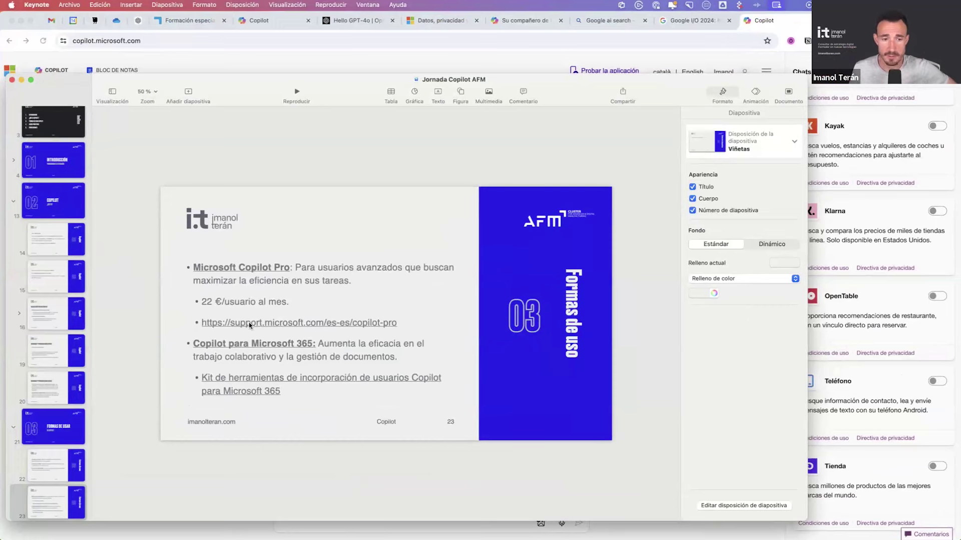
pyautogui.click(209, 324)
pyautogui.click(314, 371)
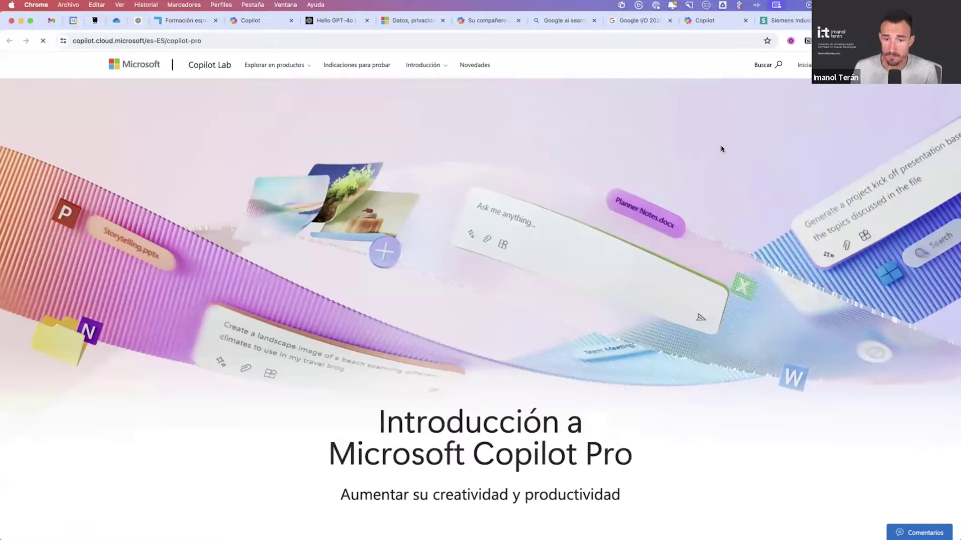
# Step: Examine the Copilot Pro page, from its features in Office apps to the questions and support sections
pyautogui.scroll(-5, 504, 318)
pyautogui.scroll(-9, 489, 352)
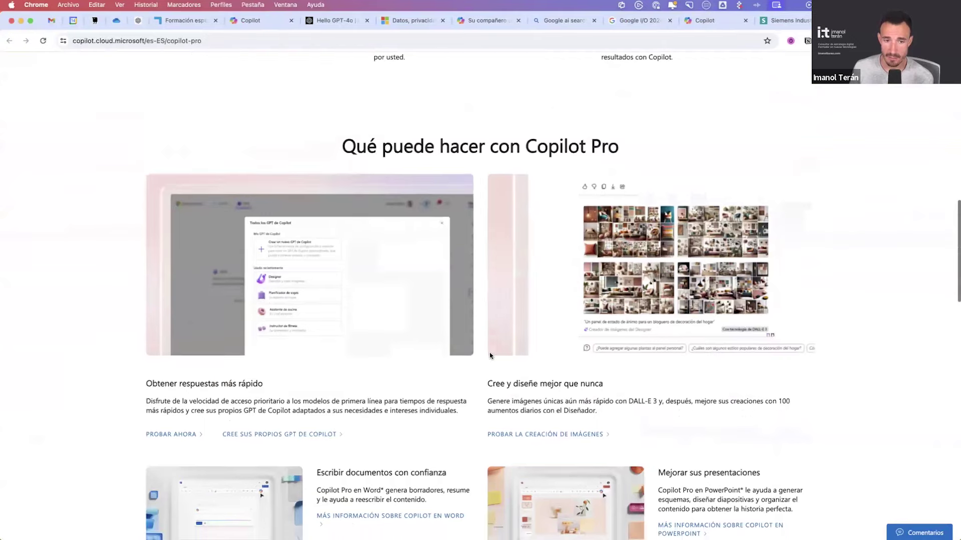
pyautogui.scroll(-4, 490, 355)
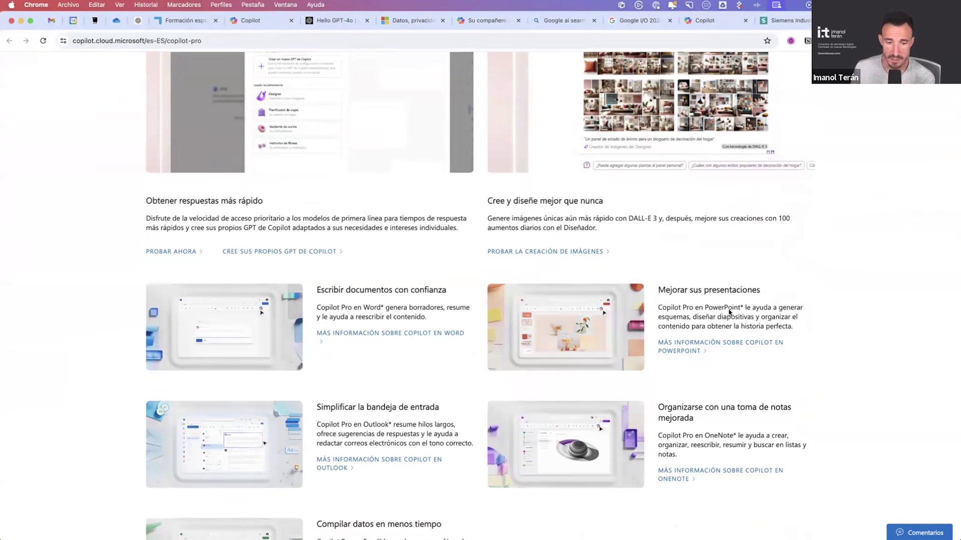
pyautogui.scroll(-10, 715, 320)
pyautogui.scroll(-10, 714, 319)
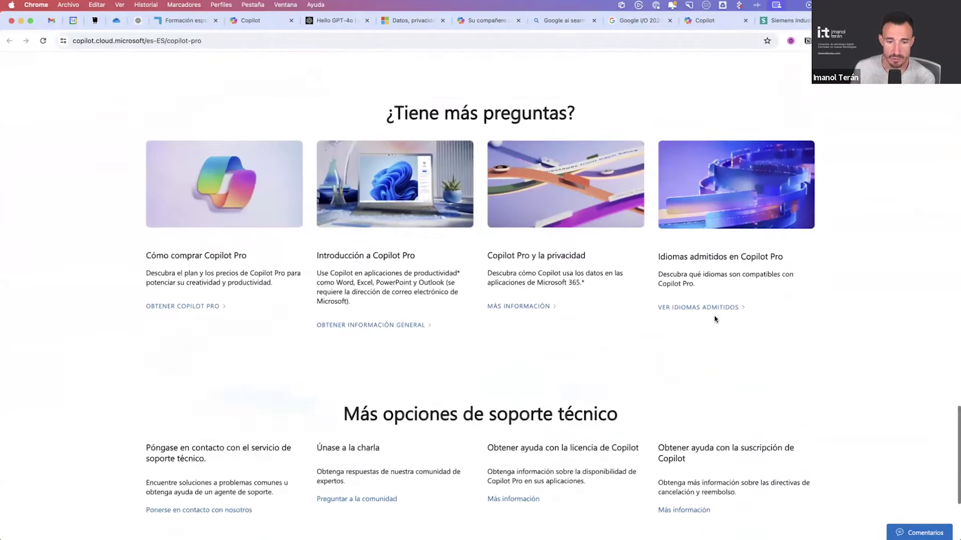
# Step: Highlight the footnote passages on Copilot Pro subscribers, web app versions and Microsoft 365 Personal or Family, and return to the page's beginning
pyautogui.moveTo(153, 397); pyautogui.dragTo(228, 399)
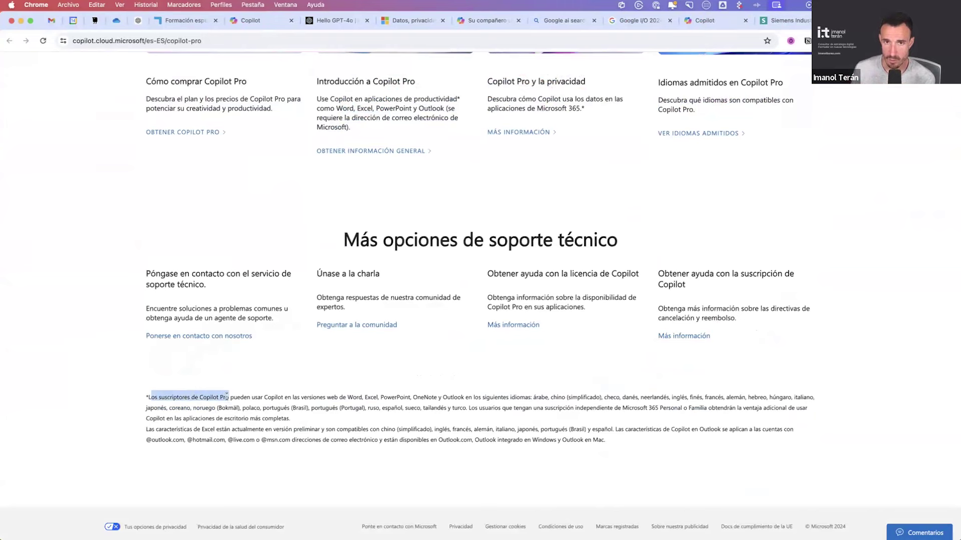
pyautogui.moveTo(264, 398); pyautogui.dragTo(543, 399)
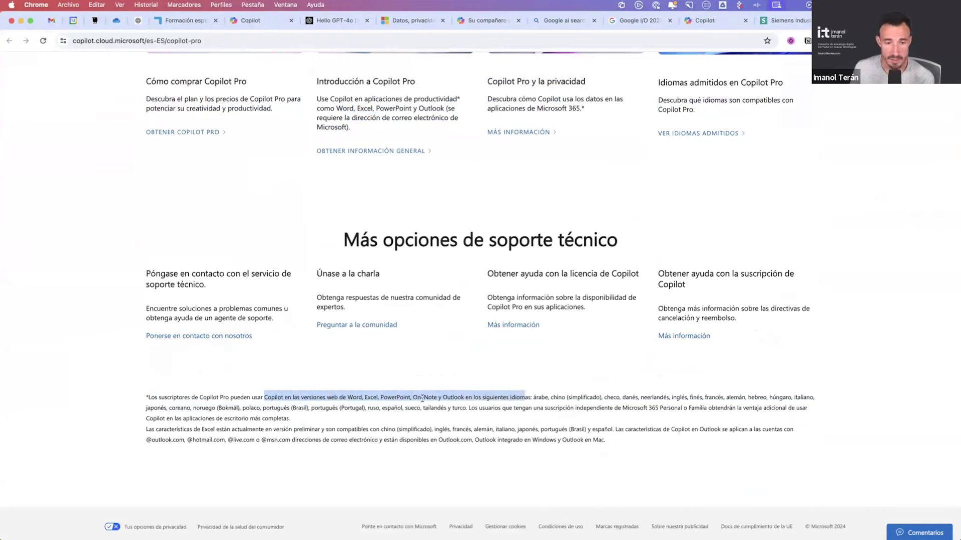
pyautogui.moveTo(466, 408); pyautogui.dragTo(707, 409)
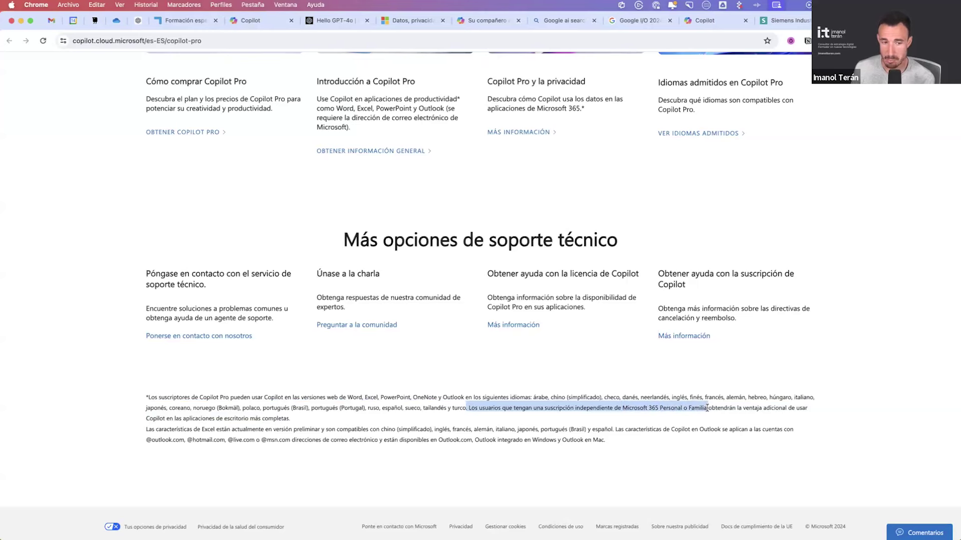
pyautogui.click(629, 418)
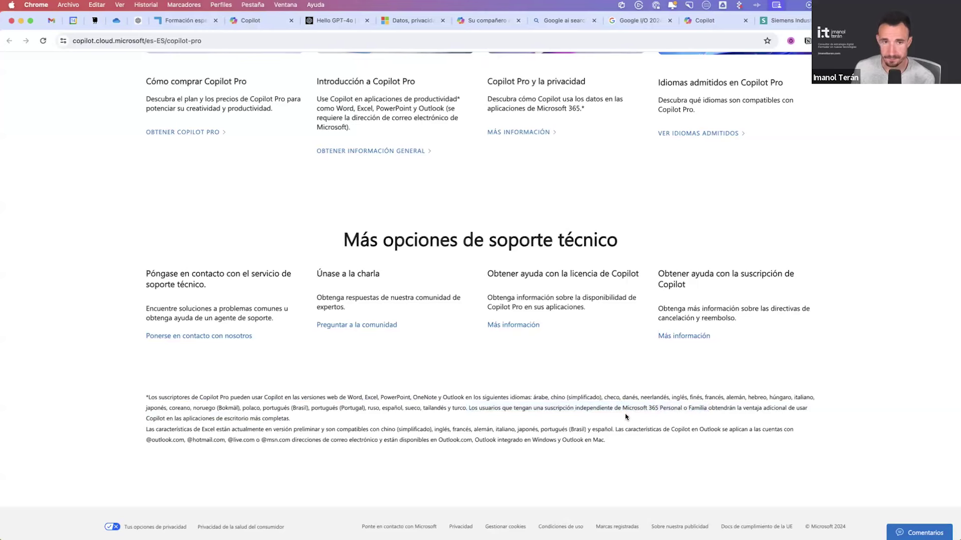
pyautogui.scroll(20, 458, 368)
pyautogui.scroll(10, 454, 370)
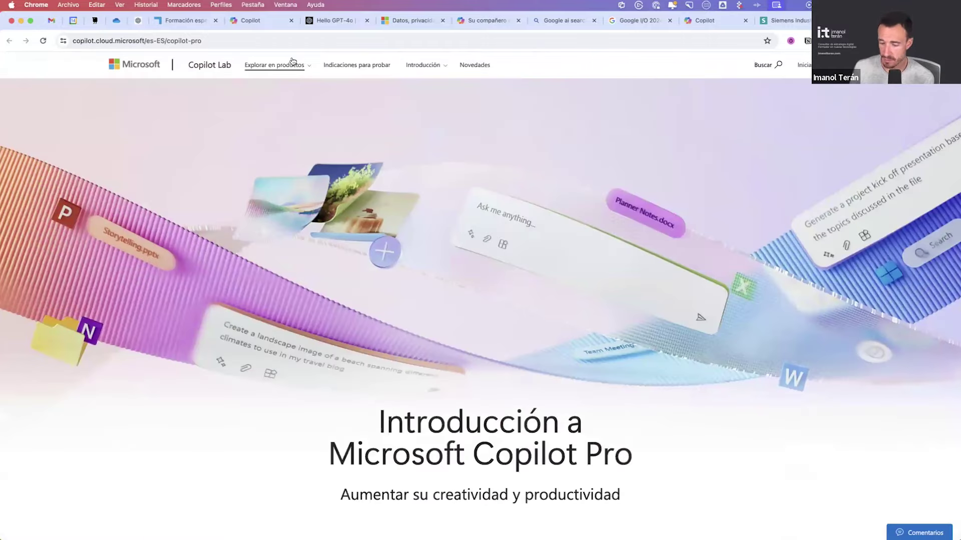
pyautogui.scroll(-8, 300, 150)
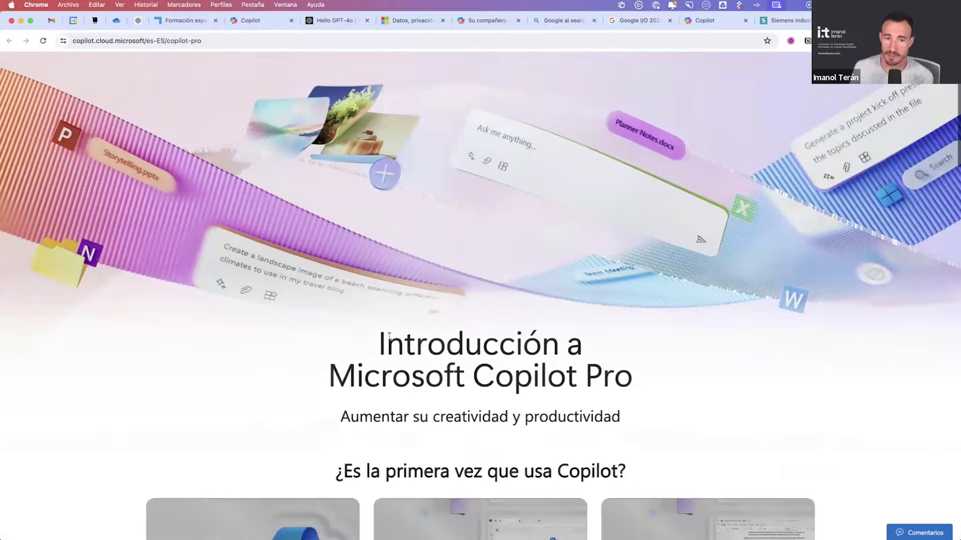
pyautogui.scroll(8, 425, 100)
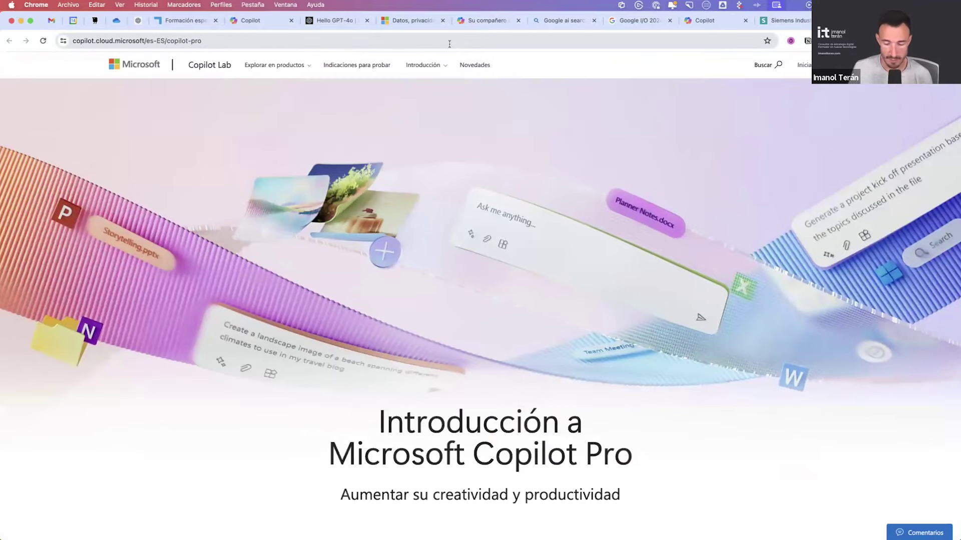
# Step: Return to the Keynote slide and open the link to the user onboarding toolkit for Copilot para Microsoft 365
pyautogui.press('super+Tab')
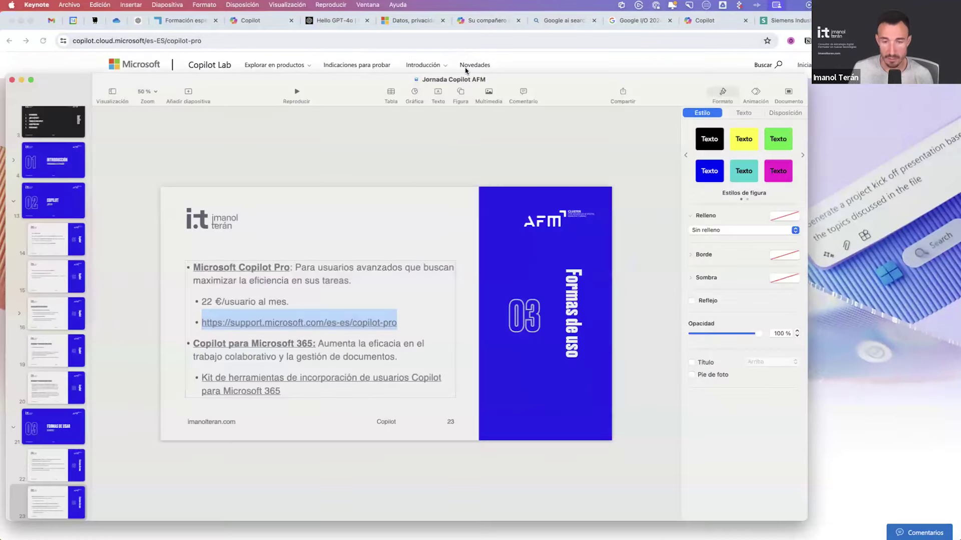
pyautogui.click(261, 352)
pyautogui.click(310, 382)
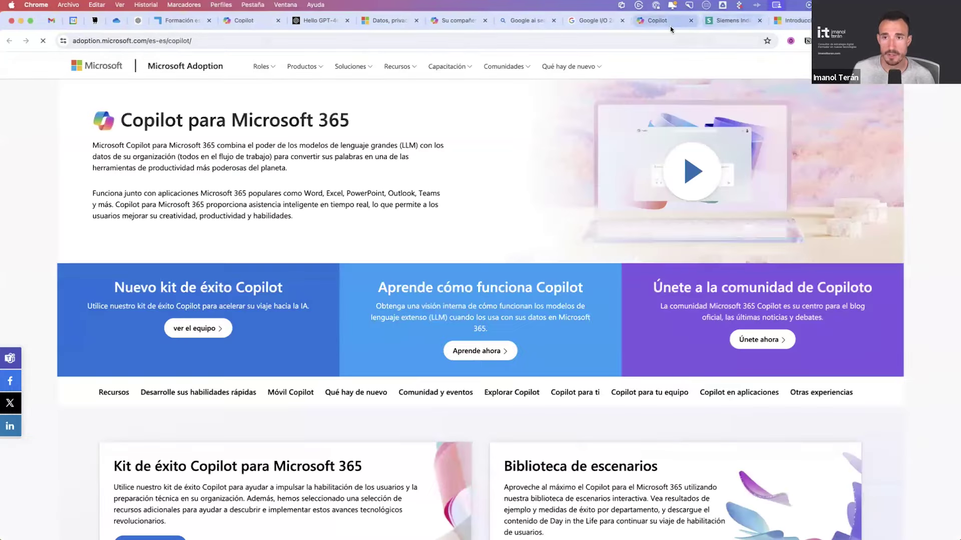
# Step: Go back to the Copilot chat page, switch to the professional account, and change from Trabajo to Web mode
pyautogui.click(665, 21)
pyautogui.click(736, 74)
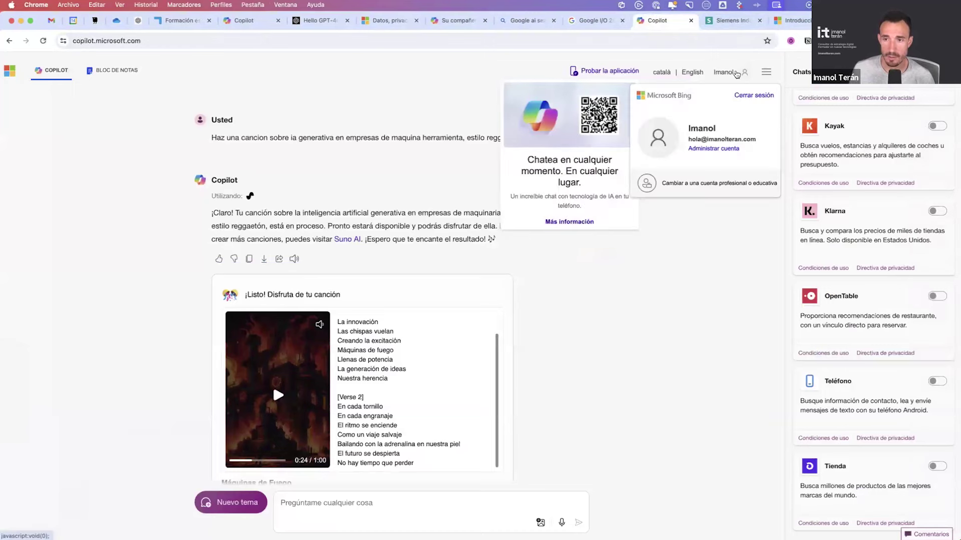
pyautogui.click(703, 183)
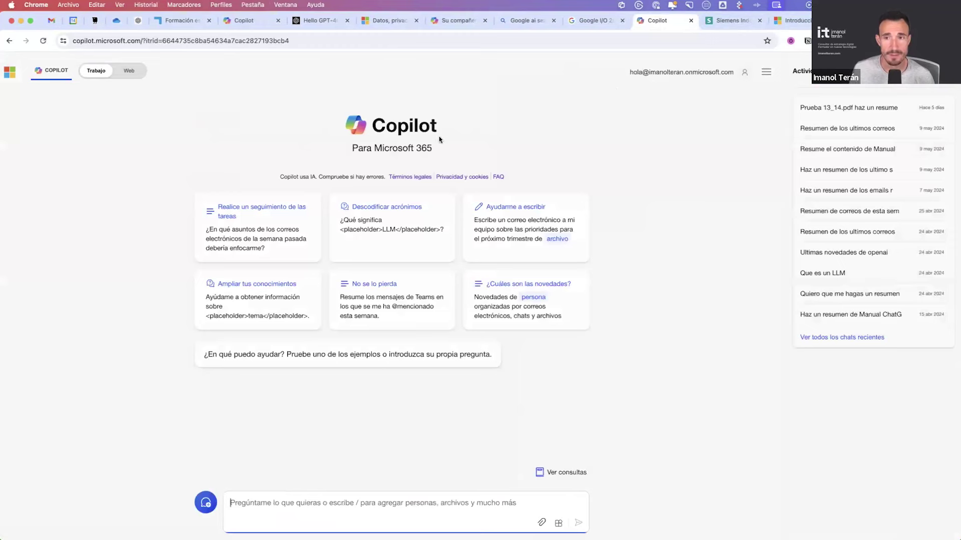
pyautogui.click(130, 71)
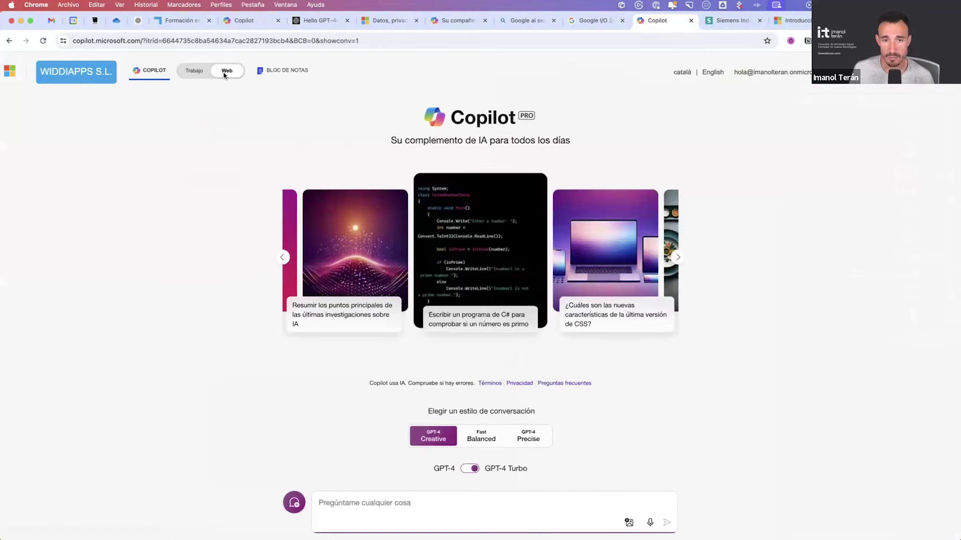
# Step: Show Copilot's Trabajo mode for the professional account and return to Web mode
pyautogui.click(195, 72)
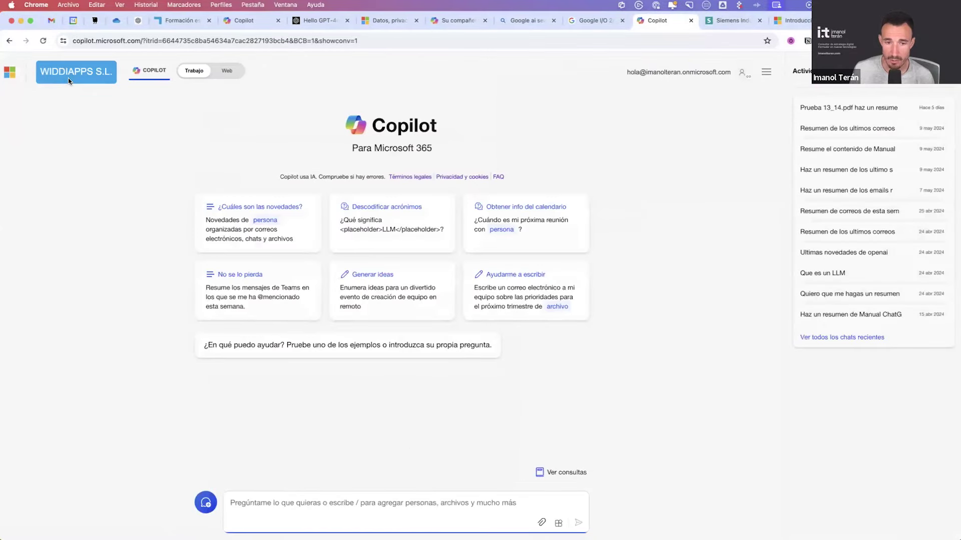
pyautogui.click(225, 72)
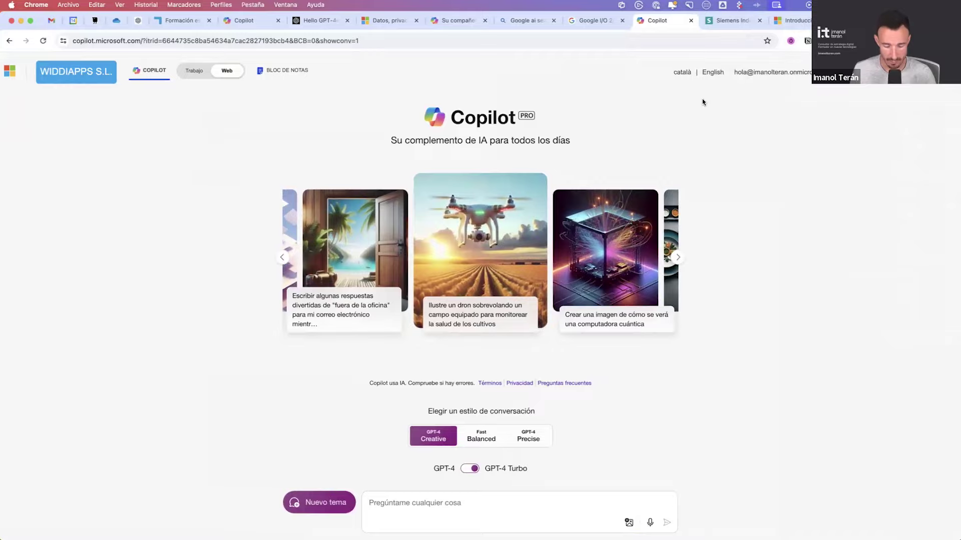
# Step: Search for "microsoft 365 licencias" in a new browser tab, dismiss the sign-up dialog, and open the Microsoft 365 plans for businesses
pyautogui.press('super+t')
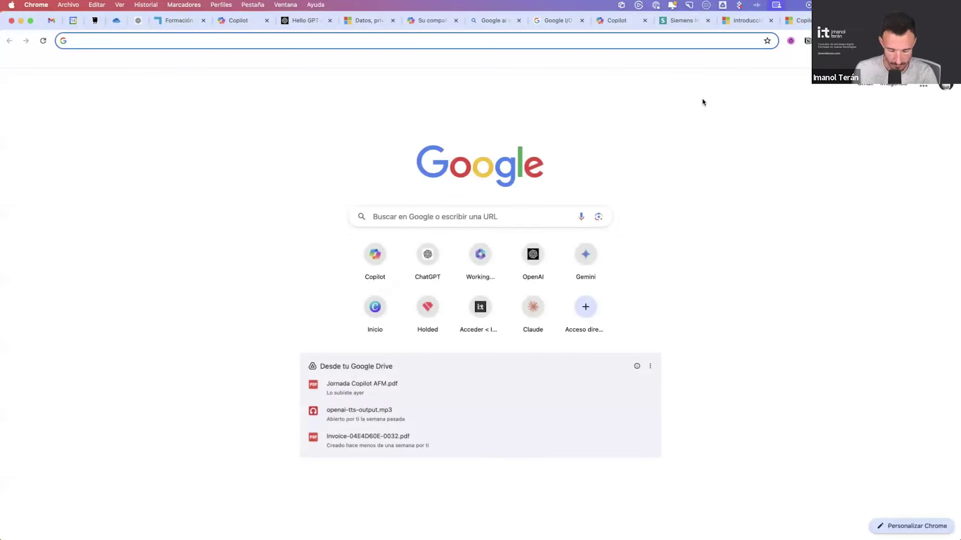
pyautogui.write('microsoft 365 licencias')
pyautogui.press('Return')
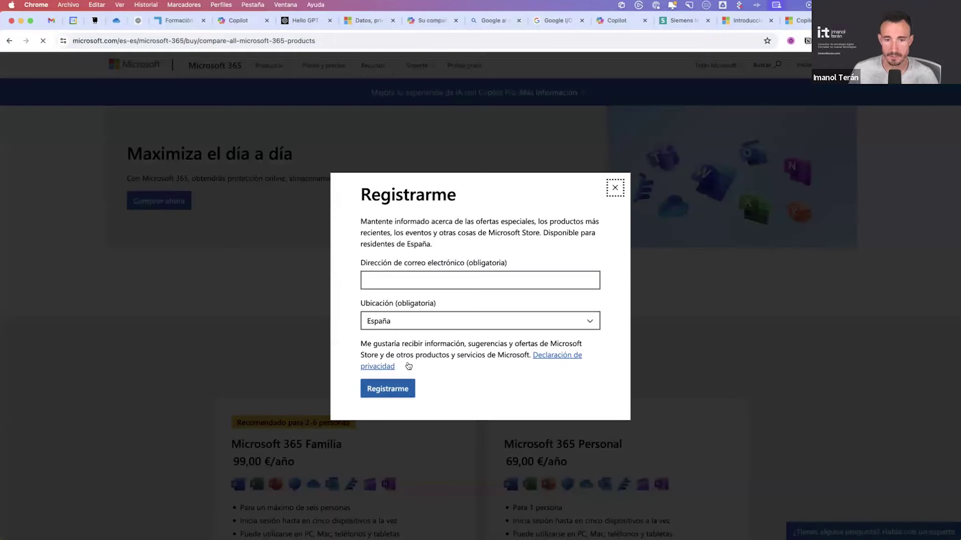
pyautogui.click(615, 188)
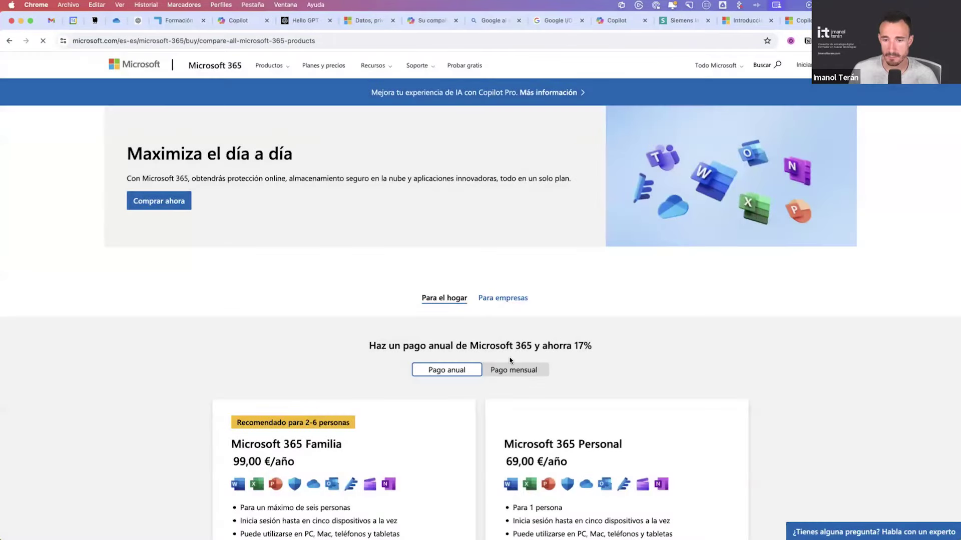
pyautogui.click(488, 303)
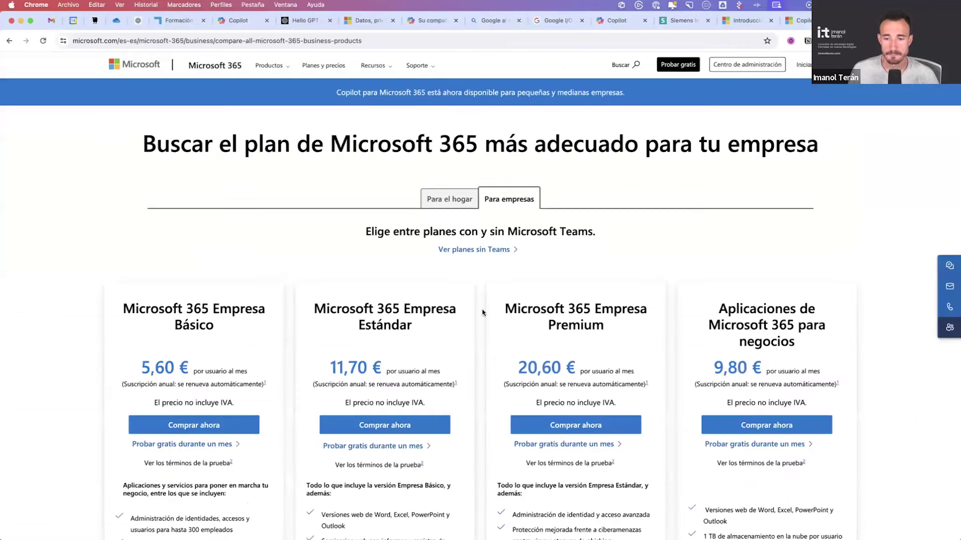
# Step: Examine the business plans, from prices and included apps to the feature comparison table, and return to the page's beginning
pyautogui.scroll(-5, 483, 313)
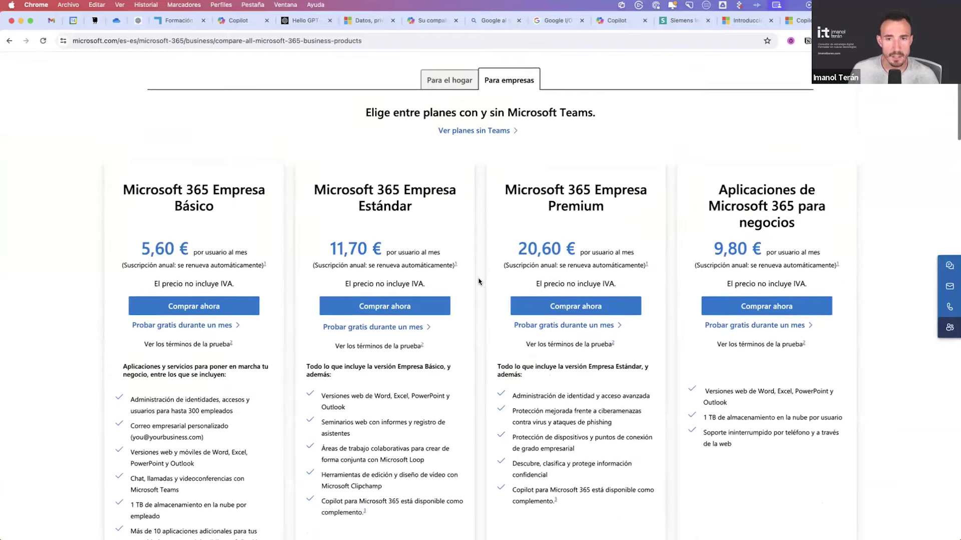
pyautogui.scroll(-10, 482, 313)
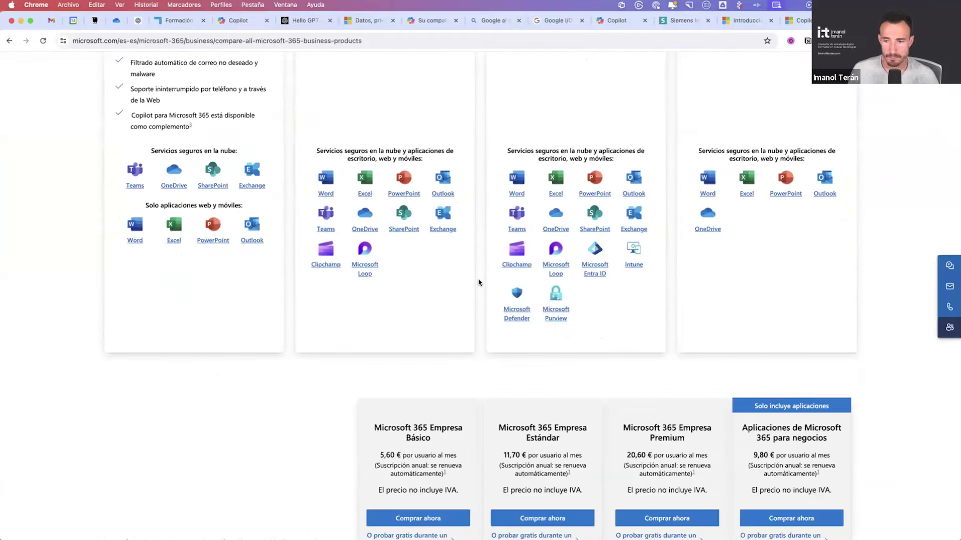
pyautogui.scroll(-15, 478, 283)
pyautogui.scroll(-18, 478, 283)
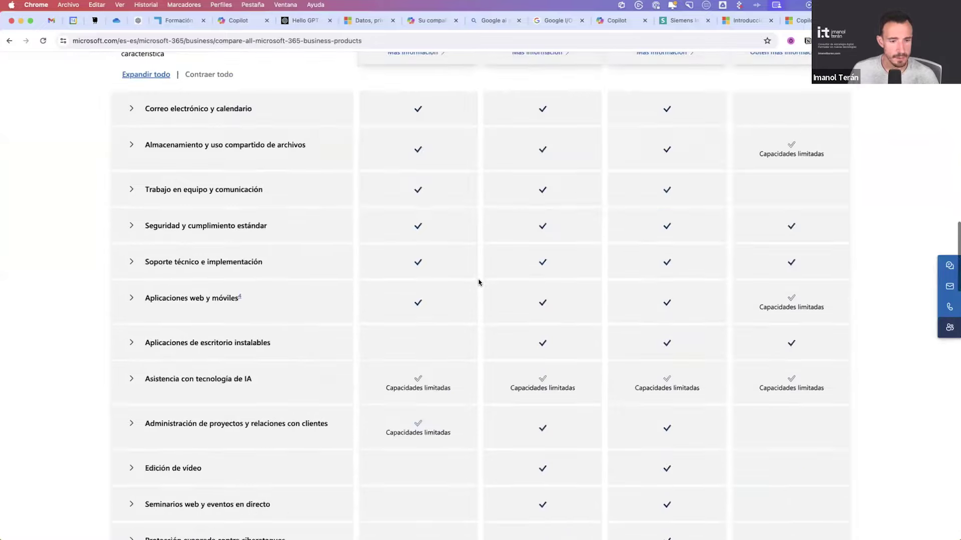
pyautogui.scroll(5, 480, 283)
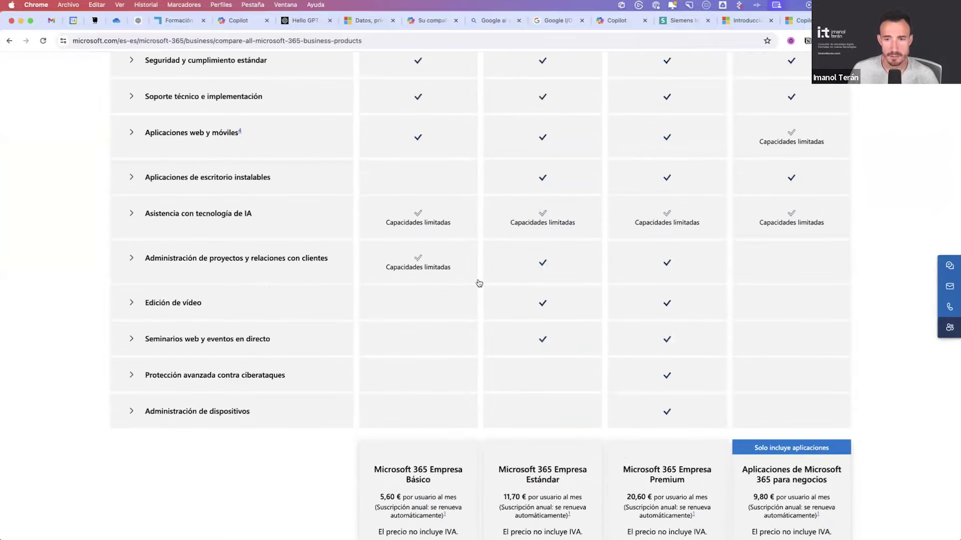
pyautogui.scroll(20, 478, 283)
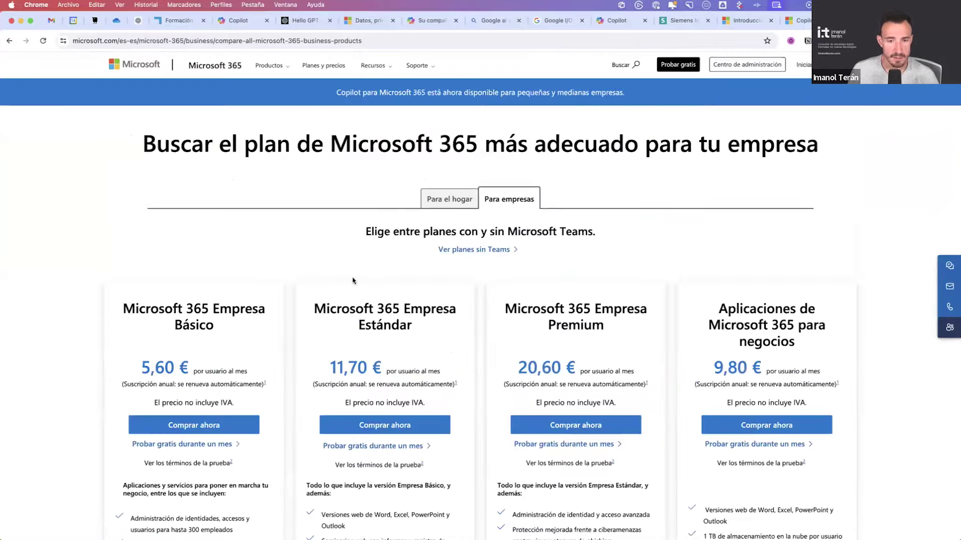
pyautogui.moveTo(315, 286); pyautogui.dragTo(390, 294)
pyautogui.click(421, 287)
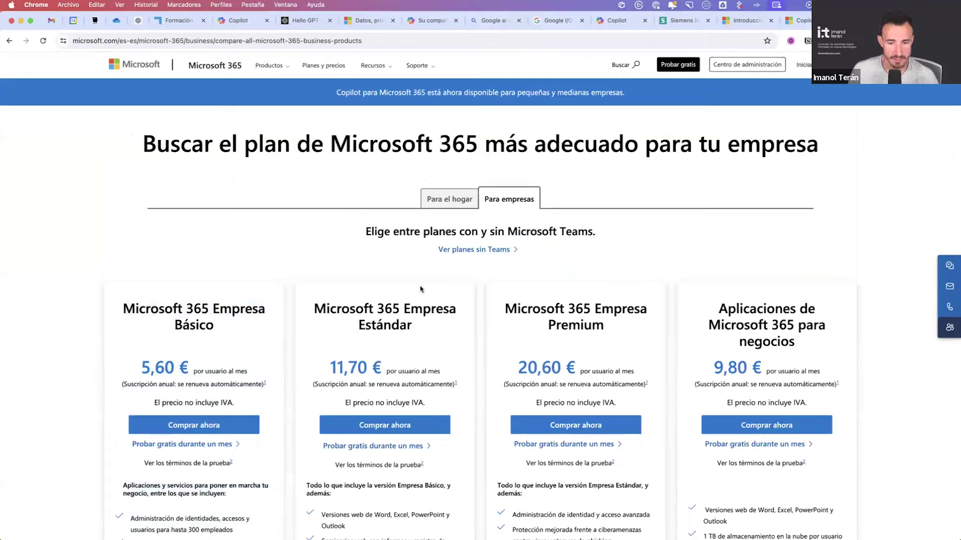
# Step: Highlight the Copilot add-on lines of the Empresa Estándar and Empresa Premium plans, including both plans' full descriptions
pyautogui.scroll(-4, 420, 287)
pyautogui.moveTo(380, 436); pyautogui.dragTo(323, 422)
pyautogui.click(601, 430)
pyautogui.moveTo(602, 430); pyautogui.dragTo(511, 414)
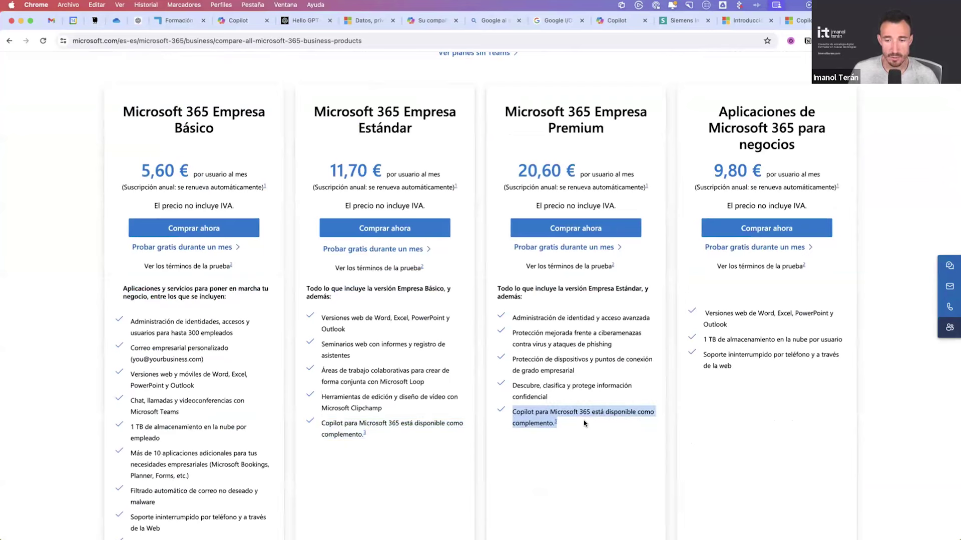
pyautogui.moveTo(314, 107); pyautogui.dragTo(571, 431)
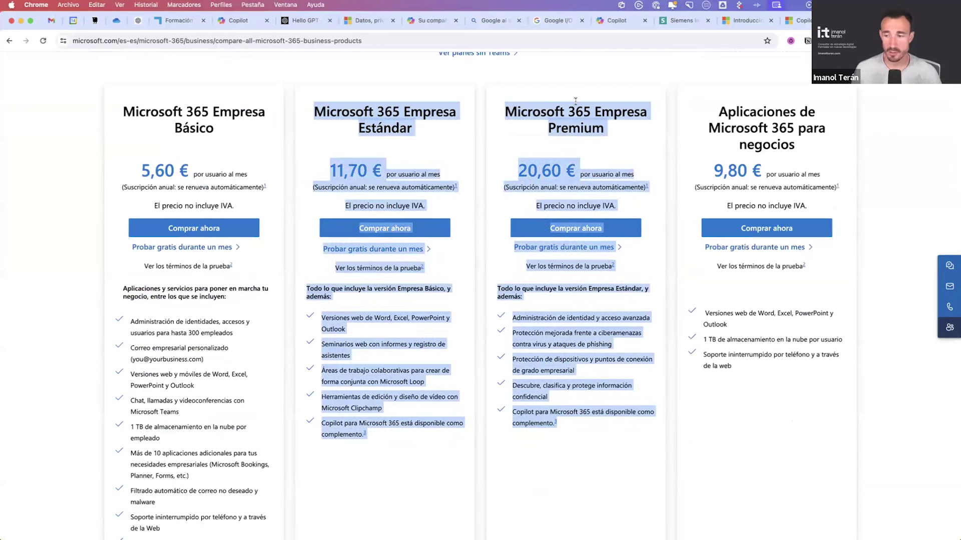
# Step: Highlight the Copilot add-on line of the Empresa Básico plan and review its included services against the other plans
pyautogui.scroll(-3, 194, 145)
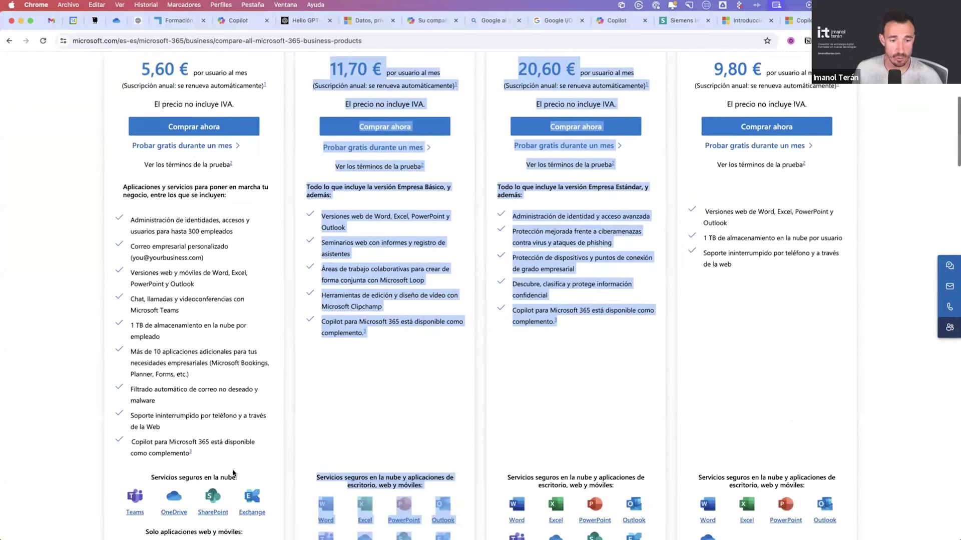
pyautogui.moveTo(192, 453); pyautogui.dragTo(130, 441)
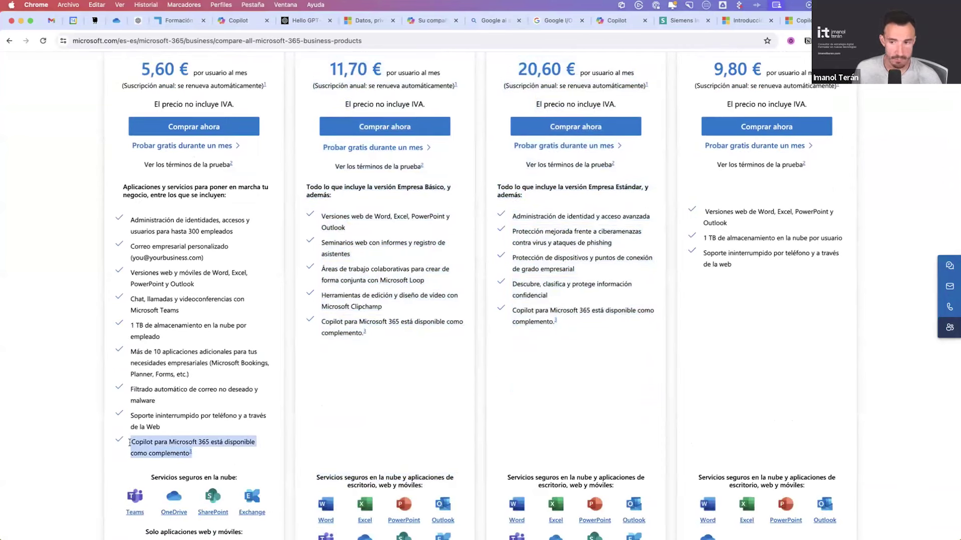
pyautogui.scroll(5, 172, 183)
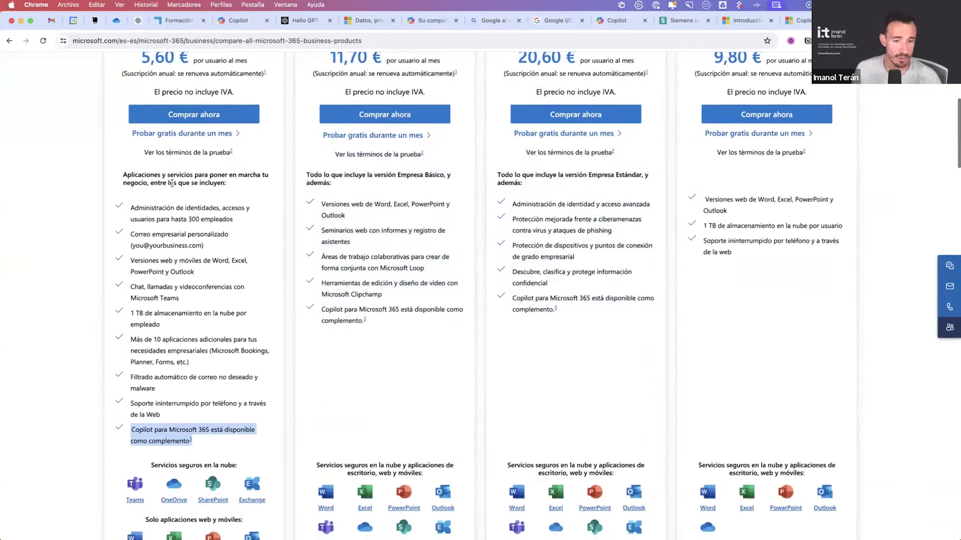
pyautogui.scroll(2, 540, 159)
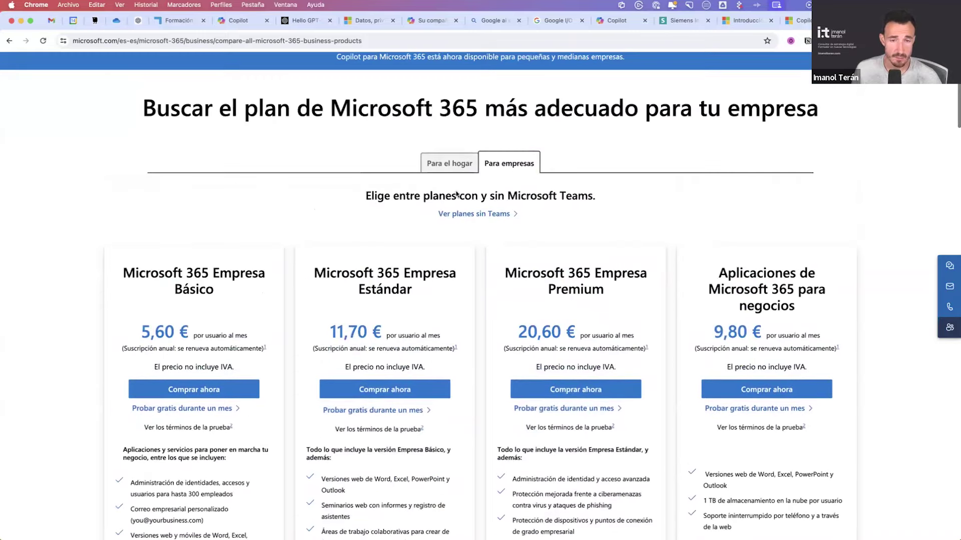
pyautogui.scroll(-10, 274, 369)
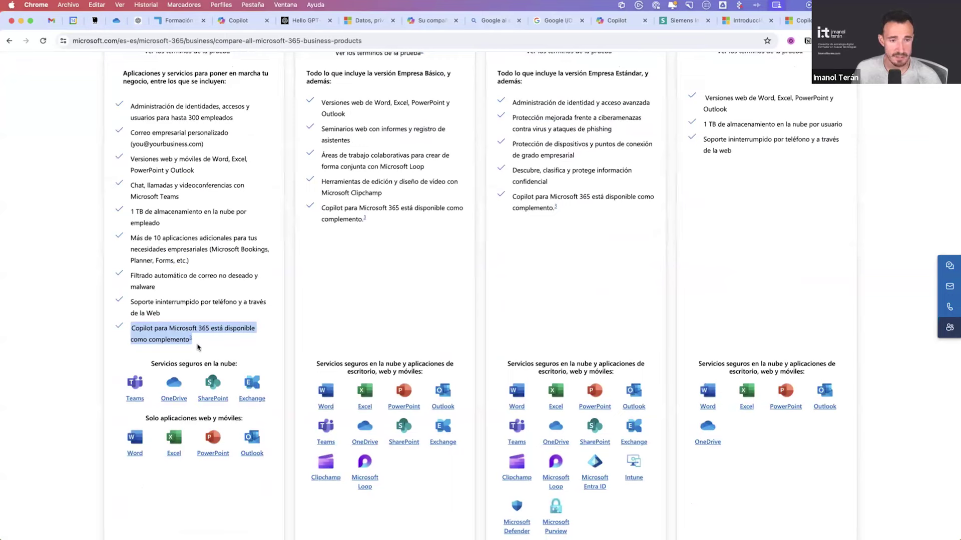
pyautogui.scroll(6, 197, 347)
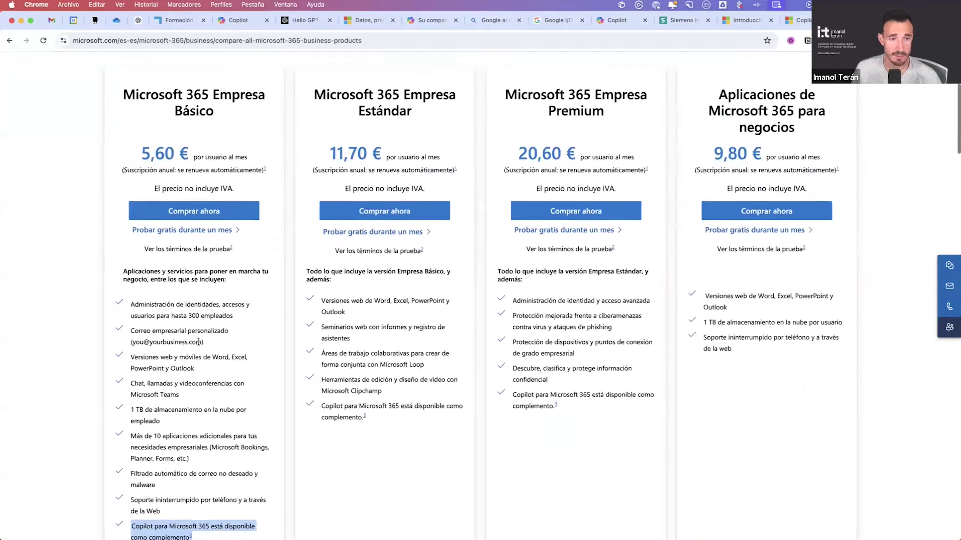
# Step: Highlight the Empresa Estándar plan's description and its monthly price per user
pyautogui.moveTo(309, 131); pyautogui.dragTo(413, 458)
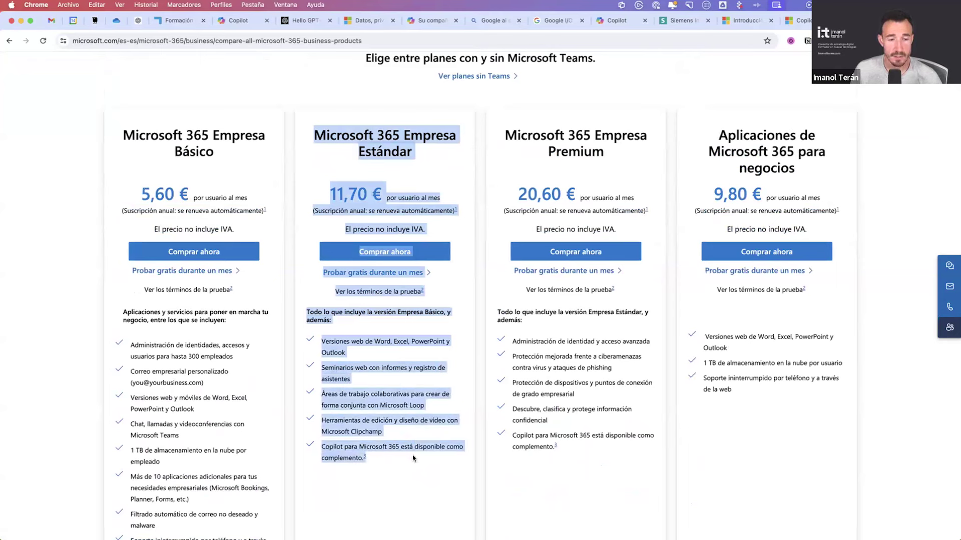
pyautogui.click(419, 193)
pyautogui.moveTo(318, 193); pyautogui.dragTo(468, 213)
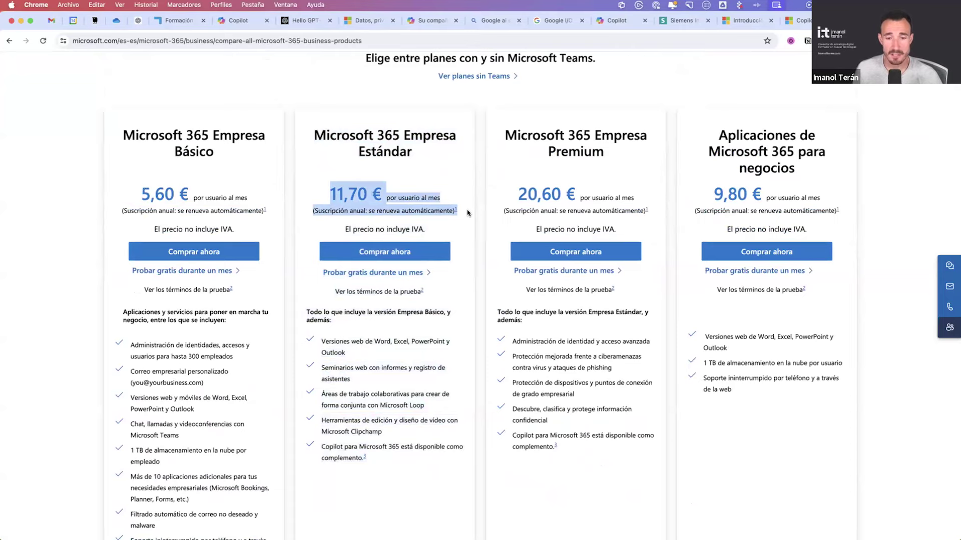
# Step: Follow footnote 3 on the Empresa Estándar plan's Copilot line, read it, and go back up to the Copilot section
pyautogui.click(365, 457)
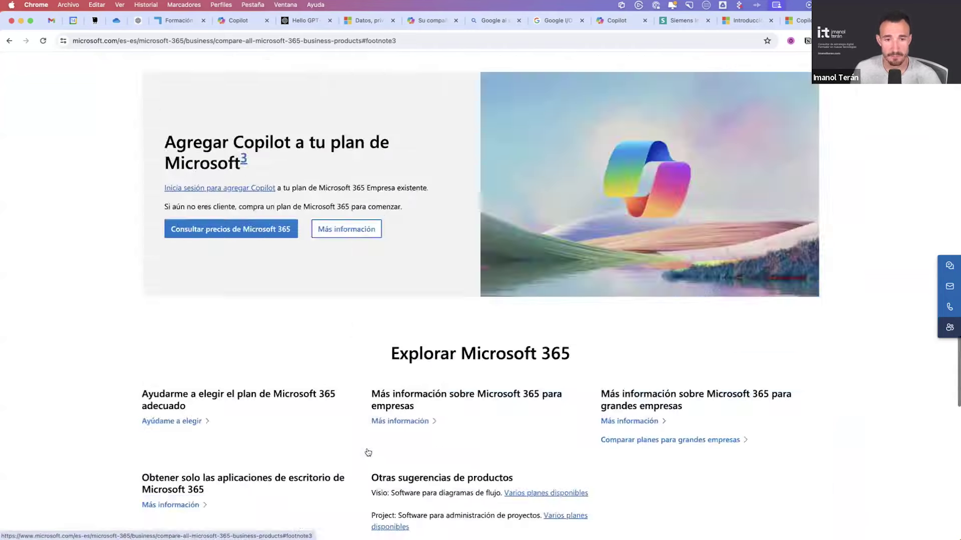
pyautogui.moveTo(114, 248); pyautogui.dragTo(356, 265)
pyautogui.scroll(5, 358, 265)
pyautogui.scroll(10, 359, 264)
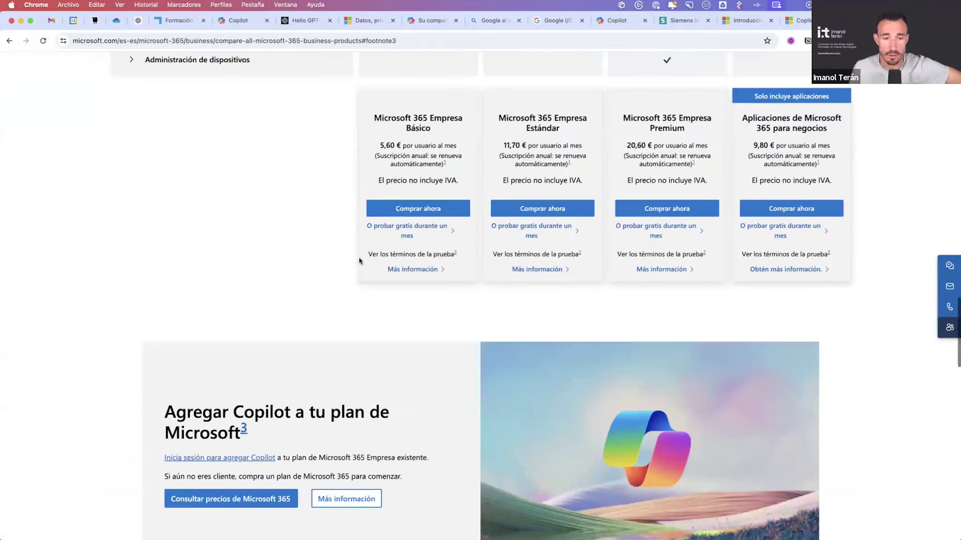
# Step: Highlight the heading "Agregar Copilot a tu plan de Microsoft" and open that section's additional information page
pyautogui.scroll(-3, 360, 260)
pyautogui.moveTo(168, 253); pyautogui.dragTo(293, 283)
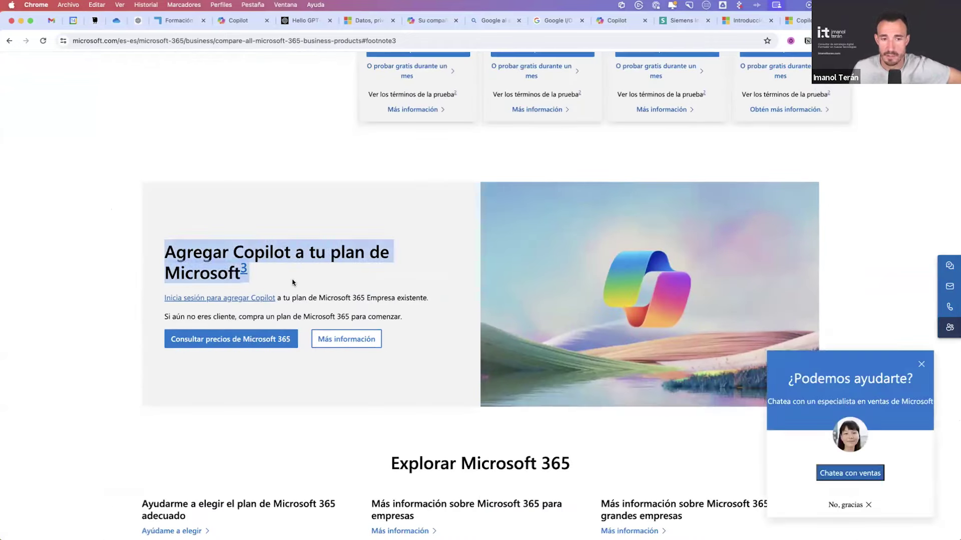
pyautogui.click(356, 338)
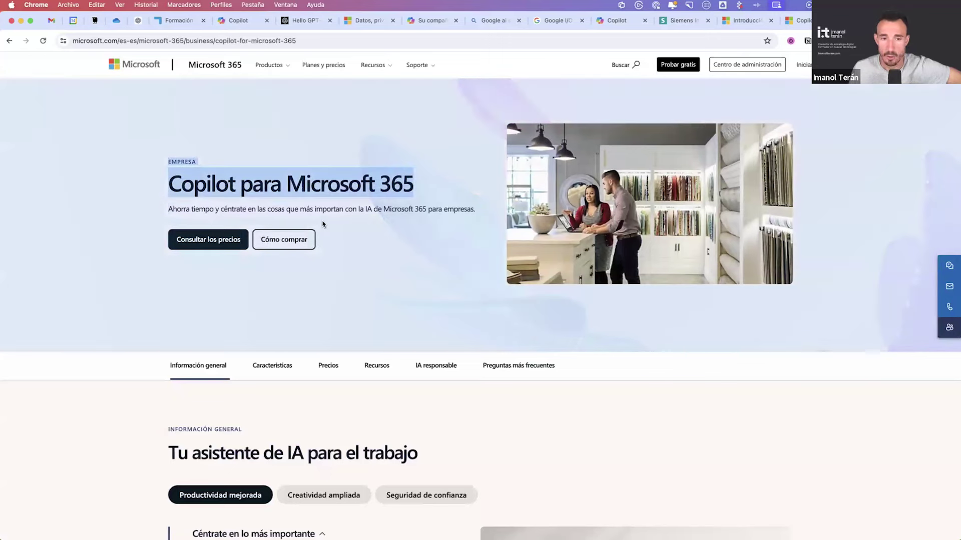
# Step: Review the Copilot para Microsoft 365 overview and features, and highlight the 77 % user statistic
pyautogui.scroll(-4, 328, 228)
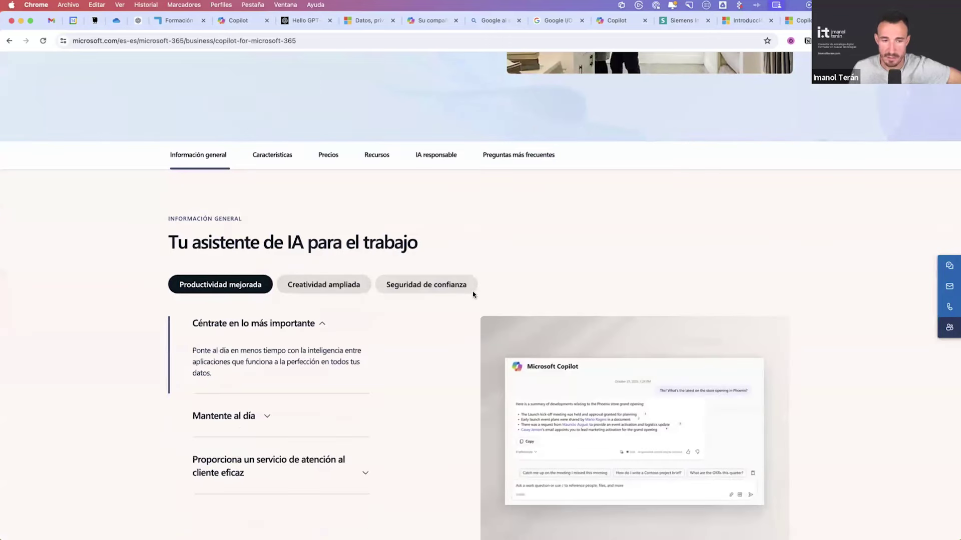
pyautogui.scroll(-10, 501, 293)
pyautogui.scroll(-2, 400, 240)
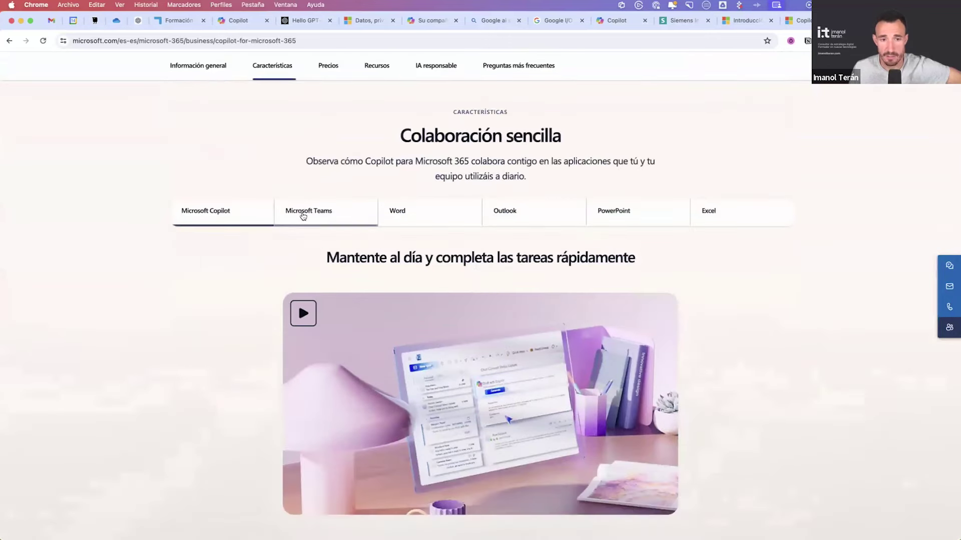
pyautogui.scroll(-5, 425, 249)
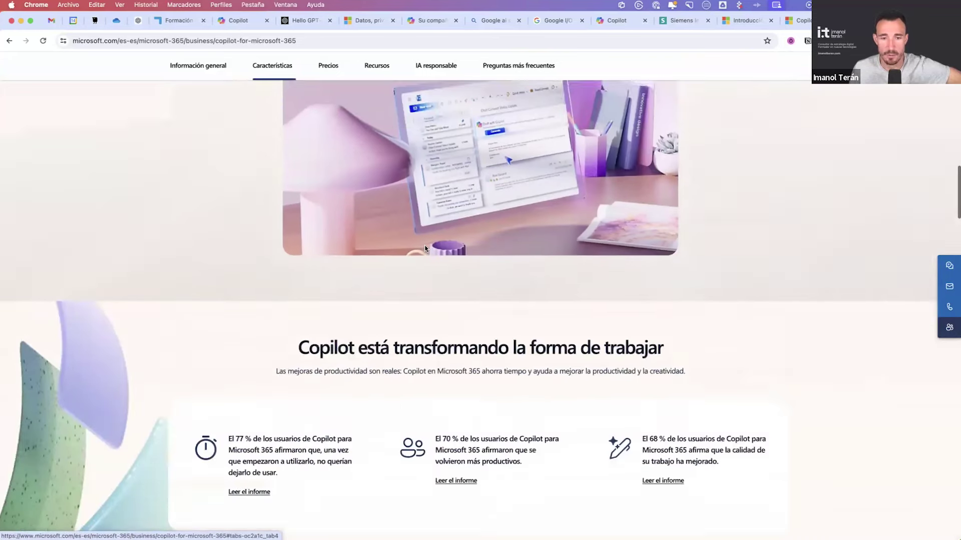
pyautogui.scroll(-4, 425, 249)
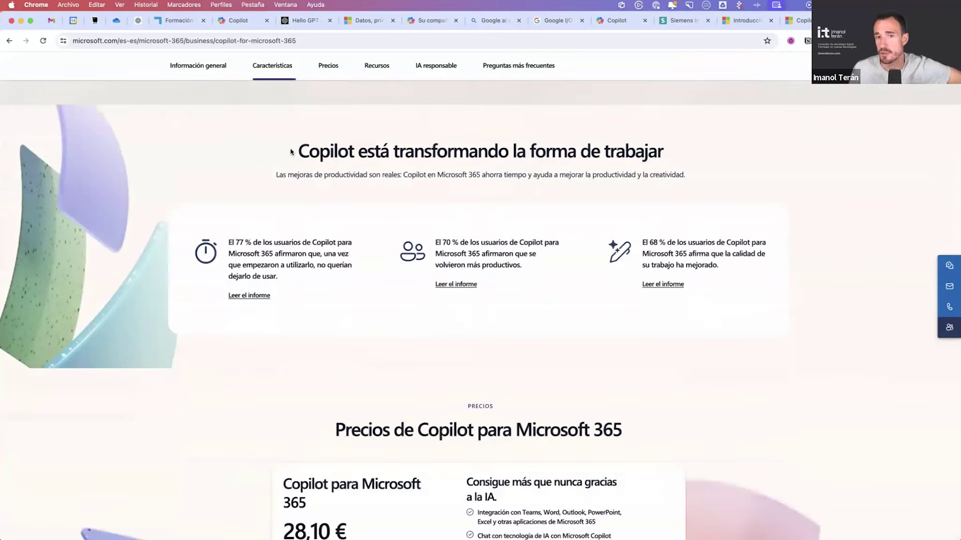
pyautogui.moveTo(231, 239); pyautogui.dragTo(285, 279)
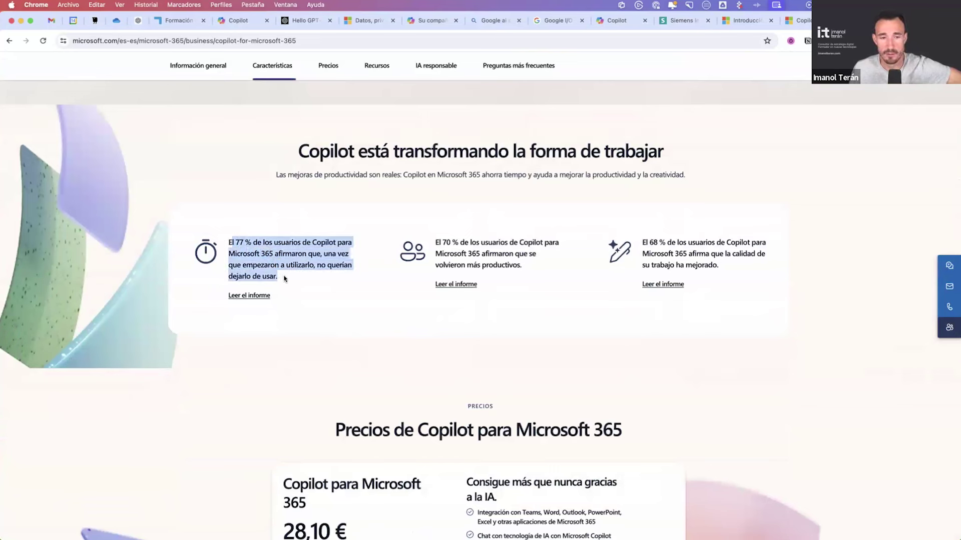
pyautogui.click(439, 263)
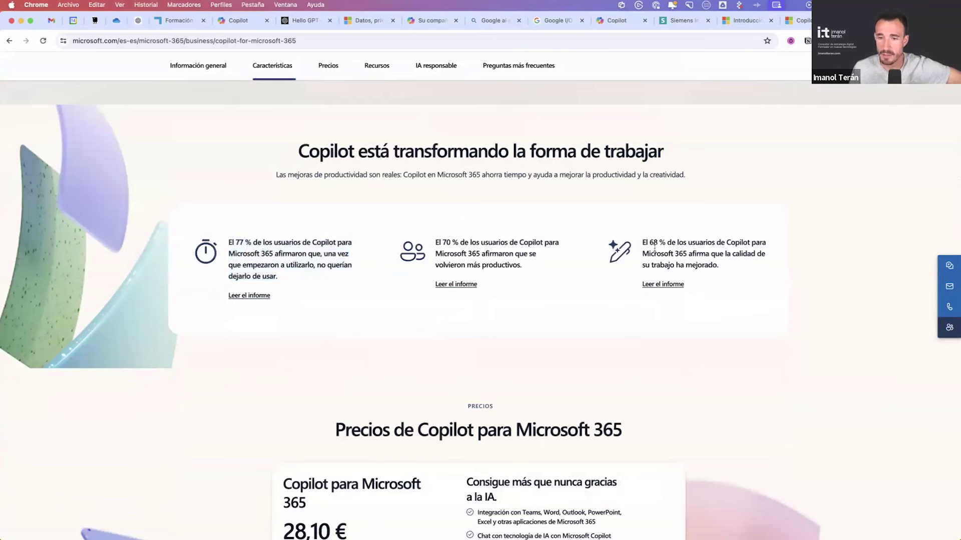
# Step: Highlight the heading "Precios de Copilot para Microsoft 365" and the 28,10 € price below it
pyautogui.scroll(-5, 592, 280)
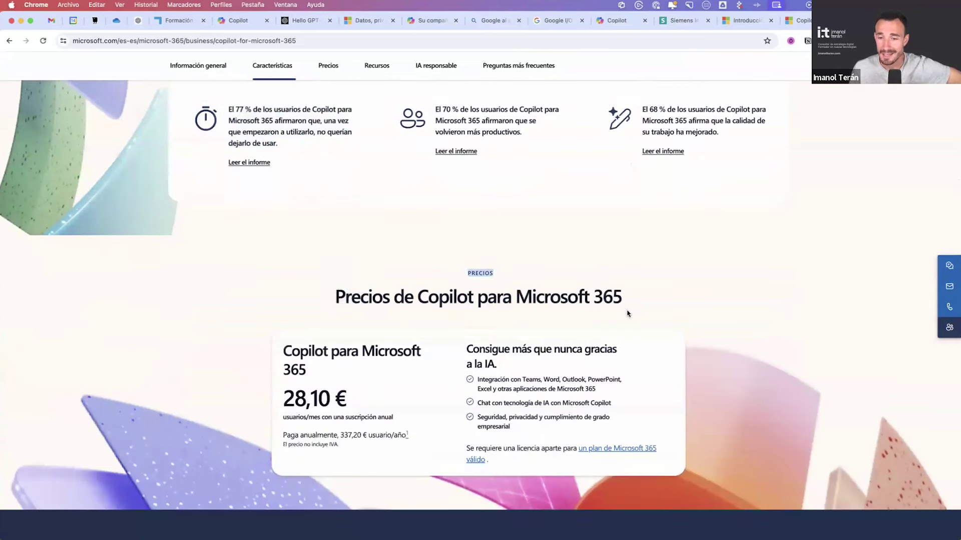
pyautogui.tripleClick(629, 303)
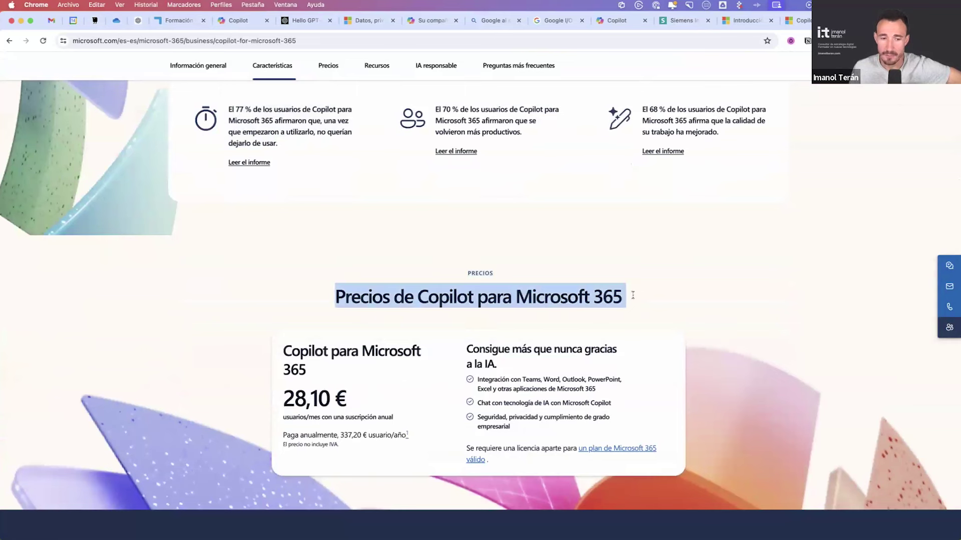
pyautogui.moveTo(286, 396); pyautogui.dragTo(367, 408)
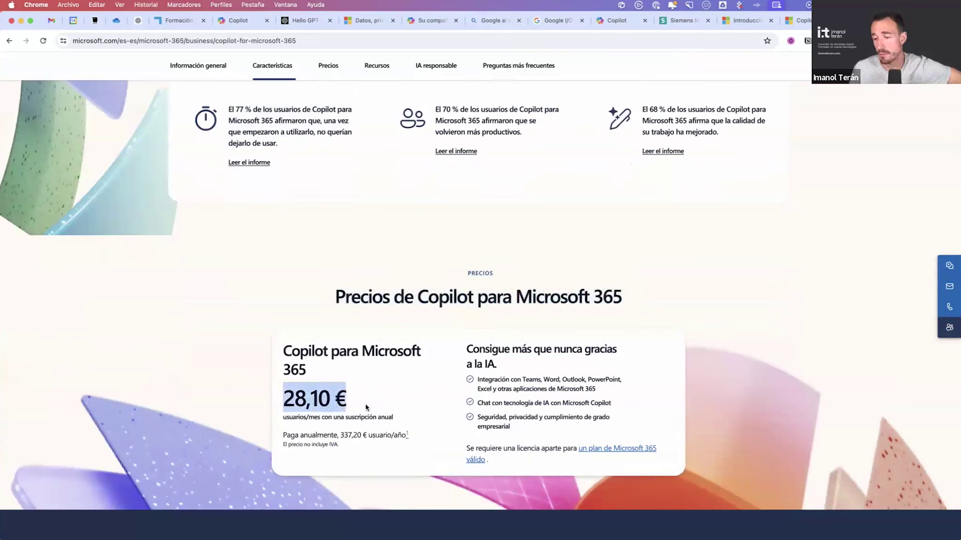
# Step: Highlight the annual subscription note and the 337,20 € yearly price, and continue to the section on adding Copilot to a Microsoft plan
pyautogui.moveTo(401, 422); pyautogui.dragTo(307, 413)
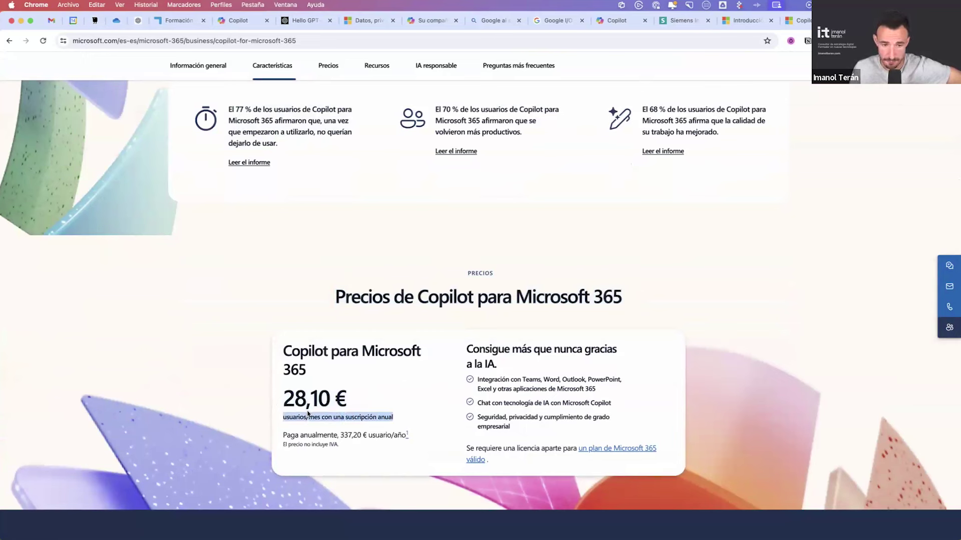
pyautogui.moveTo(288, 436); pyautogui.dragTo(358, 435)
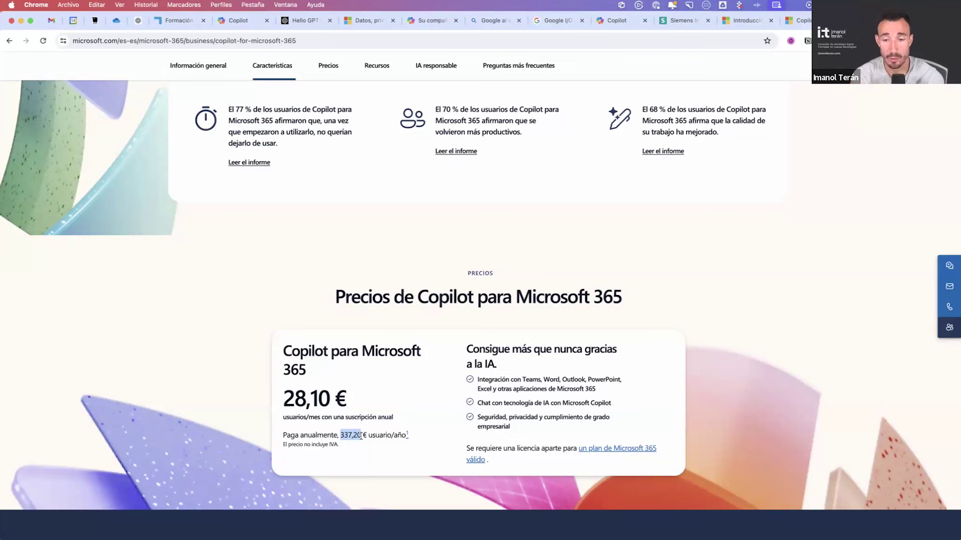
pyautogui.scroll(-1, 357, 413)
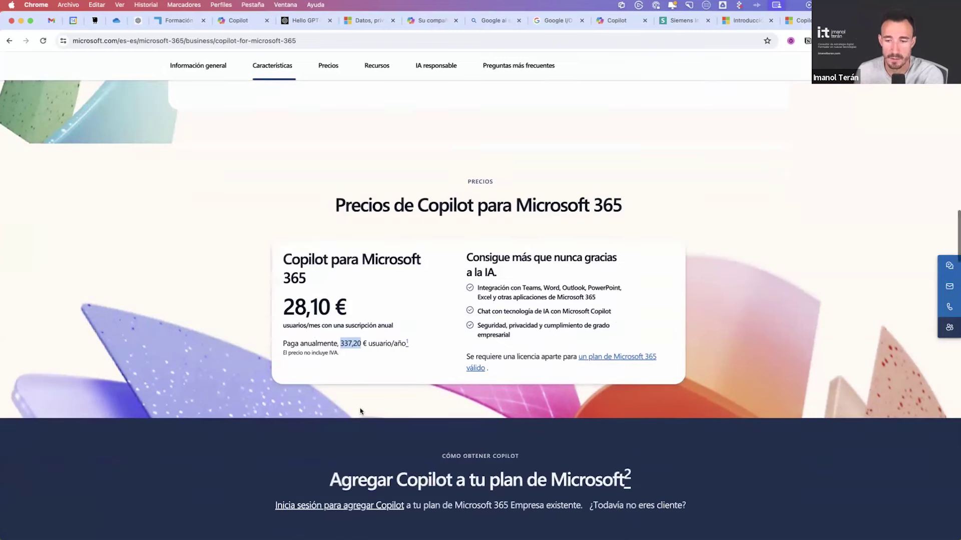
pyautogui.scroll(5, 395, 390)
pyautogui.scroll(-5, 650, 235)
pyautogui.scroll(-5, 612, 280)
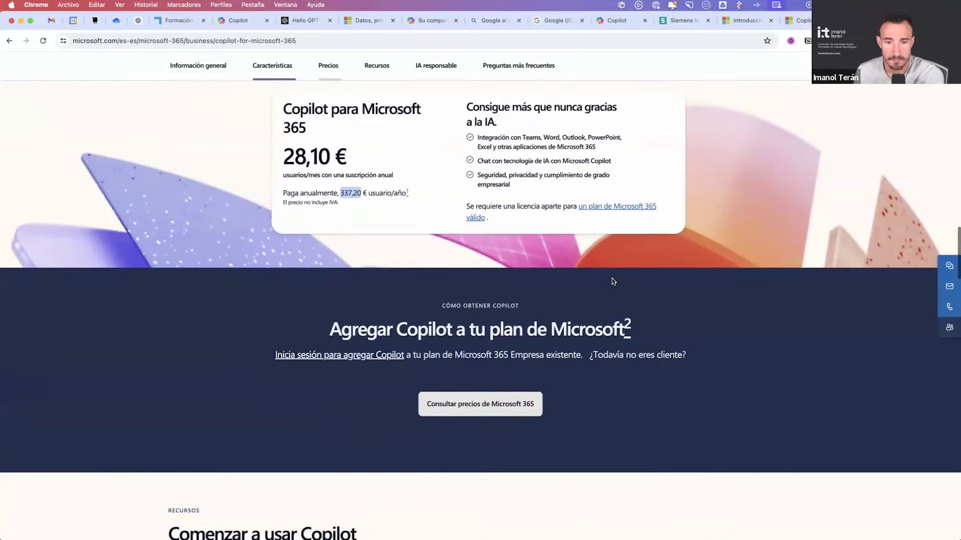
# Step: Open the sign-in link for adding Copilot, dismiss the introduction, choose the 1 año subscription, and highlight its price in the plans table
pyautogui.click(322, 351)
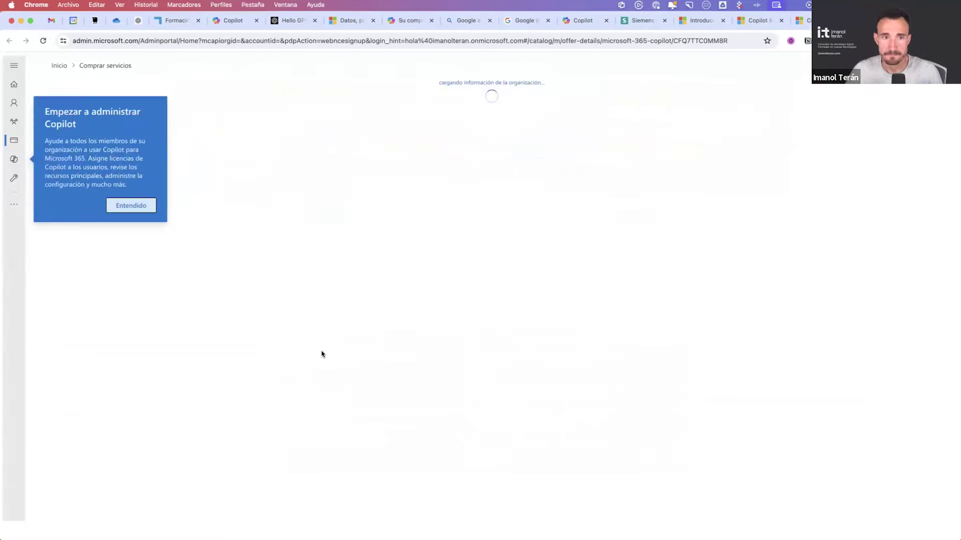
pyautogui.click(133, 207)
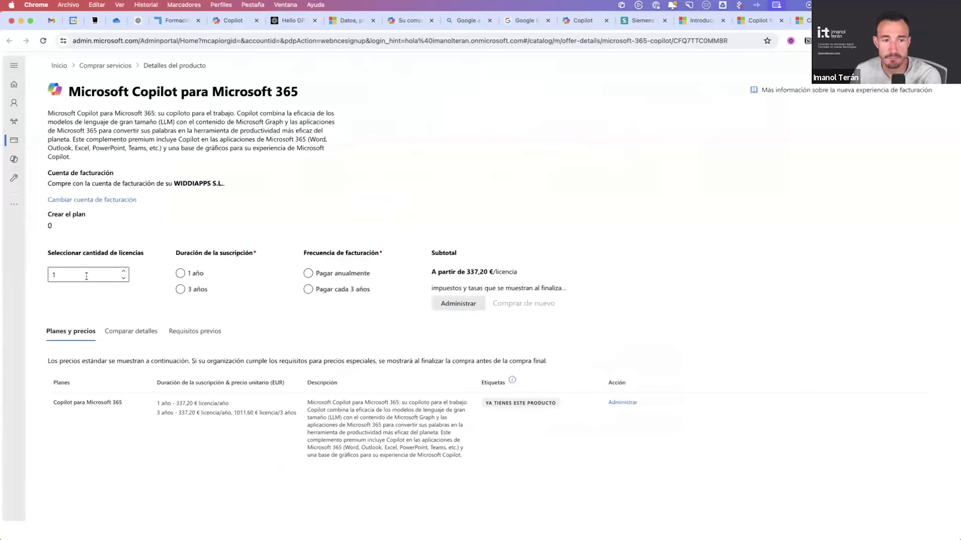
pyautogui.click(184, 275)
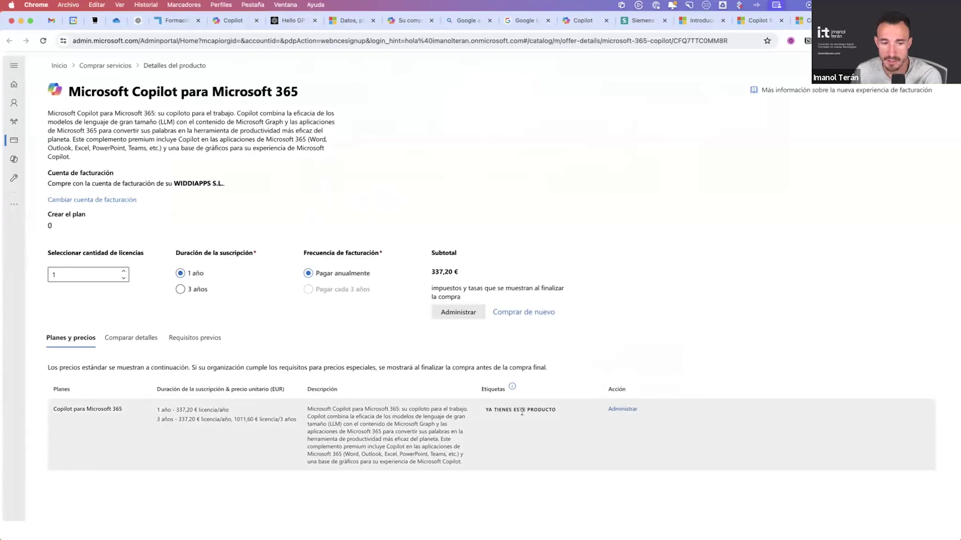
pyautogui.moveTo(156, 411); pyautogui.dragTo(241, 416)
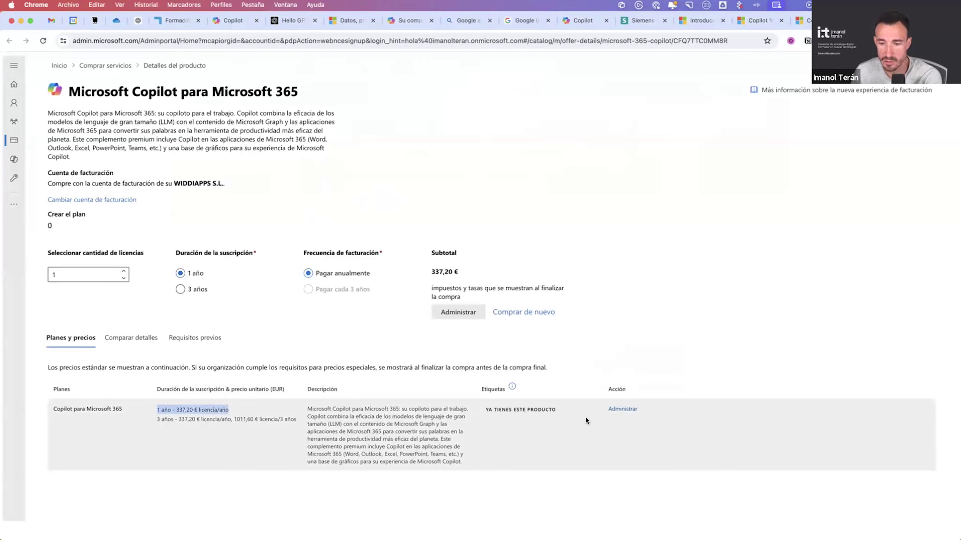
# Step: Open the Copilot para Microsoft 365 subscription's licence assignments, inspect the licensed user's enabled apps and services, and close the details
pyautogui.click(623, 410)
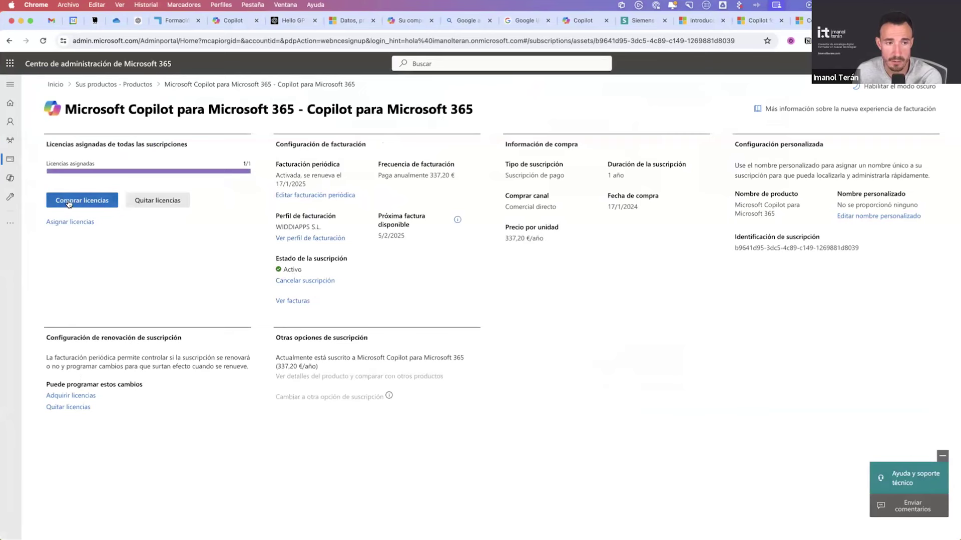
pyautogui.click(77, 223)
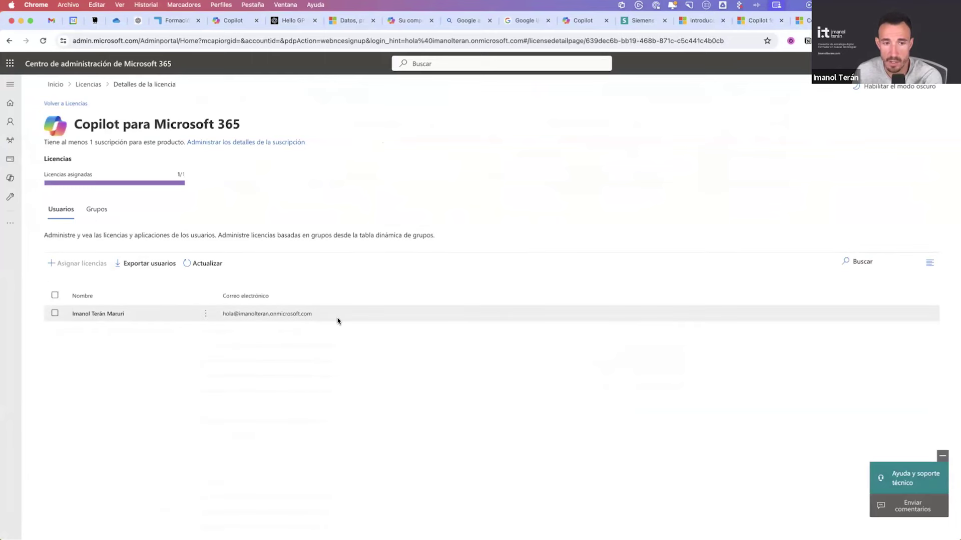
pyautogui.click(236, 318)
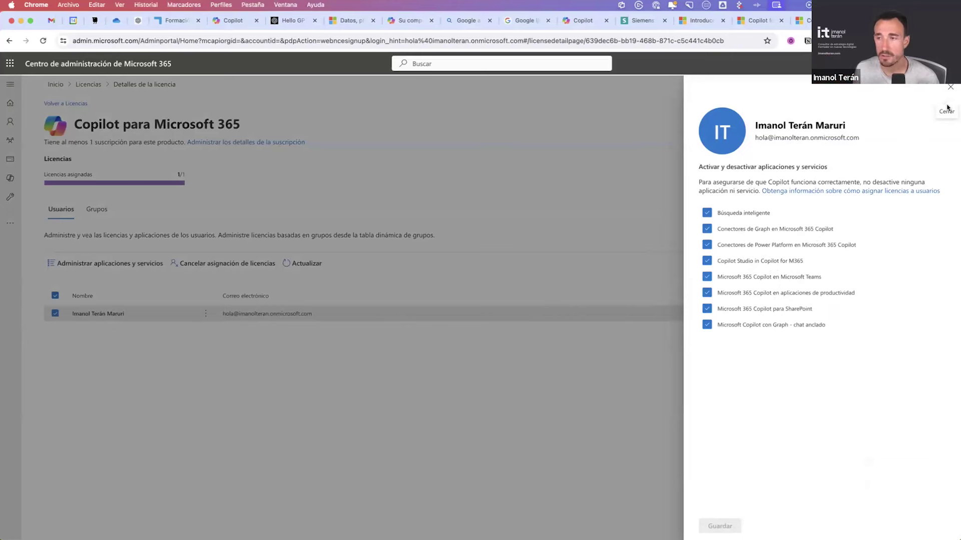
pyautogui.click(949, 90)
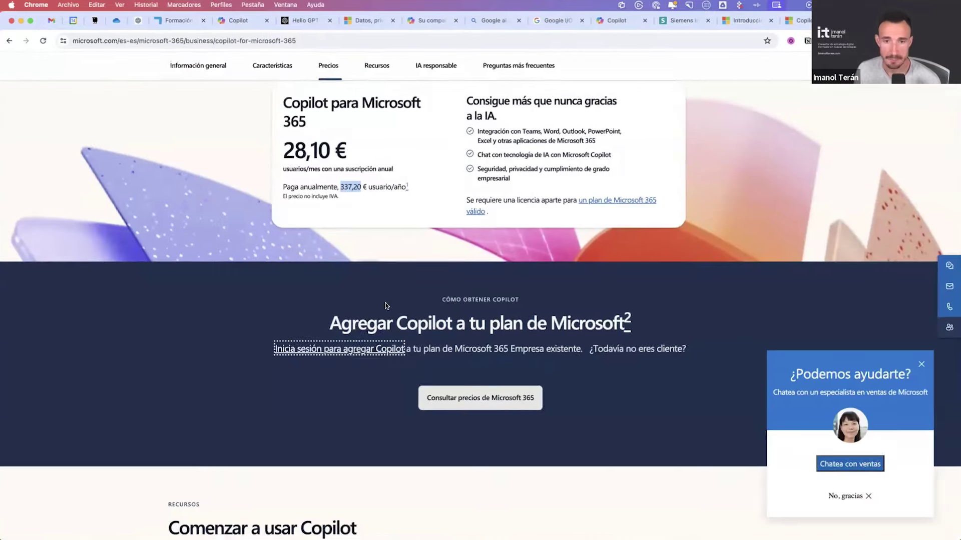
# Step: Switch to the Keynote presentation, play it from the current slide, and open the user onboarding toolkit link for Copilot para Microsoft 365
pyautogui.hotkey('ctrl', 'Up')
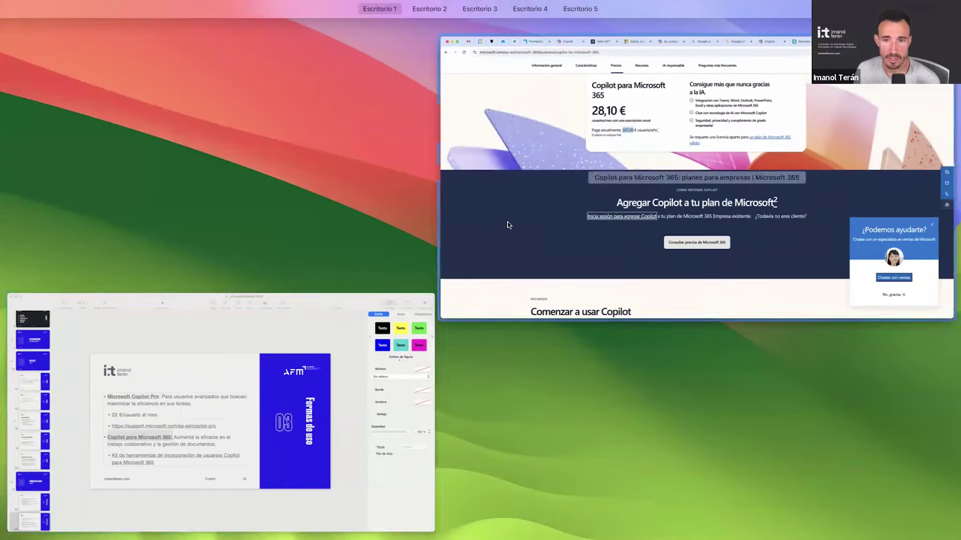
pyautogui.click(293, 424)
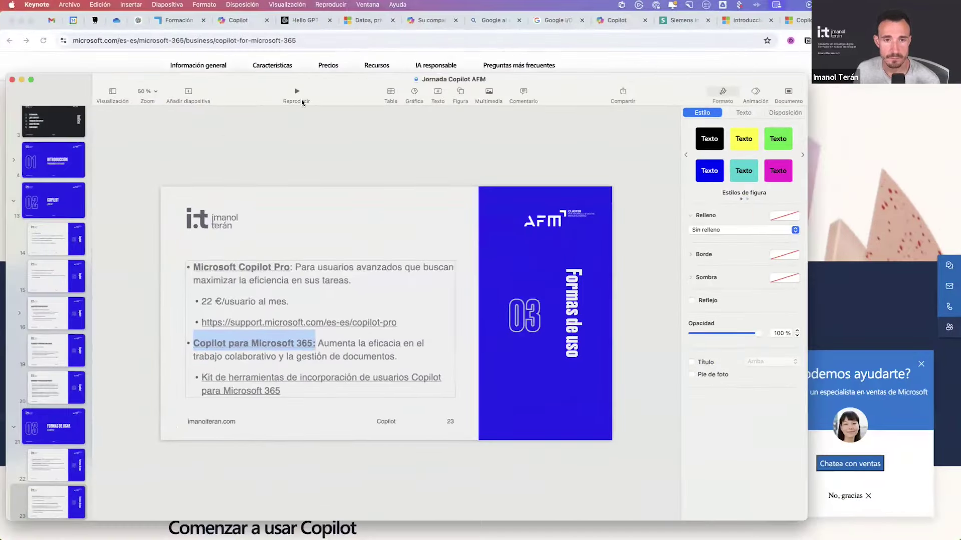
pyautogui.click(296, 93)
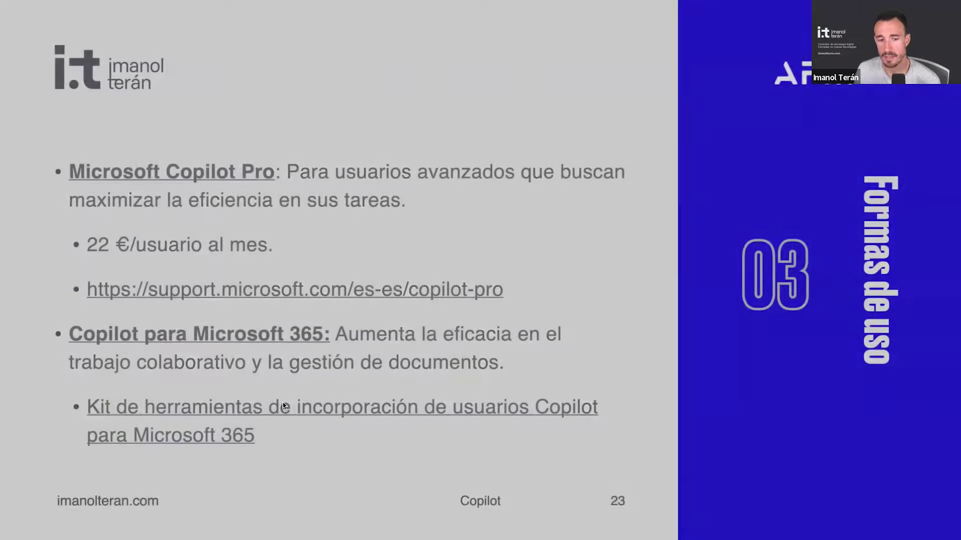
pyautogui.click(283, 405)
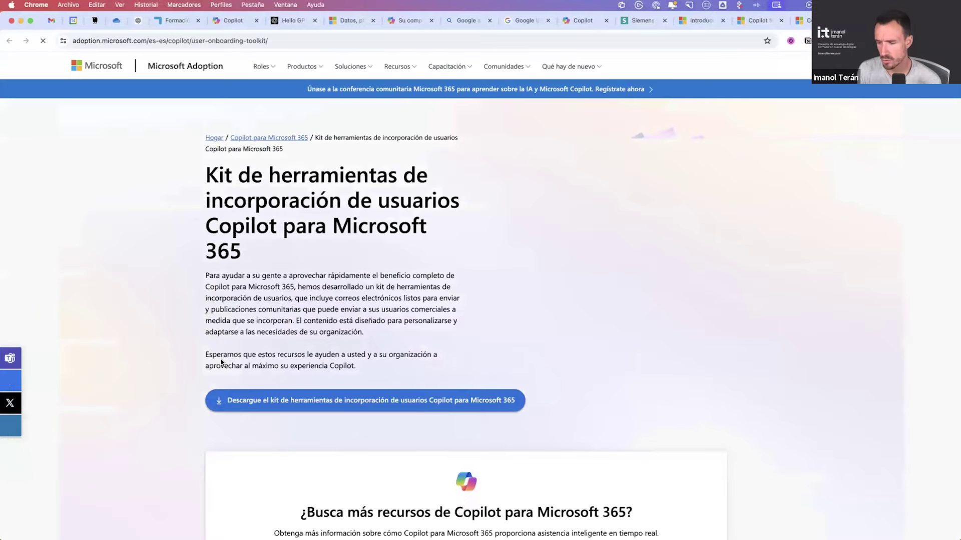
# Step: Review the Copilot user onboarding toolkit page and highlight the paragraphs describing the kit
pyautogui.scroll(-6, 391, 311)
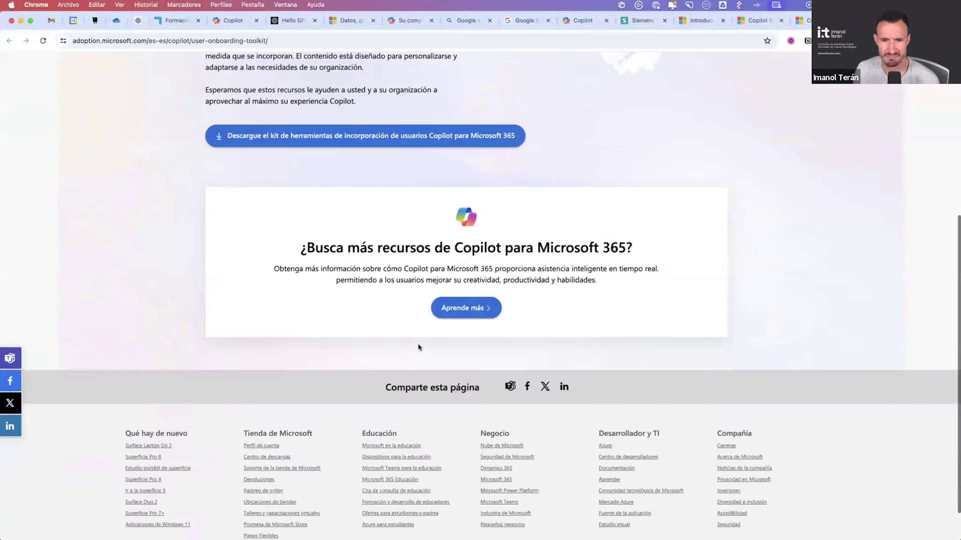
pyautogui.scroll(1, 399, 327)
pyautogui.scroll(3, 397, 327)
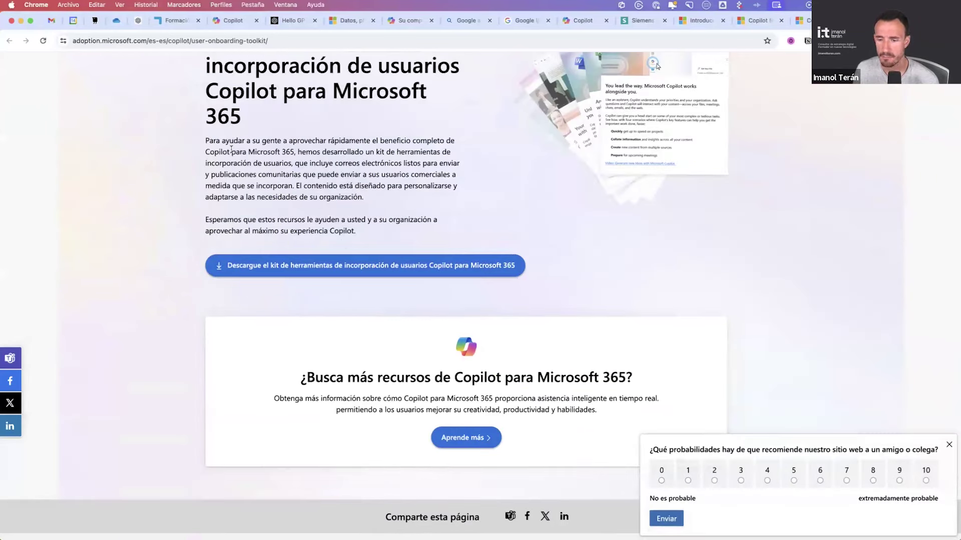
pyautogui.moveTo(207, 153); pyautogui.dragTo(401, 220)
pyautogui.scroll(4, 400, 220)
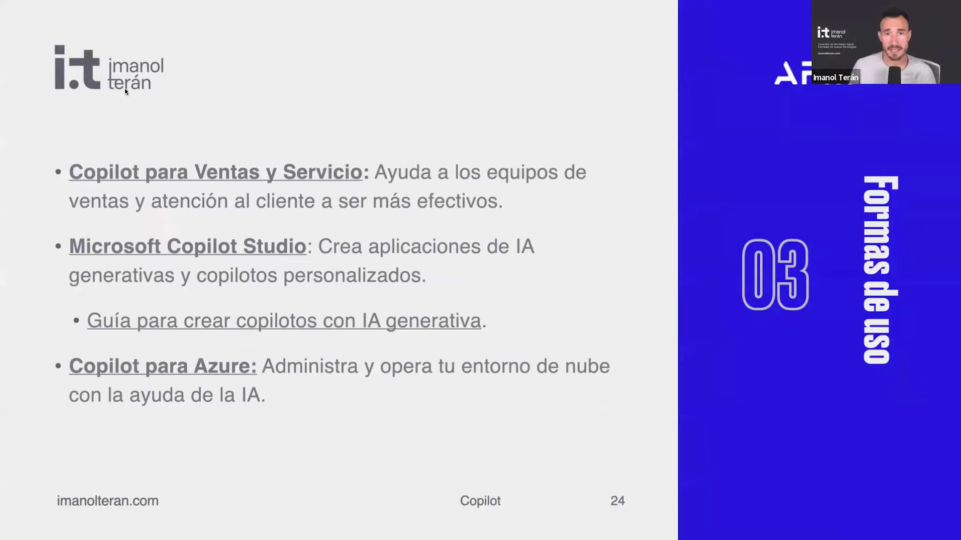
# Step: Open the slide's Copilot para Ventas y Servicio link, highlight the product description, and review its sales capabilities
pyautogui.click(195, 184)
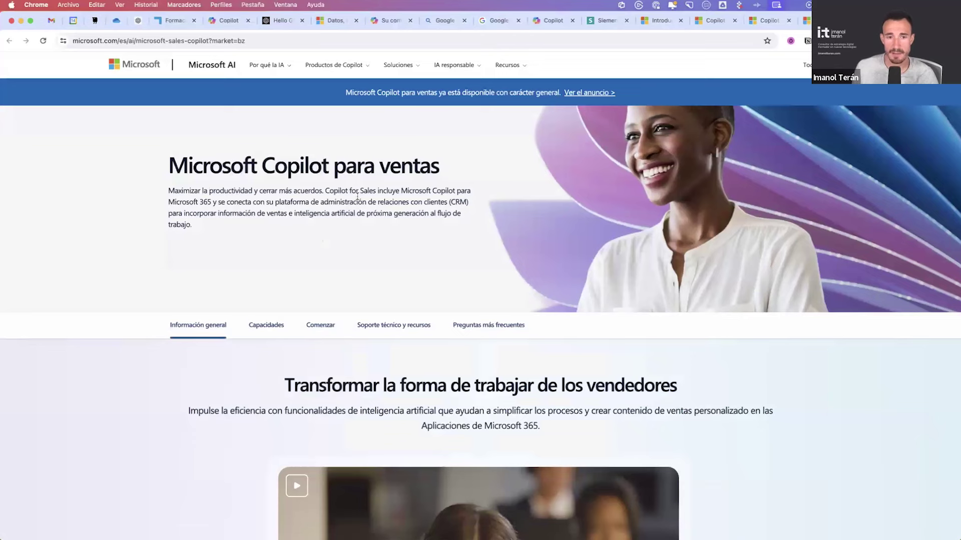
pyautogui.moveTo(327, 186); pyautogui.dragTo(343, 202)
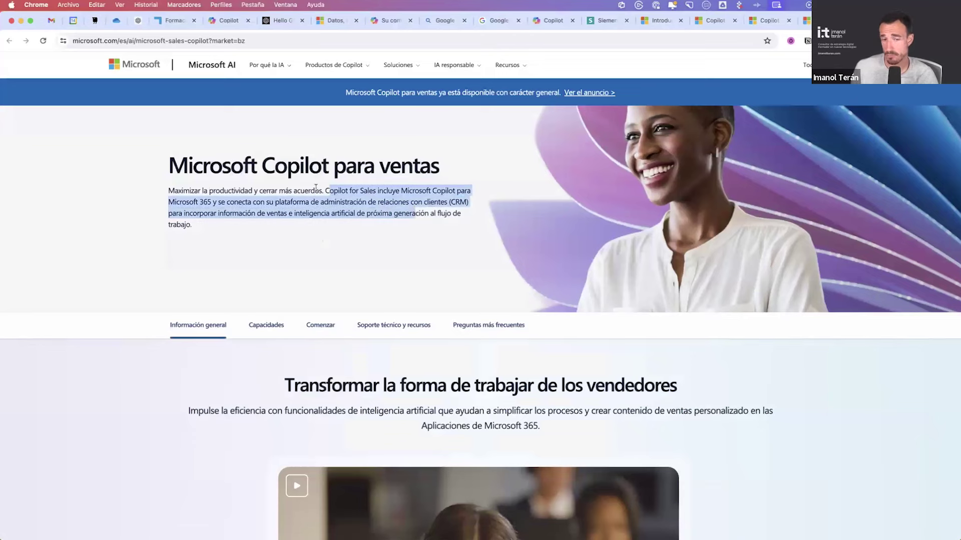
pyautogui.scroll(-15, 404, 241)
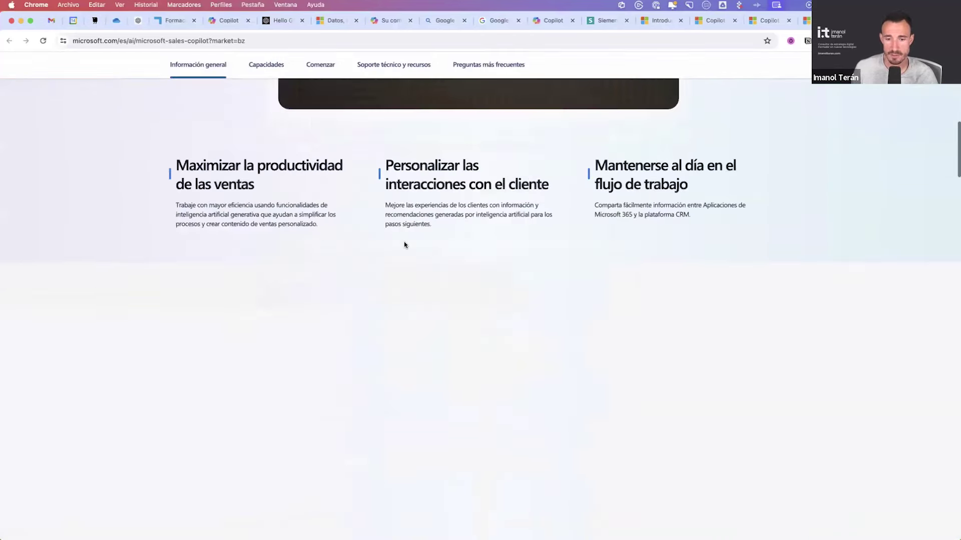
pyautogui.scroll(-5, 404, 244)
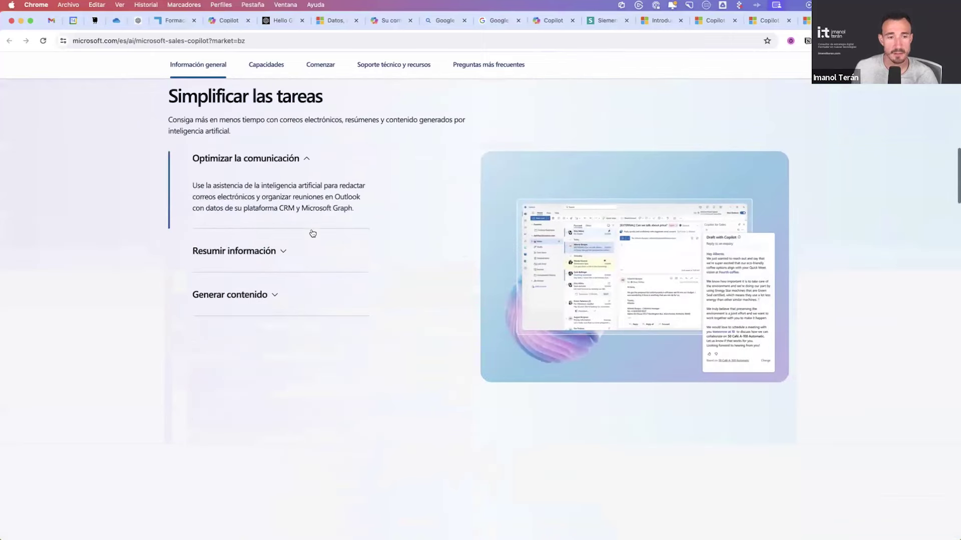
pyautogui.scroll(-5, 286, 250)
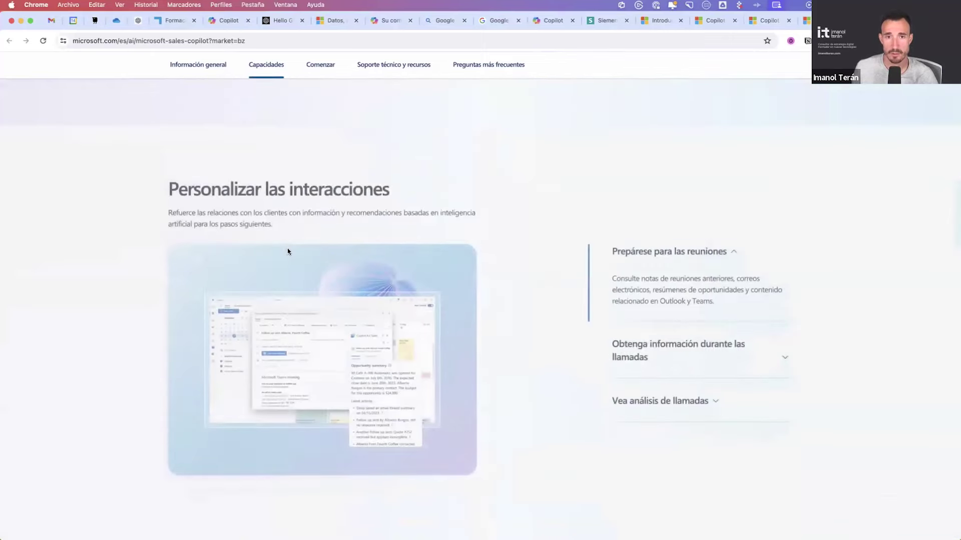
pyautogui.scroll(-5, 281, 243)
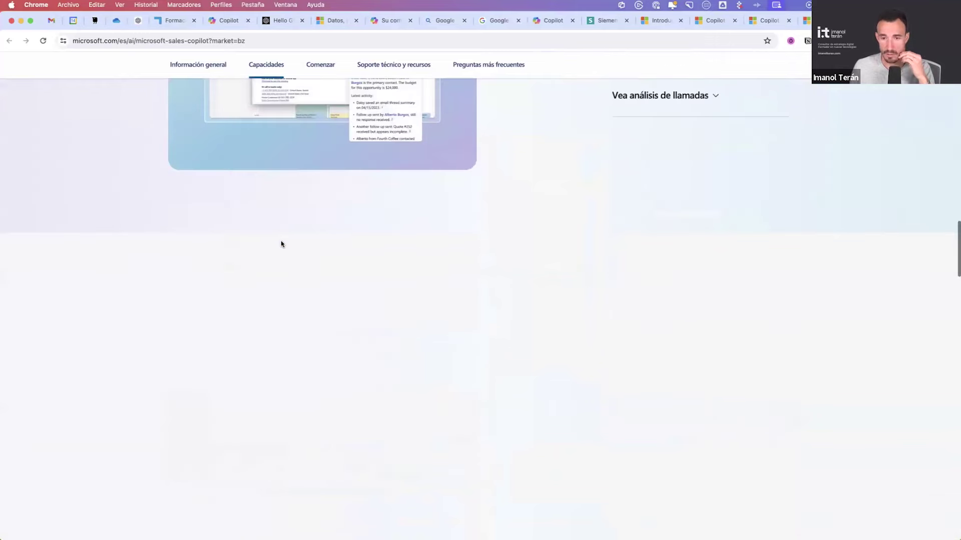
# Step: Highlight the note about contacting a Microsoft representative under "Precios y disponibilidad"
pyautogui.scroll(-15, 458, 324)
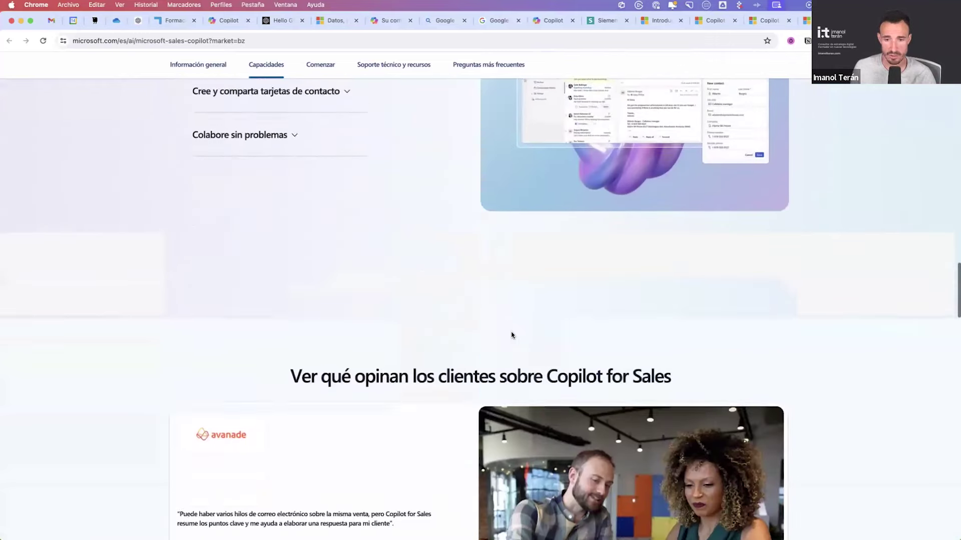
pyautogui.scroll(-6, 503, 331)
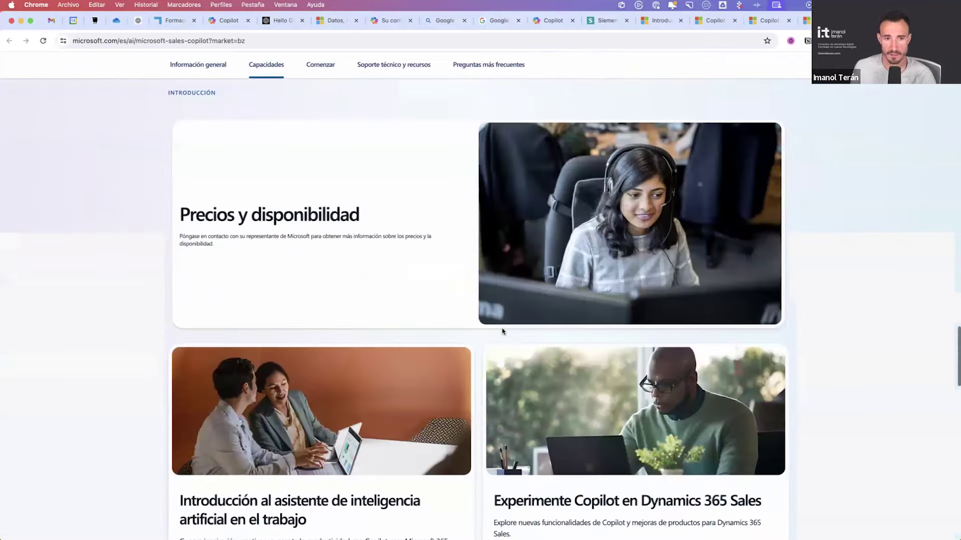
pyautogui.tripleClick(218, 238)
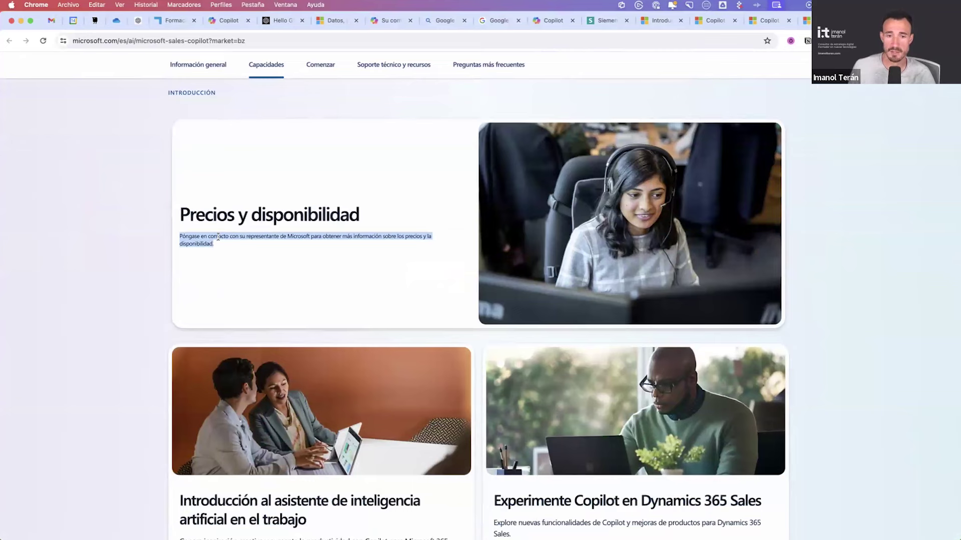
# Step: Open the Documentación resource for Copilot for Sales and highlight the start of the note in its introduction article
pyautogui.scroll(-10, 220, 240)
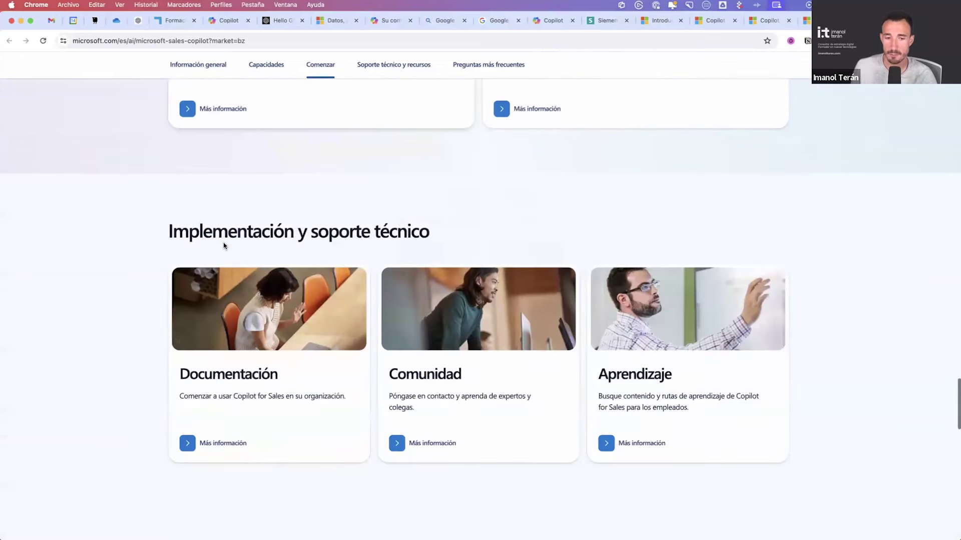
pyautogui.scroll(-1, 228, 270)
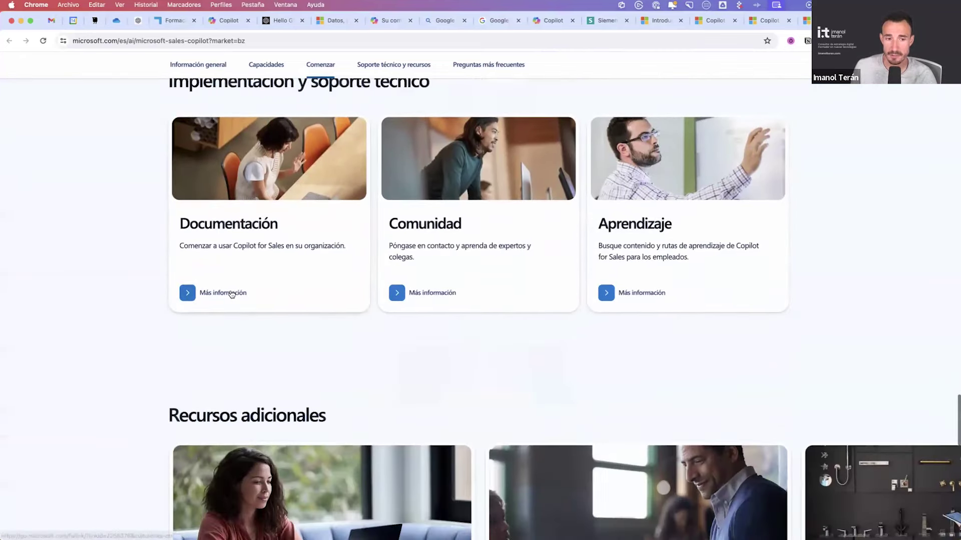
pyautogui.click(232, 293)
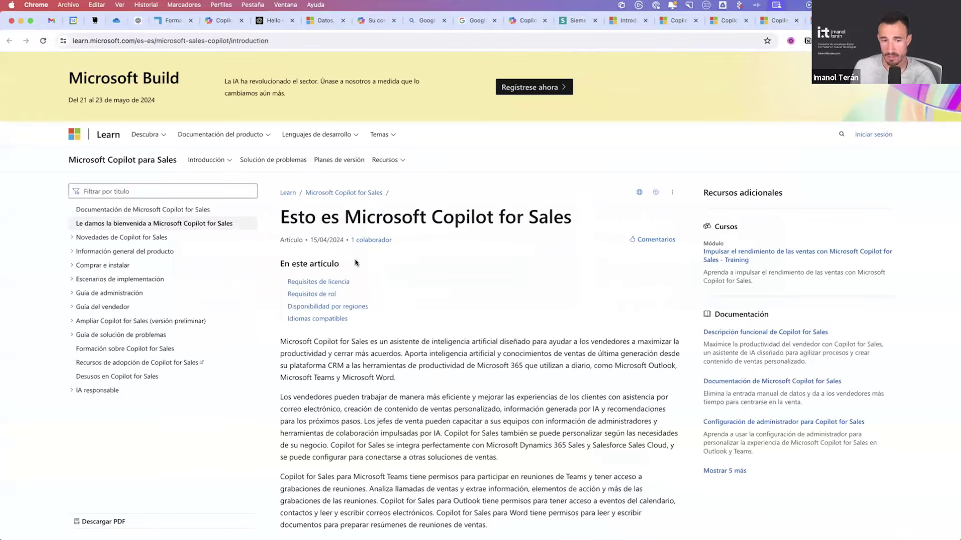
pyautogui.scroll(-3, 356, 263)
pyautogui.moveTo(288, 490); pyautogui.dragTo(497, 488)
# Step: Play the "How Copilot for Sales works" video in full screen, skim through it to about 4:33, and leave full screen
pyautogui.scroll(-4, 523, 426)
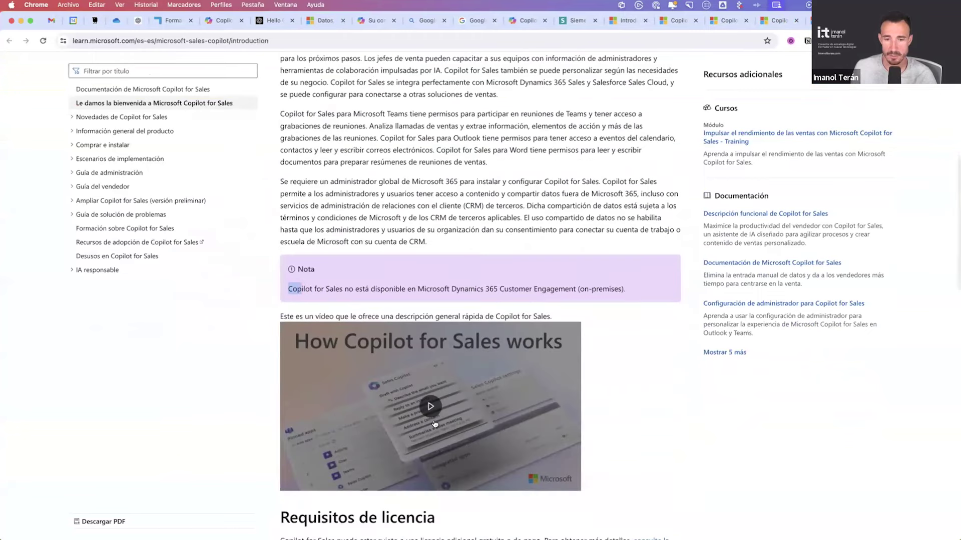
pyautogui.click(430, 400)
pyautogui.click(570, 480)
pyautogui.click(183, 529)
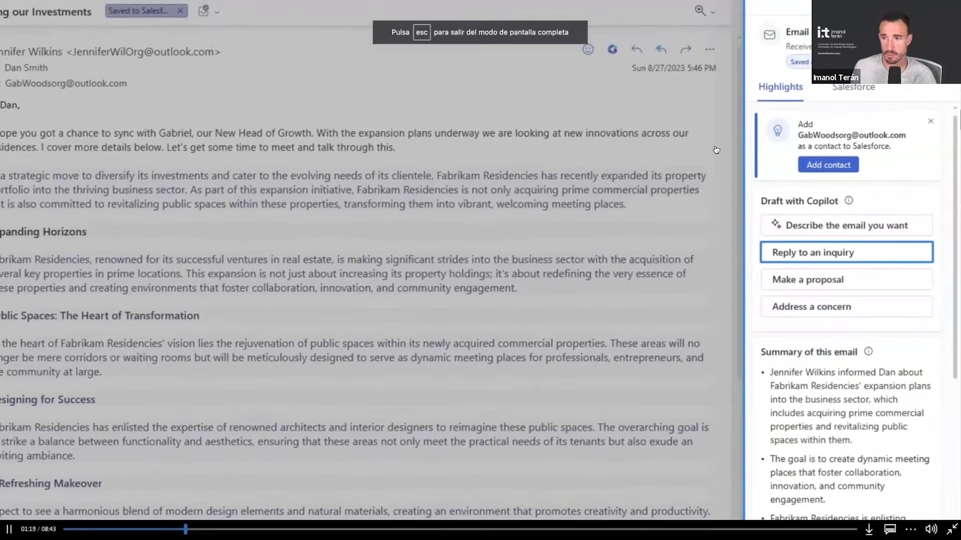
pyautogui.click(279, 529)
pyautogui.click(393, 529)
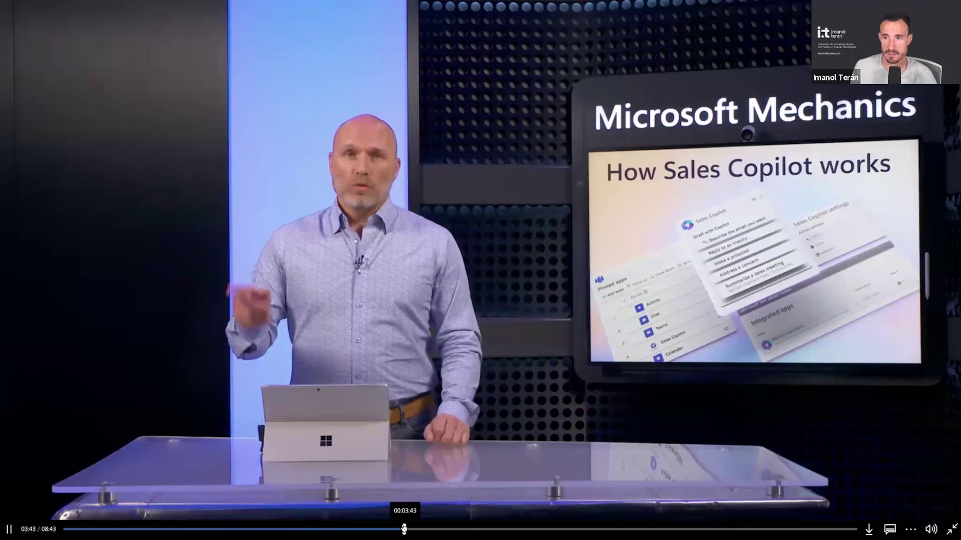
pyautogui.click(436, 529)
pyautogui.click(476, 529)
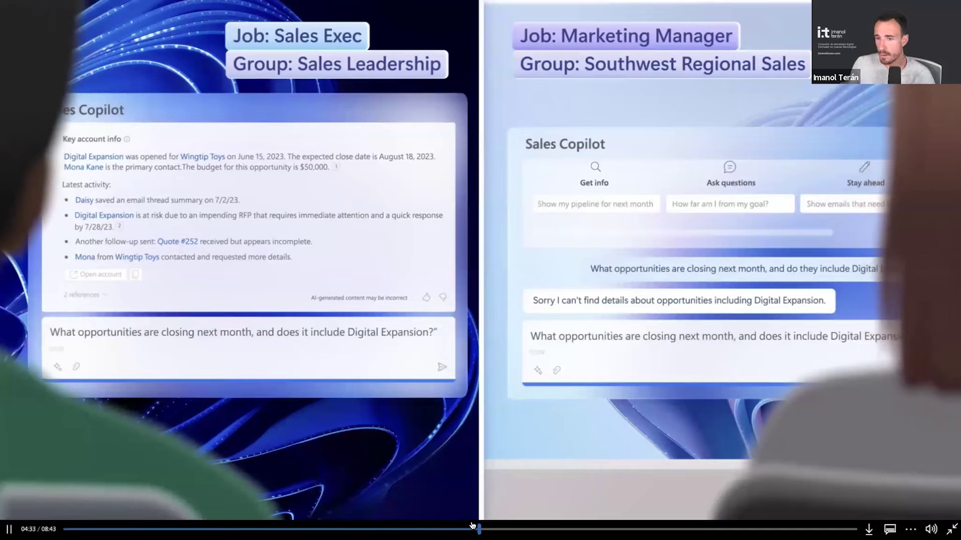
pyautogui.press('Escape')
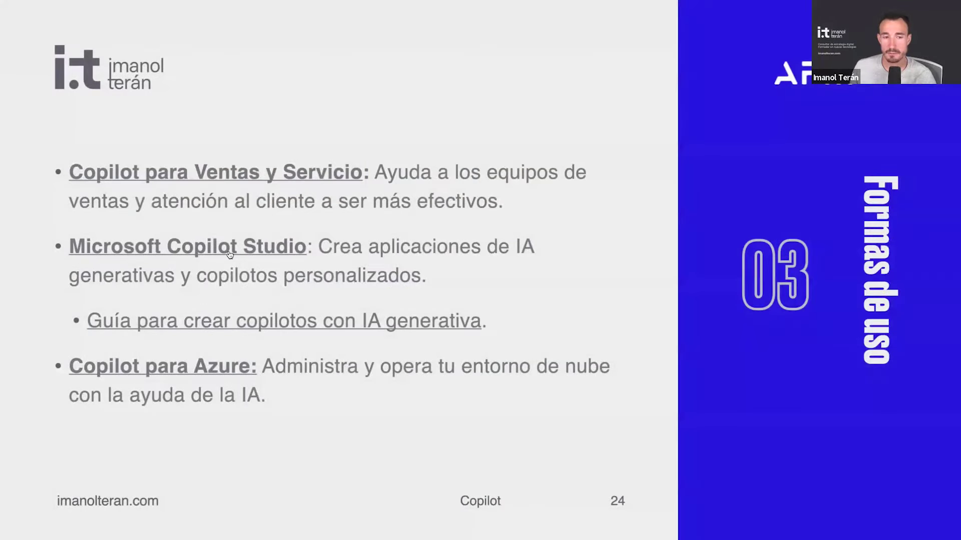
# Step: Open the slide's Copilot para Azure link and highlight the heading about managing operations from the cloud to the edge
pyautogui.click(200, 371)
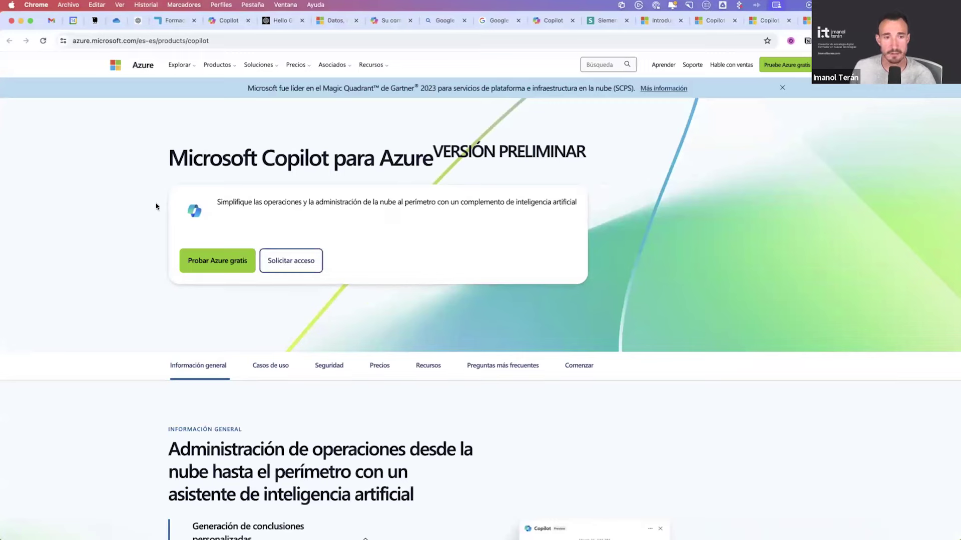
pyautogui.scroll(-2, 278, 443)
pyautogui.scroll(-5, 279, 443)
pyautogui.moveTo(168, 252); pyautogui.dragTo(415, 300)
# Step: Review the Copilot para Azure features, use cases and security sections, and return to the slideshow
pyautogui.scroll(-2, 462, 440)
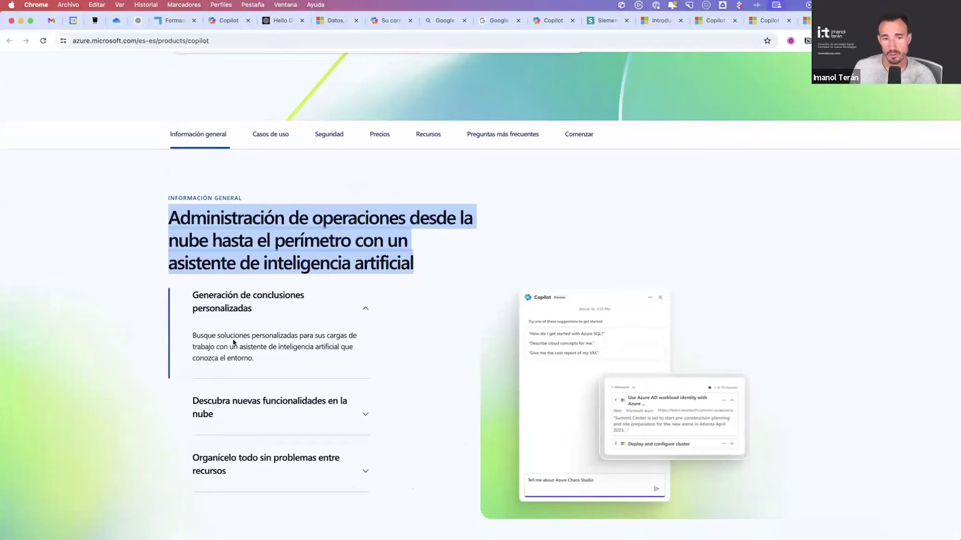
pyautogui.scroll(-5, 235, 343)
pyautogui.scroll(-12, 238, 349)
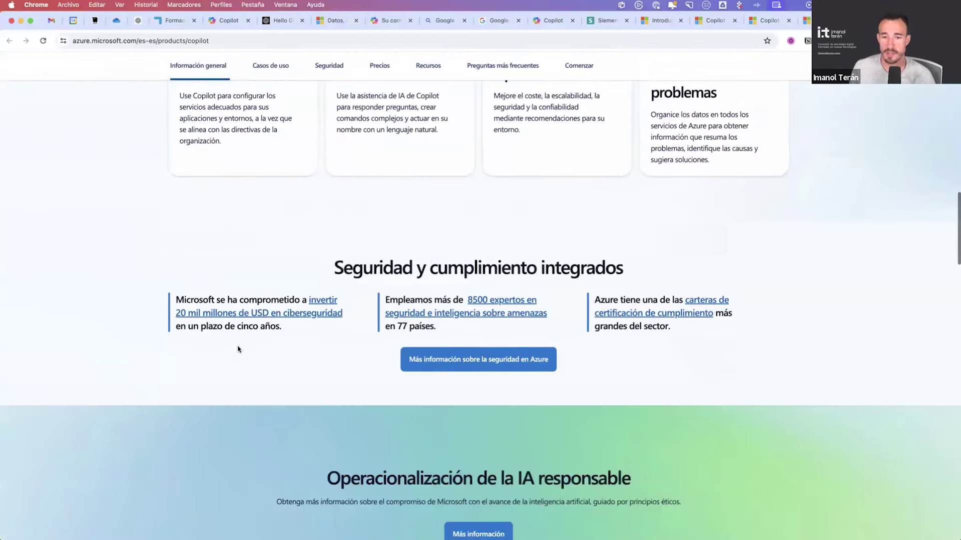
pyautogui.scroll(-5, 239, 348)
pyautogui.scroll(-1, 238, 348)
pyautogui.press('super+Tab')
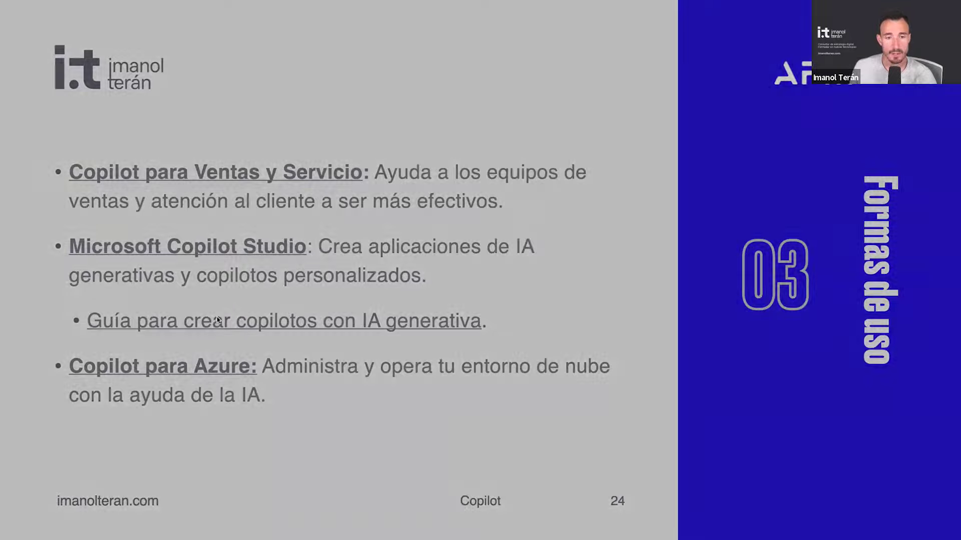
# Step: Open the linked guide on creating copilots with generative AI and skim its introduction and prerequisites
pyautogui.click(217, 317)
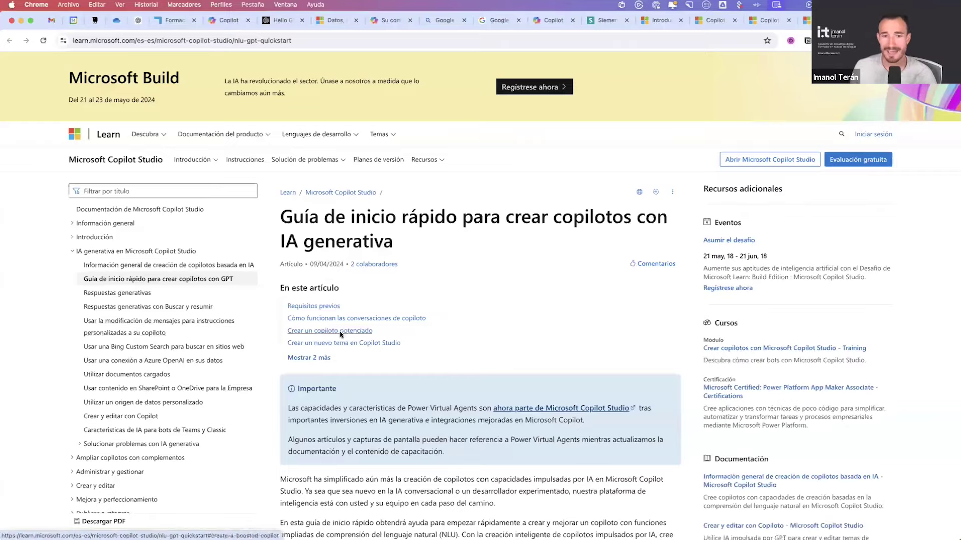
pyautogui.scroll(-12, 470, 325)
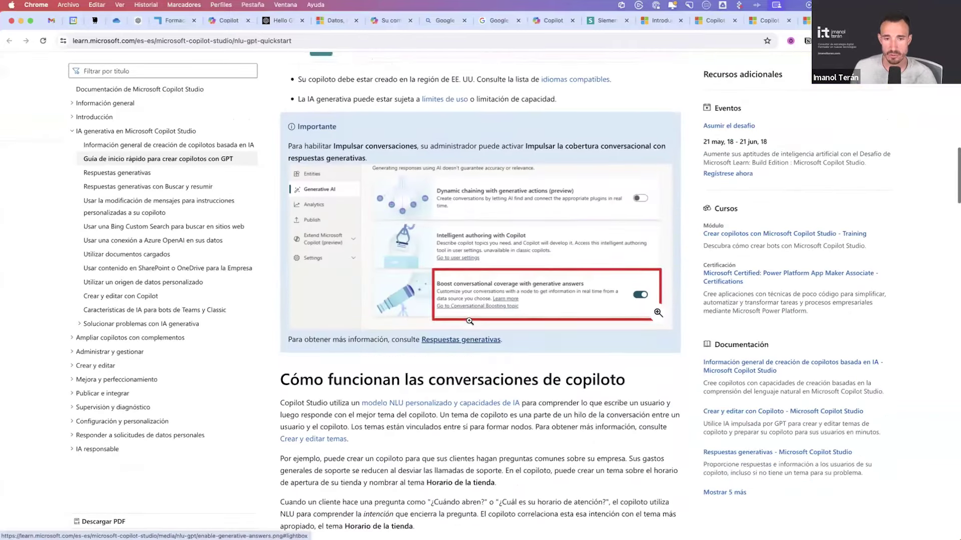
pyautogui.scroll(15, 469, 324)
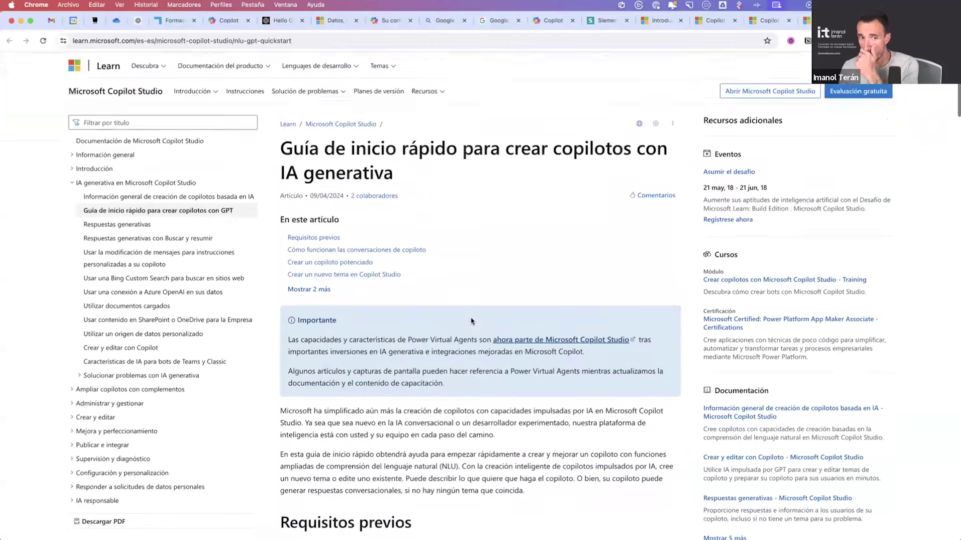
pyautogui.scroll(-4, 470, 323)
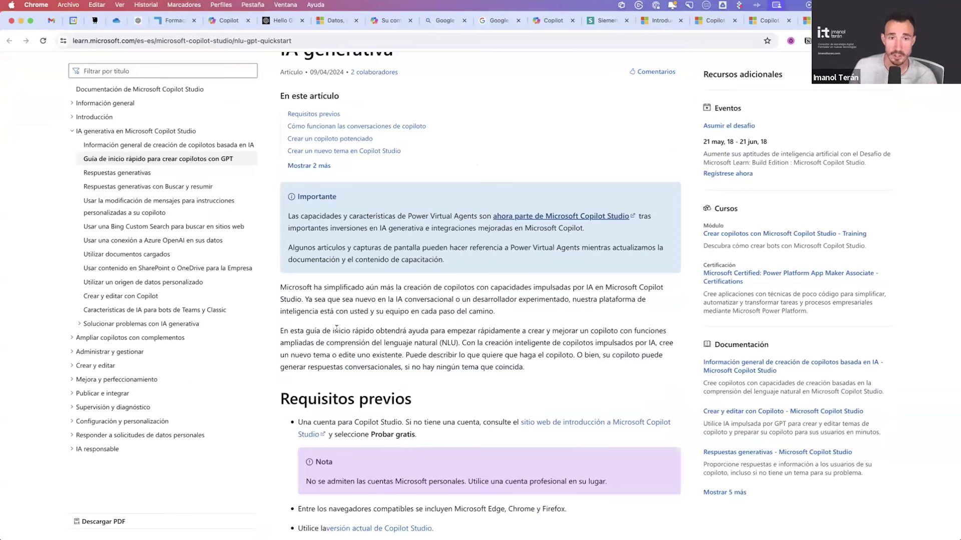
# Step: Go to the article's section "Crear un copiloto potenciado" and review the creation, topic and testing instructions that follow
pyautogui.click(352, 140)
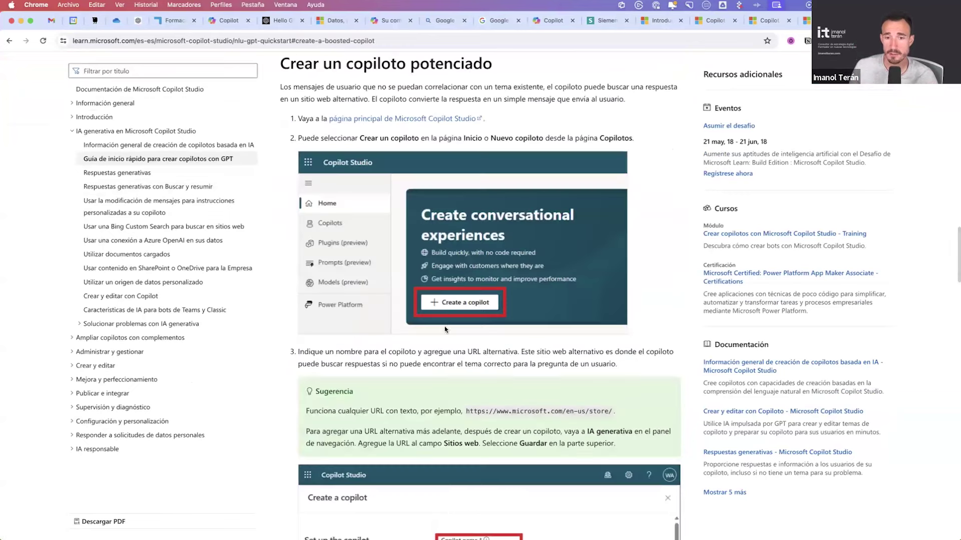
pyautogui.scroll(-8, 441, 345)
pyautogui.scroll(-8, 451, 341)
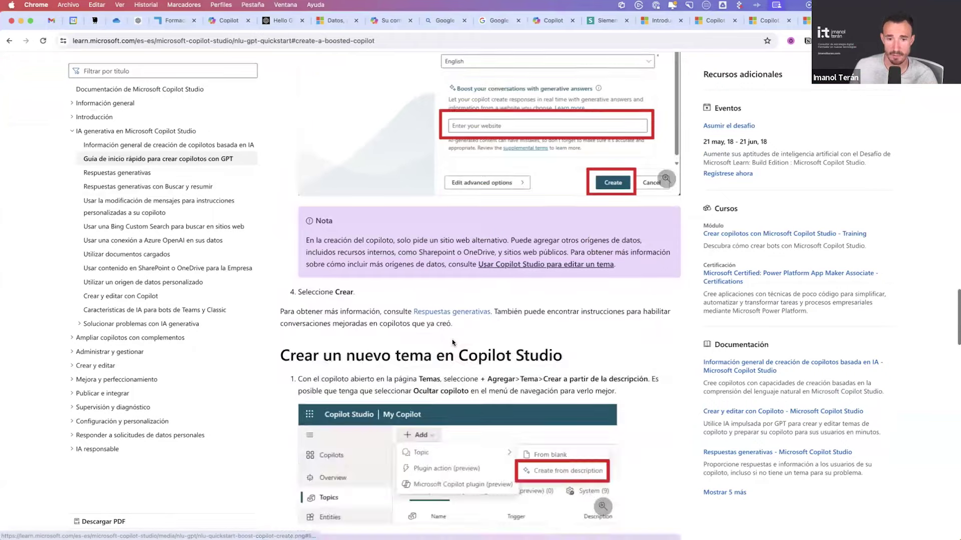
pyautogui.scroll(-15, 453, 339)
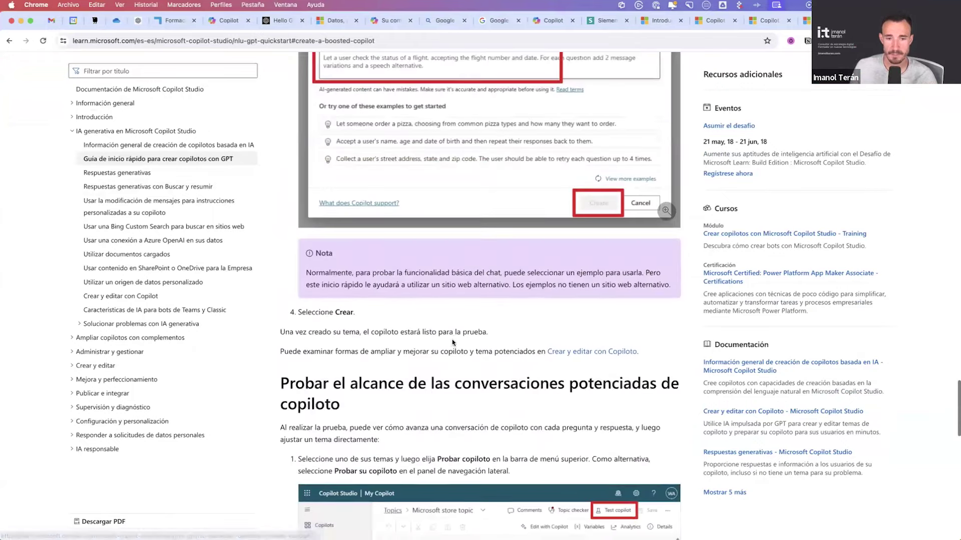
pyautogui.scroll(-10, 453, 340)
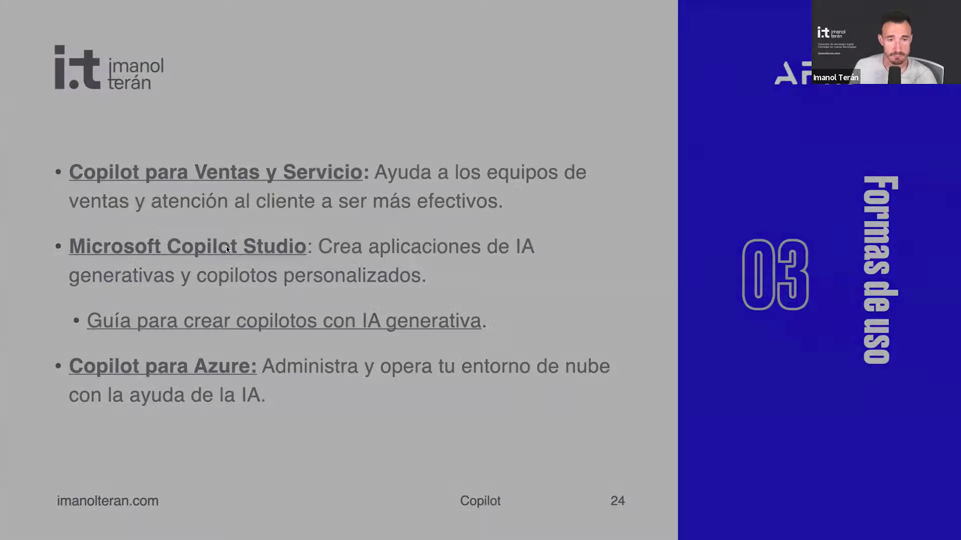
# Step: Follow the slide's Microsoft Copilot Studio link, then search the web for "copilot studio" and open Microsoft's product page
pyautogui.click(227, 246)
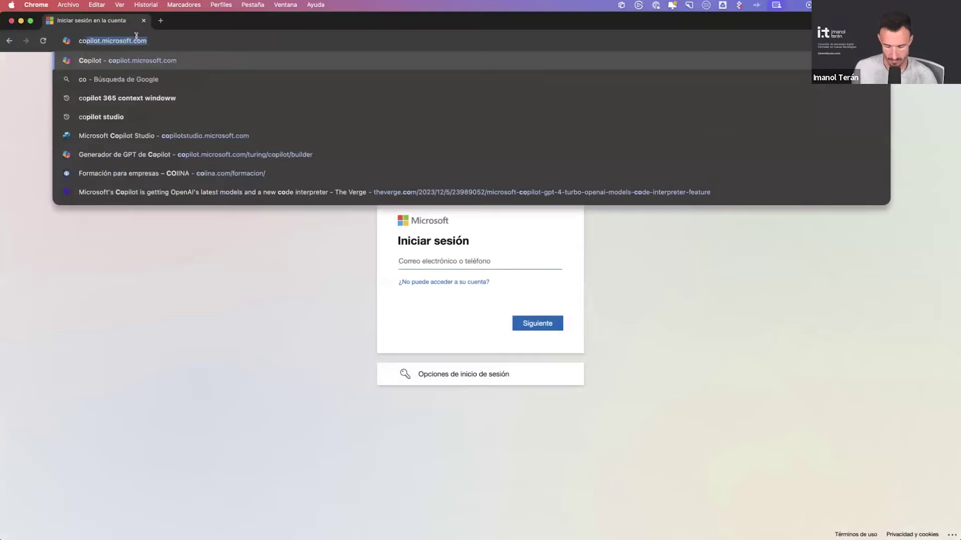
pyautogui.write('pilot studio')
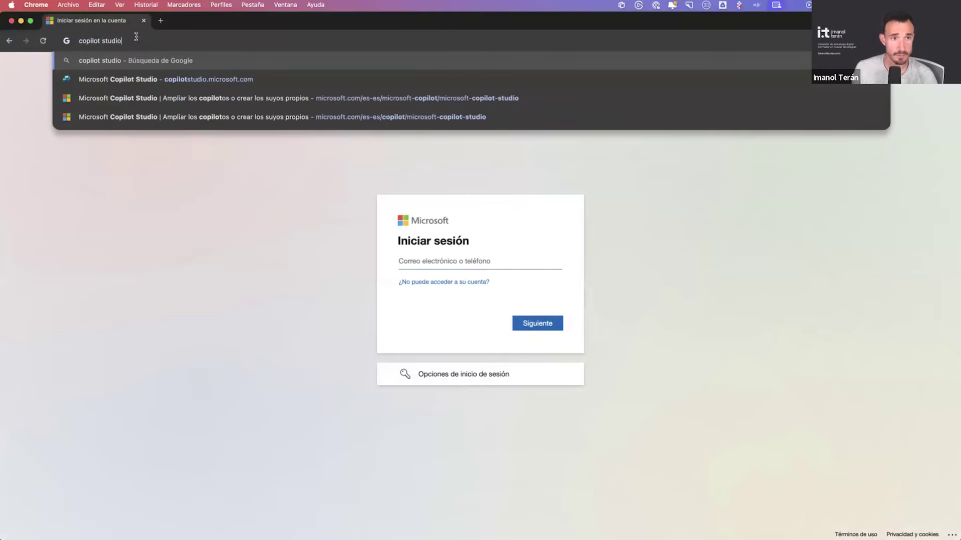
pyautogui.press('Return')
pyautogui.click(257, 158)
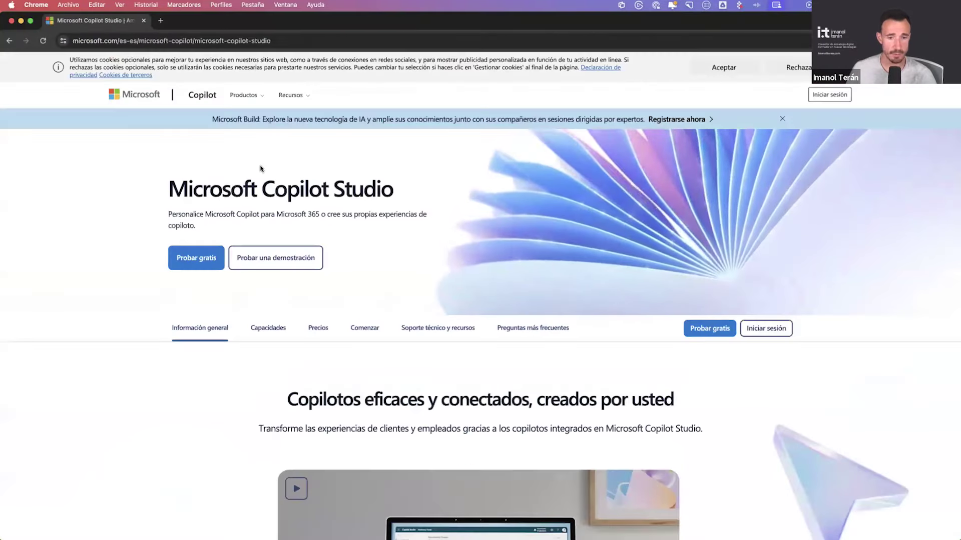
# Step: Highlight the product page's tagline, play the Microsoft Copilot Studio video in full screen with raised volume, and close it
pyautogui.scroll(-5, 422, 361)
pyautogui.moveTo(265, 213); pyautogui.dragTo(693, 210)
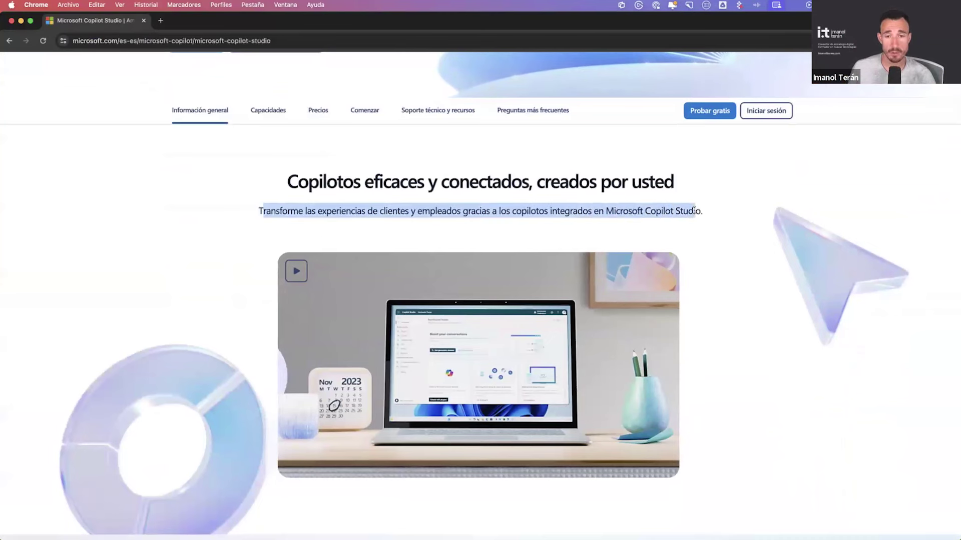
pyautogui.click(312, 270)
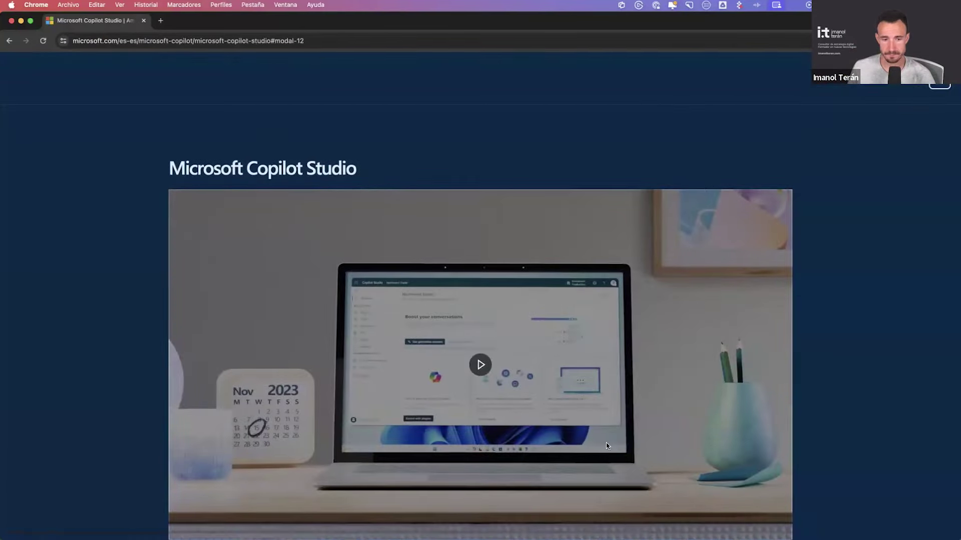
pyautogui.click(481, 353)
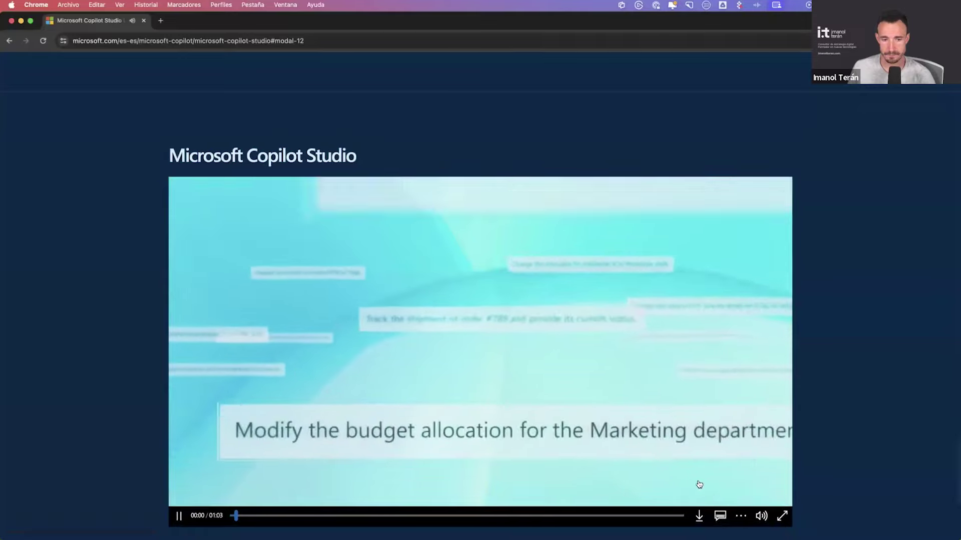
pyautogui.click(783, 518)
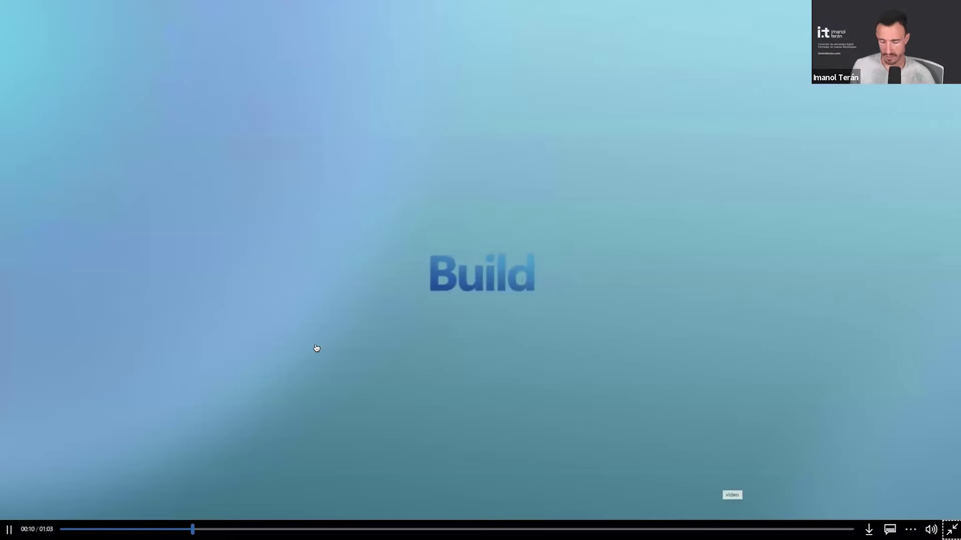
pyautogui.press('Up')
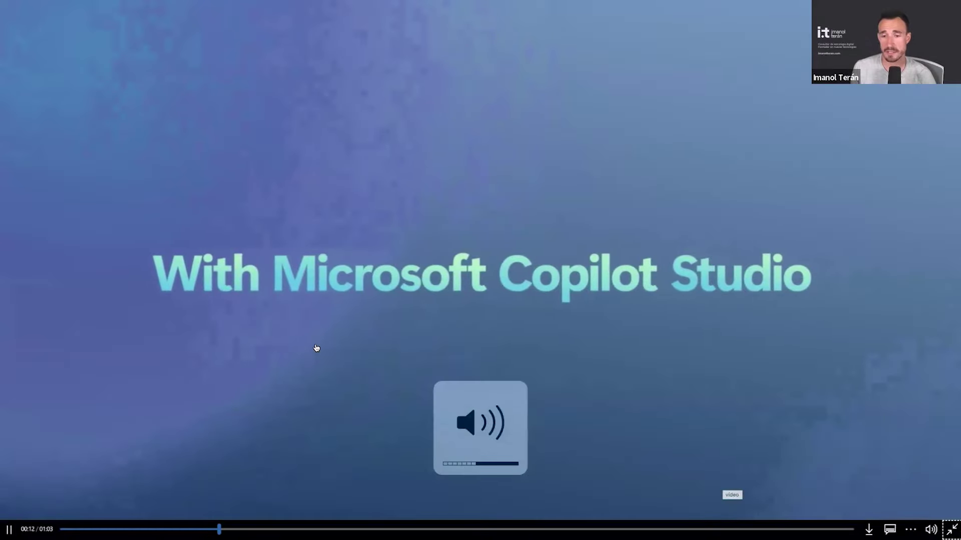
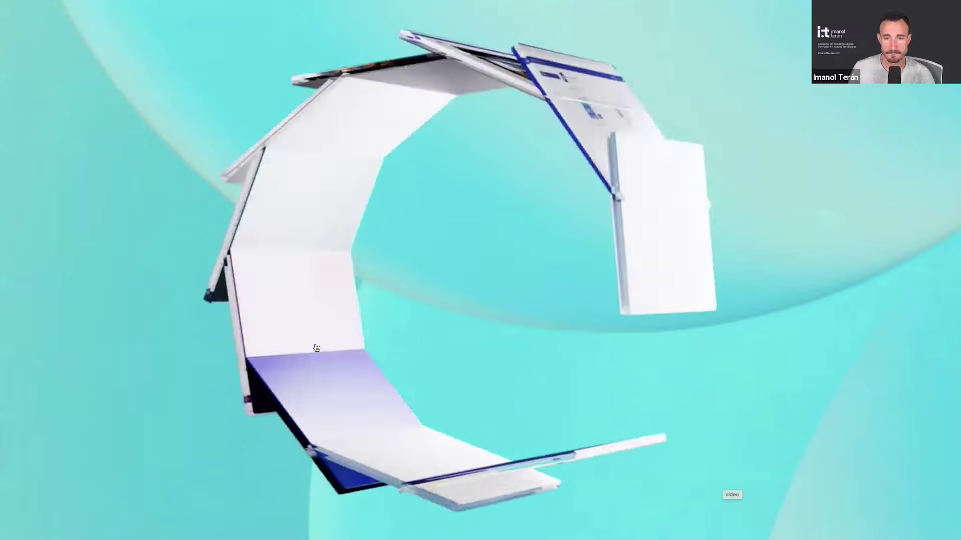
pyautogui.press('Escape')
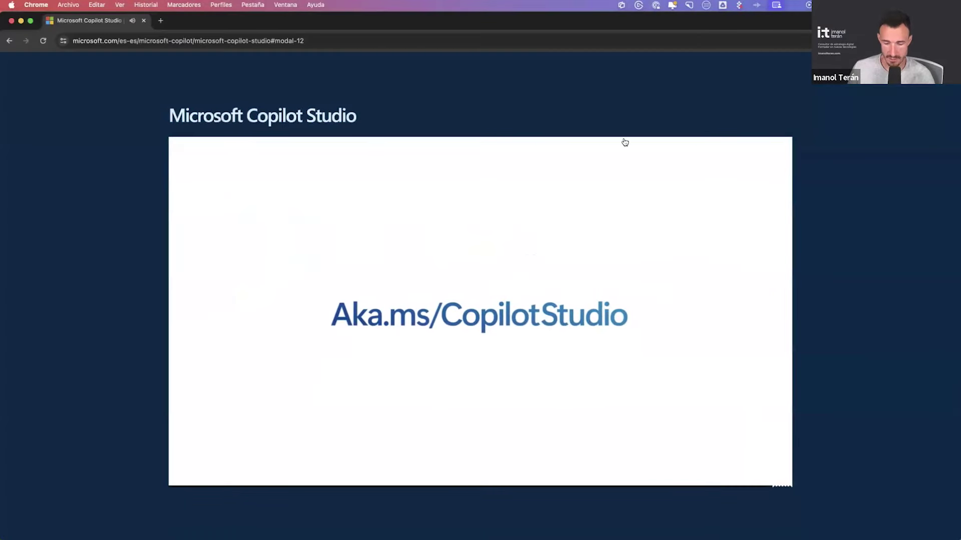
pyautogui.press('Escape')
# Step: Examine the capabilities on automating workflows and using the power of your data under "Su copiloto, a su manera"
pyautogui.scroll(-15, 652, 202)
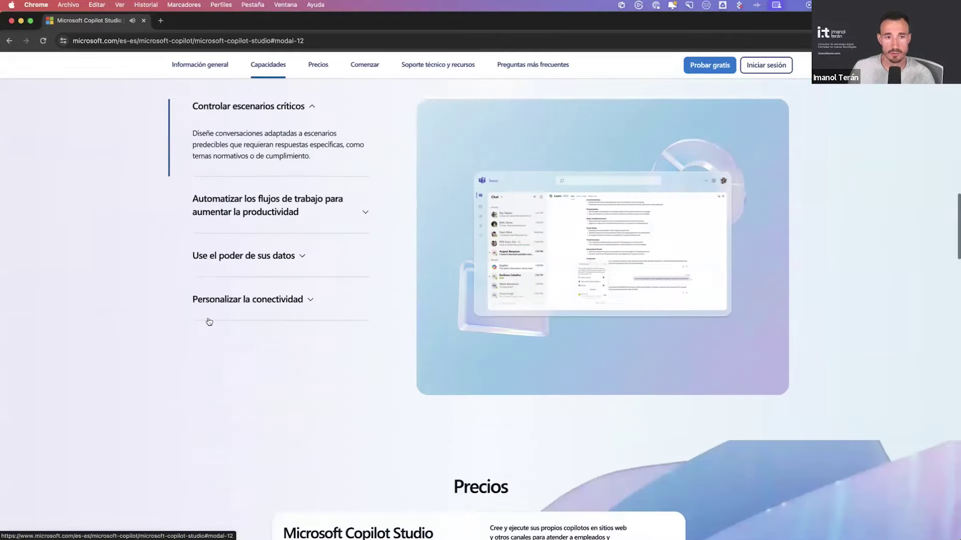
pyautogui.scroll(3, 209, 321)
pyautogui.click(279, 370)
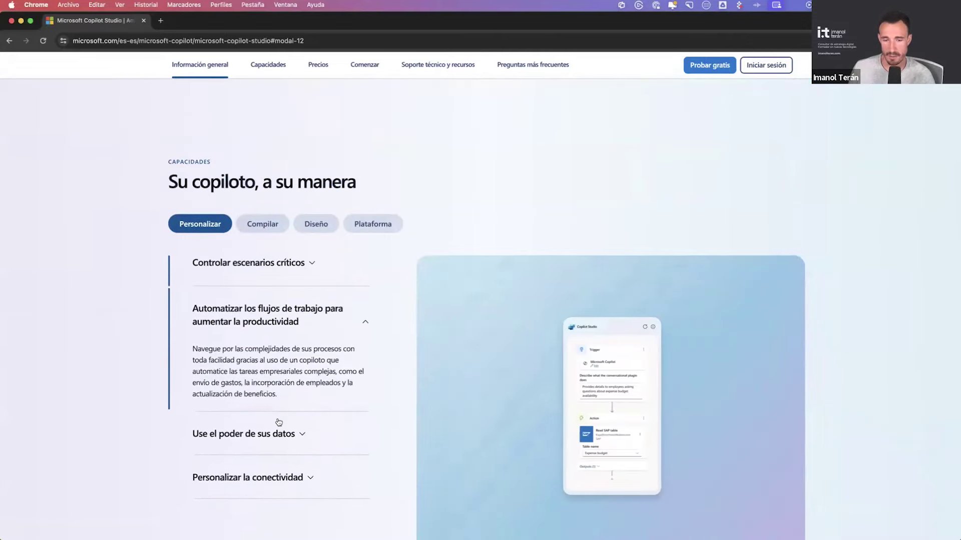
pyautogui.click(278, 435)
pyautogui.scroll(-3, 275, 432)
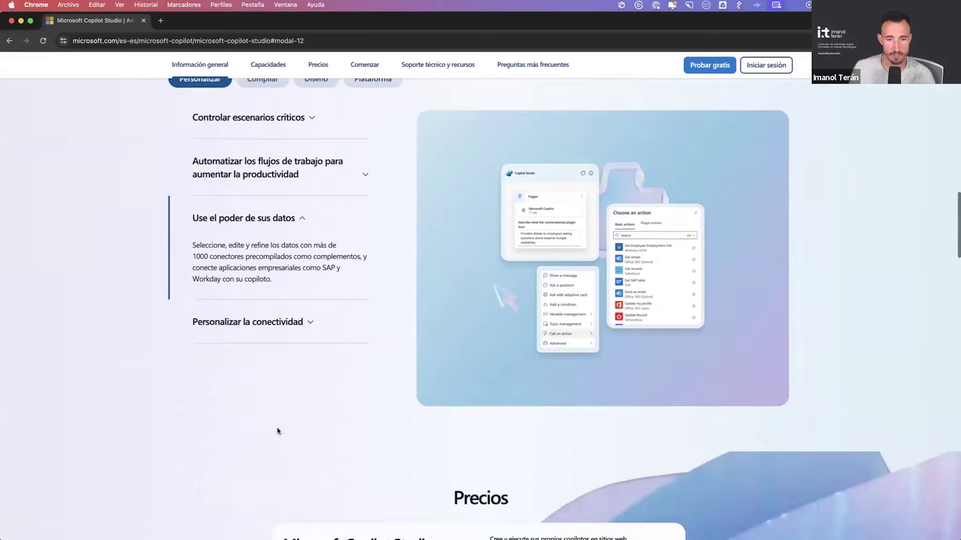
pyautogui.click(310, 202)
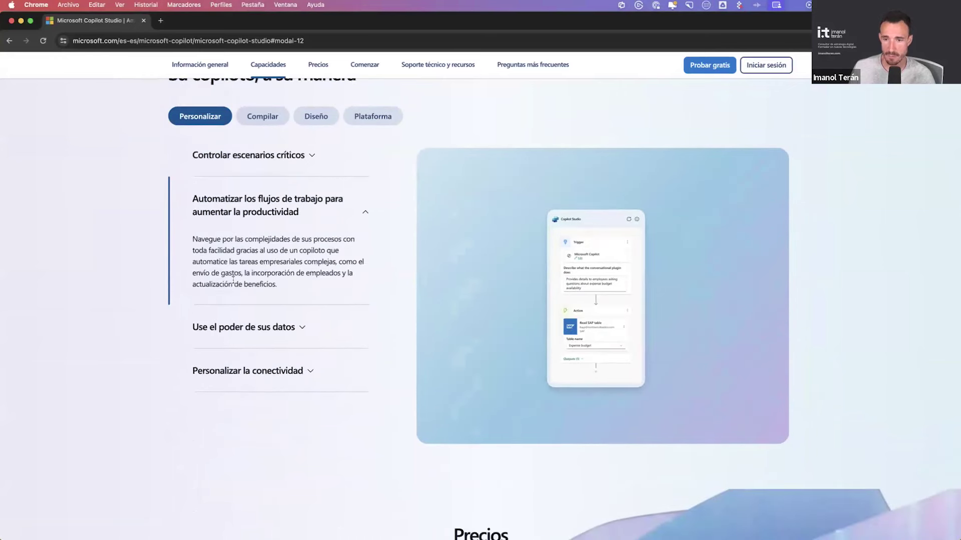
# Step: Examine the Microsoft Copilot Studio pricing card, highlighting its product name, price and monthly message allowance
pyautogui.scroll(-7, 167, 301)
pyautogui.scroll(-2, 177, 306)
pyautogui.moveTo(388, 321); pyautogui.dragTo(268, 263)
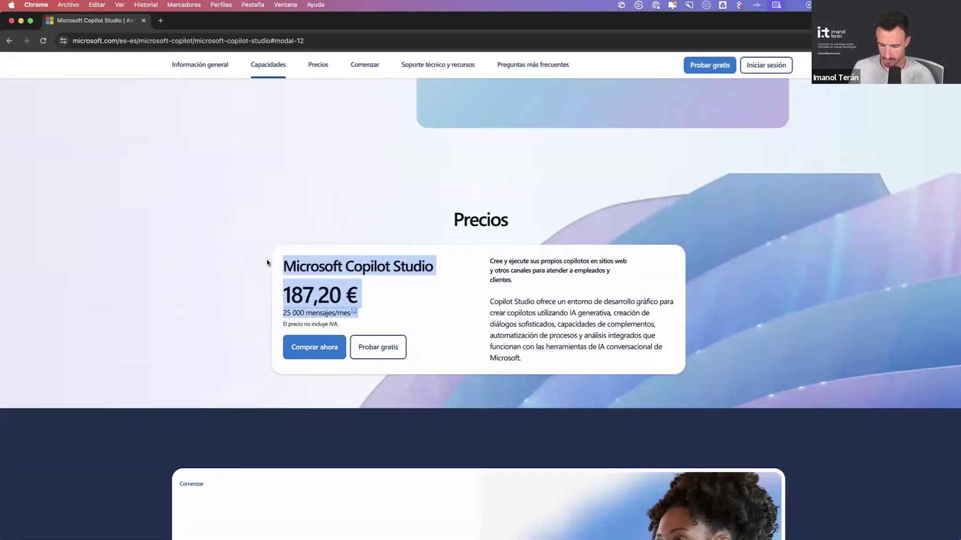
pyautogui.click(252, 254)
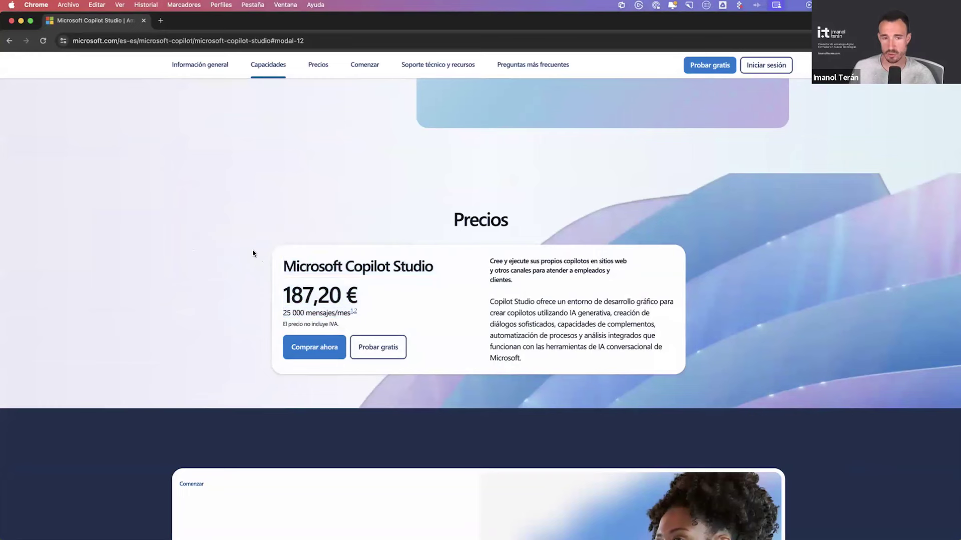
pyautogui.scroll(-2, 258, 265)
pyautogui.moveTo(276, 182); pyautogui.dragTo(365, 225)
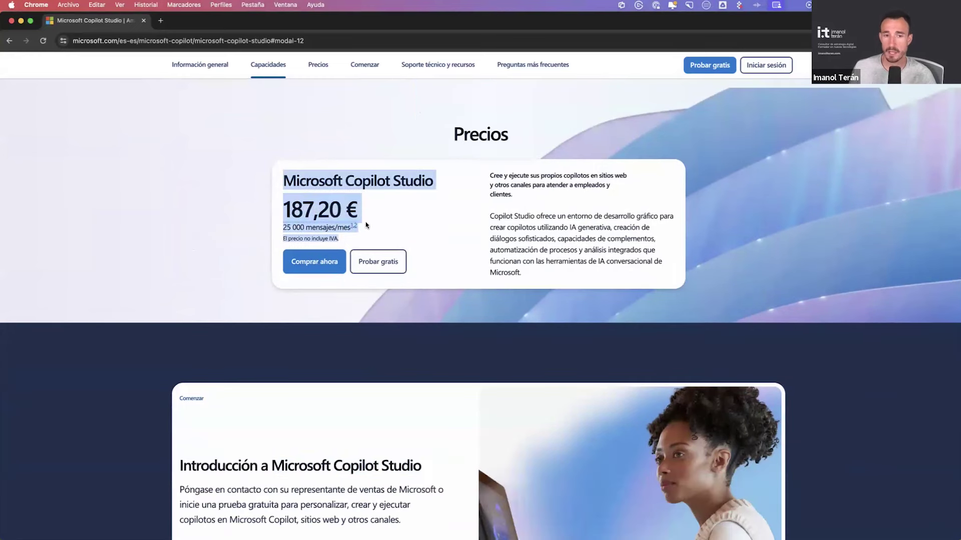
pyautogui.click(408, 234)
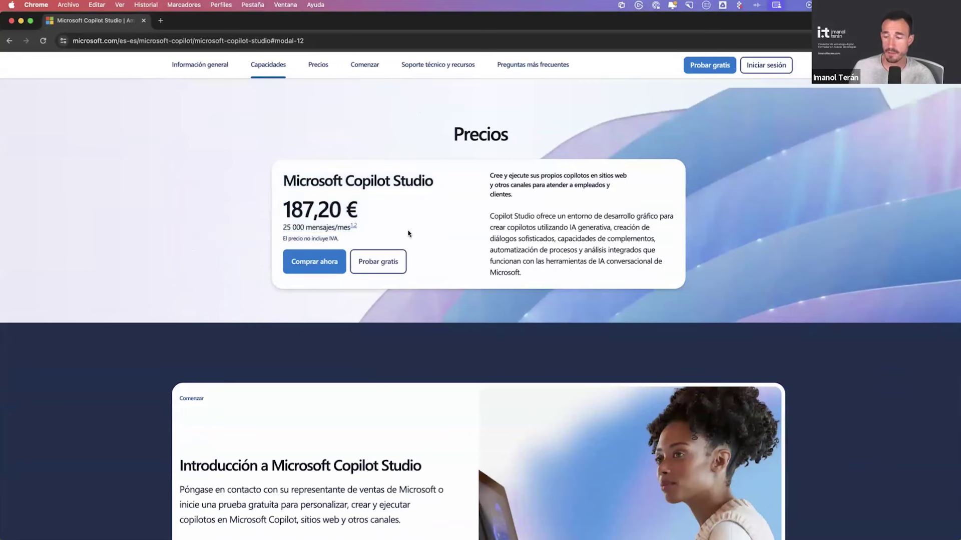
pyautogui.moveTo(326, 199); pyautogui.dragTo(281, 181)
pyautogui.scroll(-5, 337, 315)
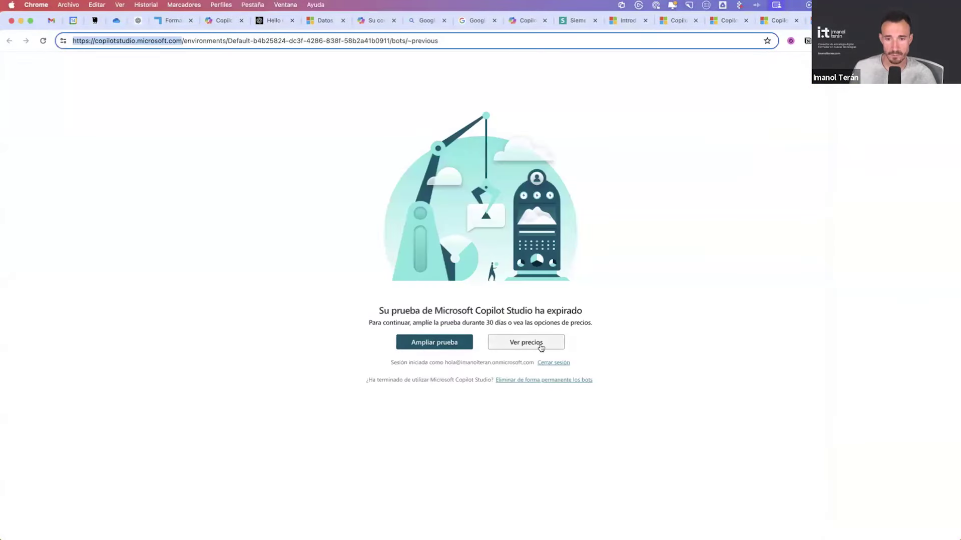
# Step: Open the pricing options from the expired Copilot Studio trial page
pyautogui.click(386, 315)
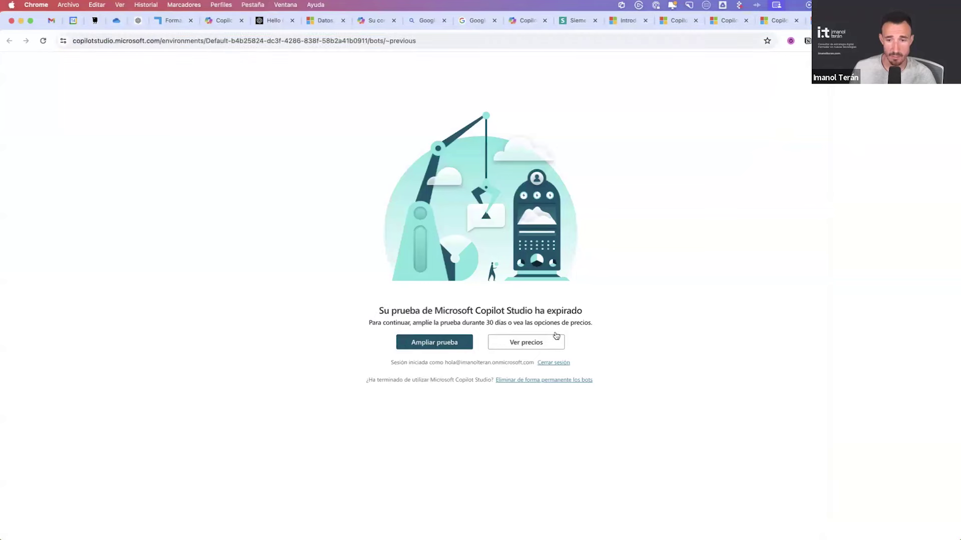
pyautogui.click(548, 343)
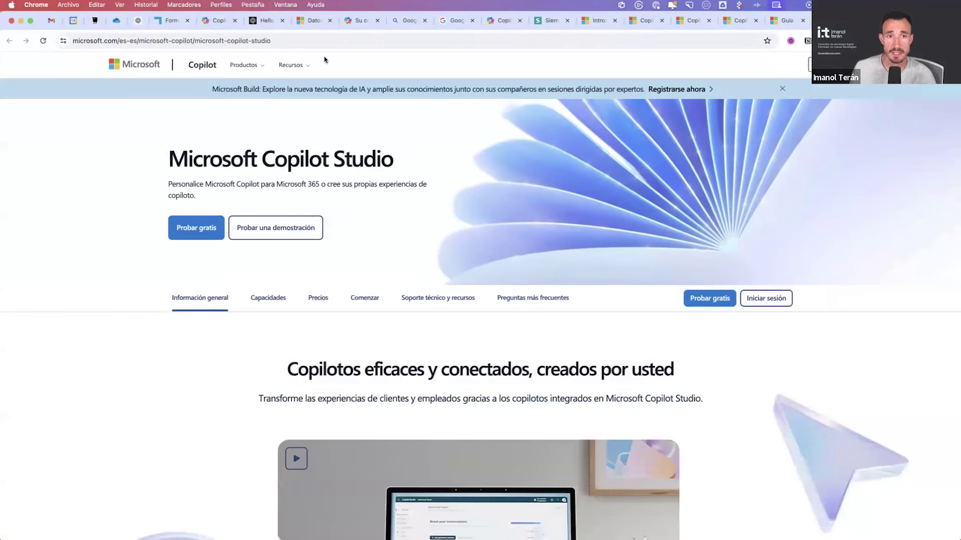
# Step: Search the web for "copilot power bi" and open the Microsoft Learn article "Introducción de Copilot para Power BI"
pyautogui.click(329, 40)
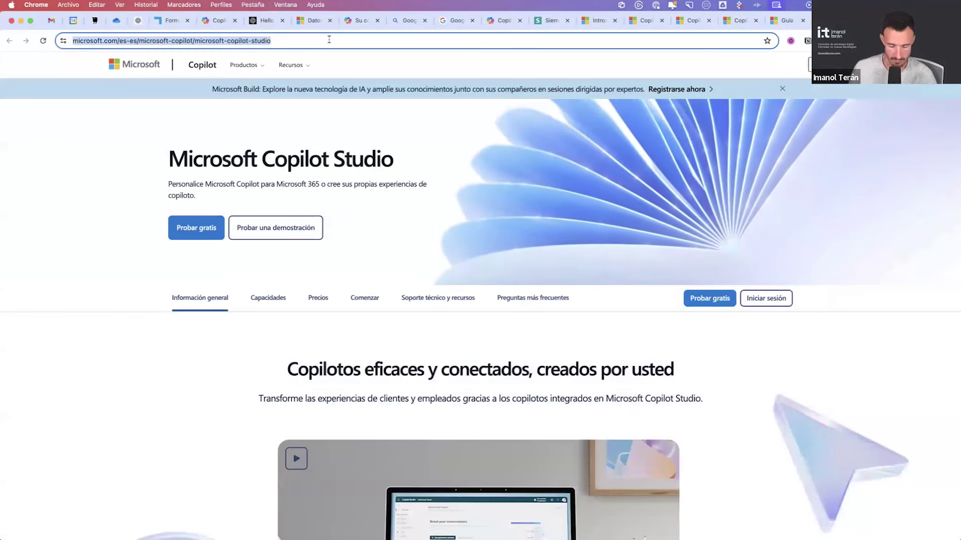
pyautogui.write('copilot power bi')
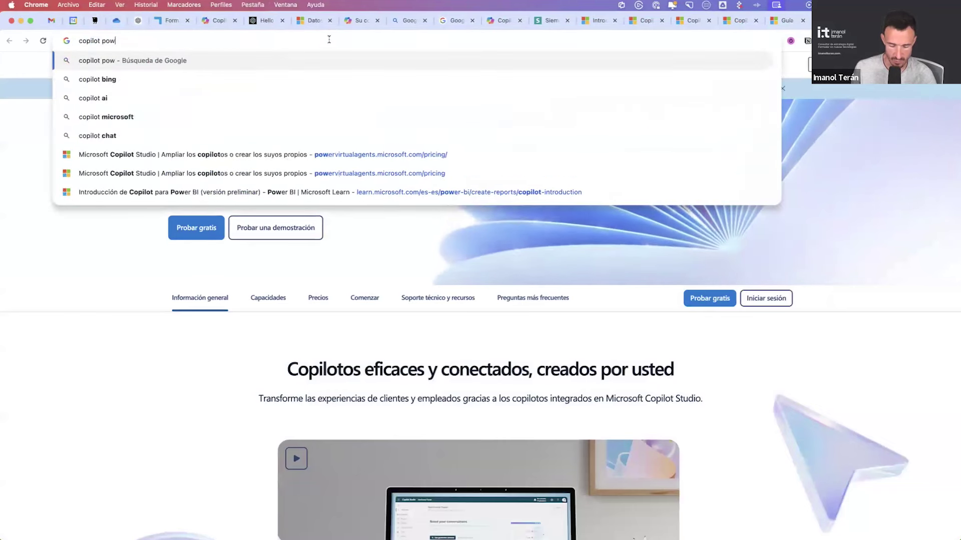
pyautogui.press('Return')
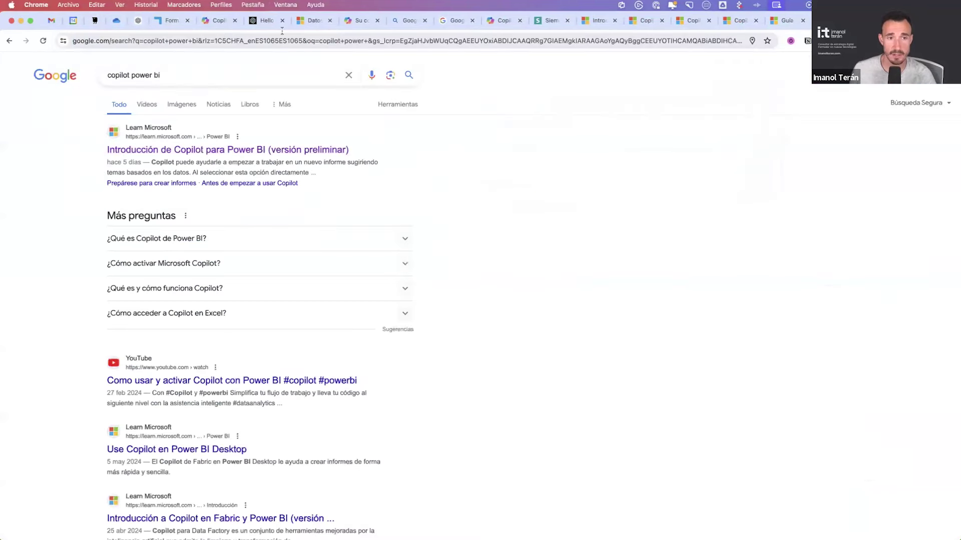
pyautogui.click(228, 150)
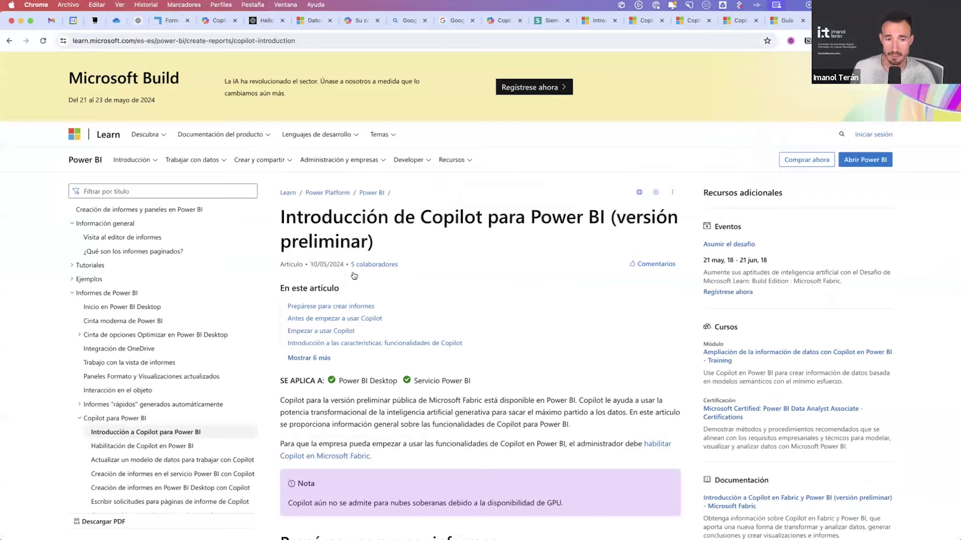
# Step: Highlight the article's note on sovereign clouds and read the section "Prepárese para crear informes"
pyautogui.scroll(-2, 454, 444)
pyautogui.tripleClick(449, 464)
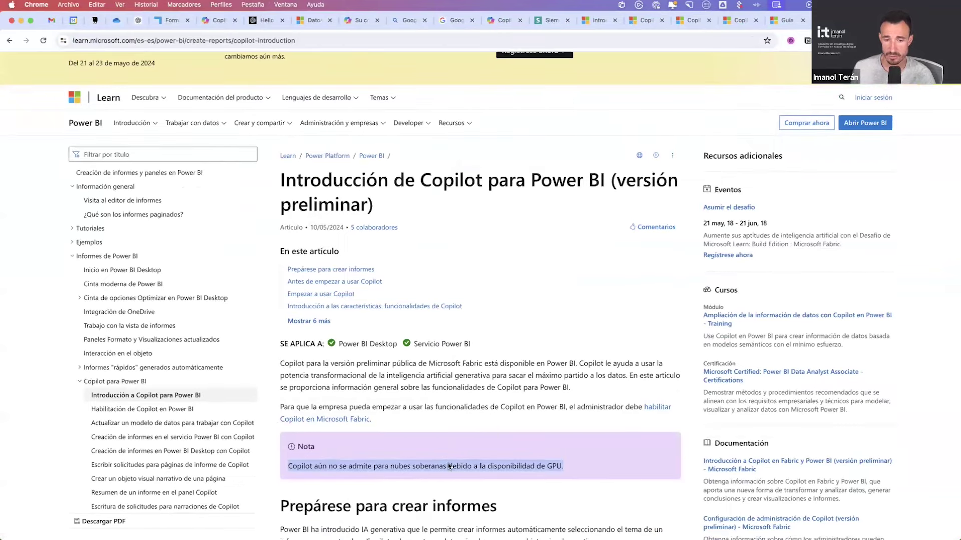
pyautogui.scroll(-5, 430, 421)
pyautogui.scroll(-3, 425, 406)
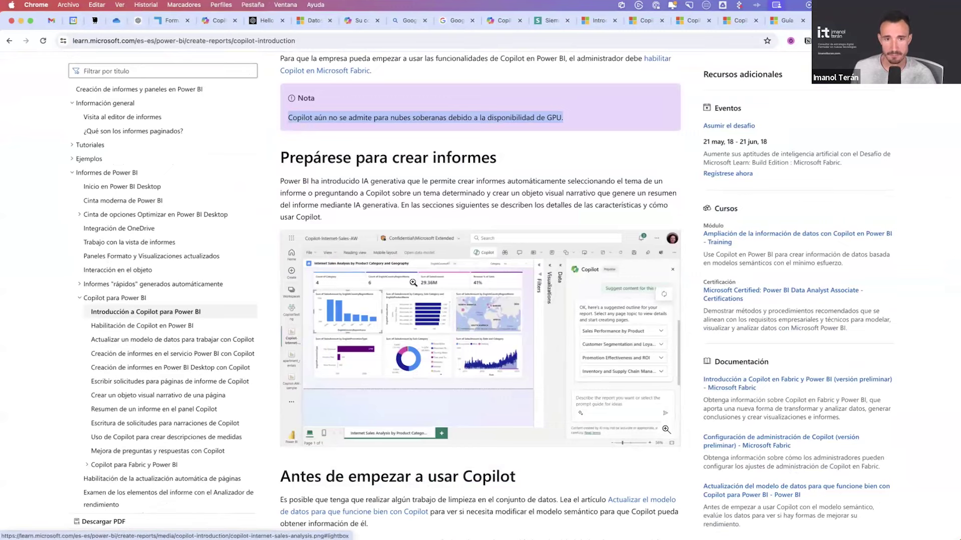
# Step: Switch to the Keynote presentation, review the slides from "365 Copilot" through the practical cases to "Prompting", and leave the slideshow
pyautogui.scroll(-15, 413, 282)
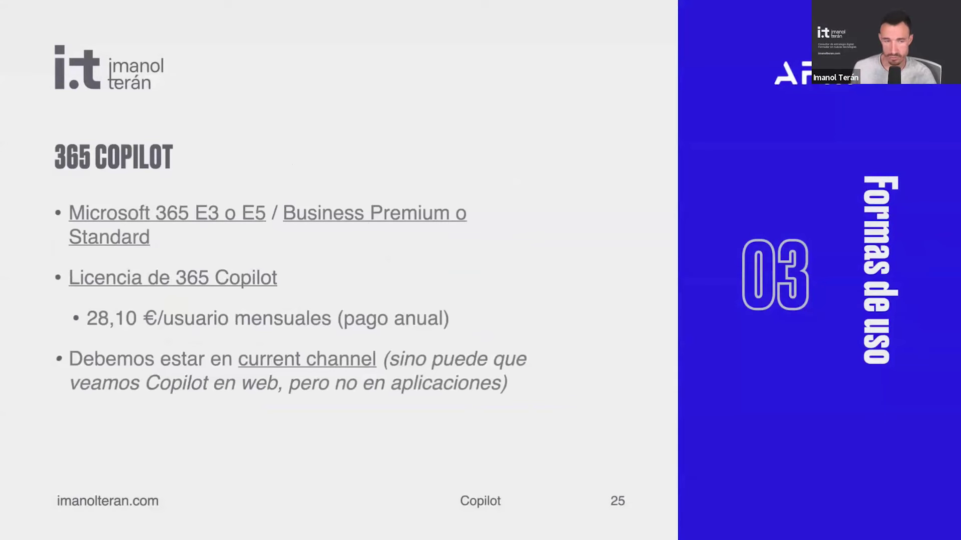
pyautogui.press('Right')
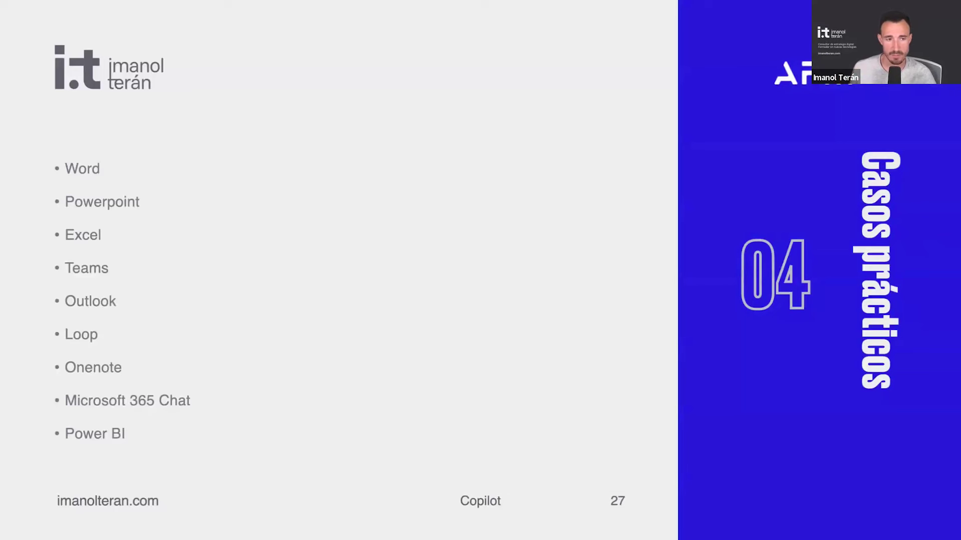
pyautogui.press('Right')
pyautogui.press('Right')
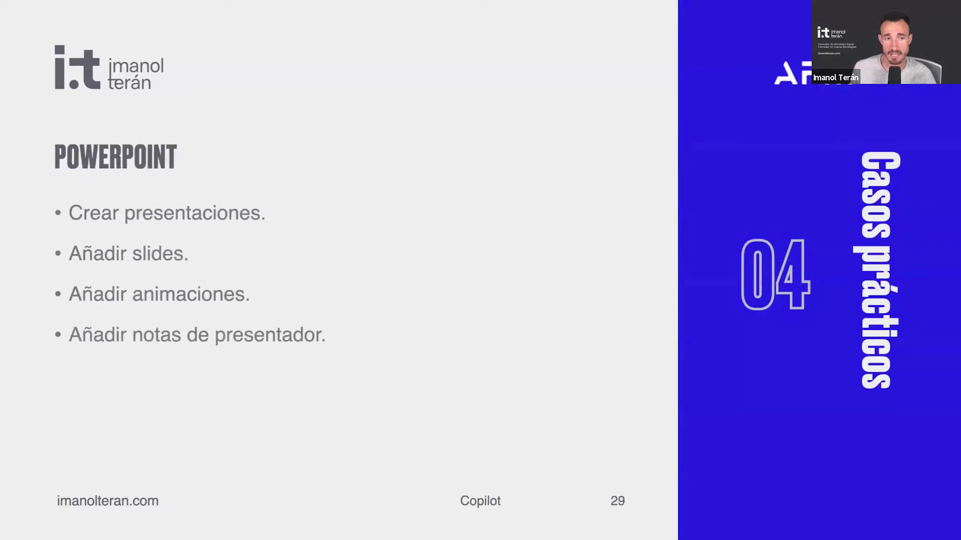
pyautogui.press('Right')
pyautogui.press('Left')
pyautogui.press('Right')
pyautogui.press('Right')
pyautogui.press('Right')
pyautogui.press('Right')
pyautogui.press('Right')
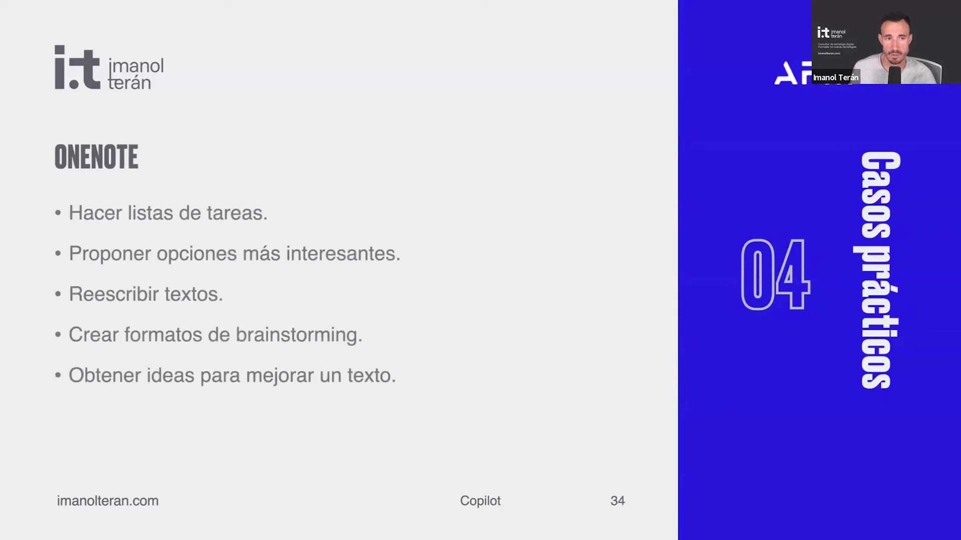
pyautogui.press('Right')
pyautogui.press('Right')
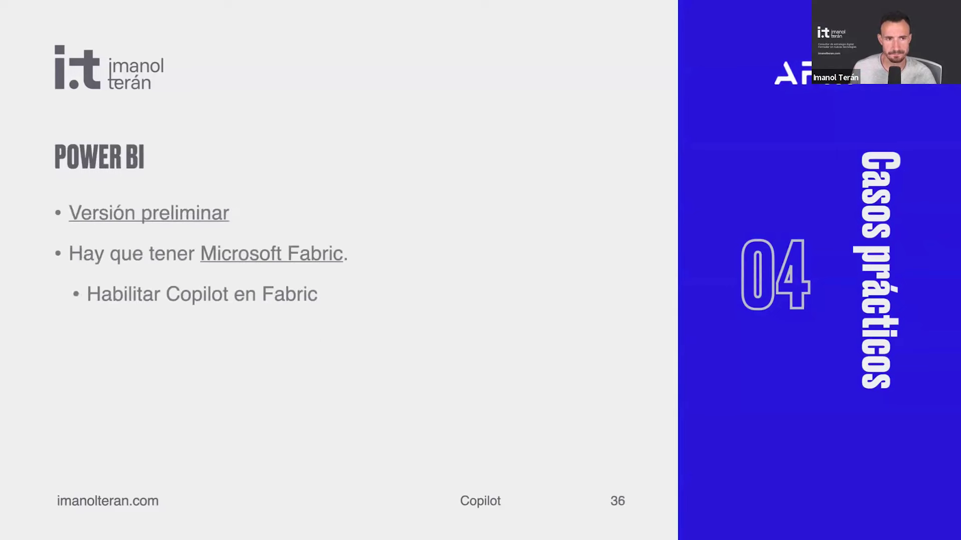
pyautogui.press('Right')
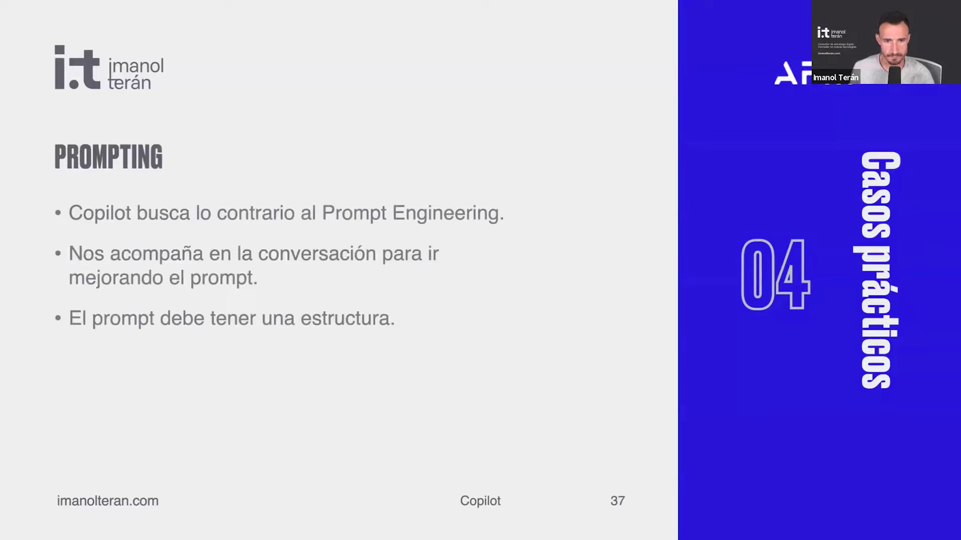
pyautogui.press('Escape')
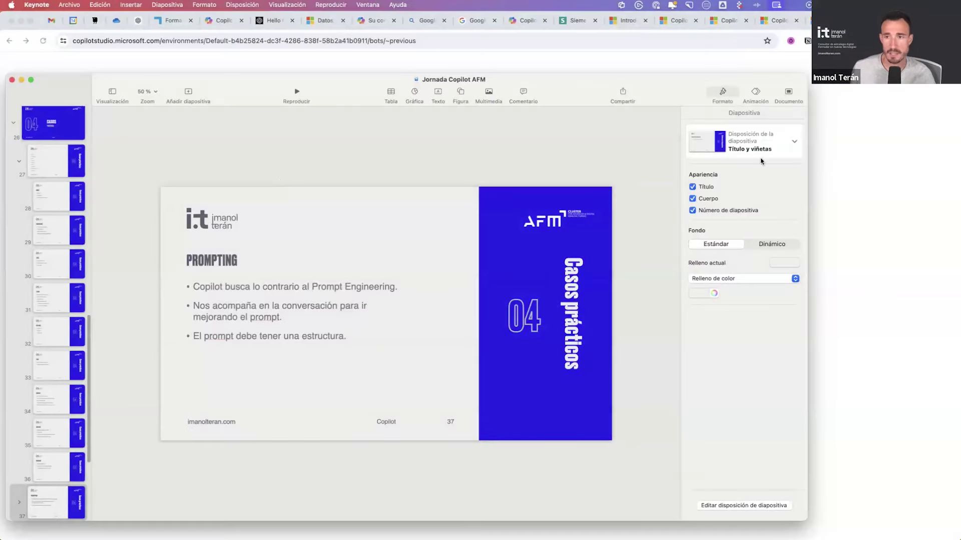
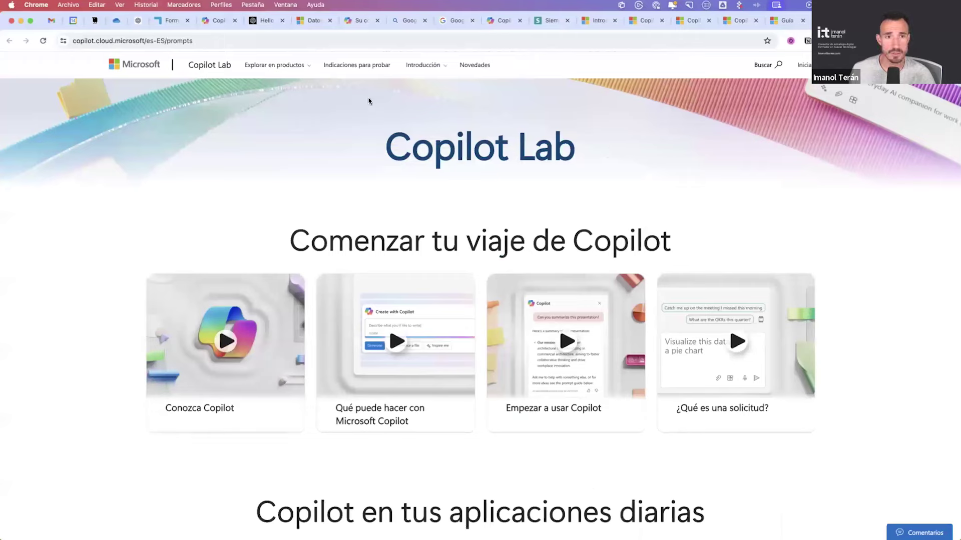
# Step: Open the full catalogue of prompts to try in Copilot Lab and sign in with the organization's account
pyautogui.scroll(-15, 358, 278)
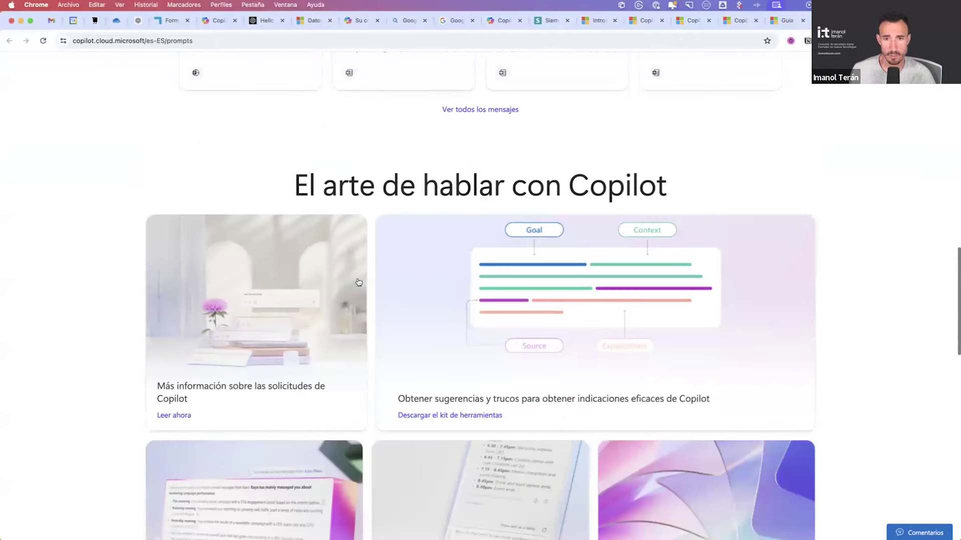
pyautogui.scroll(4, 358, 283)
pyautogui.scroll(1, 358, 283)
pyautogui.click(478, 372)
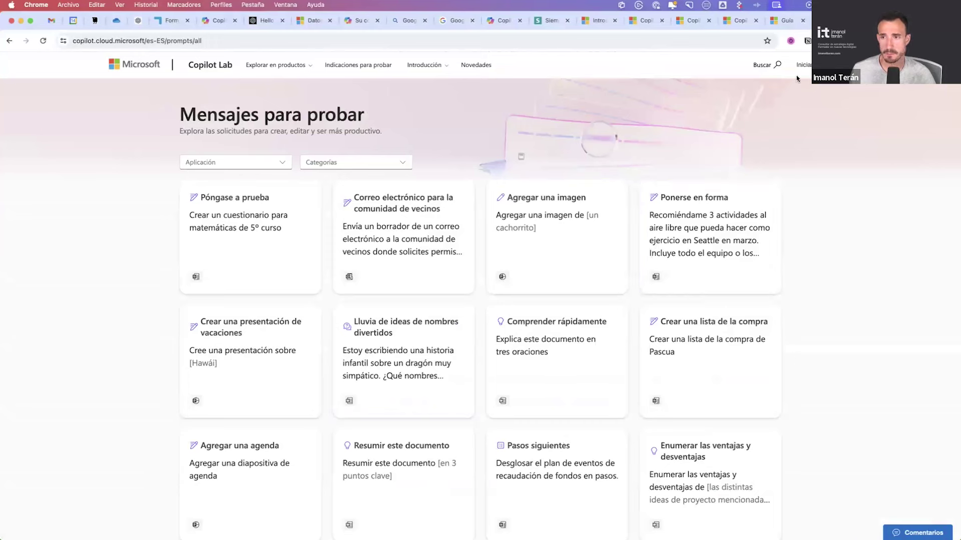
pyautogui.click(803, 65)
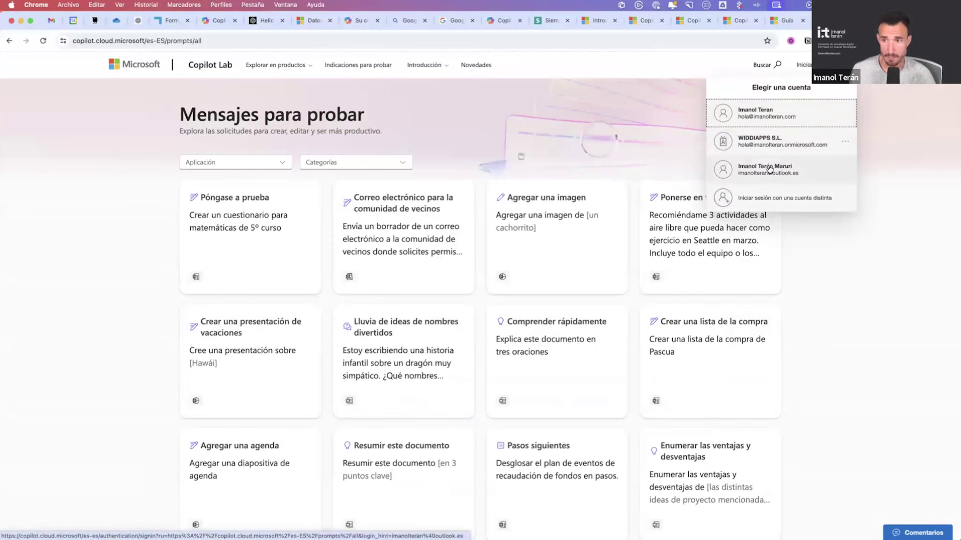
pyautogui.click(751, 145)
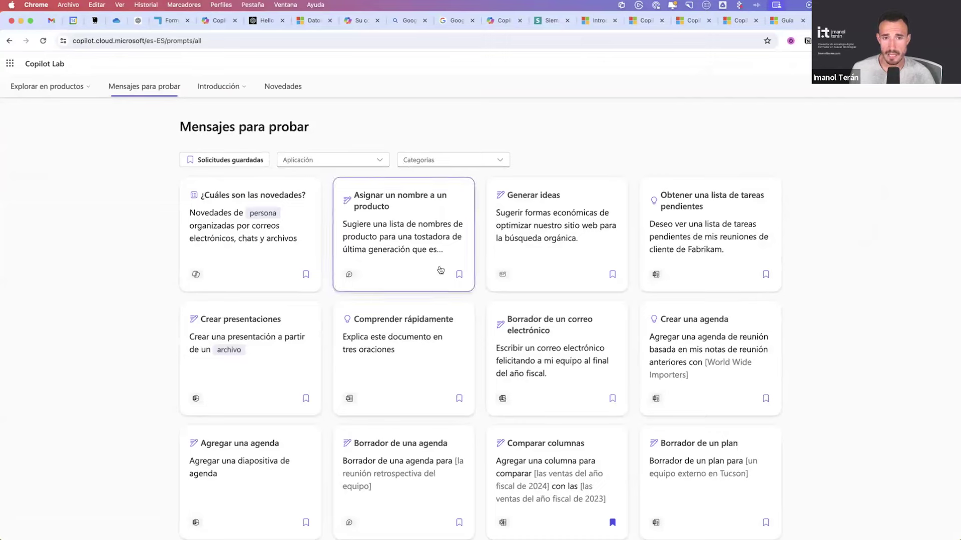
# Step: Look through the "Mensajes para probar" catalogue down to its quick suggestions and frequently asked questions
pyautogui.scroll(-5, 417, 240)
pyautogui.scroll(-7, 417, 240)
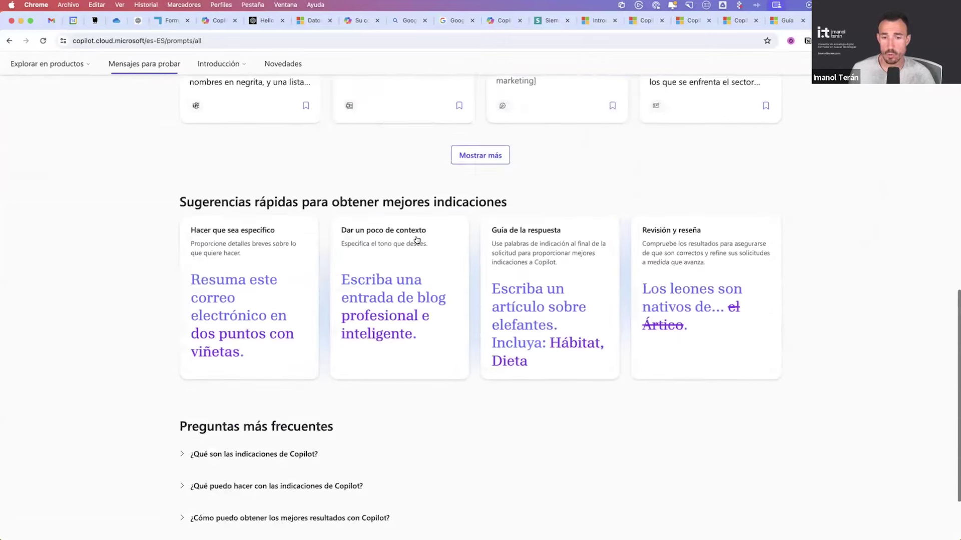
pyautogui.scroll(12, 417, 240)
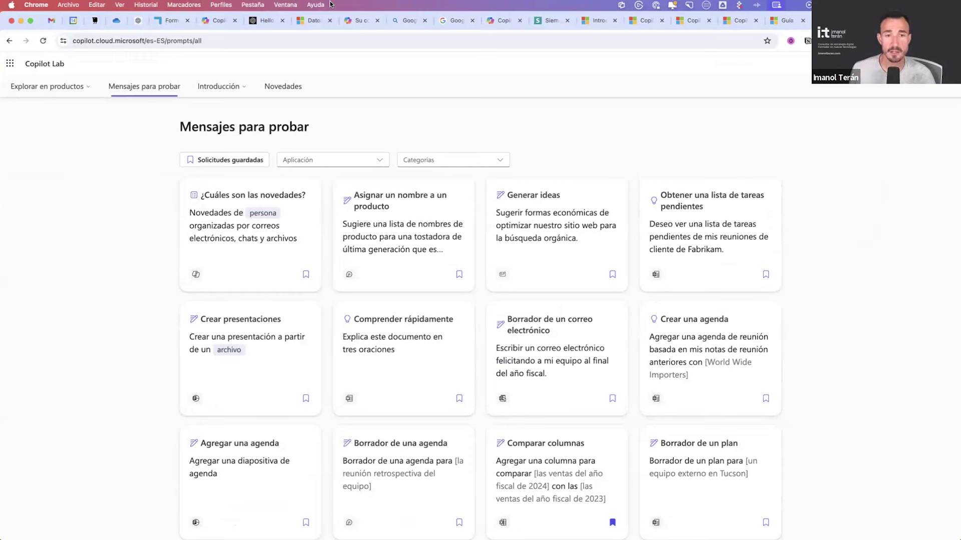
# Step: Filter the prompt catalogue by the Stream application
pyautogui.click(292, 160)
pyautogui.scroll(-1, 314, 243)
pyautogui.scroll(1, 314, 244)
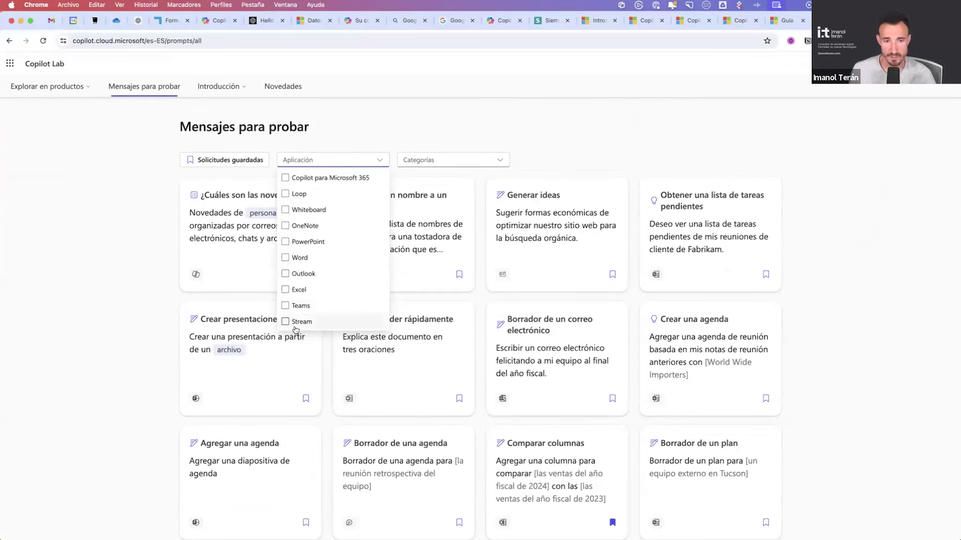
pyautogui.click(296, 322)
pyautogui.click(365, 260)
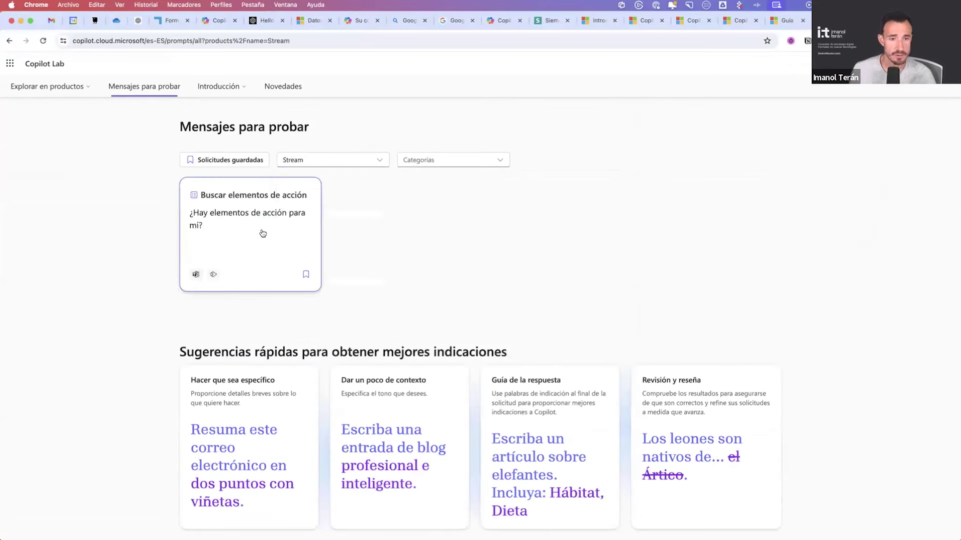
# Step: Change the application filter from Stream to OneNote
pyautogui.click(318, 164)
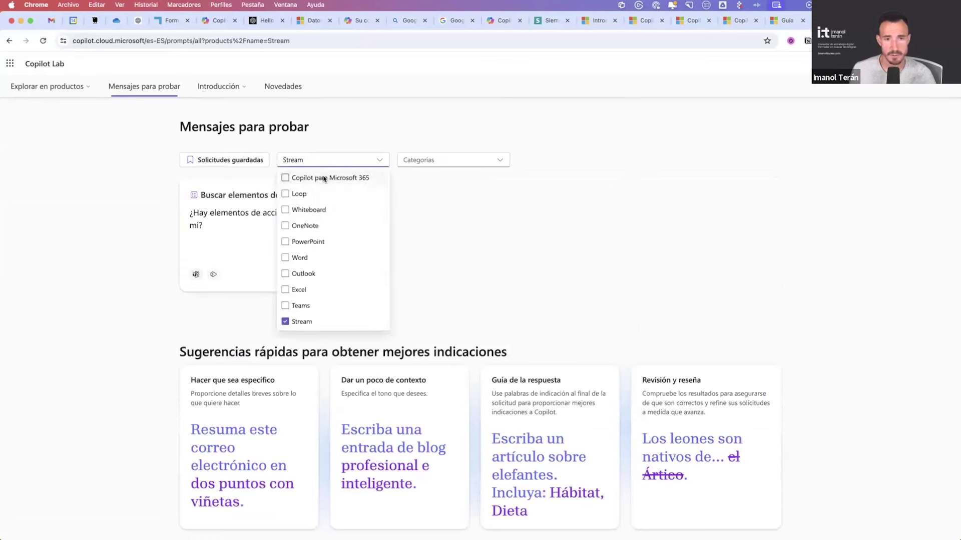
pyautogui.click(301, 319)
pyautogui.click(304, 226)
pyautogui.click(526, 168)
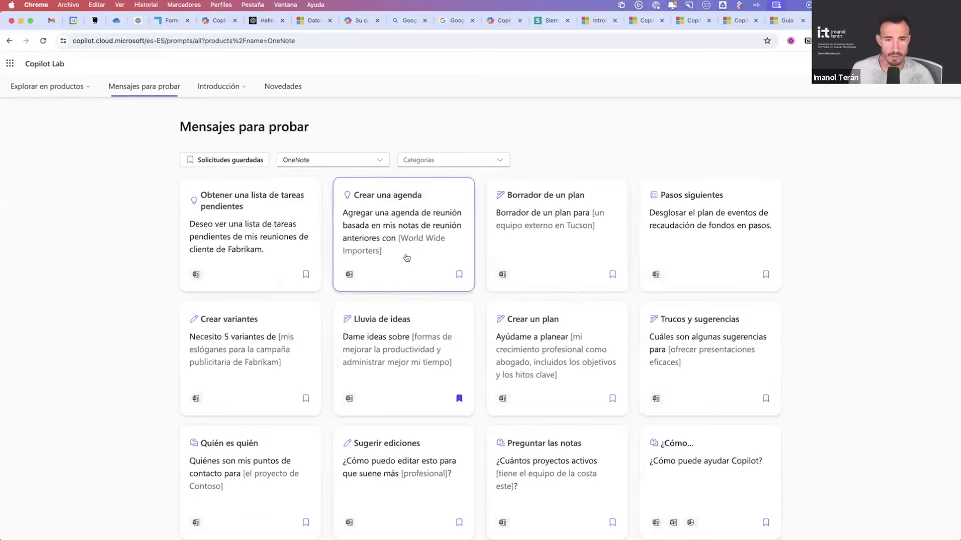
# Step: Look over the OneNote prompts and change the application filter to PowerPoint only
pyautogui.scroll(-7, 356, 299)
pyautogui.scroll(7, 358, 302)
pyautogui.click(346, 161)
pyautogui.click(308, 243)
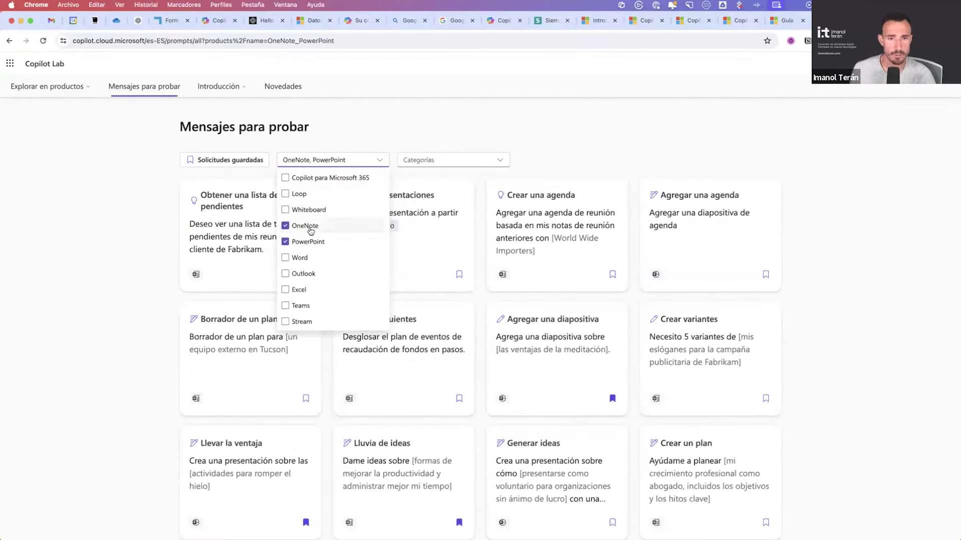
pyautogui.click(308, 227)
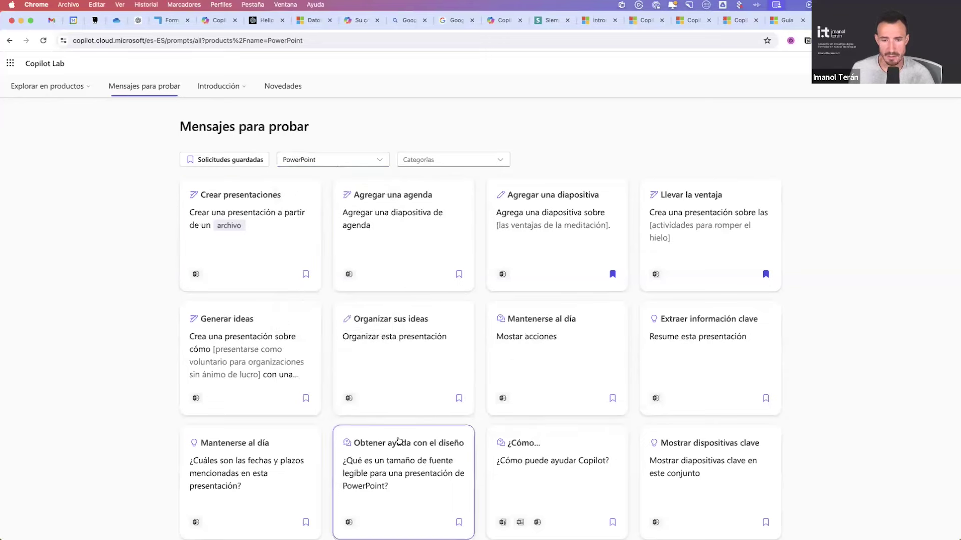
# Step: View the details of the PowerPoint prompt "Obtener ayuda con el diseño" and close them
pyautogui.scroll(-2, 399, 441)
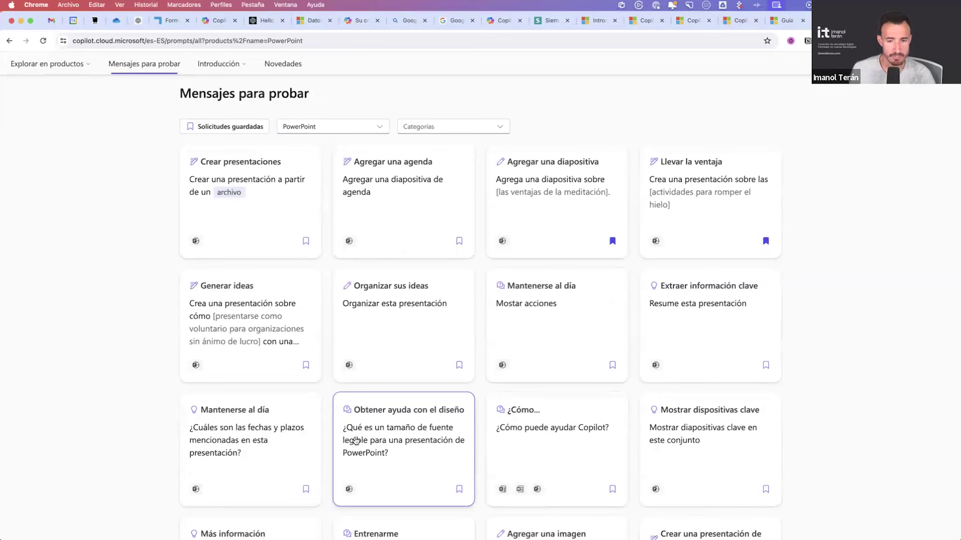
pyautogui.click(397, 455)
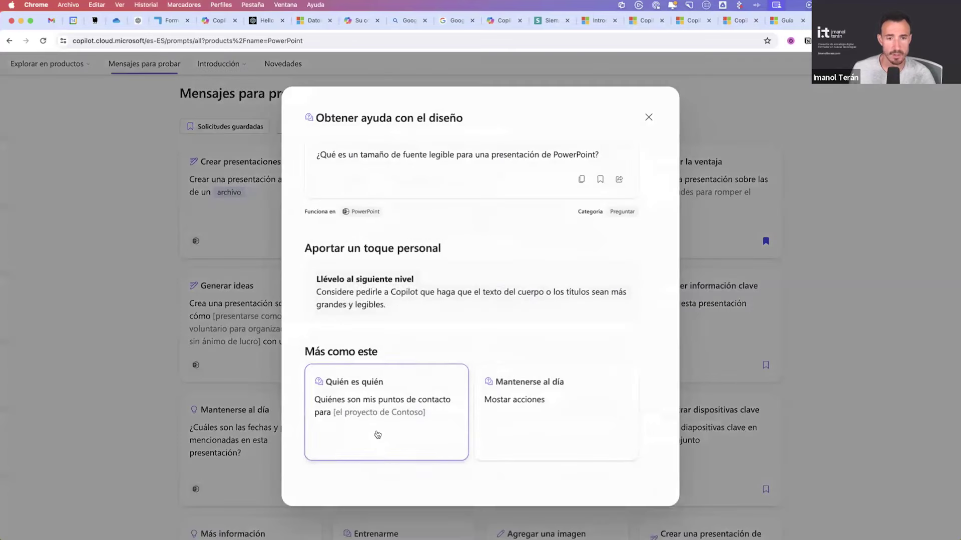
pyautogui.click(648, 118)
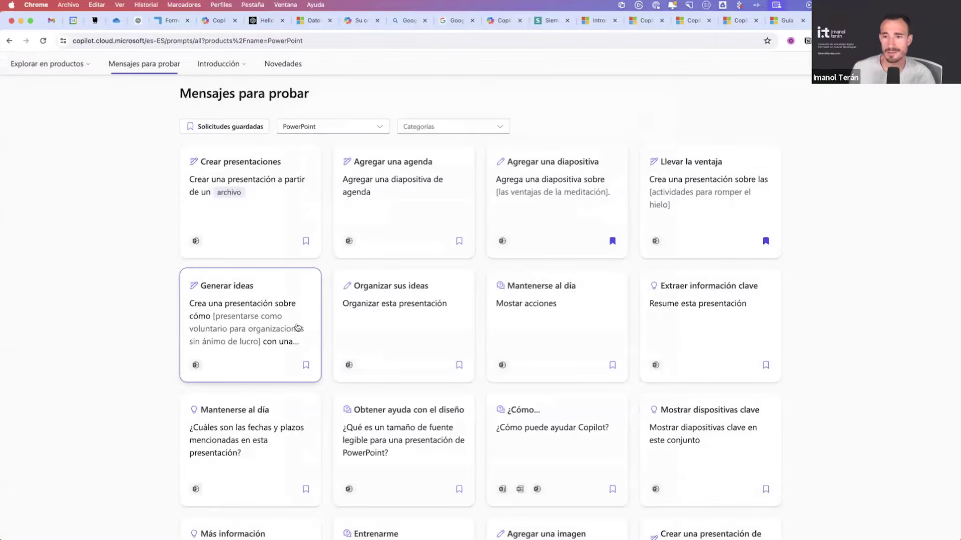
# Step: Open the PowerPoint prompt "Agregar una imagen" and highlight its advice on making the request more specific
pyautogui.scroll(-7, 300, 326)
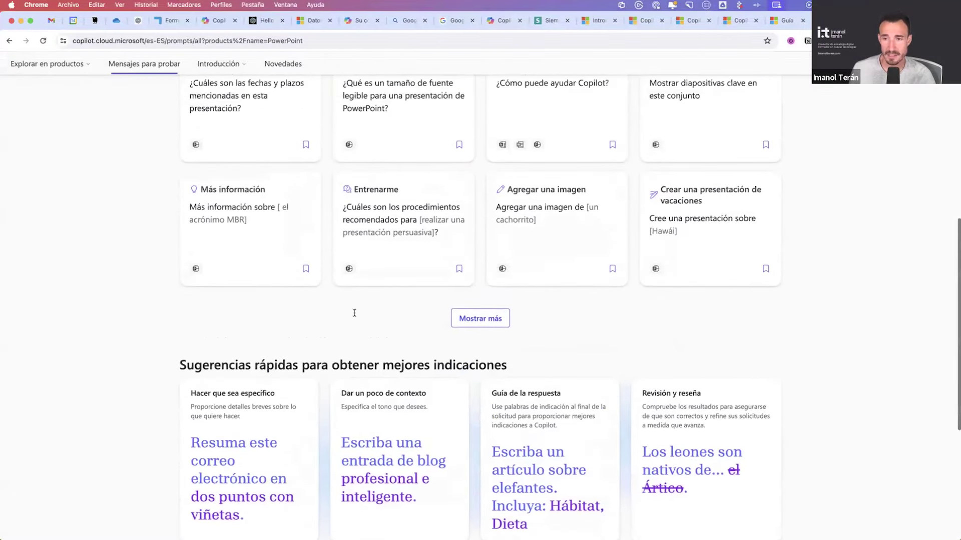
pyautogui.click(537, 209)
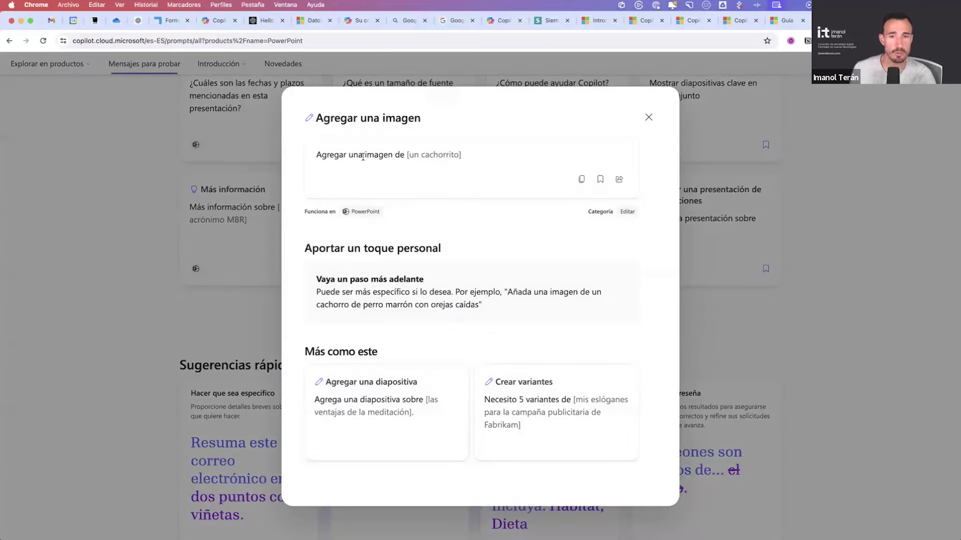
pyautogui.moveTo(319, 289); pyautogui.dragTo(517, 307)
pyautogui.click(518, 308)
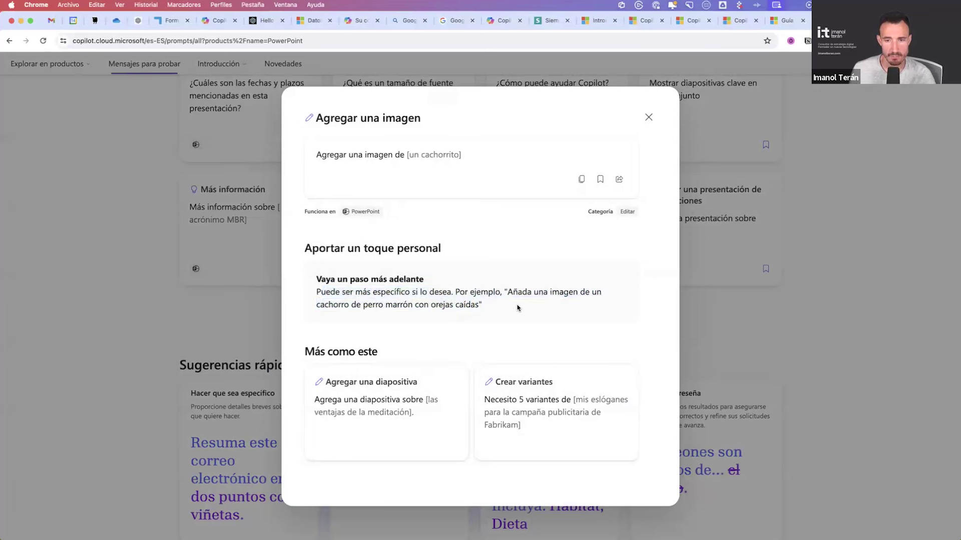
# Step: Save and copy the "Agregar una imagen" prompt, and limit the catalogue to saved prompts
pyautogui.click(601, 181)
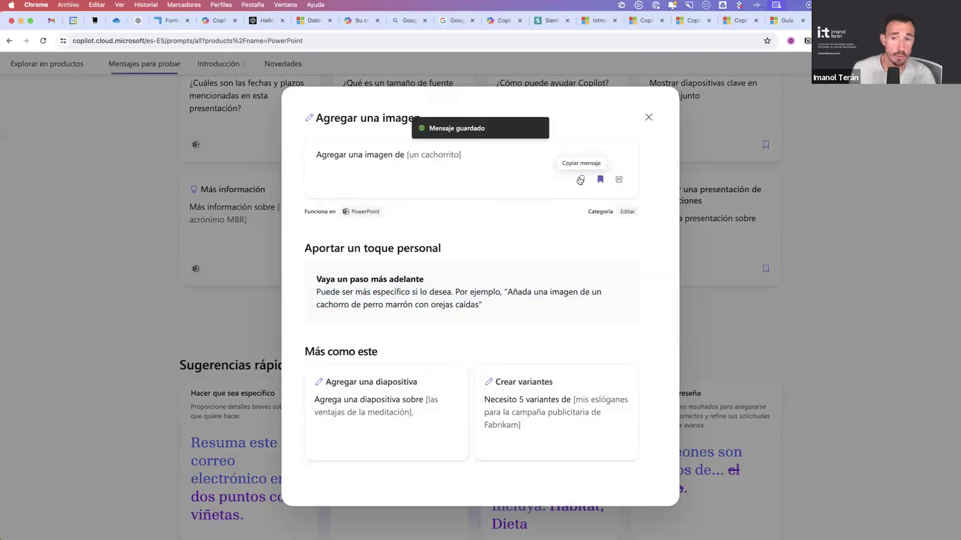
pyautogui.click(581, 179)
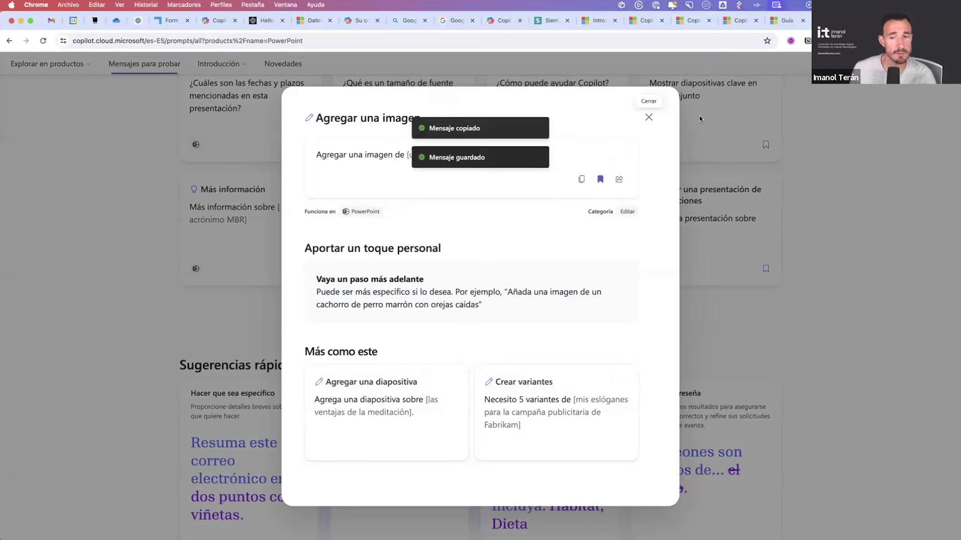
pyautogui.click(648, 117)
pyautogui.click(212, 160)
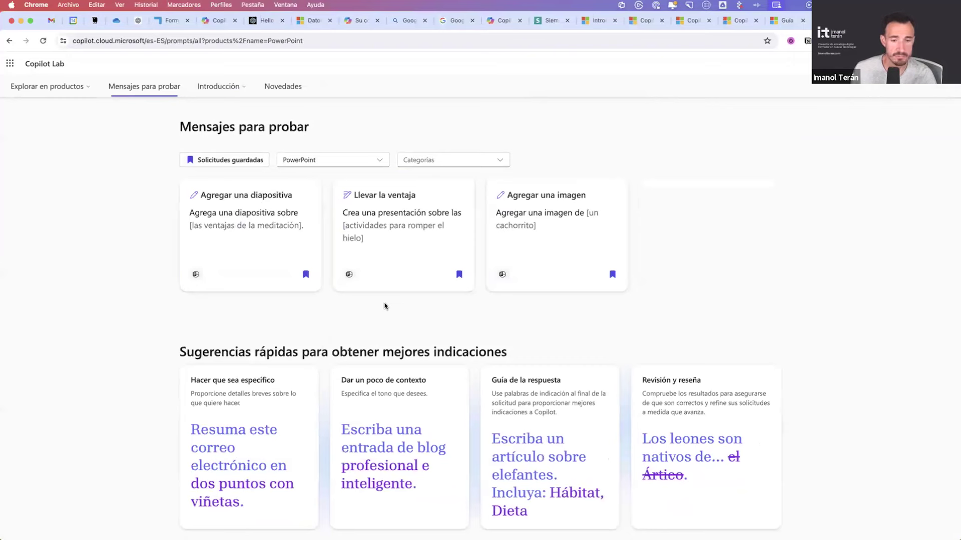
# Step: Read the frequently asked questions on what Copilot prompts are, what they can do, getting the best results and adapting a prompt
pyautogui.scroll(-5, 385, 306)
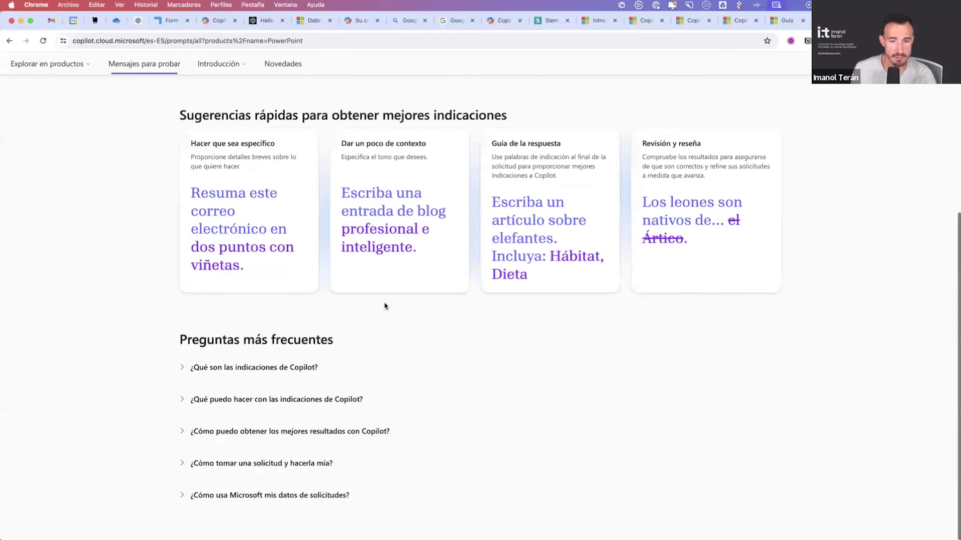
pyautogui.click(266, 372)
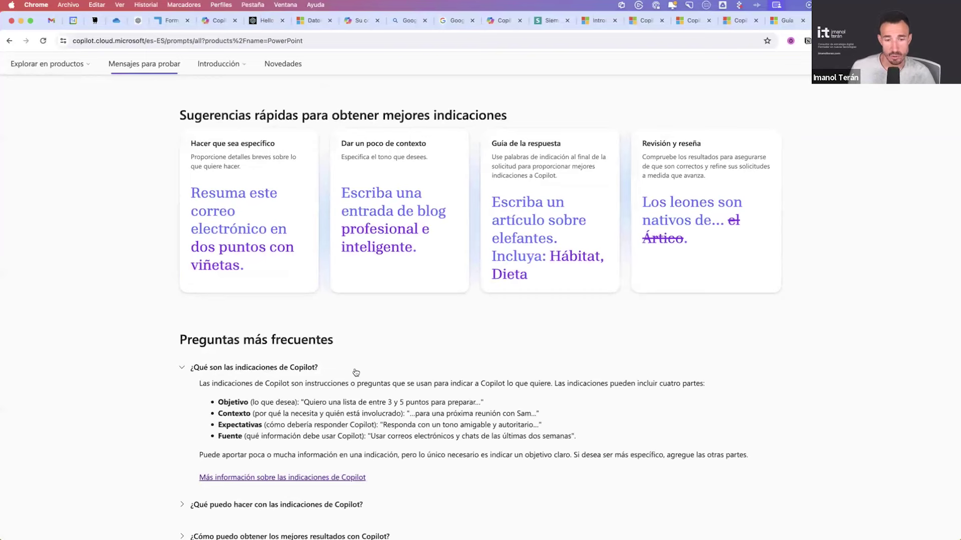
pyautogui.scroll(-2, 540, 391)
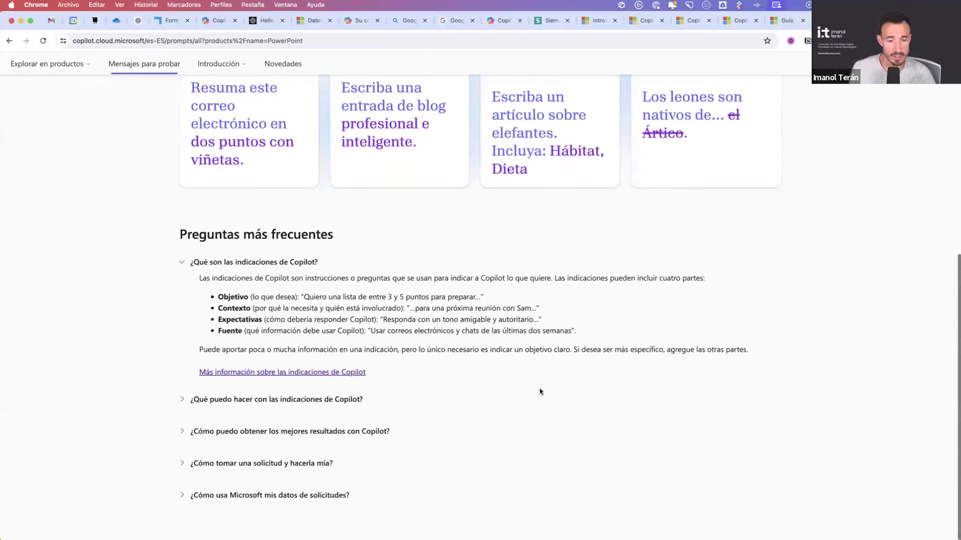
pyautogui.click(379, 401)
pyautogui.click(311, 434)
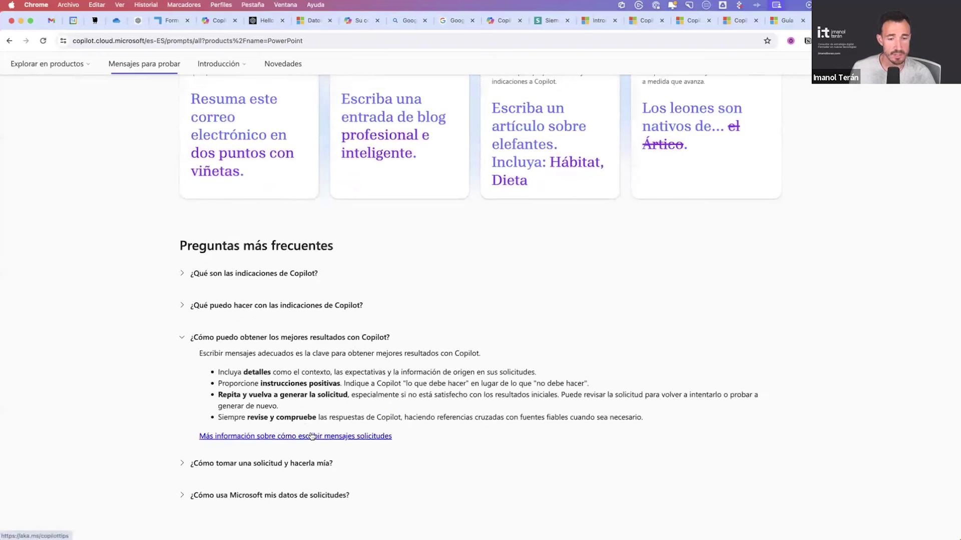
pyautogui.click(248, 465)
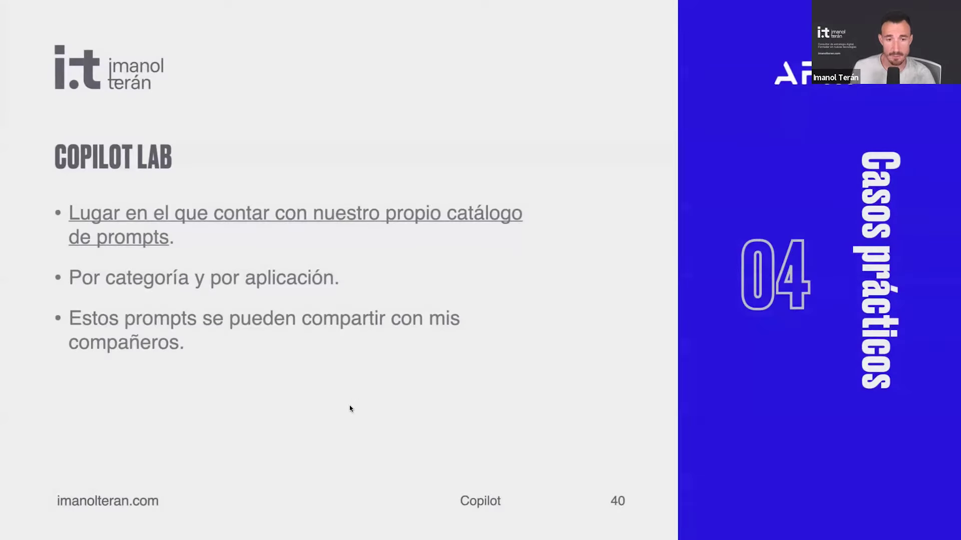
# Step: In the Keynote presentation, advance from "Copilot Lab" to the "Conclusiones y predicciones" section slide and leave the slideshow
pyautogui.press('Right')
pyautogui.press('Escape')
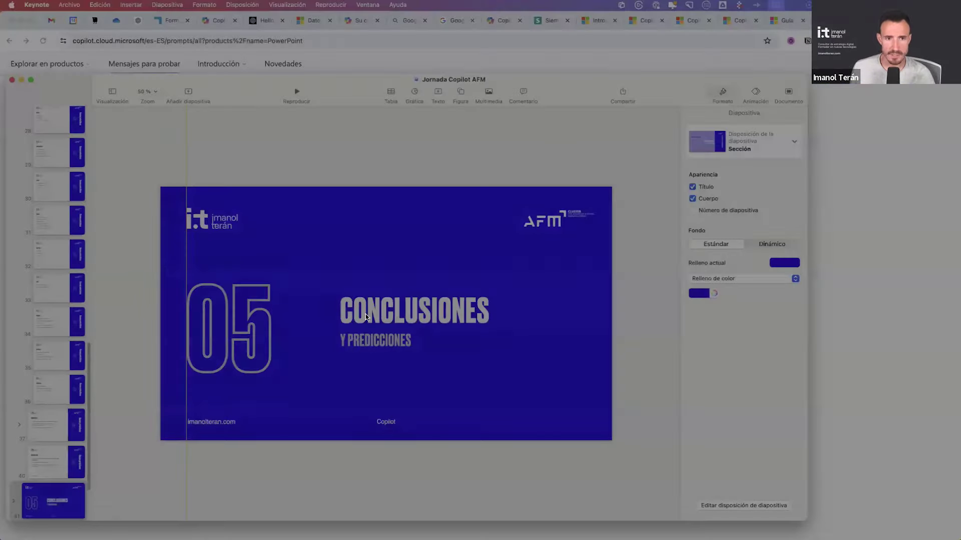
# Step: Switch to Chrome and close the prompt catalogue and other recent Copilot tabs, including the Copilot for Microsoft 365 pricing page
pyautogui.click(866, 254)
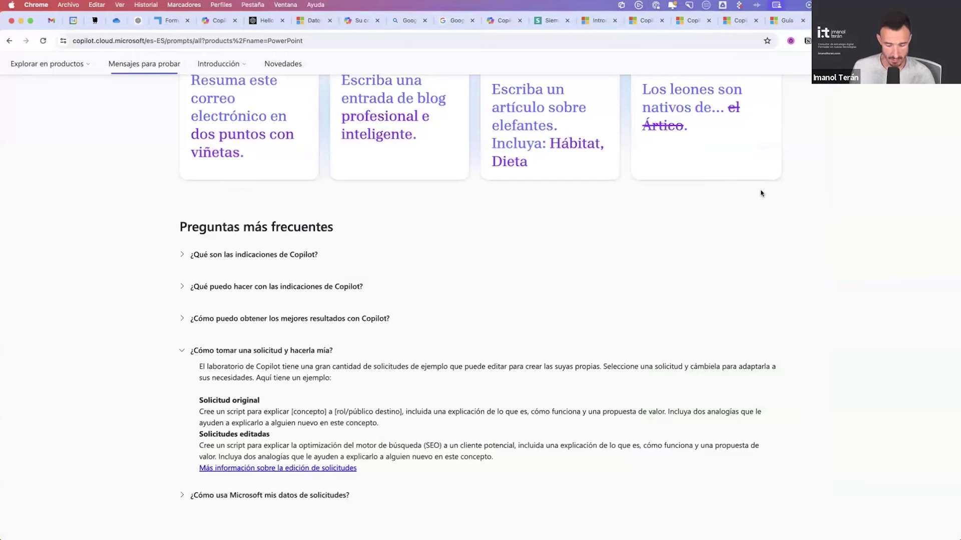
pyautogui.press('super+w')
pyautogui.press('super+w')
pyautogui.press('super+w')
pyautogui.press('super+w')
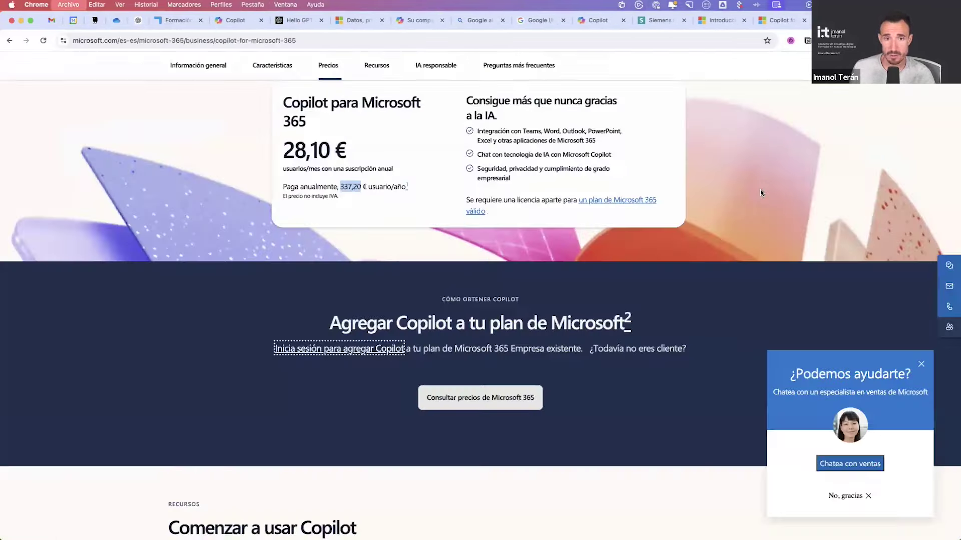
pyautogui.press('super+w')
# Step: Open the Microsoft 365 portal at office.com in a new tab and enter its Copilot chat
pyautogui.press('super+t')
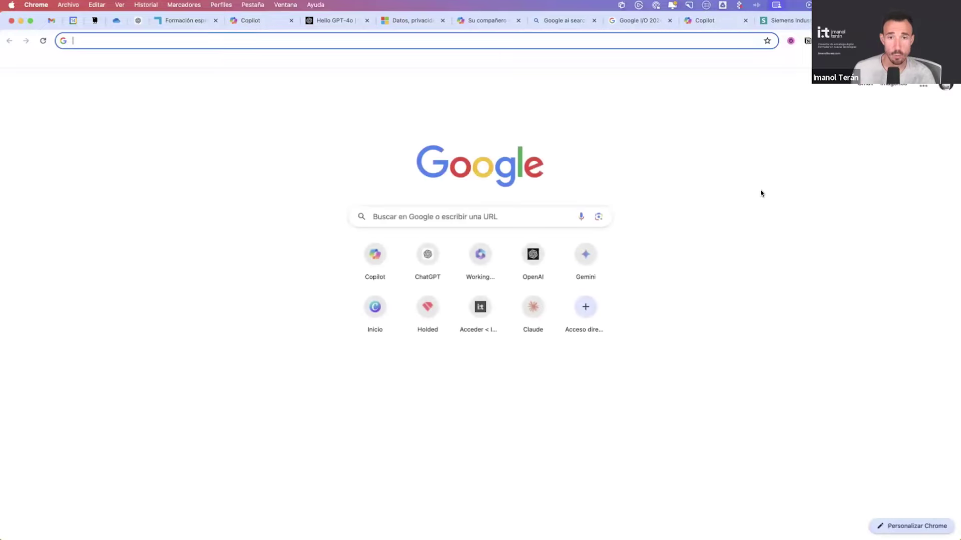
pyautogui.write('office')
pyautogui.press('Return')
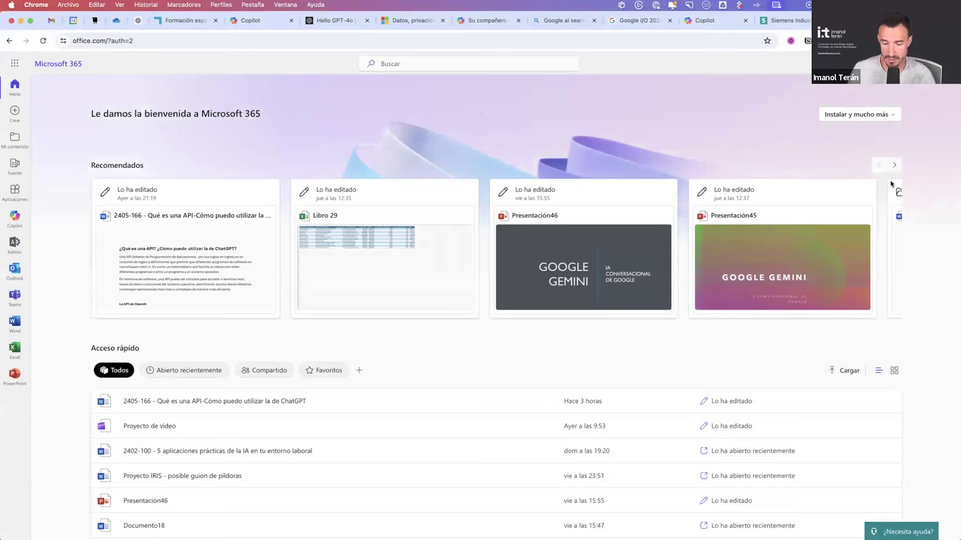
pyautogui.click(15, 219)
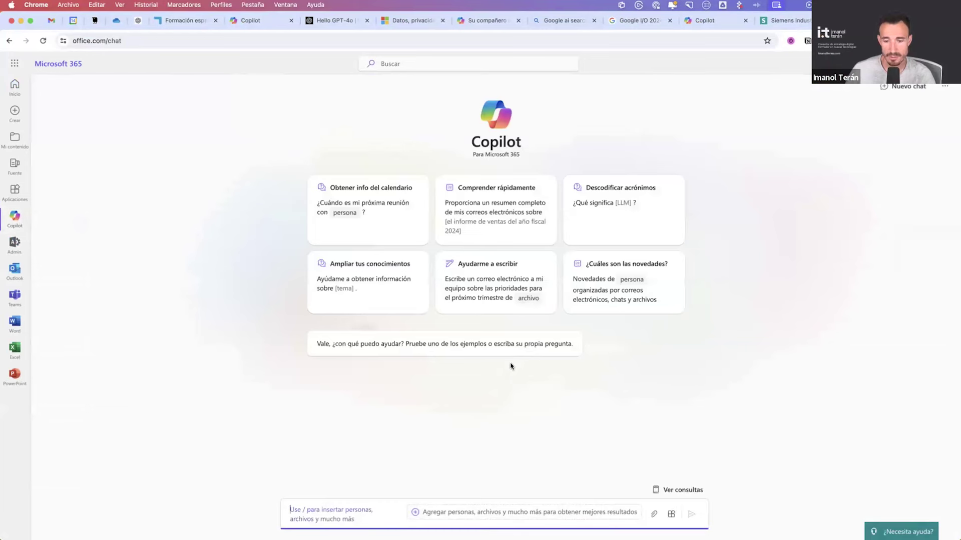
# Step: Load copilot.microsoft.com in a new tab and choose its "Trabajo" mode
pyautogui.press('super+t')
pyautogui.write('copilot.microsoft.com')
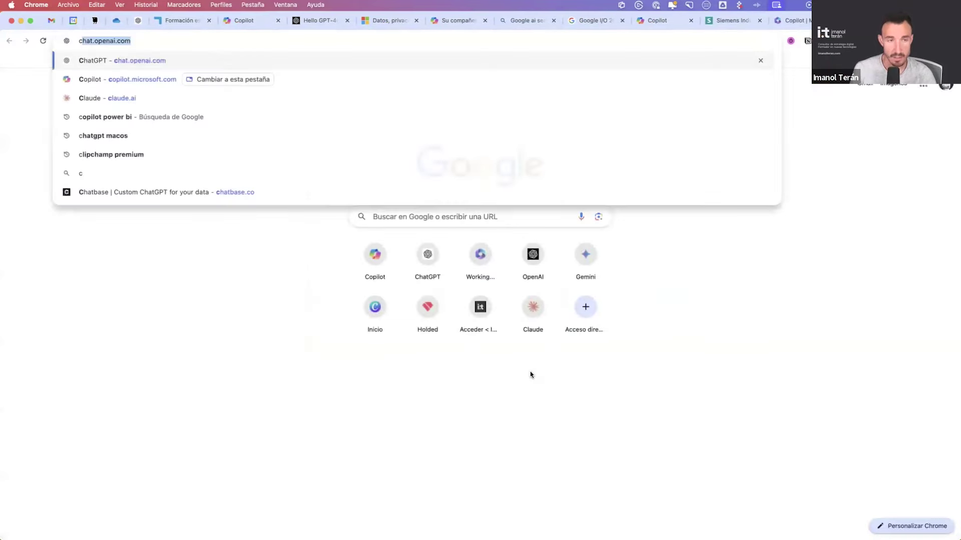
pyautogui.press('Return')
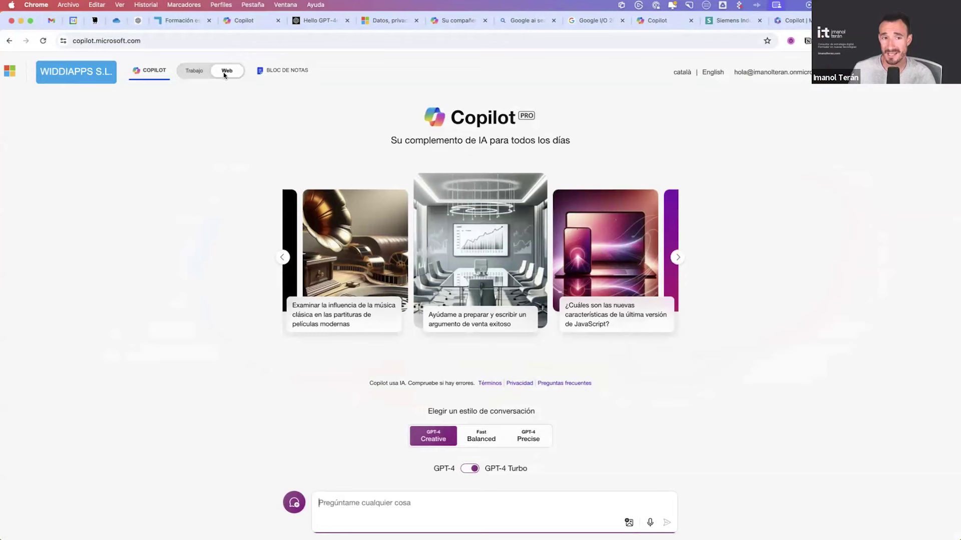
pyautogui.click(193, 74)
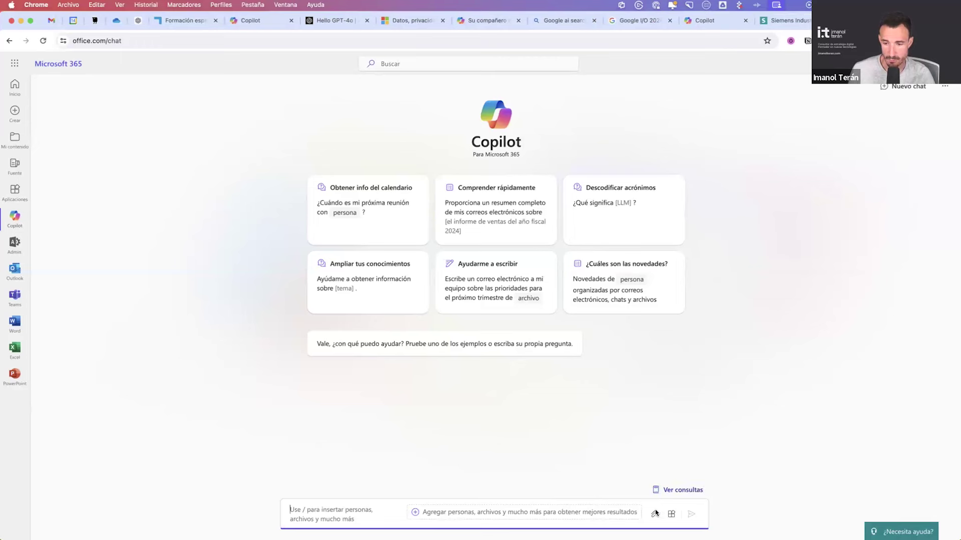
# Step: In the Microsoft 365 Copilot chat, view the "/" reference suggestions and the plugins, toggling "Web content" on and off
pyautogui.write('/')
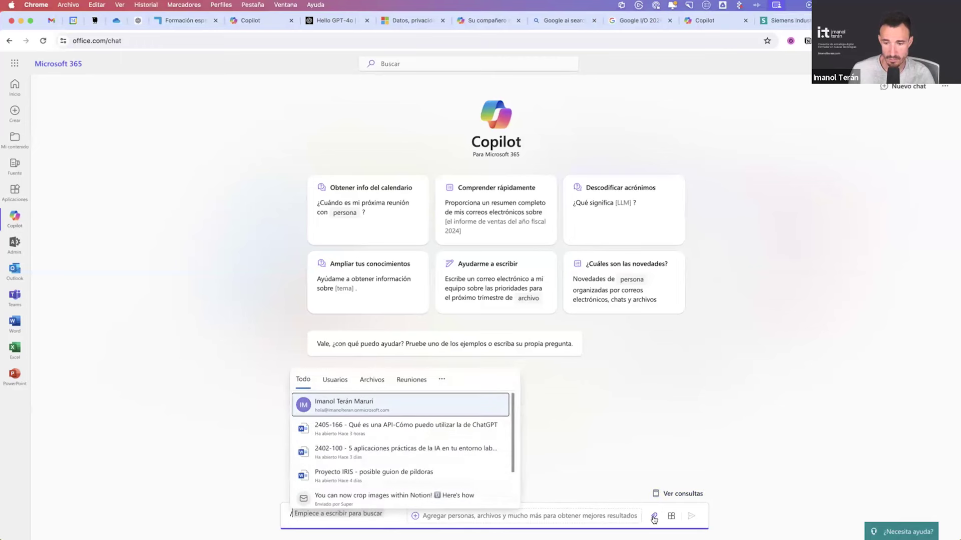
pyautogui.click(671, 515)
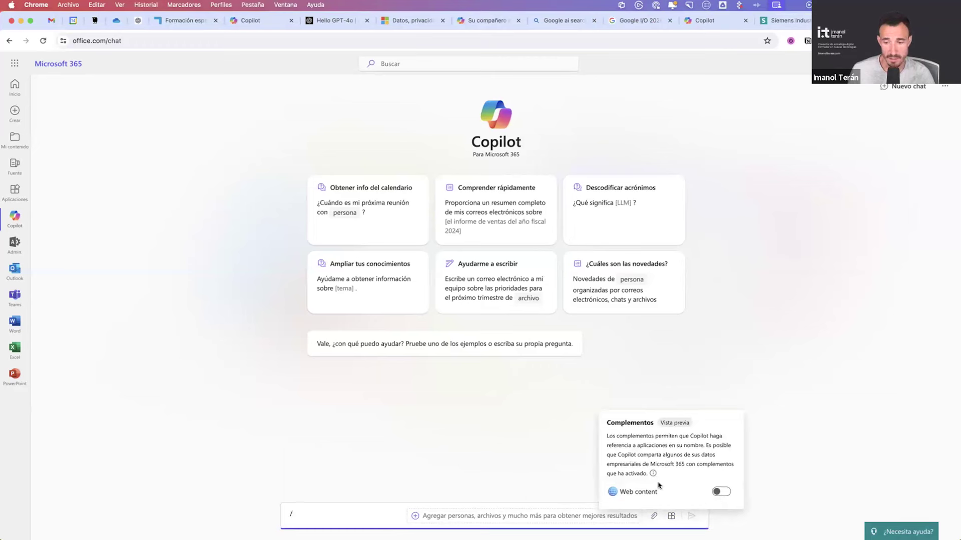
pyautogui.click(721, 493)
pyautogui.click(721, 493)
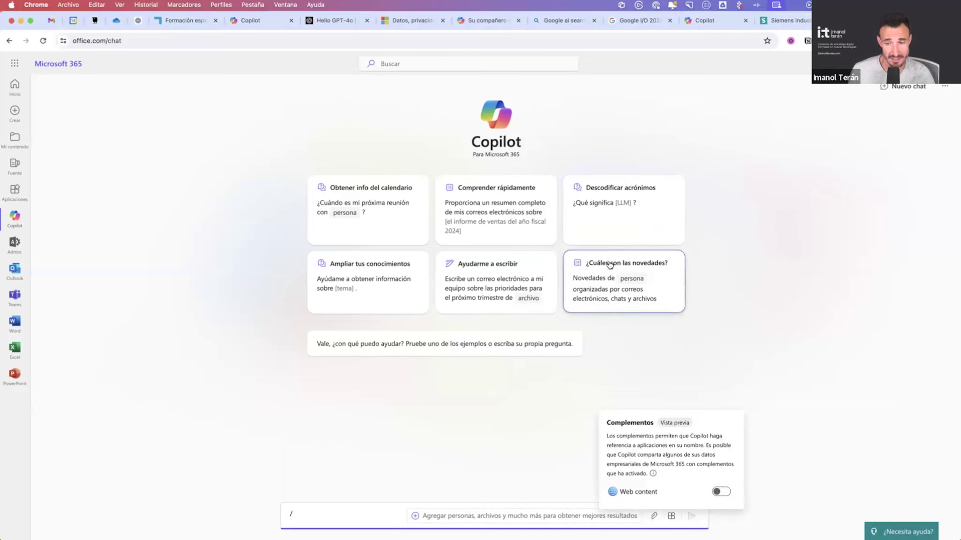
pyautogui.click(724, 494)
pyautogui.click(723, 493)
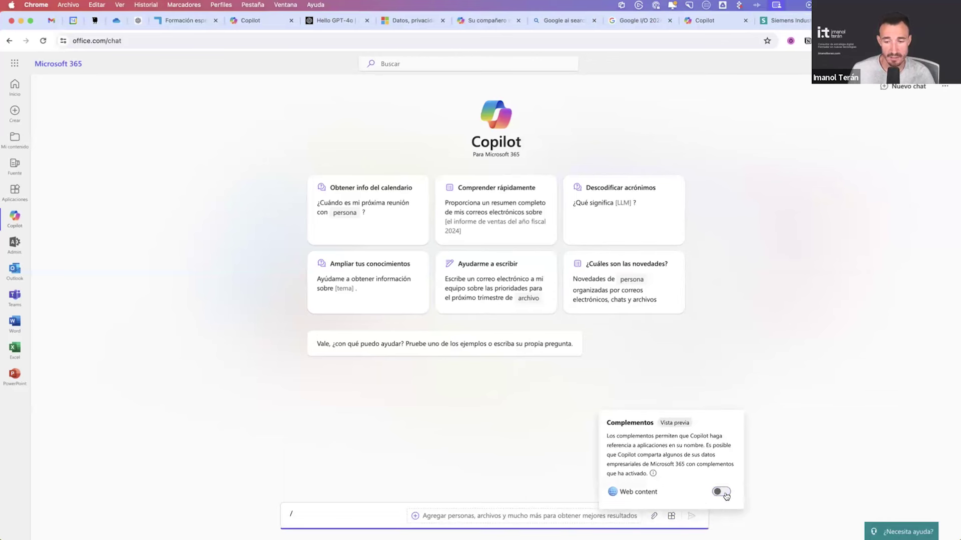
pyautogui.click(491, 441)
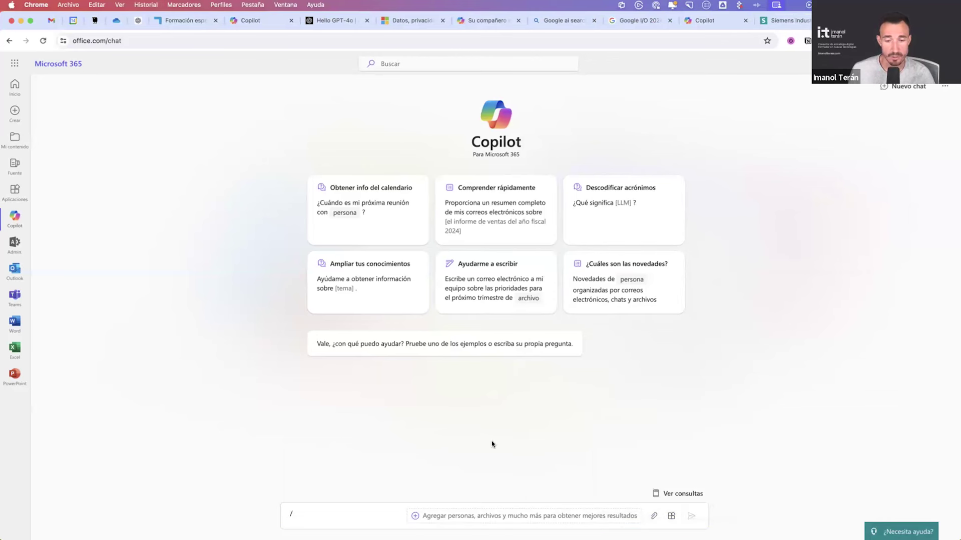
# Step: Bring up the people, files and meetings that can be referenced in the Copilot chat message, and dismiss them
pyautogui.click(368, 512)
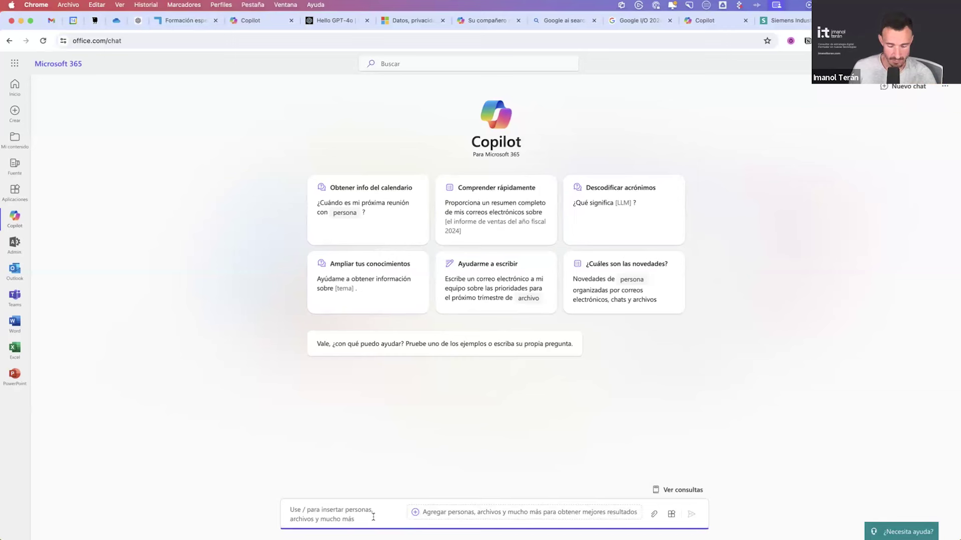
pyautogui.write('/')
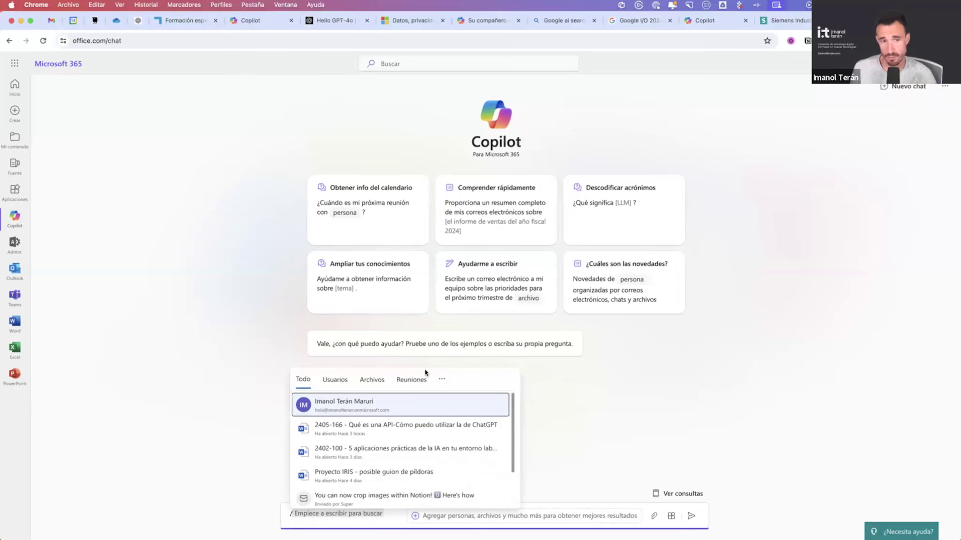
pyautogui.click(232, 371)
# Step: Search Google for "teams premium" in a new tab and open the Microsoft Teams Premium page
pyautogui.press('super+t')
pyautogui.write('teams premioum')
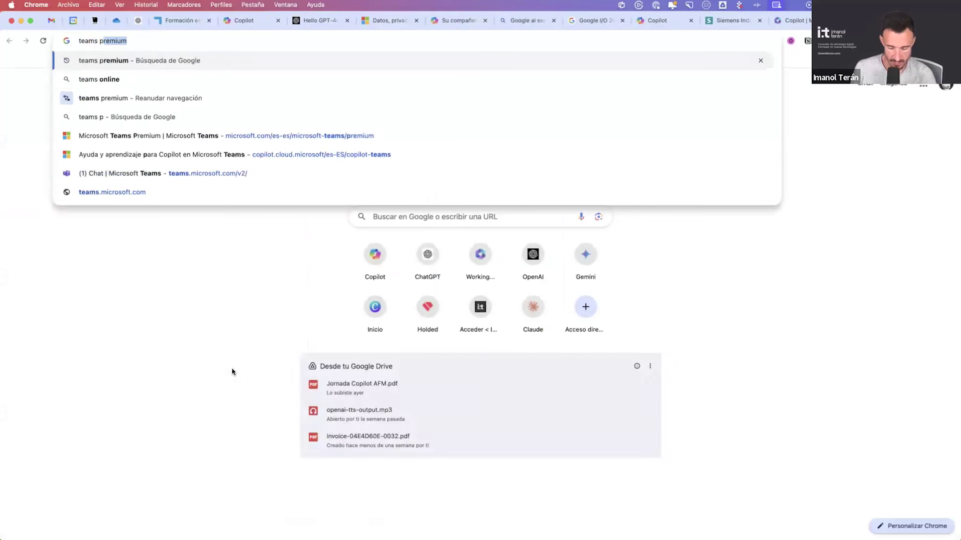
pyautogui.press('BackSpace')
pyautogui.press('BackSpace')
pyautogui.press('BackSpace')
pyautogui.press('BackSpace')
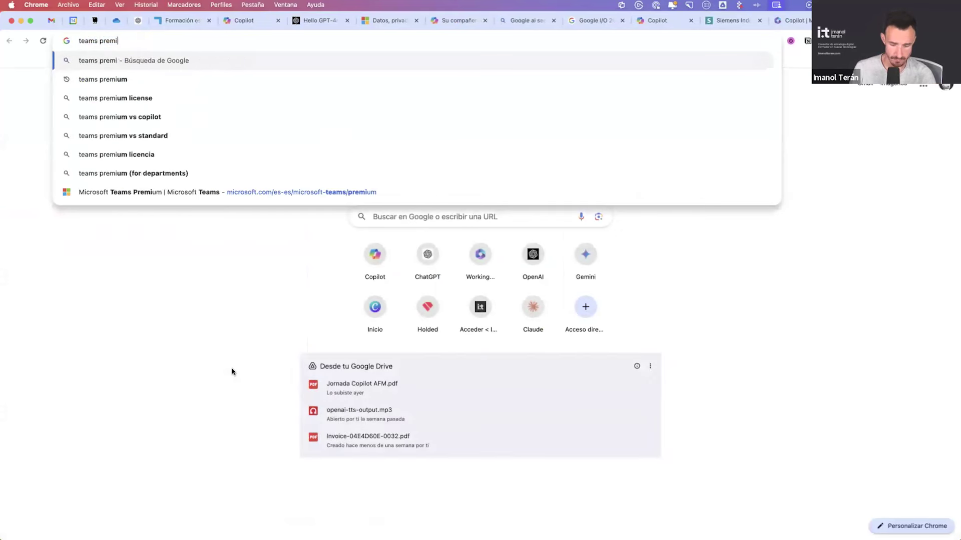
pyautogui.press('Return')
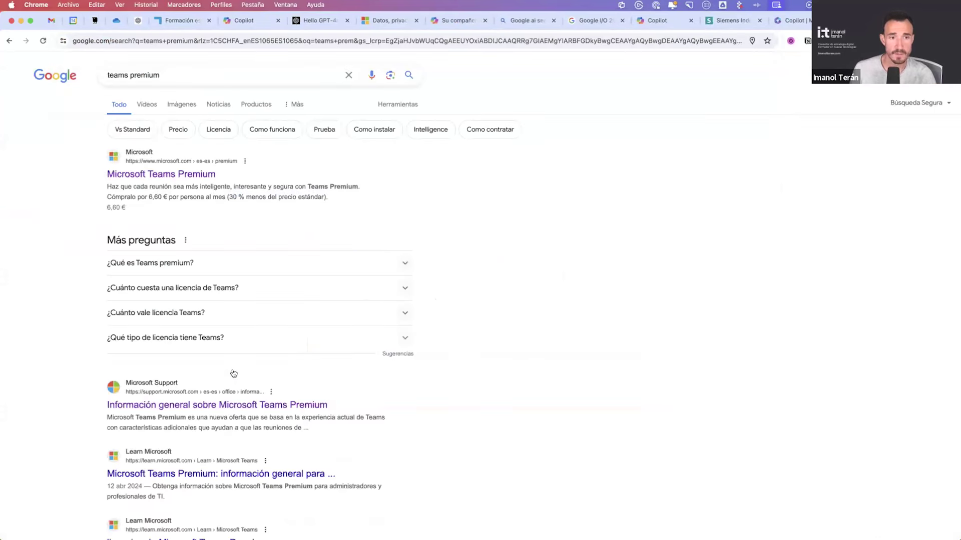
pyautogui.click(206, 177)
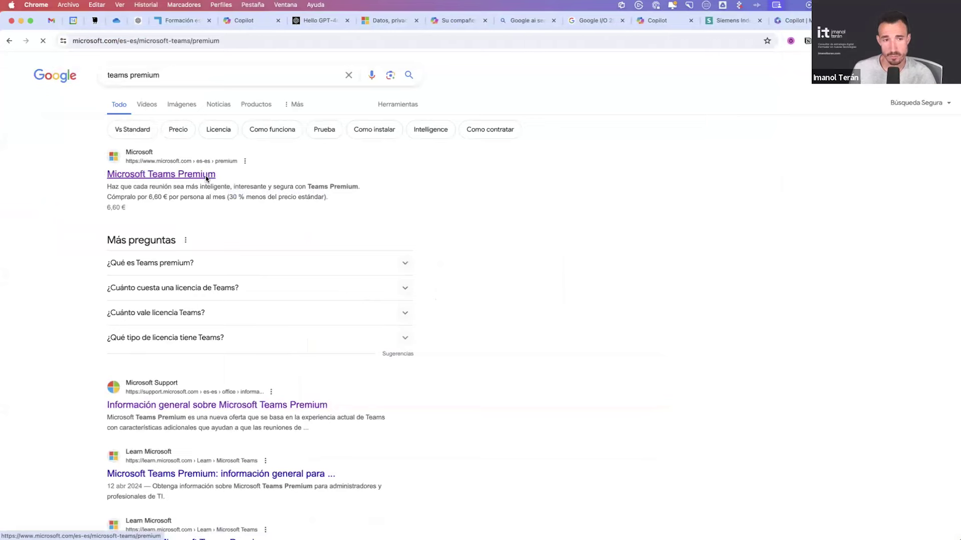
# Step: Examine the Teams Premium page for its price per person and its overview of AI-powered meeting features
pyautogui.scroll(-12, 473, 341)
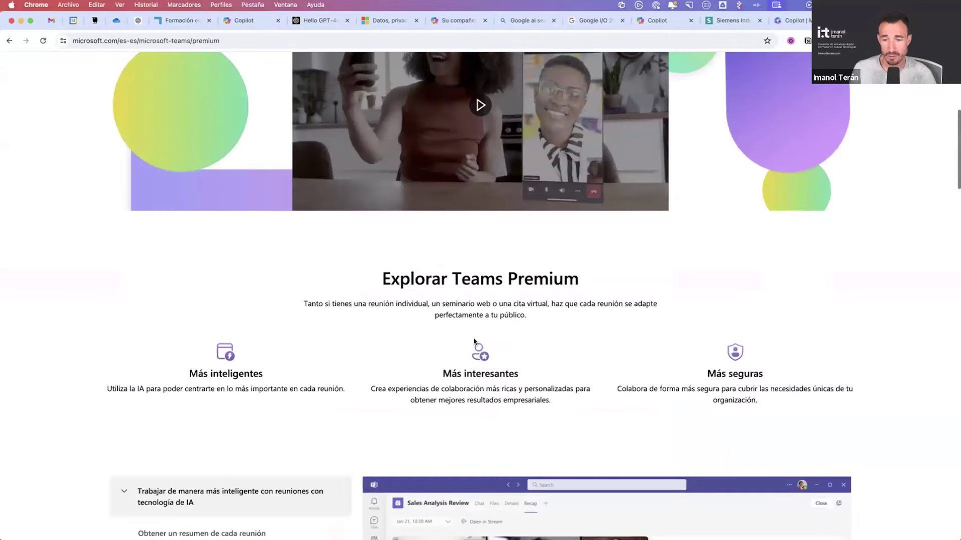
pyautogui.scroll(-3, 473, 342)
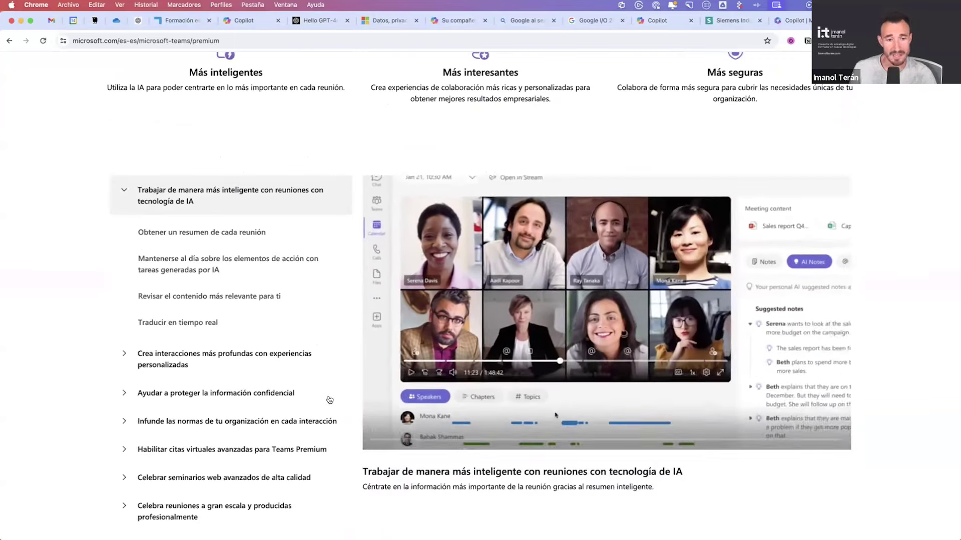
pyautogui.scroll(15, 331, 393)
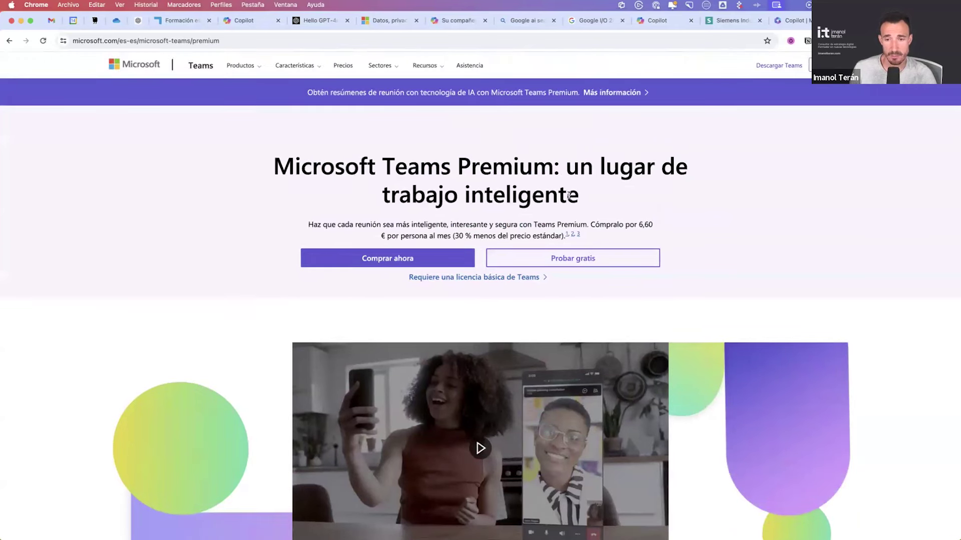
pyautogui.moveTo(672, 224); pyautogui.dragTo(674, 226)
pyautogui.click(676, 228)
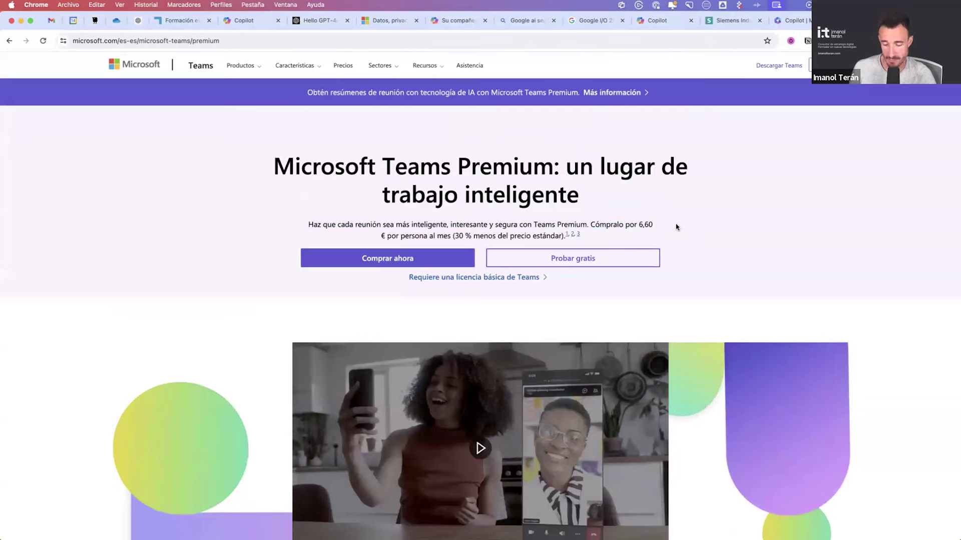
pyautogui.scroll(-12, 463, 384)
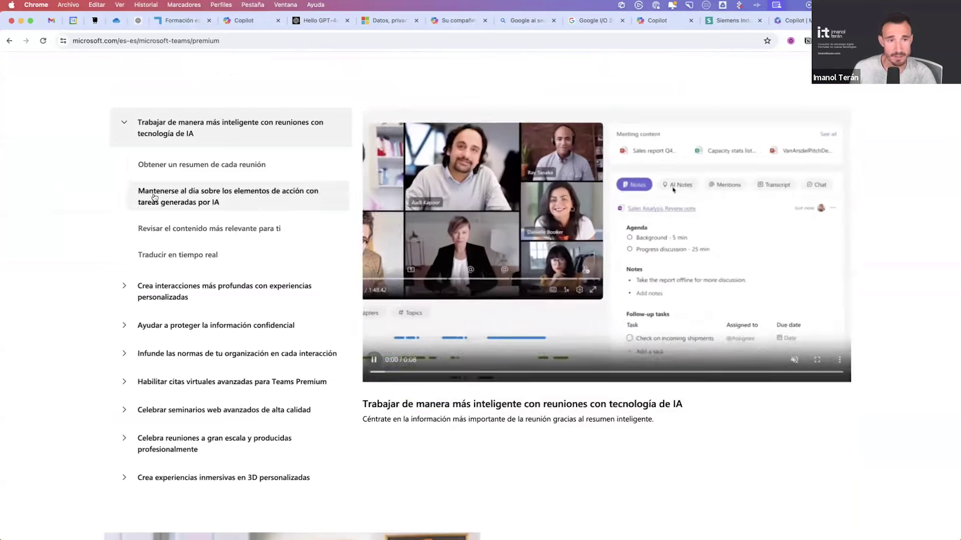
# Step: Read the Teams Premium features on meeting summaries, meeting planning, AI-generated action items and reviewing the most relevant content
pyautogui.click(174, 167)
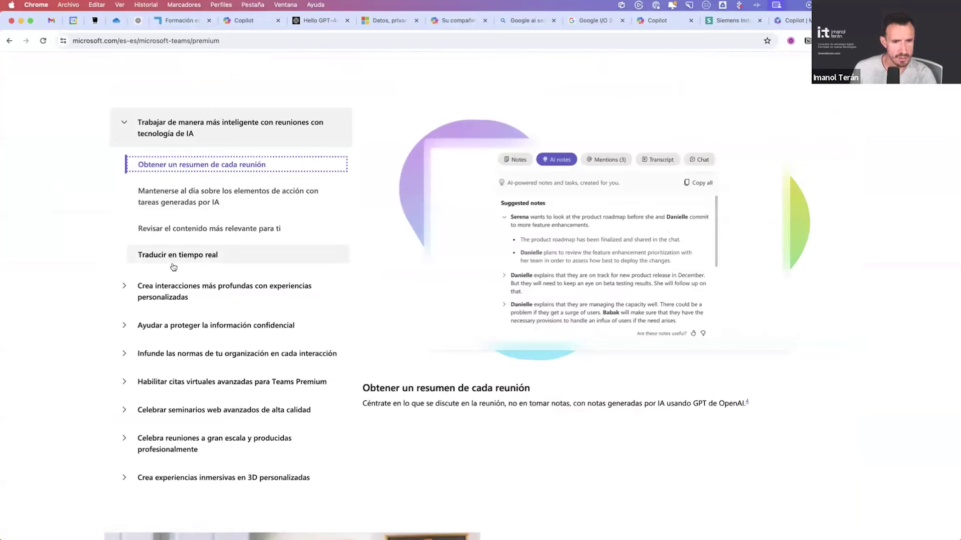
pyautogui.click(174, 290)
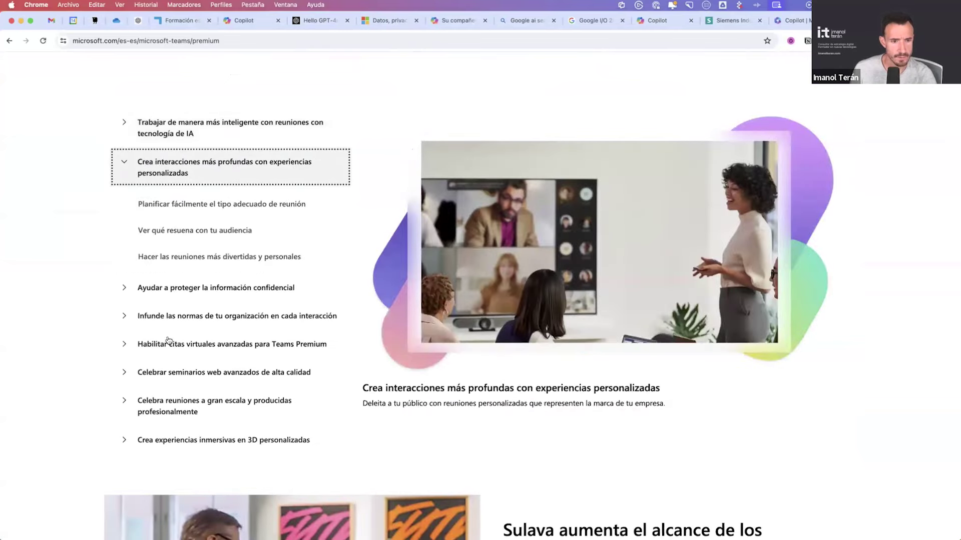
pyautogui.click(183, 214)
pyautogui.scroll(2, 183, 210)
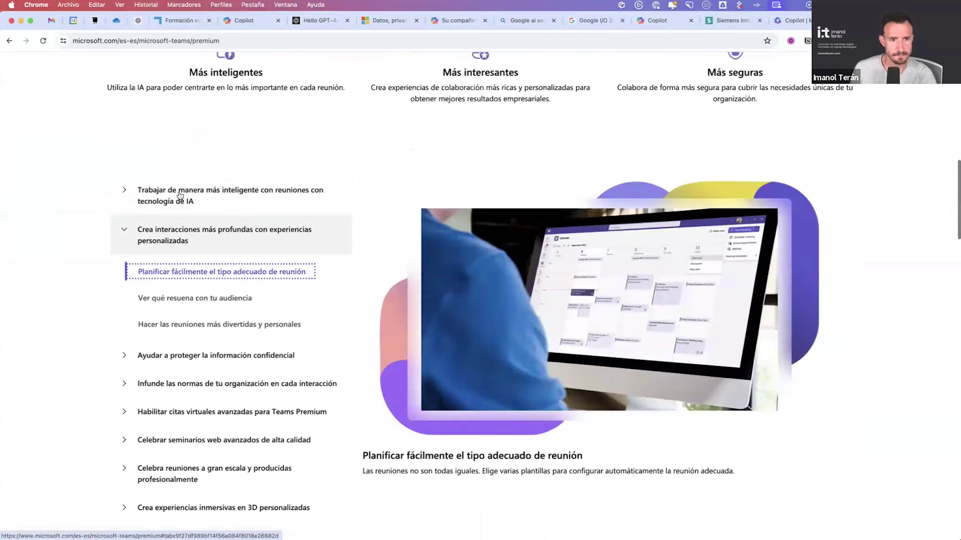
pyautogui.click(181, 198)
pyautogui.click(181, 271)
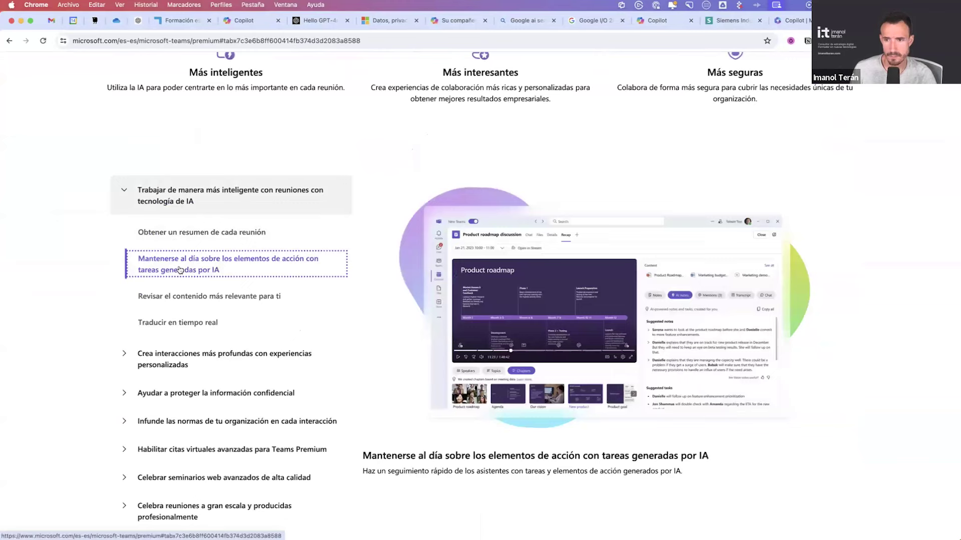
pyautogui.click(180, 297)
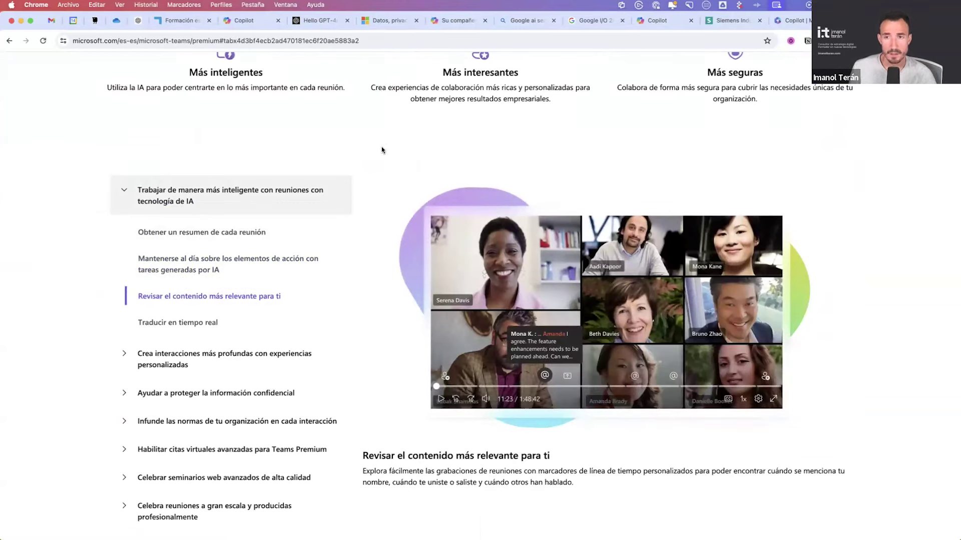
pyautogui.scroll(2, 380, 149)
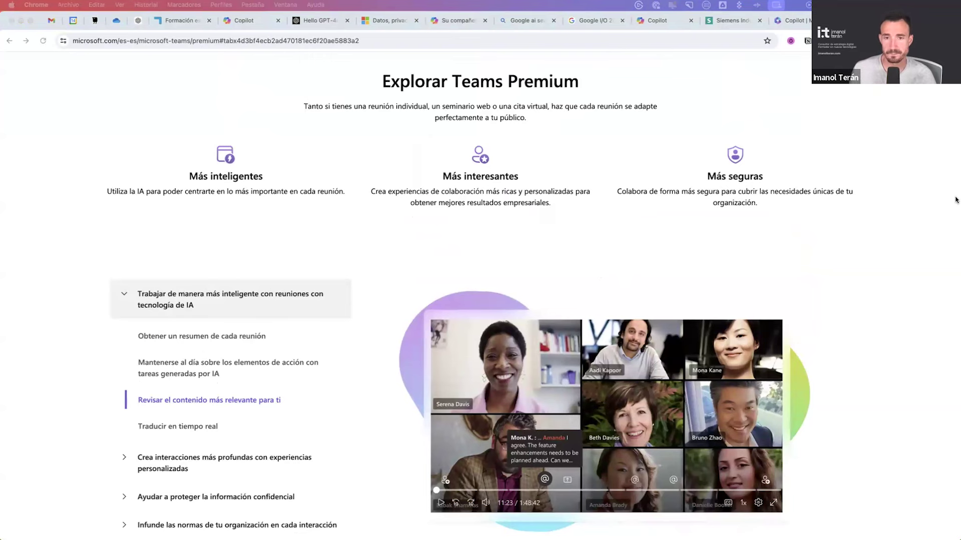
# Step: Return to the Microsoft 365 Copilot chat, browse the "/" reference suggestions and limit them to "Usuarios"
pyautogui.click(790, 21)
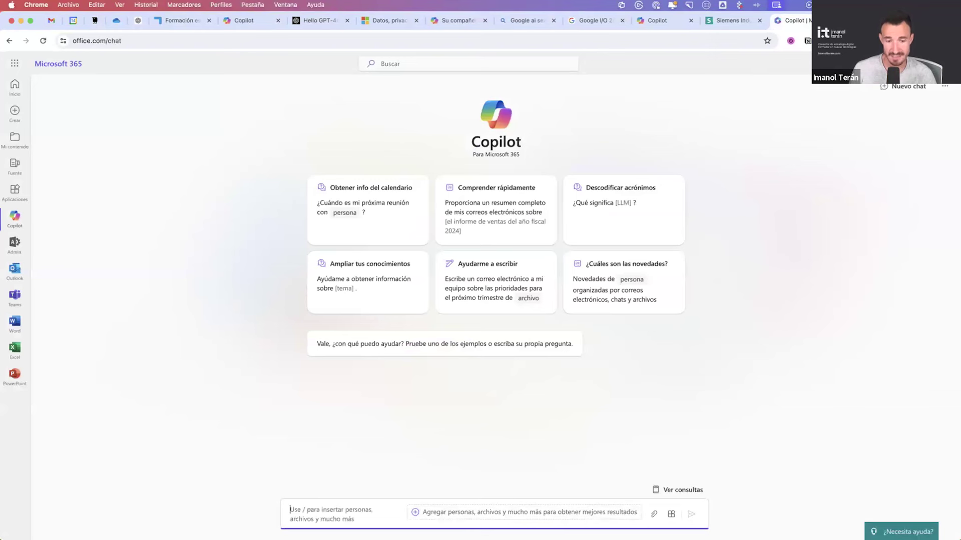
pyautogui.write('/')
pyautogui.press('BackSpace')
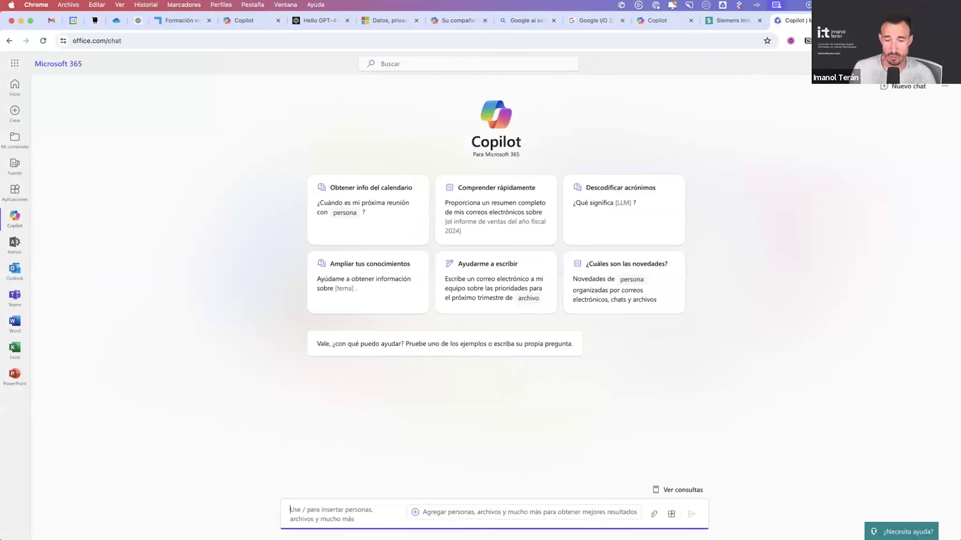
pyautogui.write('/')
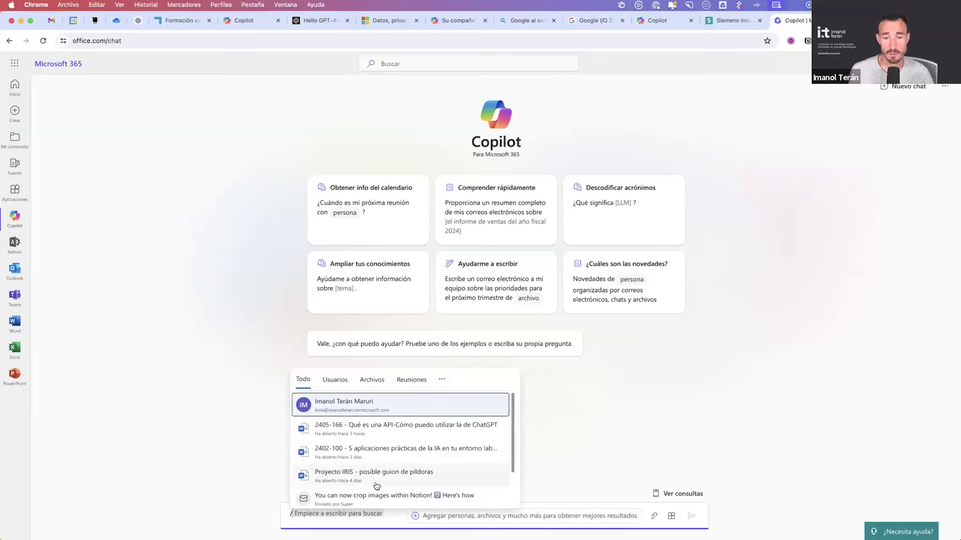
pyautogui.scroll(-2, 376, 486)
pyautogui.scroll(2, 380, 470)
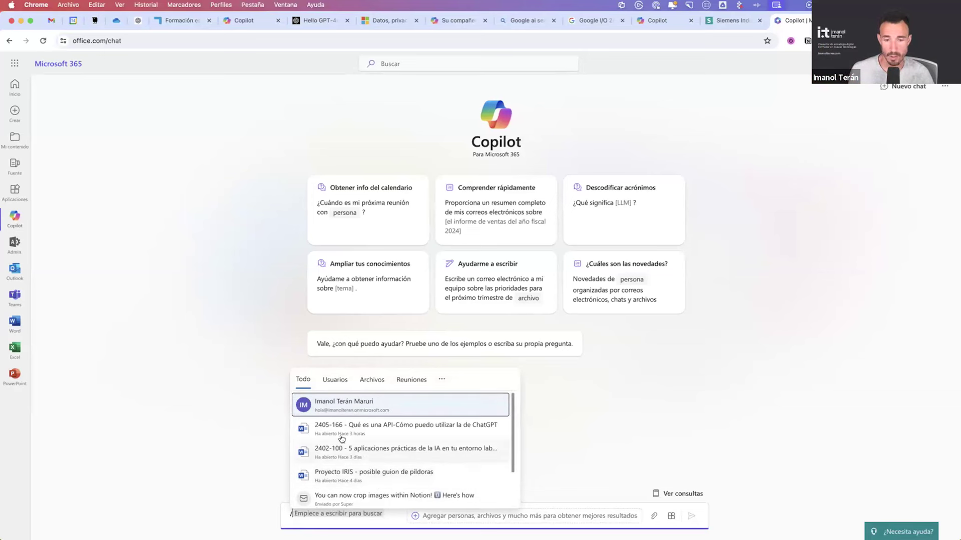
pyautogui.scroll(-2, 343, 493)
pyautogui.click(339, 381)
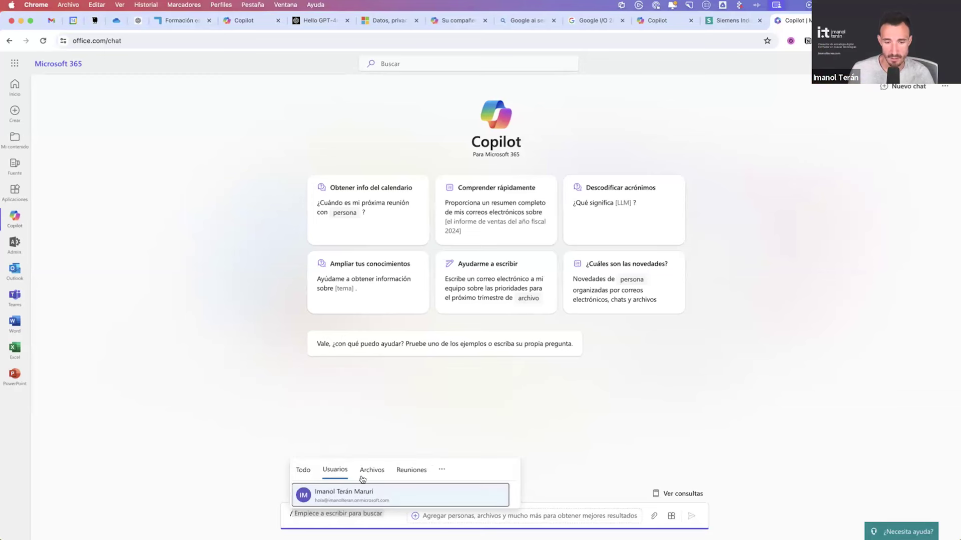
# Step: Browse the "/" reference suggestions by category, covering "Archivos", "Reuniones" and the additional categories
pyautogui.click(369, 472)
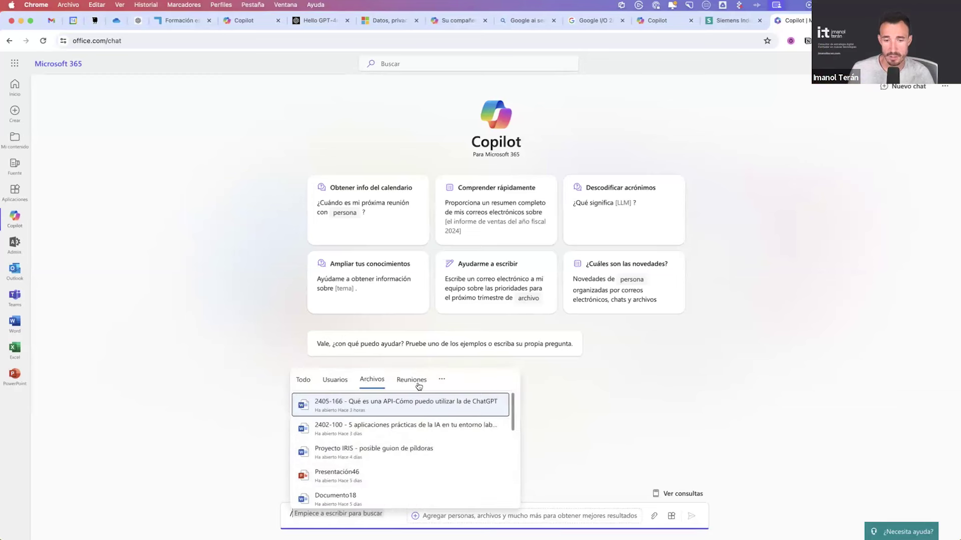
pyautogui.click(419, 385)
pyautogui.click(441, 457)
pyautogui.click(448, 471)
pyautogui.scroll(-1, 422, 488)
pyautogui.scroll(2, 423, 488)
# Step: Clear the slash from the prompt and ask Copilot for "Resumen de los emails de esta semana"
pyautogui.click(589, 422)
pyautogui.press('BackSpace')
pyautogui.write('Resumen de los emails de esta sem')
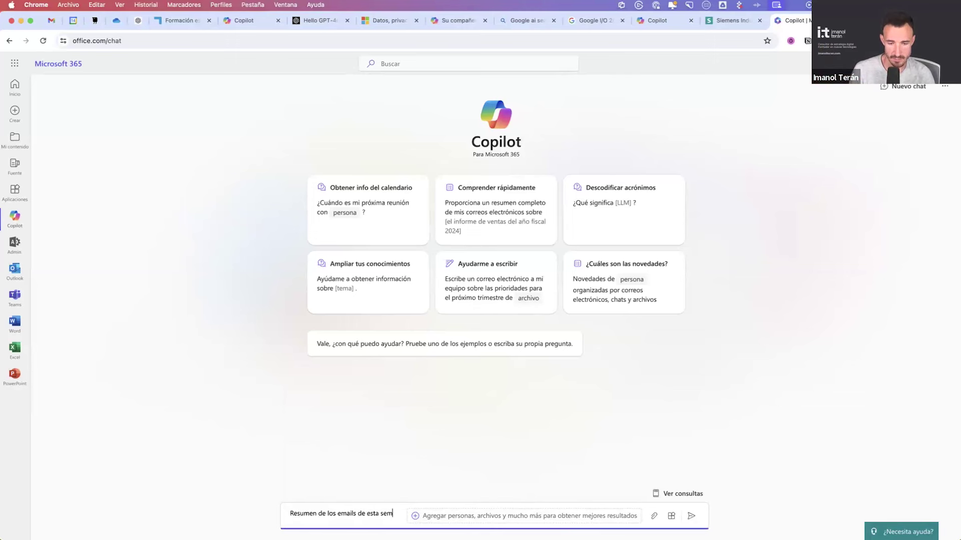
pyautogui.write('ana')
pyautogui.press('Return')
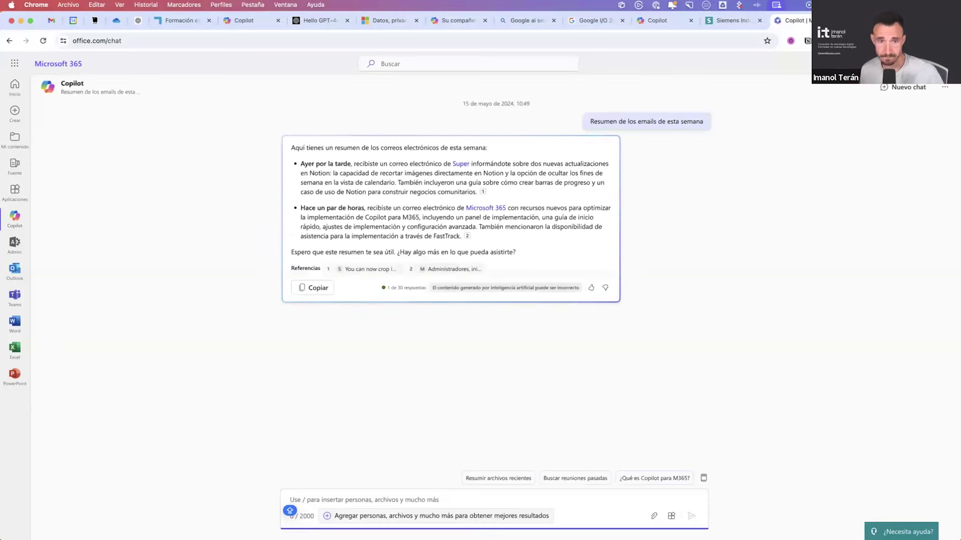
# Step: Review the weekly email summary, view the source email cited for the Microsoft 365 item and close it again
pyautogui.moveTo(348, 171); pyautogui.dragTo(495, 183)
pyautogui.click(501, 170)
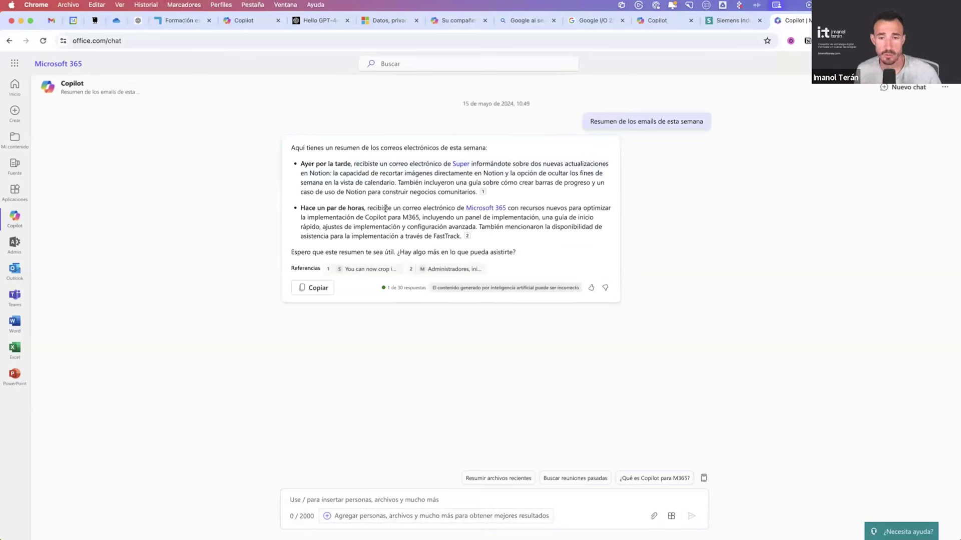
pyautogui.moveTo(526, 207); pyautogui.dragTo(536, 237)
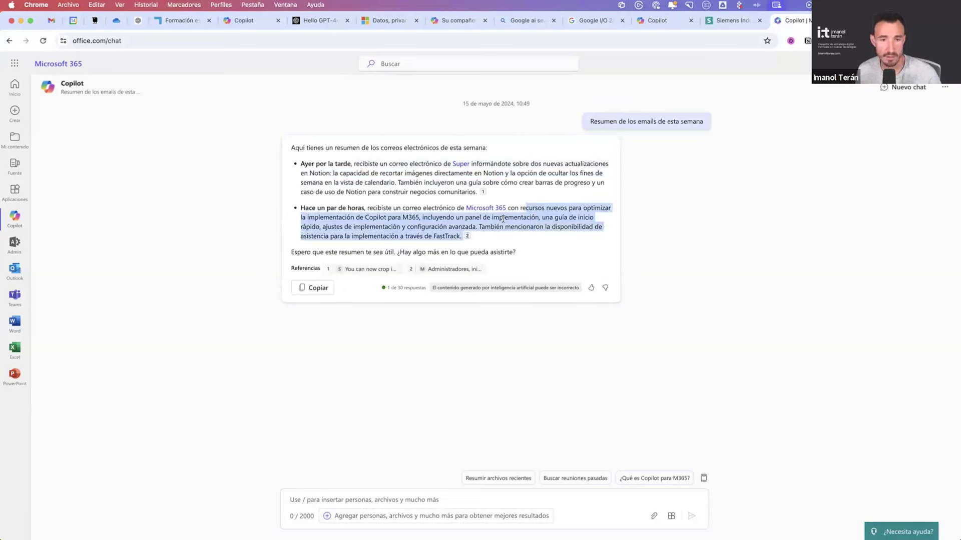
pyautogui.moveTo(467, 235)
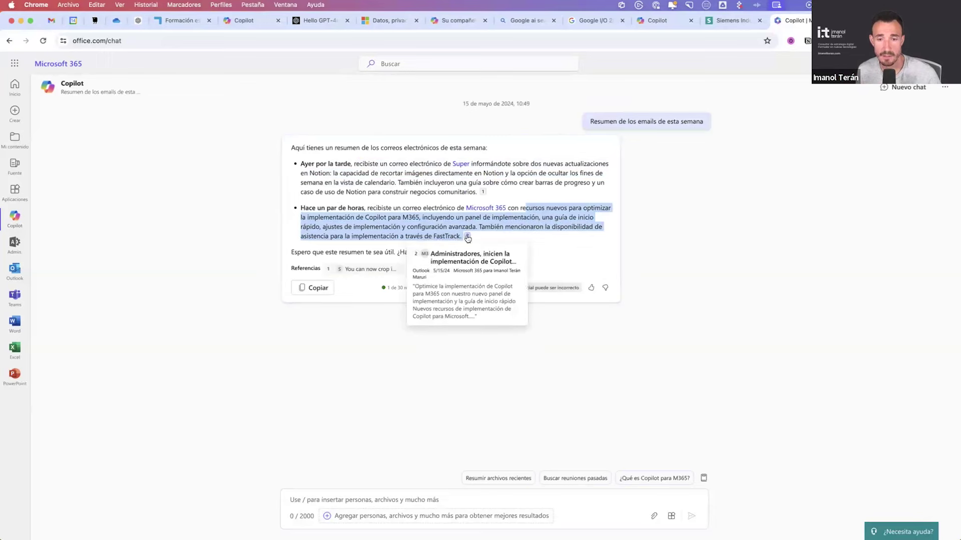
pyautogui.click(464, 253)
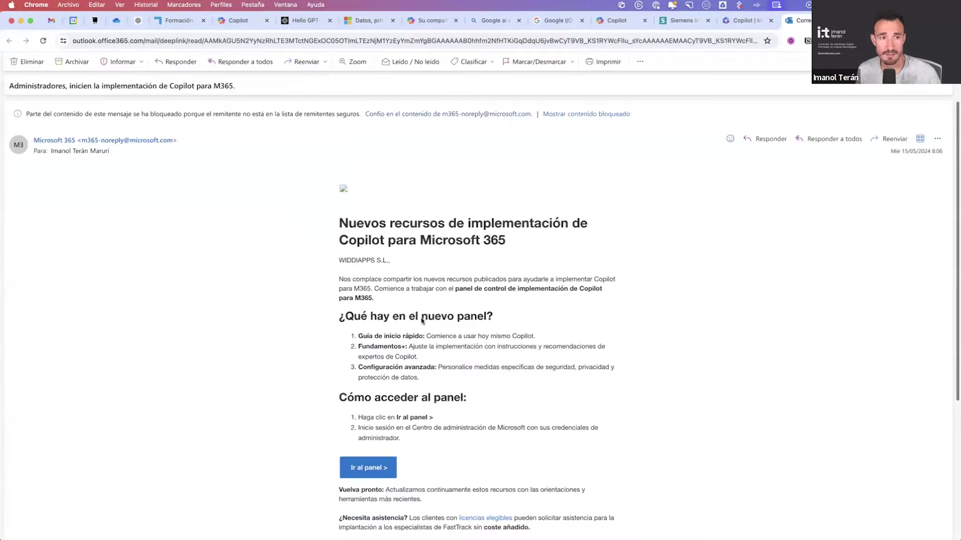
pyautogui.scroll(-5, 413, 330)
pyautogui.scroll(5, 411, 329)
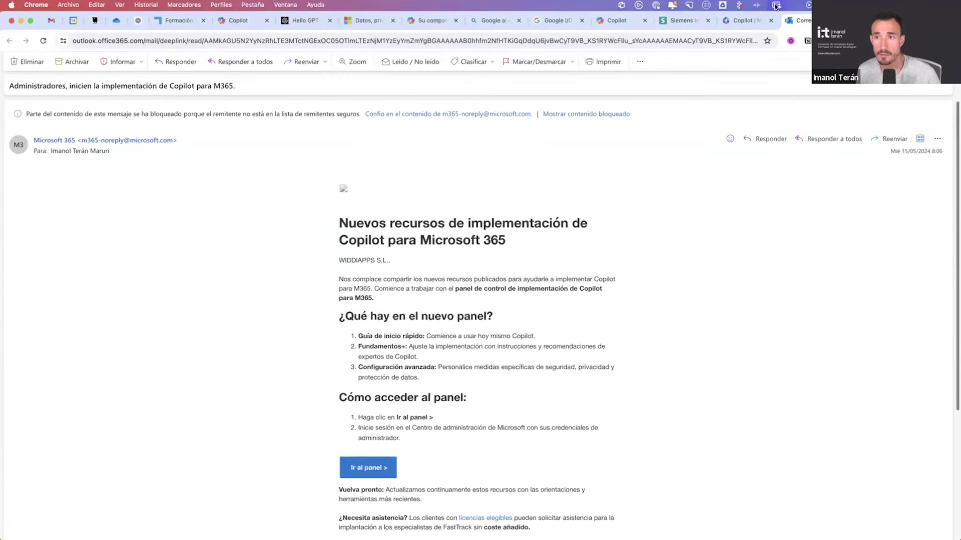
pyautogui.press('super+w')
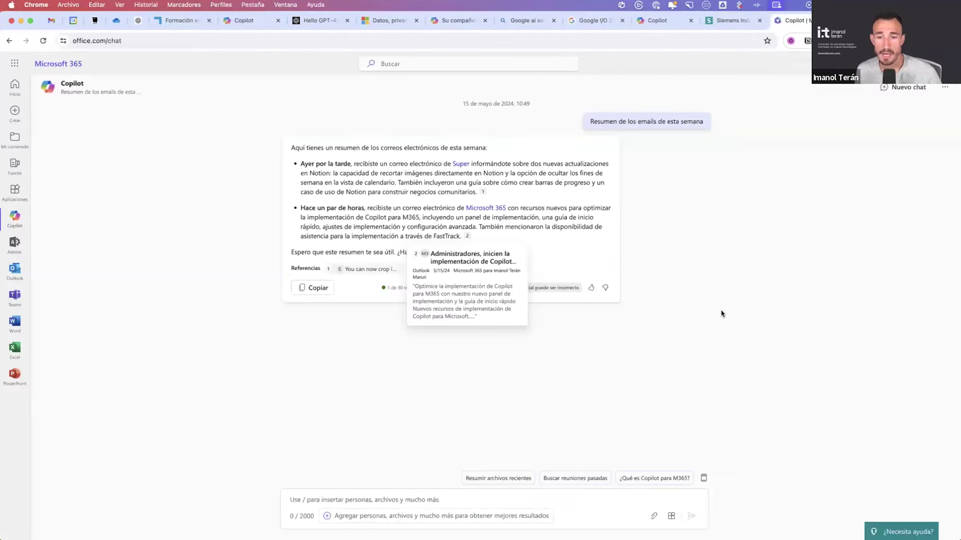
# Step: Ask Copilot "Haz un resumen de" with the file "2405-166 - Qué es una API-Cómo puedo utilizar la de ChatGPT.docx" referenced, and review the answer
pyautogui.click(468, 504)
pyautogui.write('Haz un reusmen')
pyautogui.press('BackSpace')
pyautogui.press('BackSpace')
pyautogui.press('BackSpace')
pyautogui.press('BackSpace')
pyautogui.press('BackSpace')
pyautogui.press('BackSpace')
pyautogui.write('sumen de /')
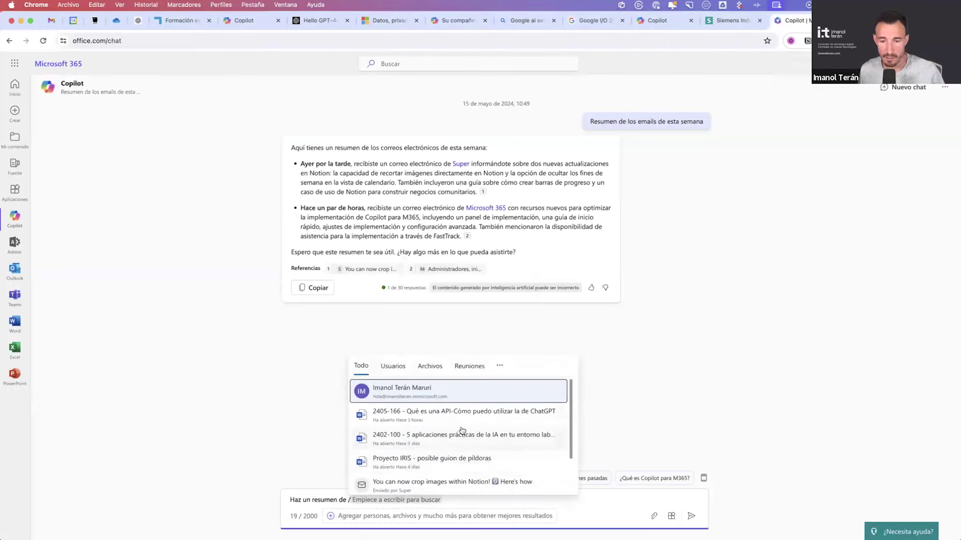
pyautogui.click(459, 422)
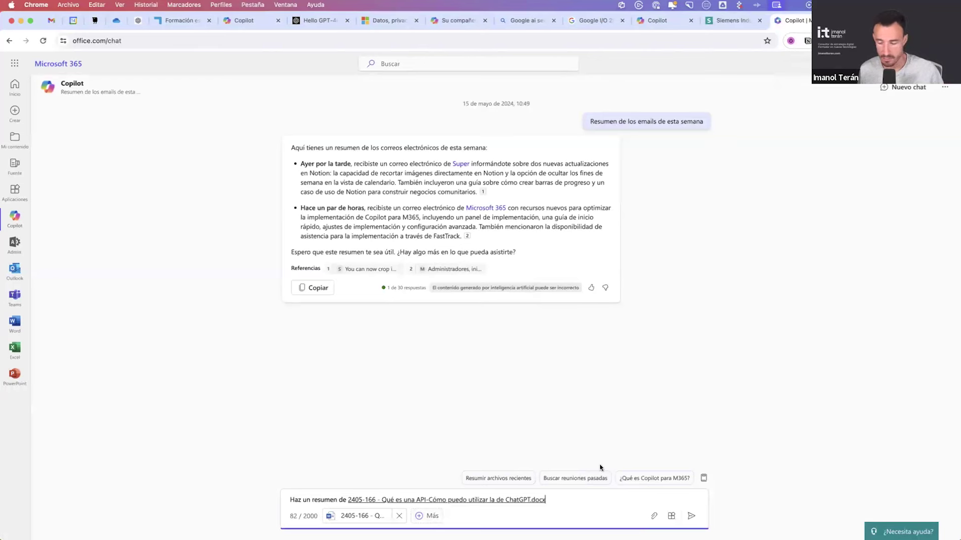
pyautogui.press('Return')
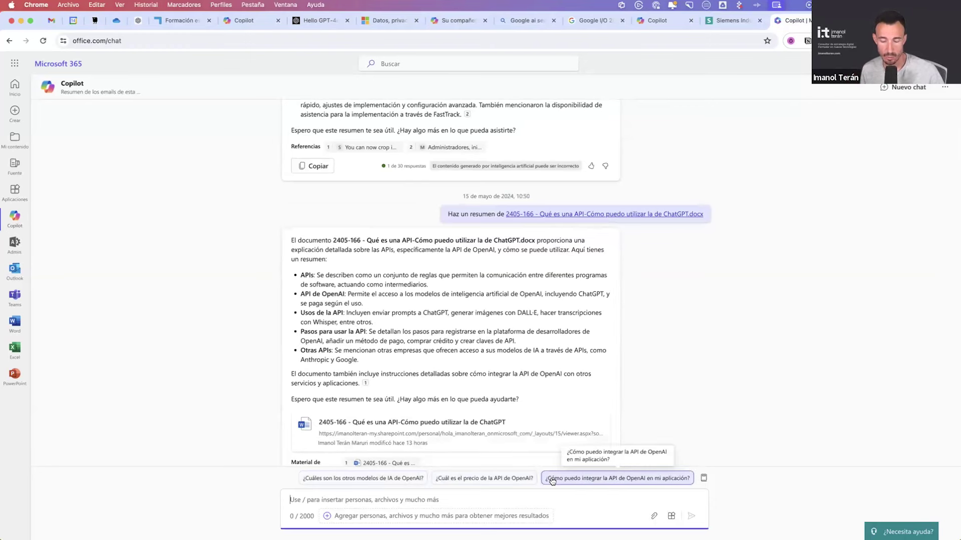
pyautogui.scroll(-2, 552, 481)
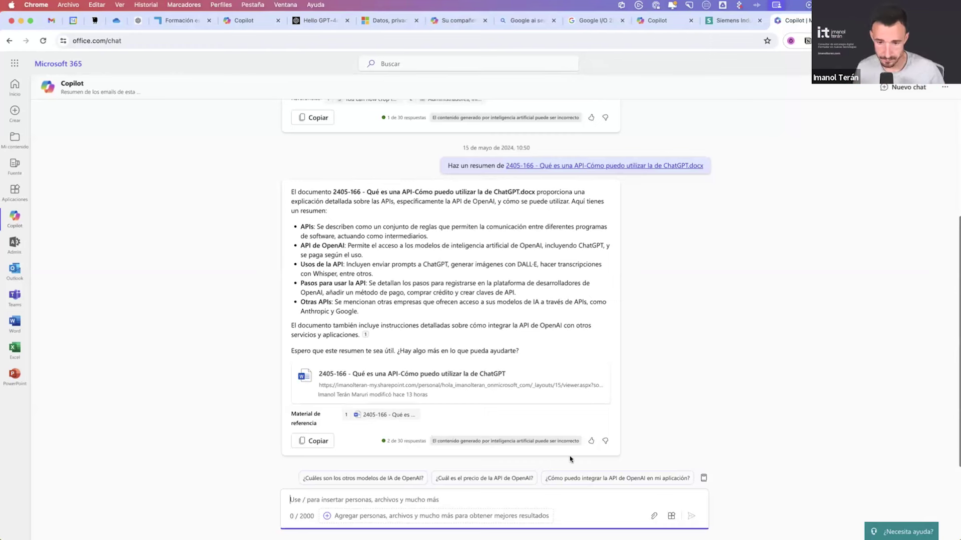
pyautogui.moveTo(433, 442); pyautogui.dragTo(580, 444)
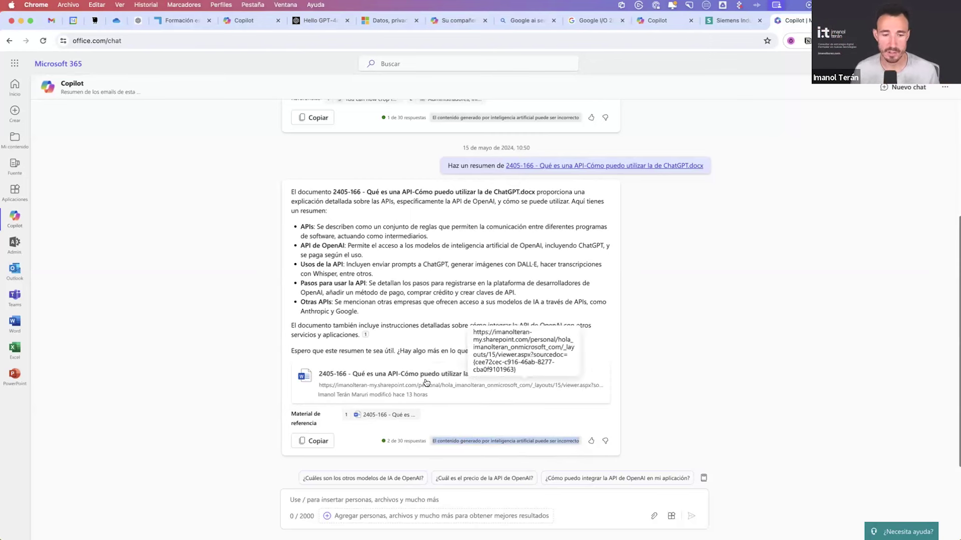
# Step: Ask Copilot "Que ocurrio en mi ultima reunion?" and read its reply
pyautogui.click(499, 501)
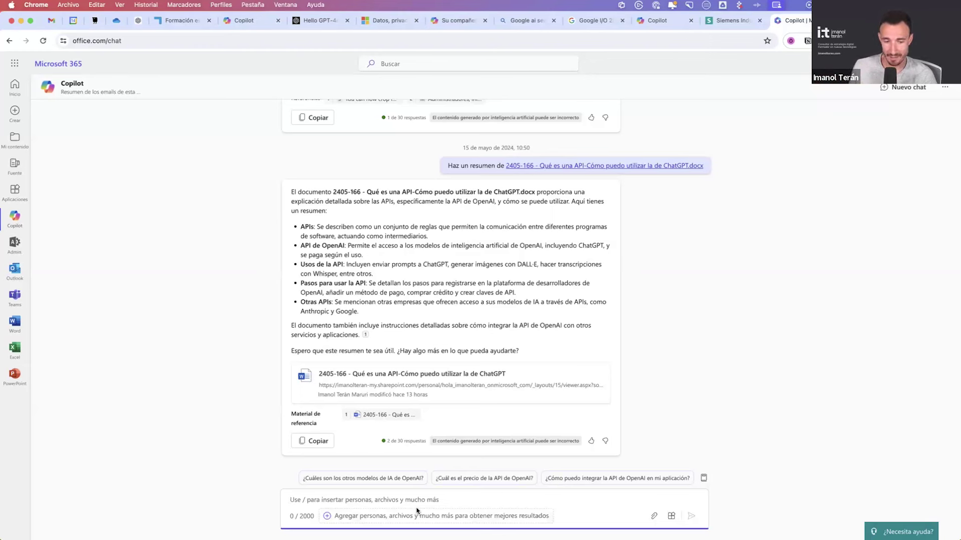
pyautogui.write('Que ocur')
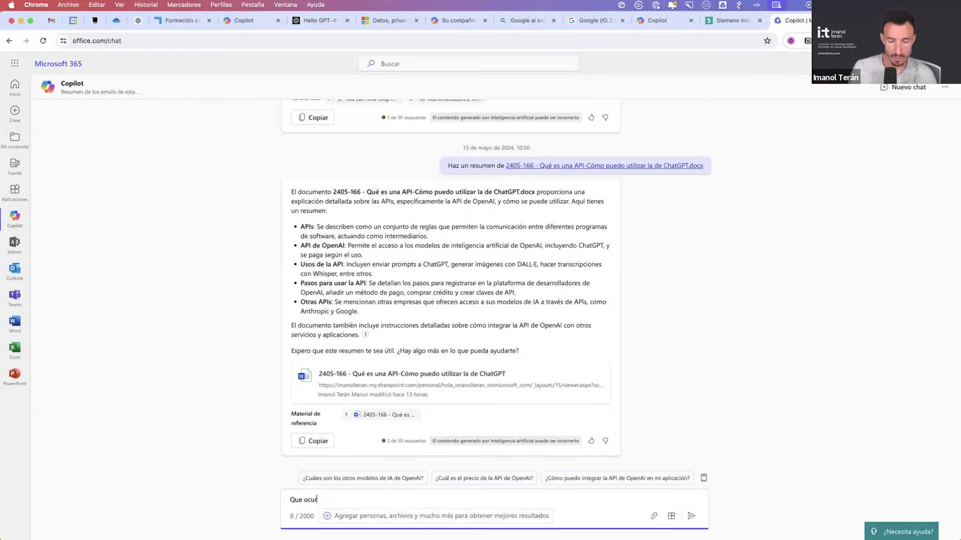
pyautogui.write('rio en mi ultima reunion?')
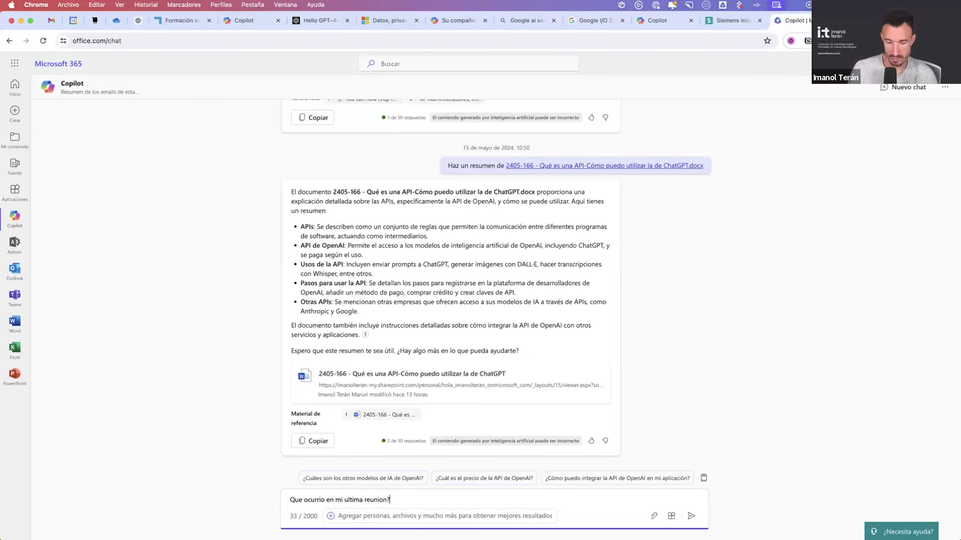
pyautogui.press('Return')
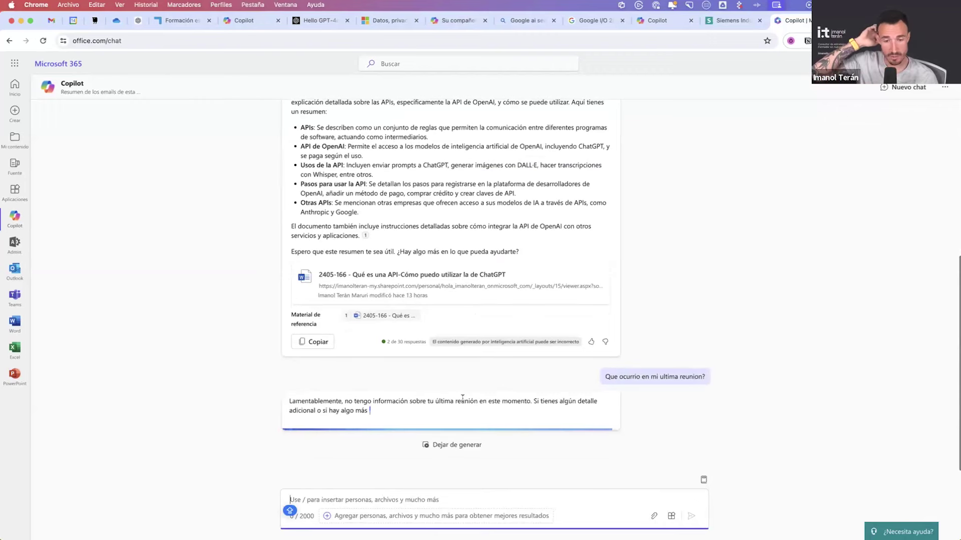
pyautogui.moveTo(418, 403); pyautogui.dragTo(555, 413)
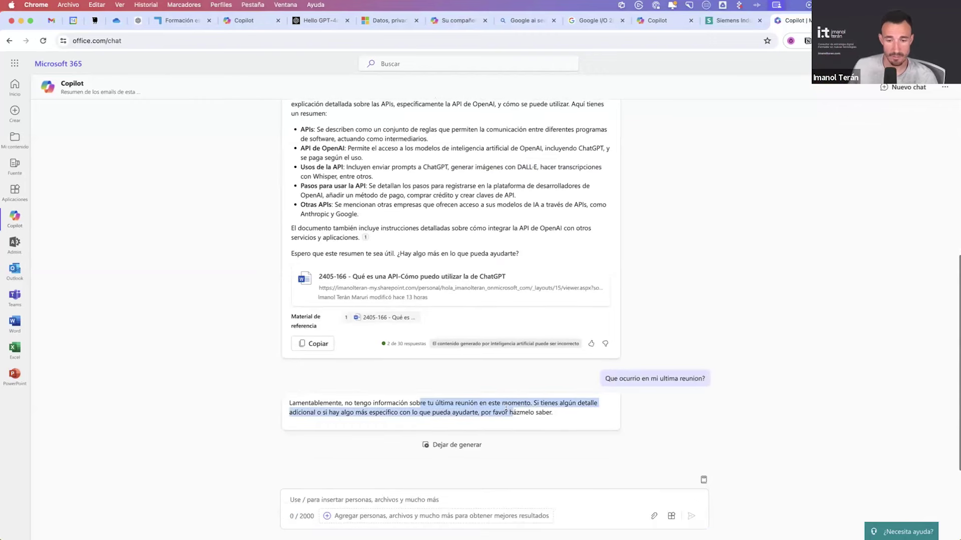
pyautogui.click(643, 425)
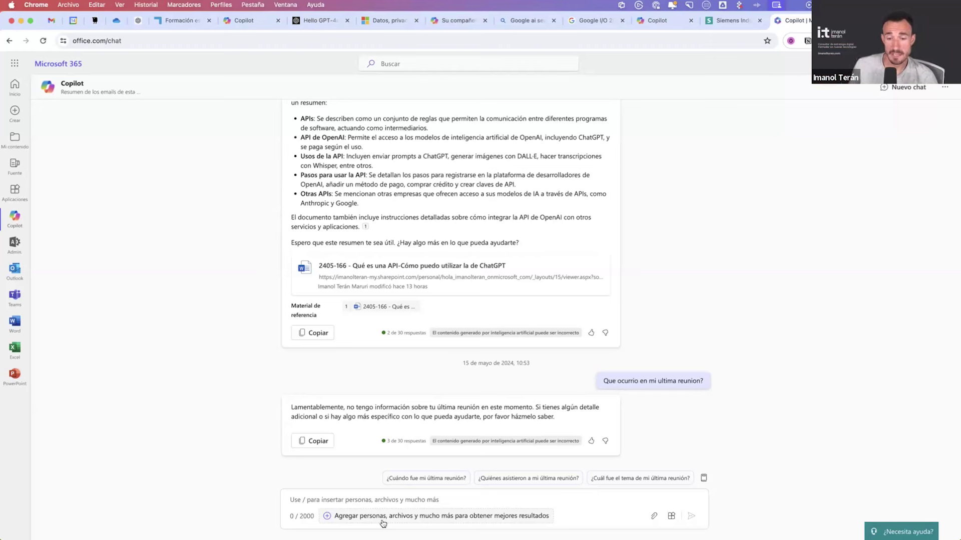
# Step: Look through the Copilot Lab prompts and the "Solicitudes guardadas" view, and close the gallery
pyautogui.click(326, 498)
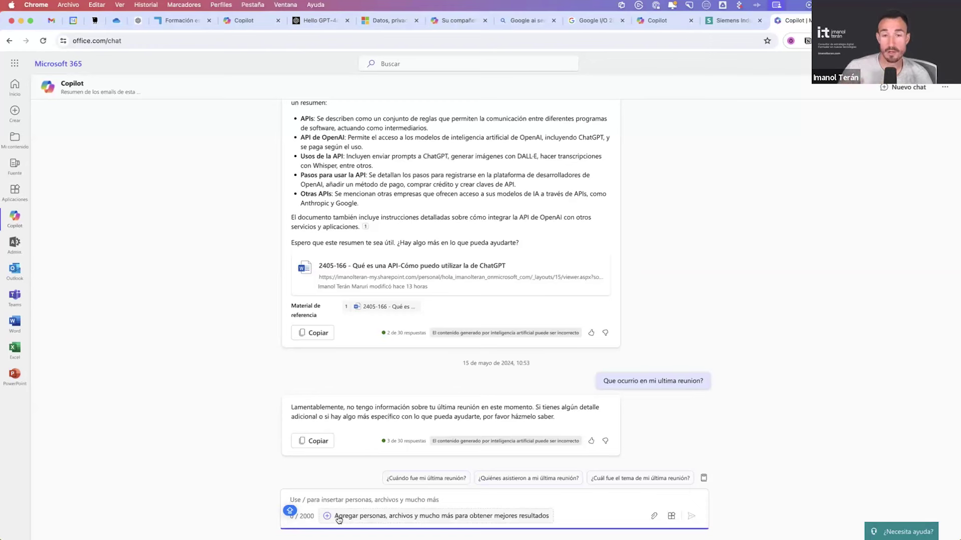
pyautogui.click(742, 297)
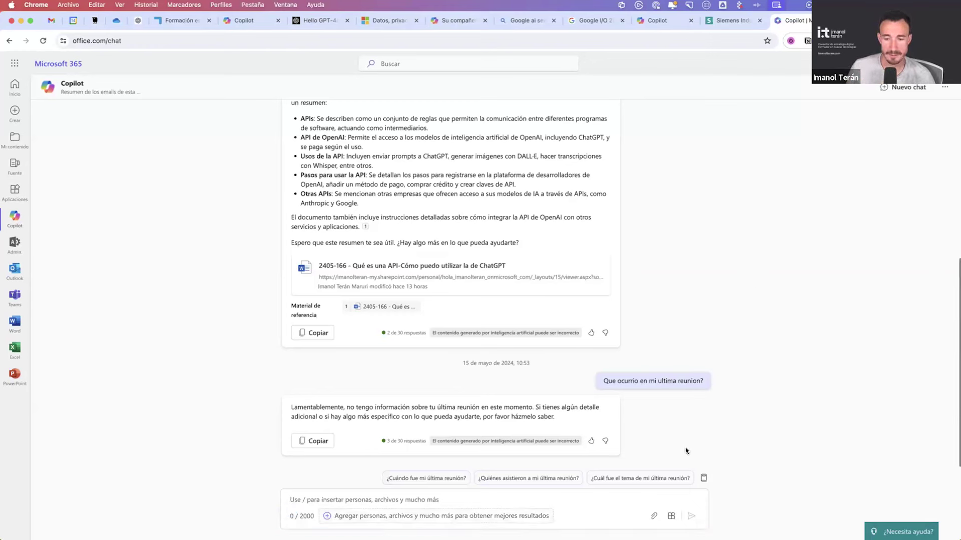
pyautogui.click(705, 479)
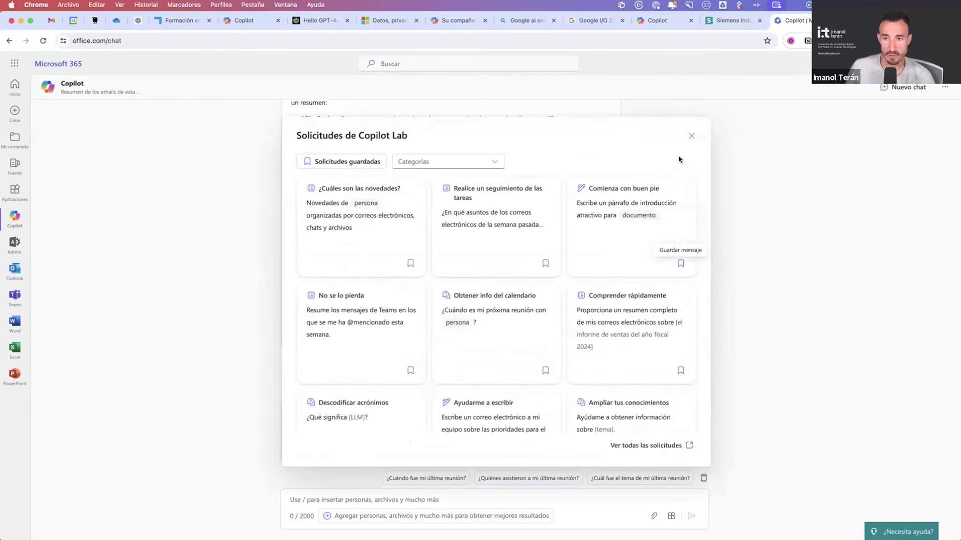
pyautogui.click(695, 140)
pyautogui.click(703, 478)
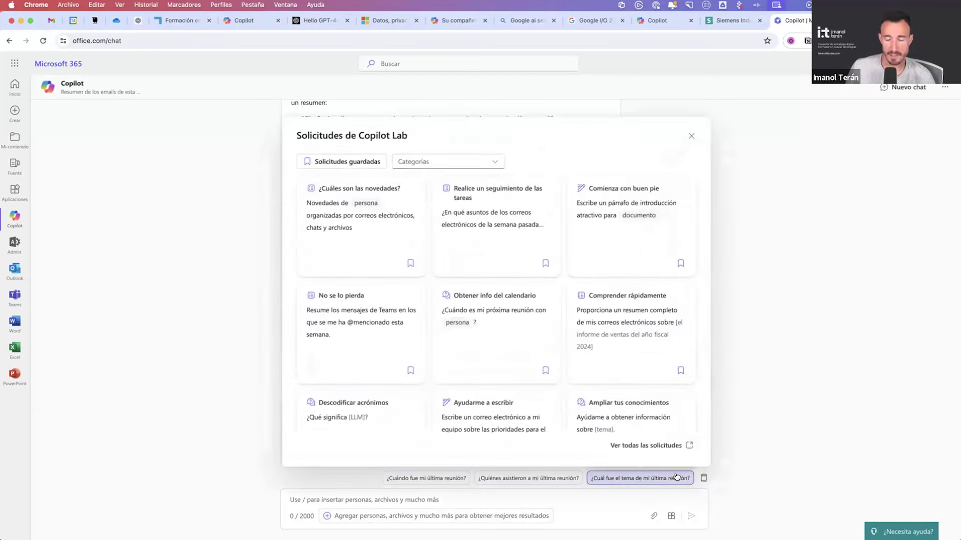
pyautogui.click(338, 164)
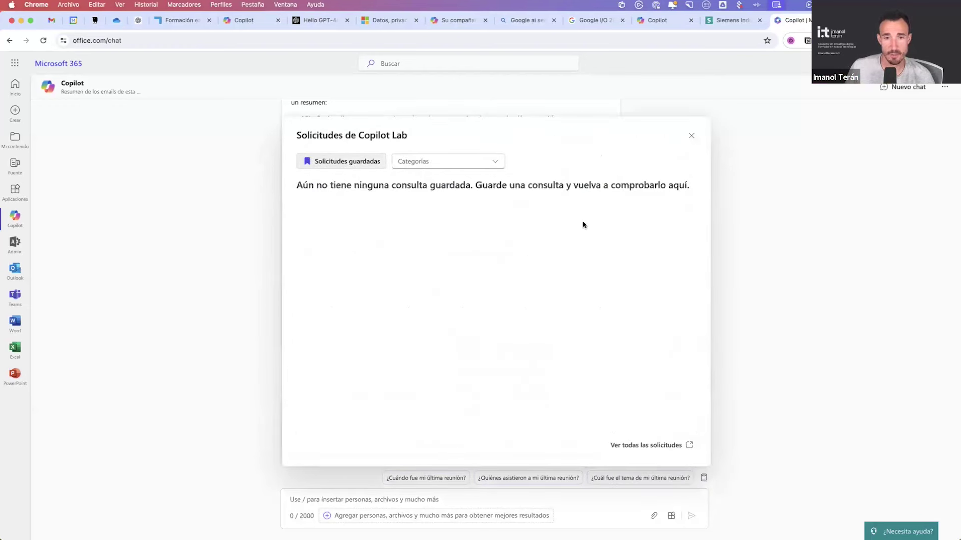
pyautogui.click(692, 136)
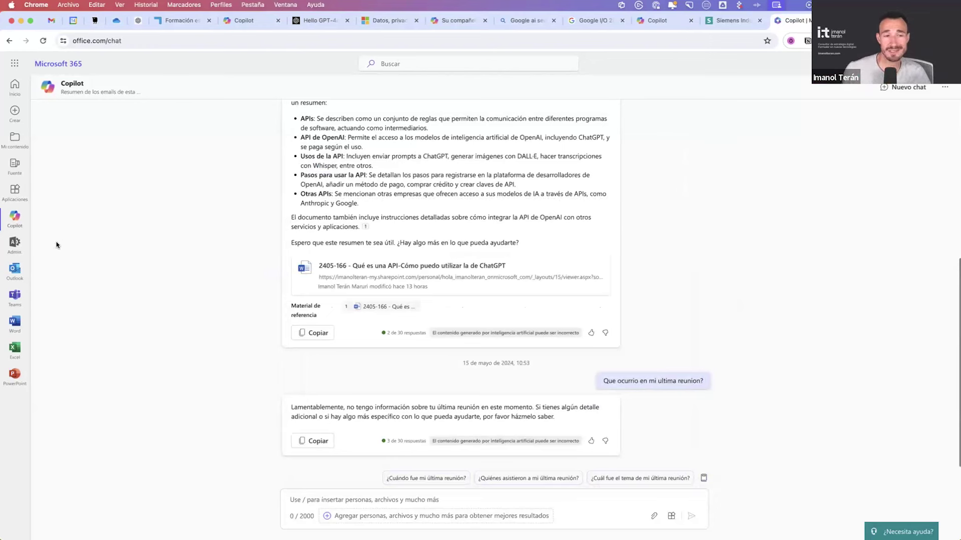
# Step: Check the "/" reference suggestions for "Reuniones" in the chat prompt and dismiss them
pyautogui.scroll(5, 366, 302)
pyautogui.scroll(-5, 380, 325)
pyautogui.click(645, 521)
pyautogui.write('/')
pyautogui.click(411, 366)
pyautogui.press('Escape')
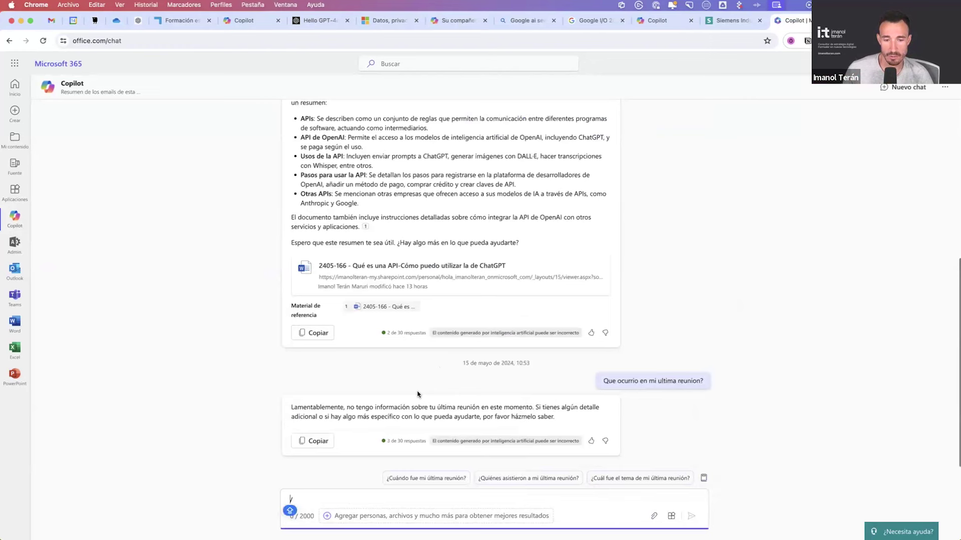
# Step: Open the Outlook mailbox from Microsoft 365, close the browser tabs no longer needed and return to the mailbox
pyautogui.click(14, 268)
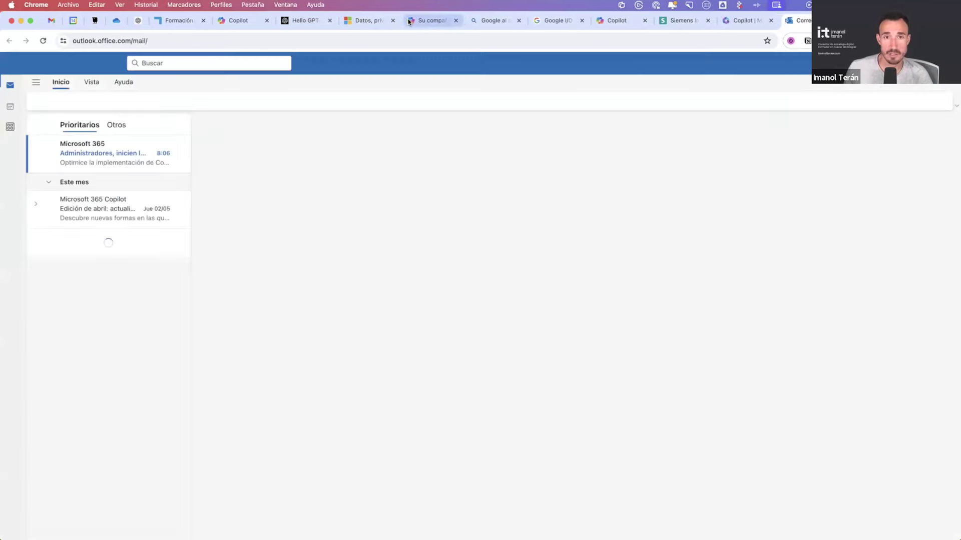
pyautogui.click(393, 20)
pyautogui.click(393, 21)
pyautogui.click(393, 20)
pyautogui.click(392, 21)
pyautogui.click(393, 20)
pyautogui.click(455, 21)
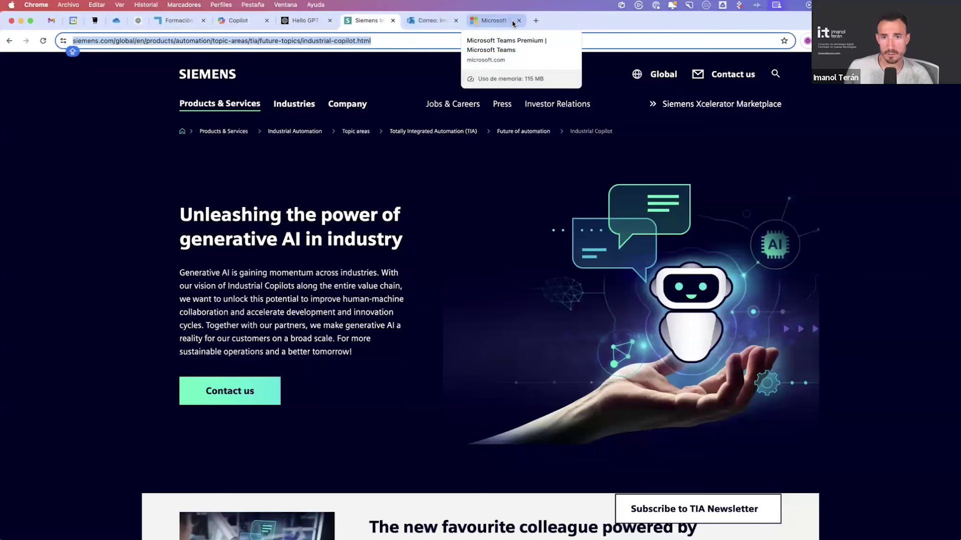
pyautogui.click(617, 21)
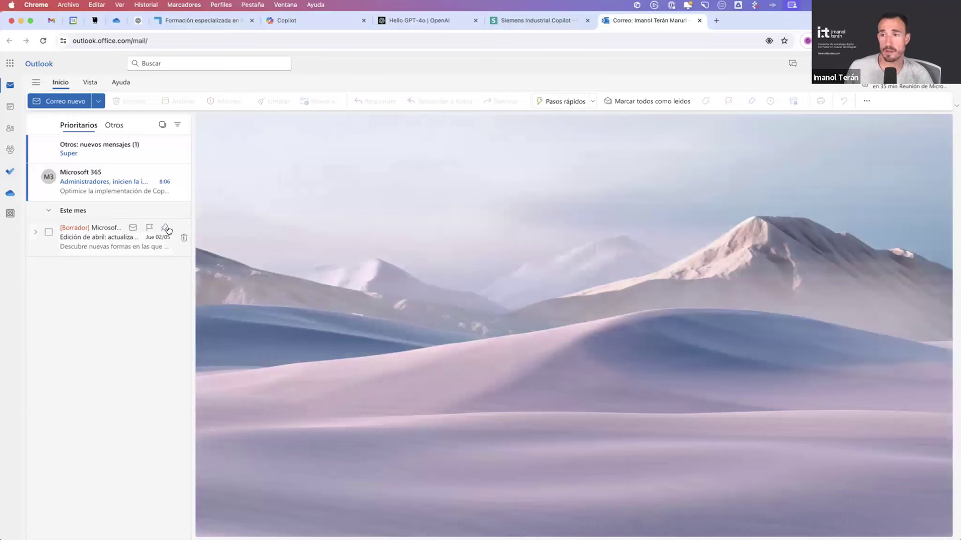
# Step: Start a new email in Outlook, locate its Copilot drafting options and place the cursor in the recipient field
pyautogui.click(70, 103)
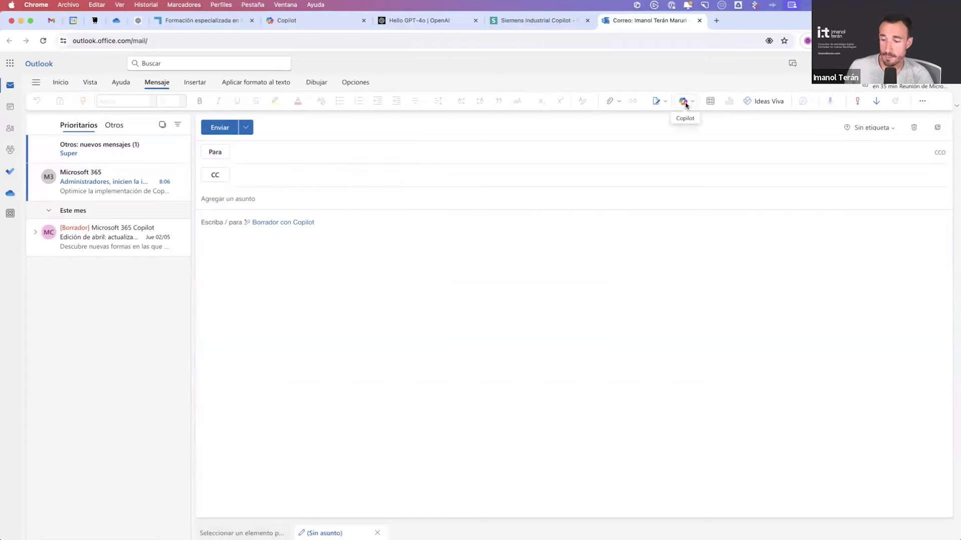
pyautogui.click(234, 162)
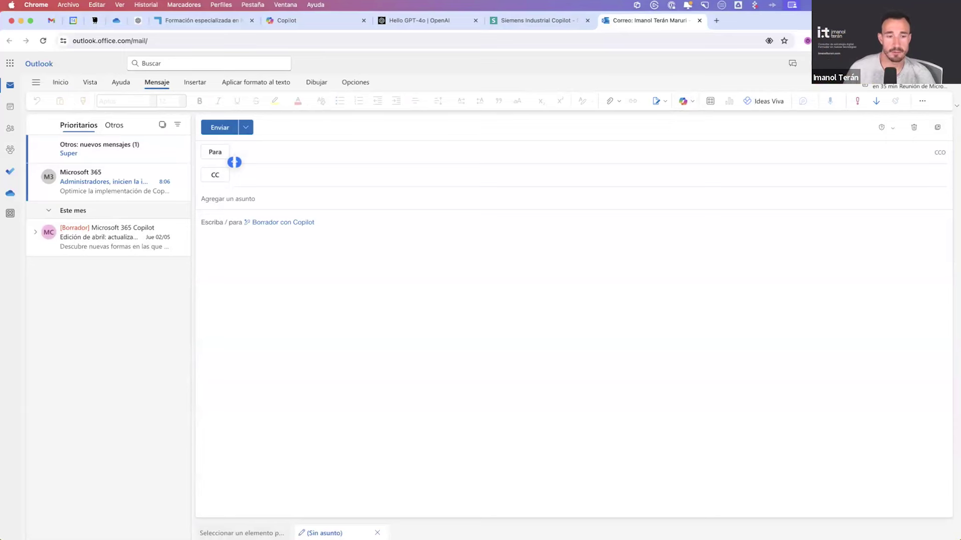
pyautogui.click(234, 162)
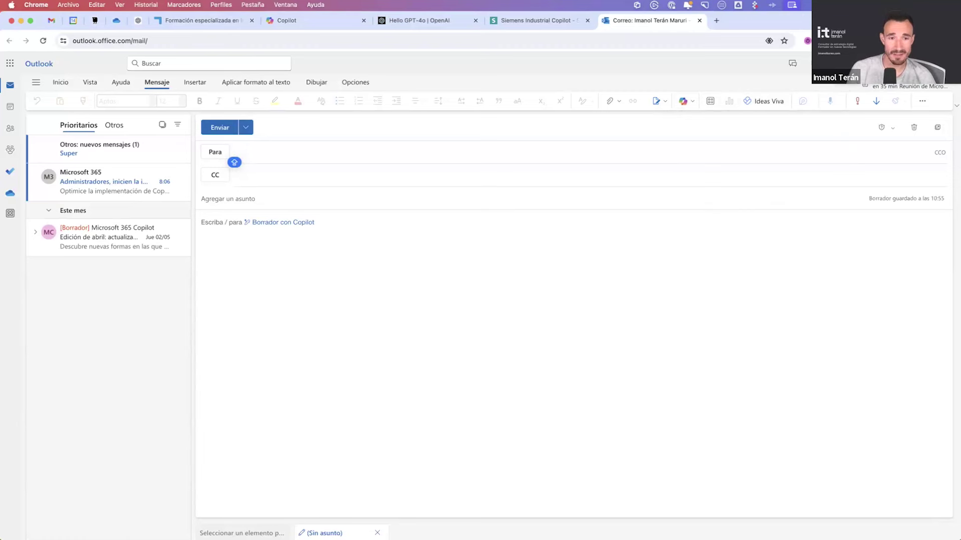
# Step: Switch to Microsoft Word by launching it from the system search
pyautogui.press('super+space')
pyautogui.write('WORD')
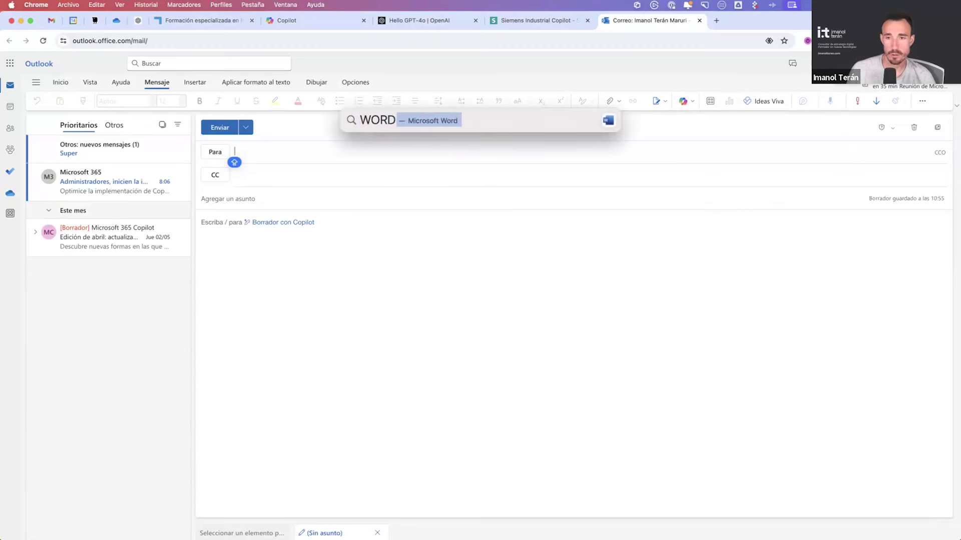
pyautogui.press('Return')
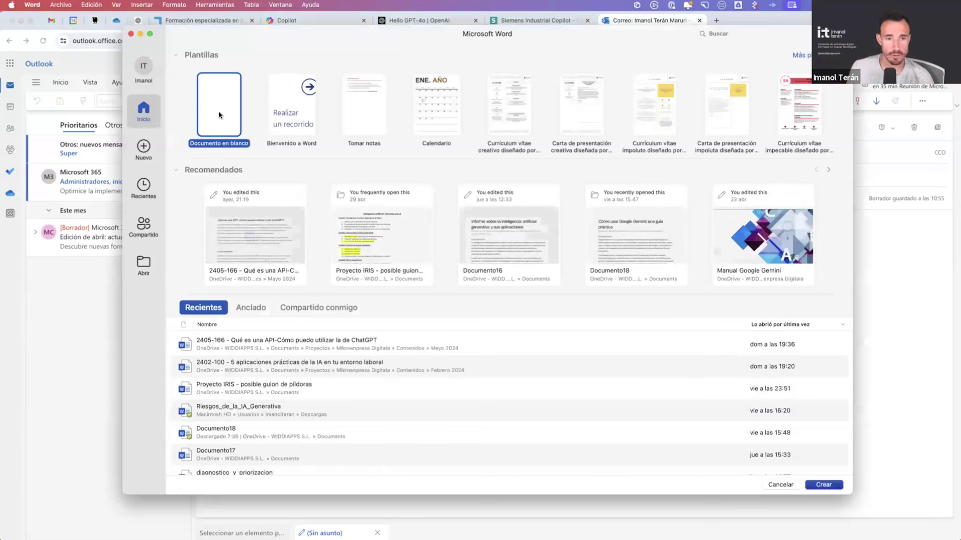
# Step: Open the Word document "2405-166 - Qué es una API-Cómo puedo utilizar la de ChatGPT", view its Copilot assistant and close the document
pyautogui.click(250, 230)
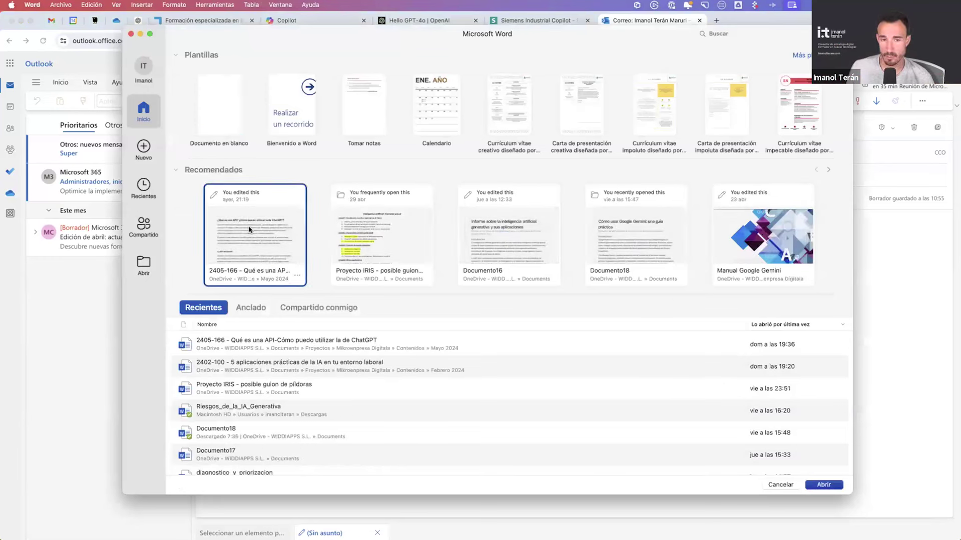
pyautogui.doubleClick(250, 230)
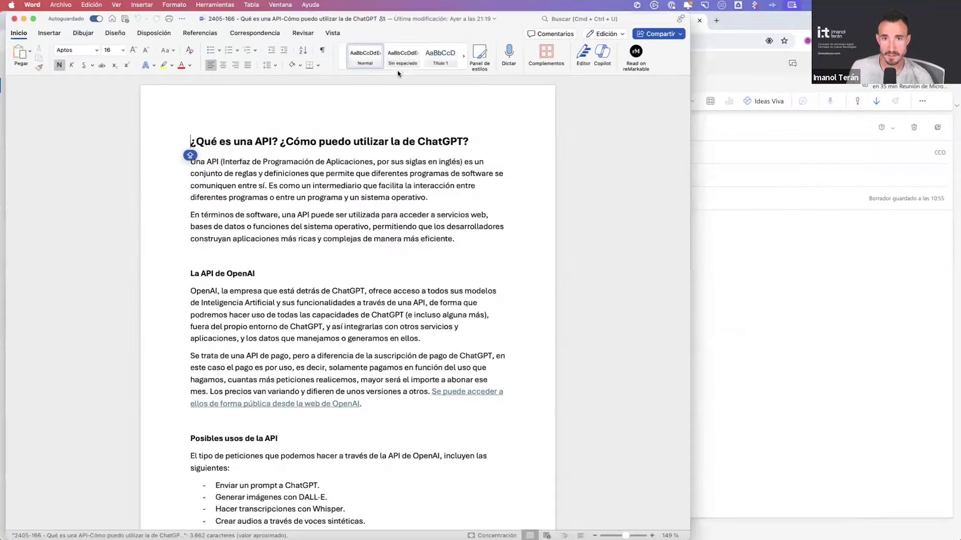
pyautogui.click(604, 57)
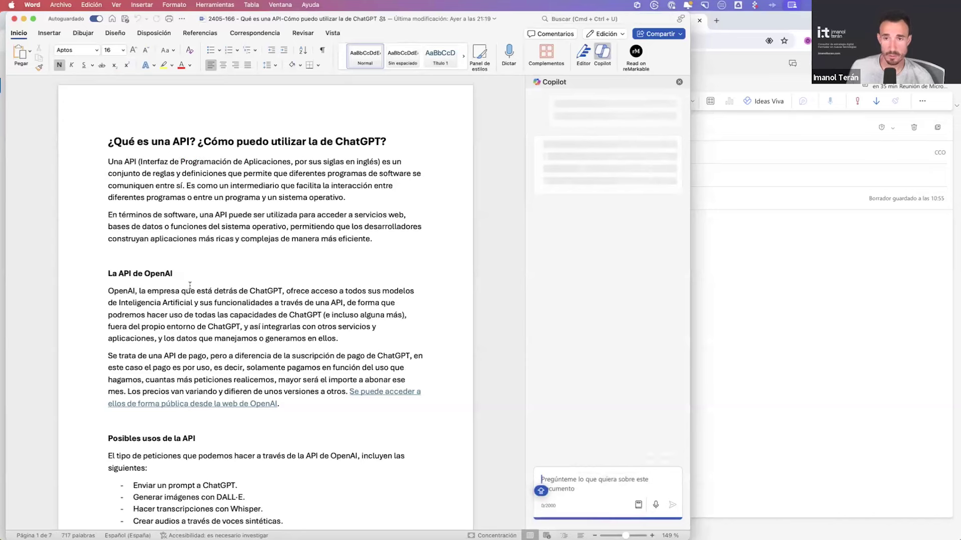
pyautogui.click(13, 19)
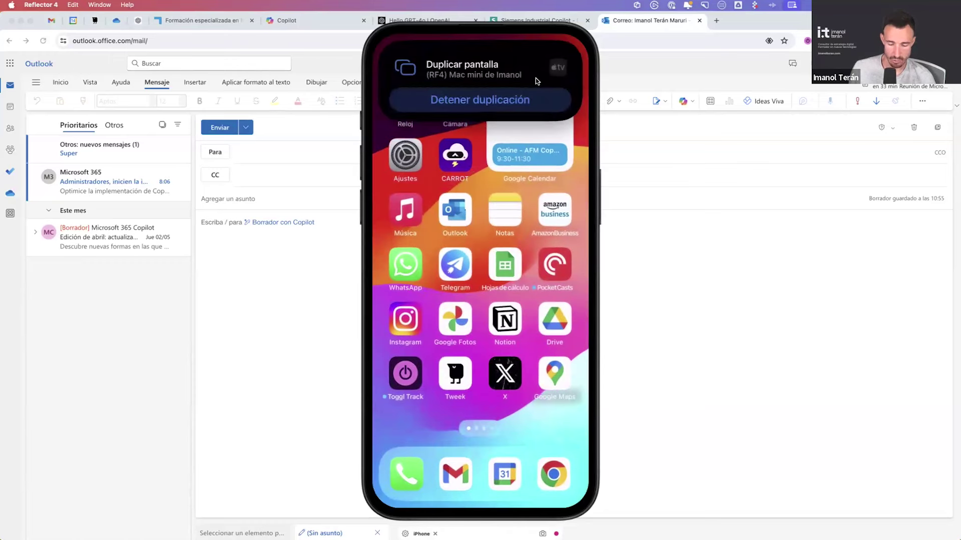
# Step: Return to the new Outlook email and enter the Copilot draft prompt "redacta un correo proponiendo una reunión el lunes a las 10"
pyautogui.click(566, 284)
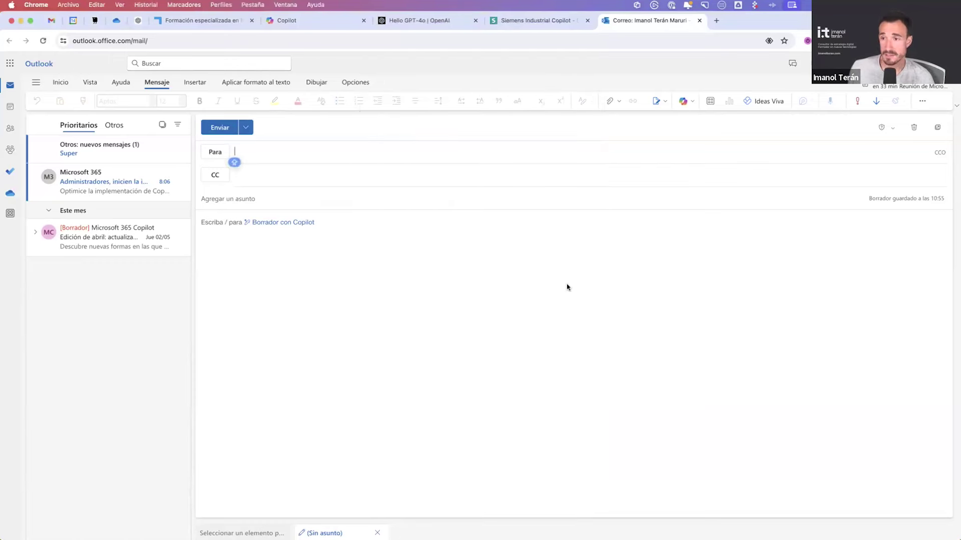
pyautogui.click(265, 223)
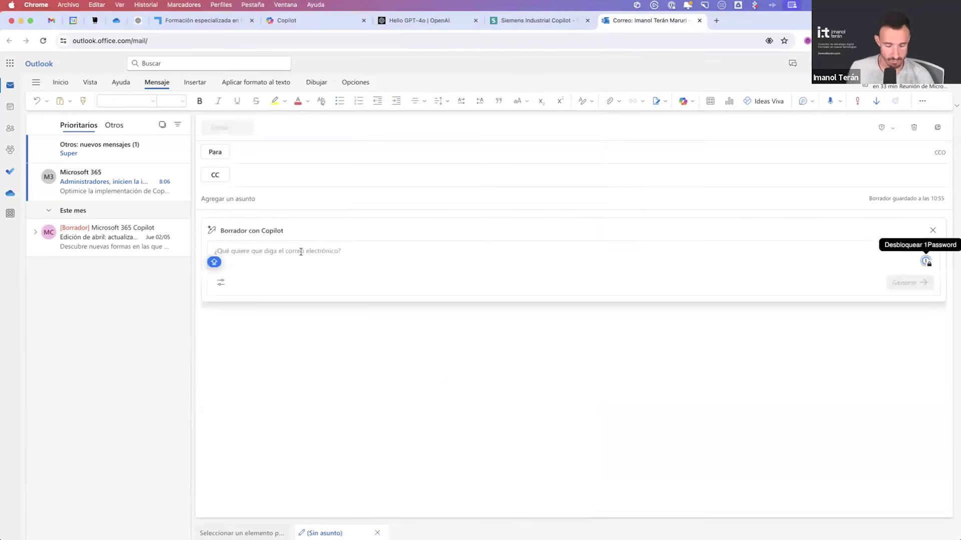
pyautogui.write('reac')
pyautogui.write('acta un correo propo')
pyautogui.write('niendo ujna ')
pyautogui.write('na reunión el l')
pyautogui.write('unes a las 10')
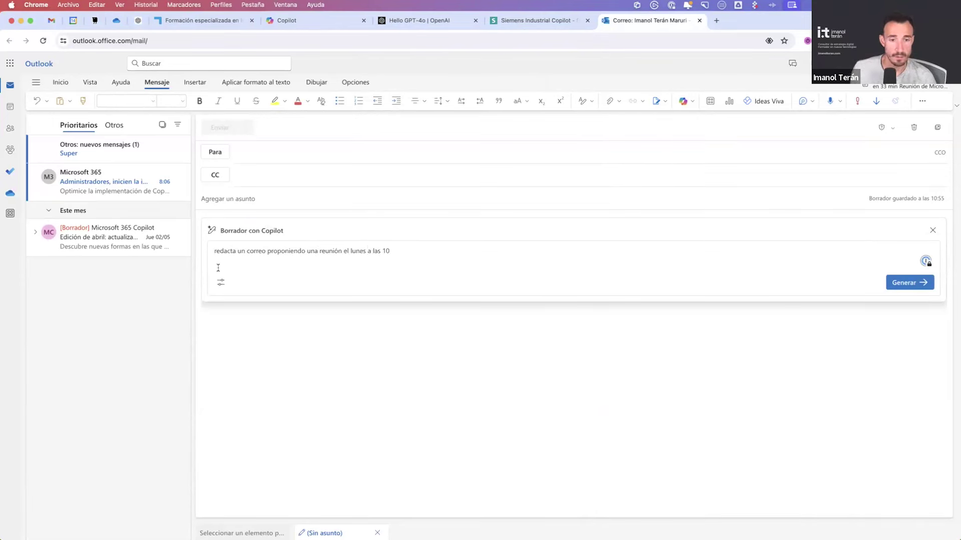
# Step: Set the Copilot draft length to Corta, generate the email and highlight the generated text
pyautogui.click(220, 283)
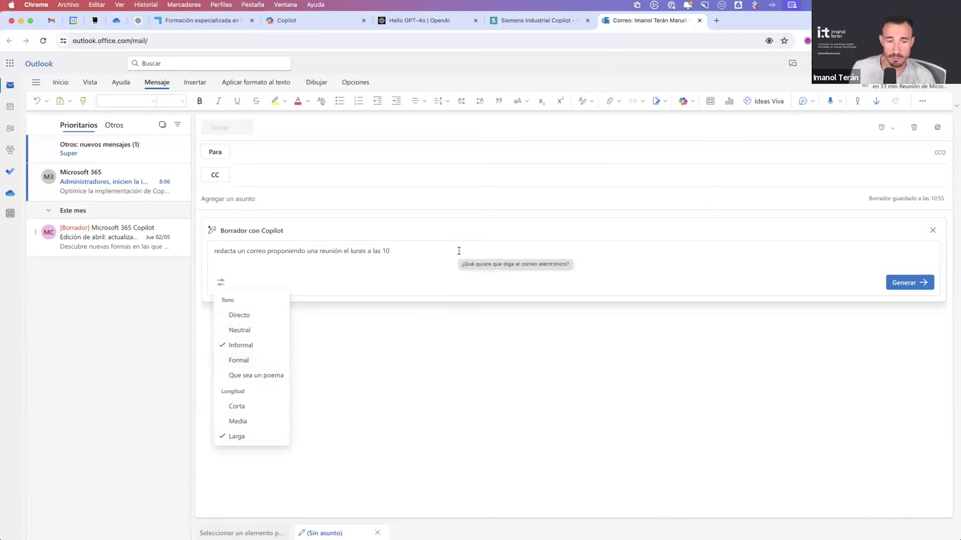
pyautogui.click(238, 406)
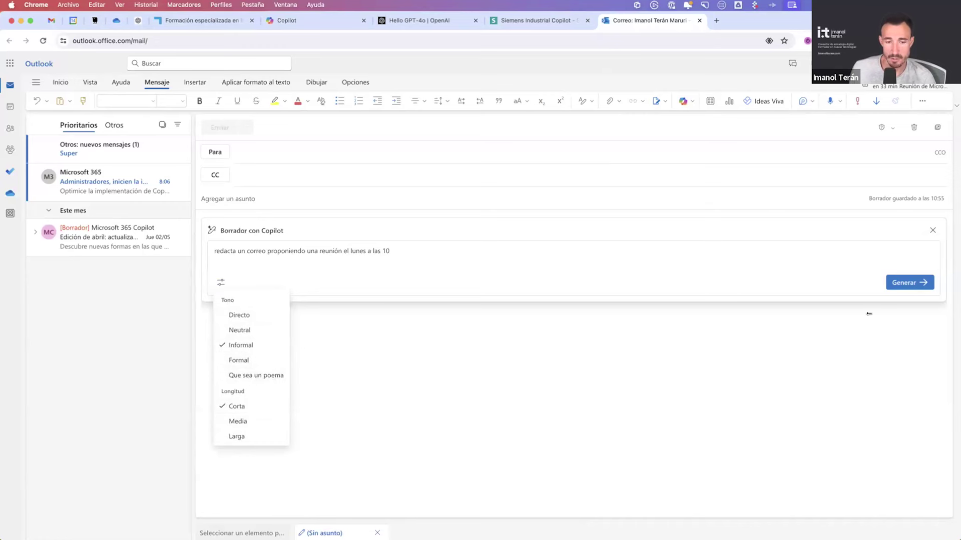
pyautogui.click(909, 283)
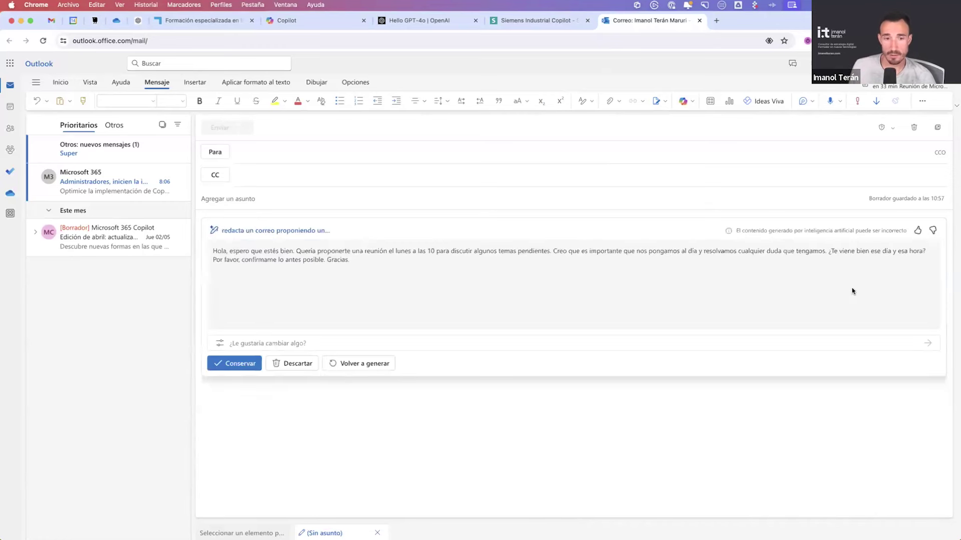
pyautogui.tripleClick(331, 256)
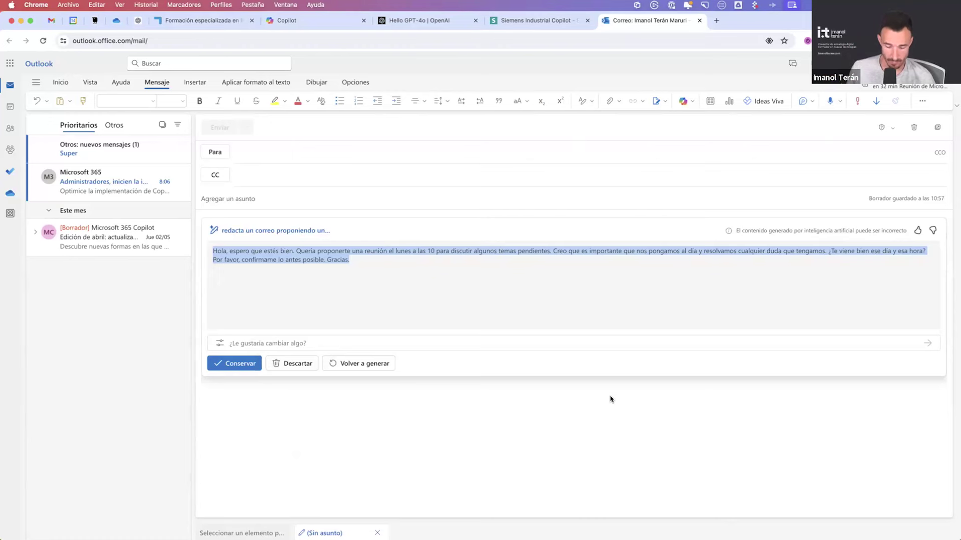
# Step: Try to launch the Outlook desktop app from the system search and postpone the Parallels Desktop update
pyautogui.press('super+space')
pyautogui.write('ou')
pyautogui.press('Return')
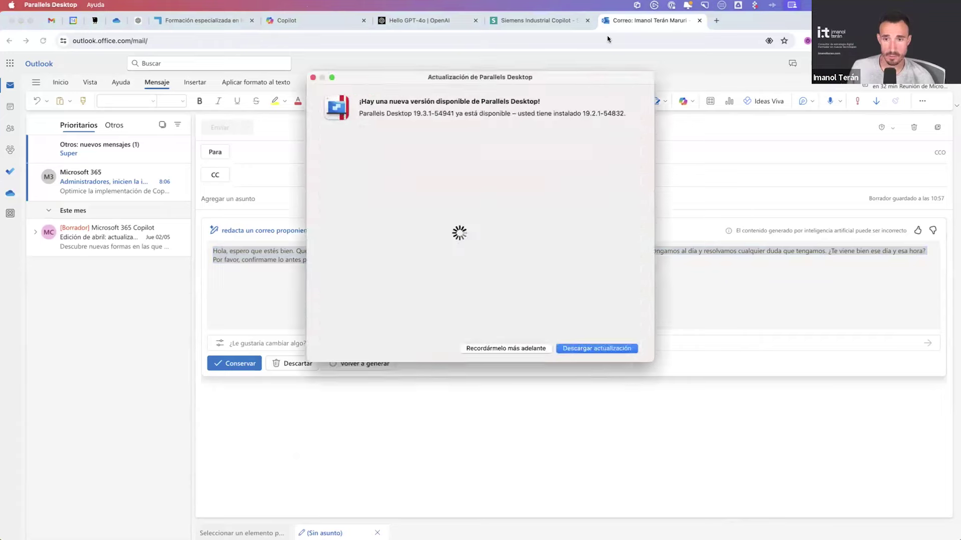
pyautogui.click(500, 349)
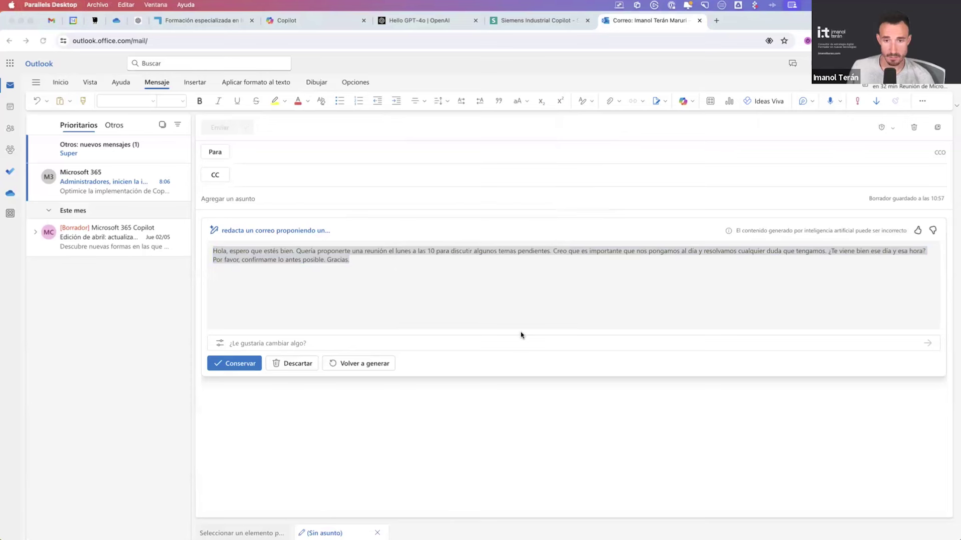
# Step: Launch the Outlook desktop app from the system search again, checking the open windows and the Windows 11 desktop
pyautogui.press('super+space')
pyautogui.write('ou')
pyautogui.press('Return')
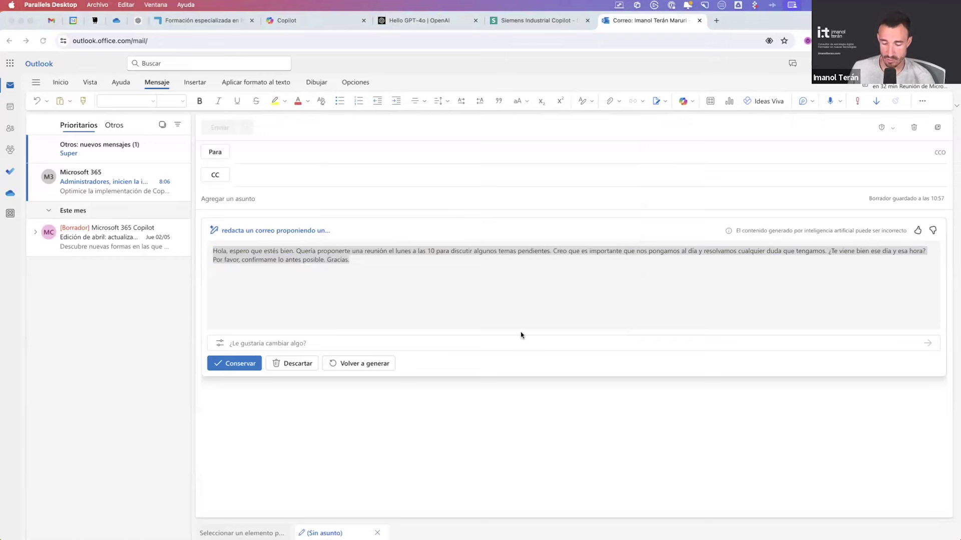
pyautogui.hotkey('ctrl', 'Up')
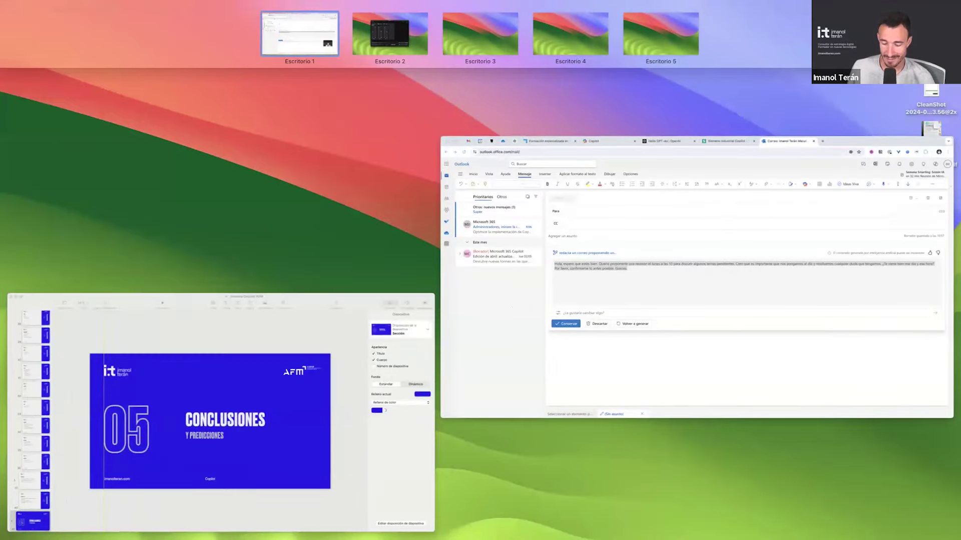
pyautogui.hotkey('ctrl', 'Up')
pyautogui.hotkey('ctrl', 'Right')
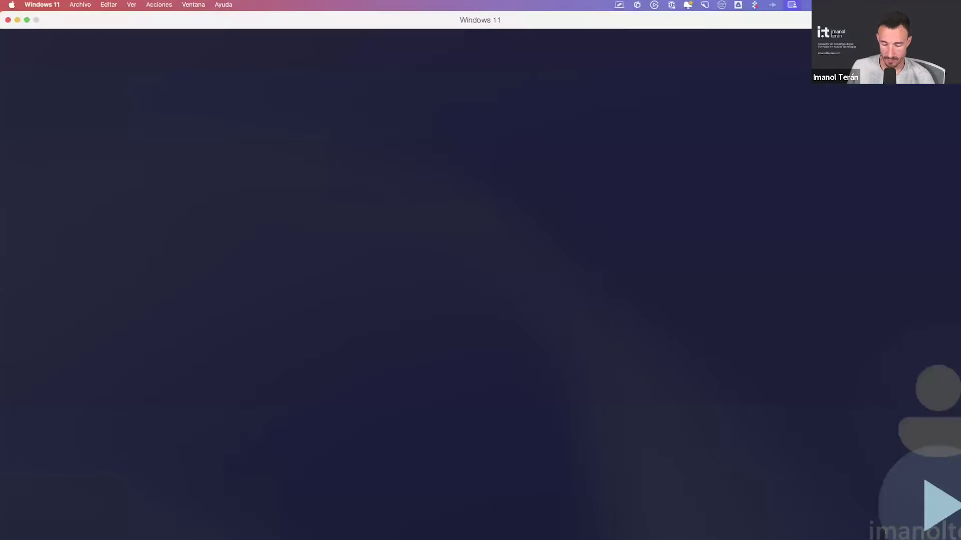
pyautogui.hotkey('ctrl', 'Left')
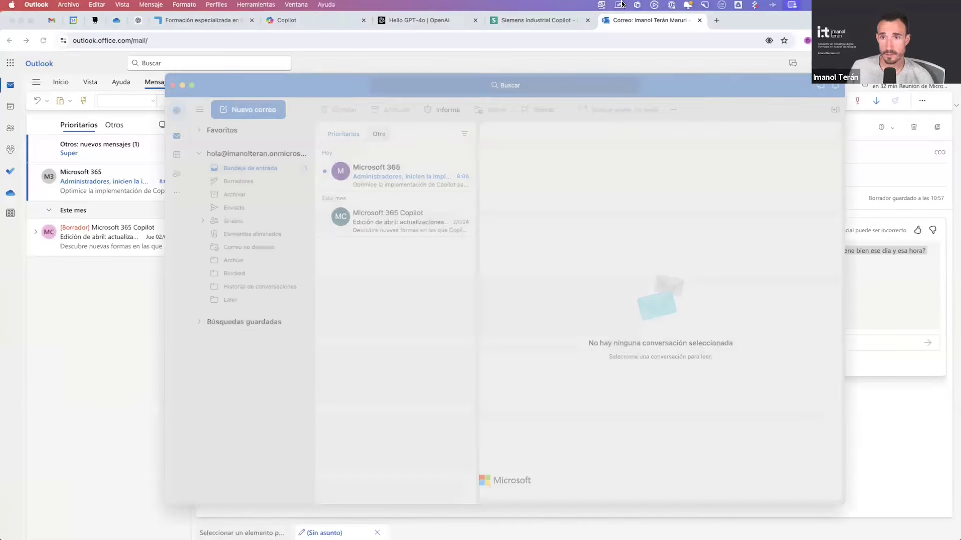
pyautogui.click(619, 5)
pyautogui.click(680, 100)
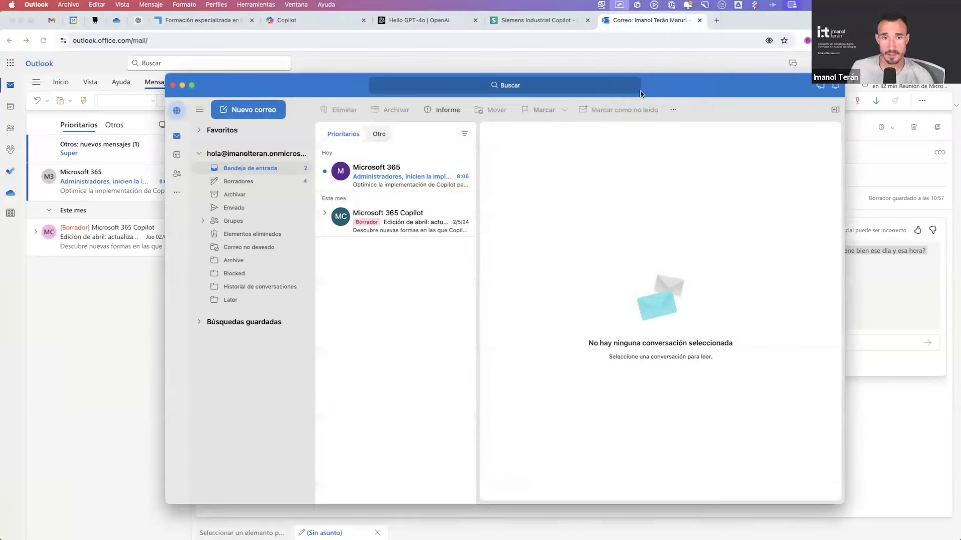
# Step: Start a new email in desktop Outlook, widen the window and dismiss the notice about cancelling sent mail
pyautogui.click(243, 111)
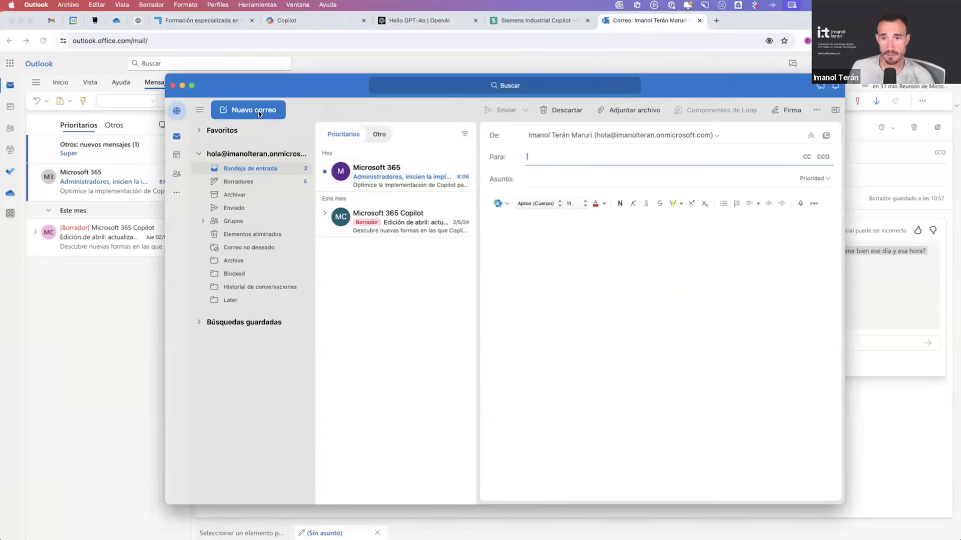
pyautogui.click(816, 111)
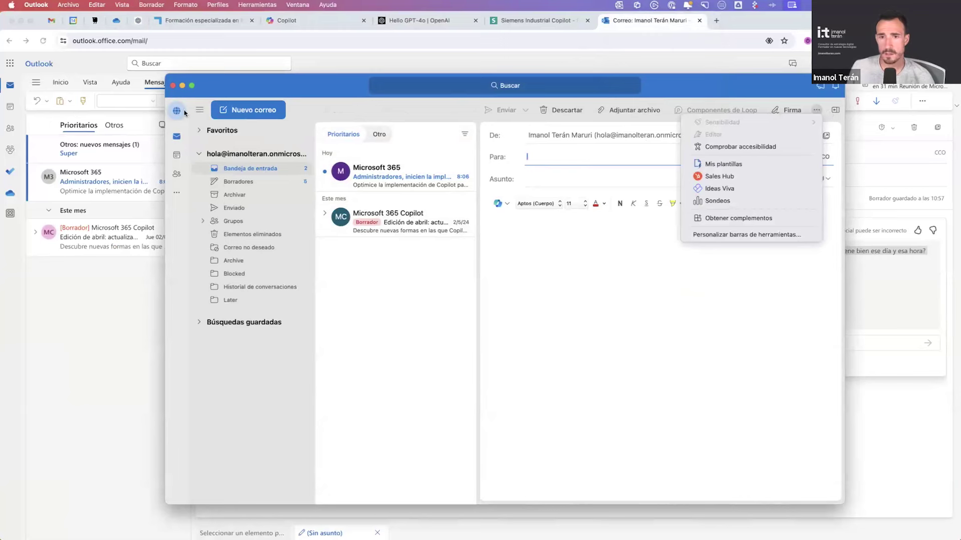
pyautogui.click(164, 113)
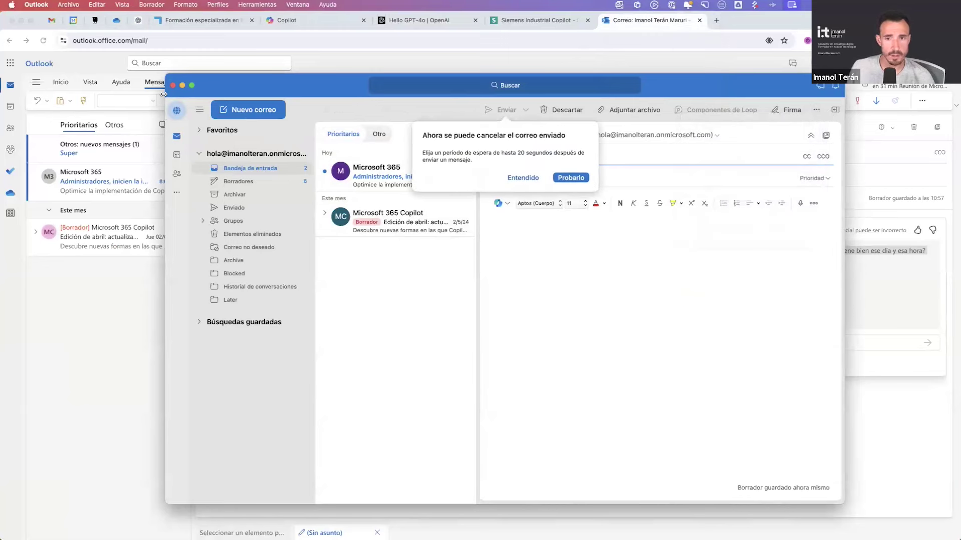
pyautogui.moveTo(164, 112); pyautogui.dragTo(35, 113)
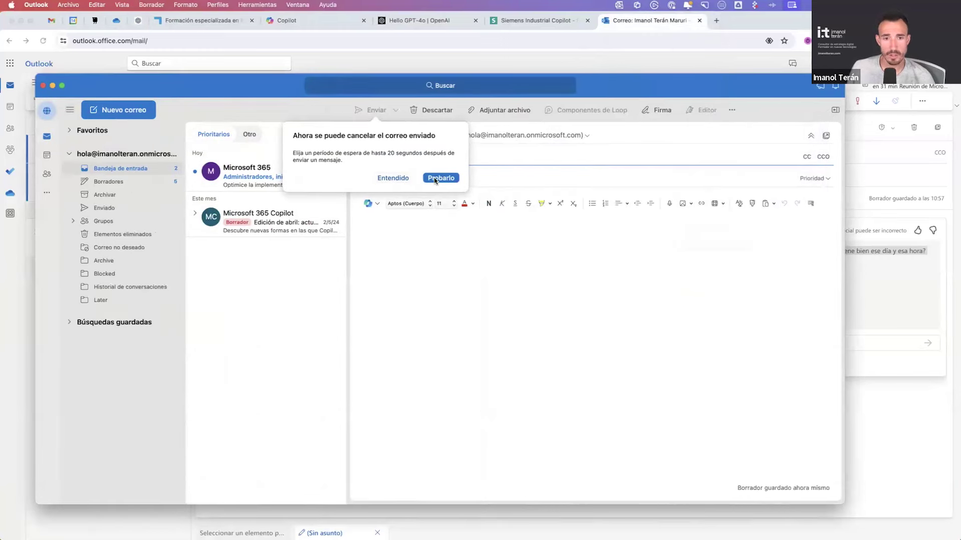
pyautogui.click(393, 177)
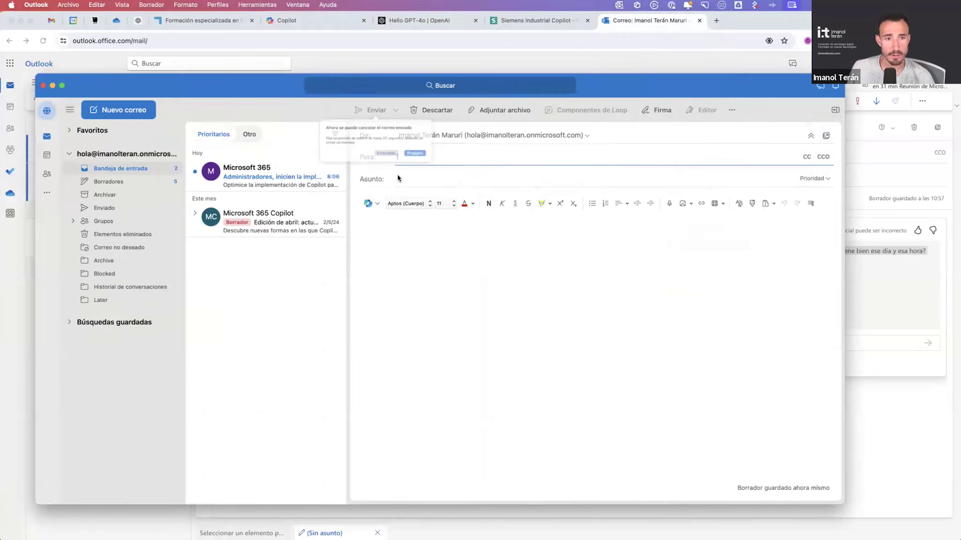
# Step: Open Copilot's draft prompt in the desktop email and review its length and tone options
pyautogui.click(371, 204)
pyautogui.click(408, 218)
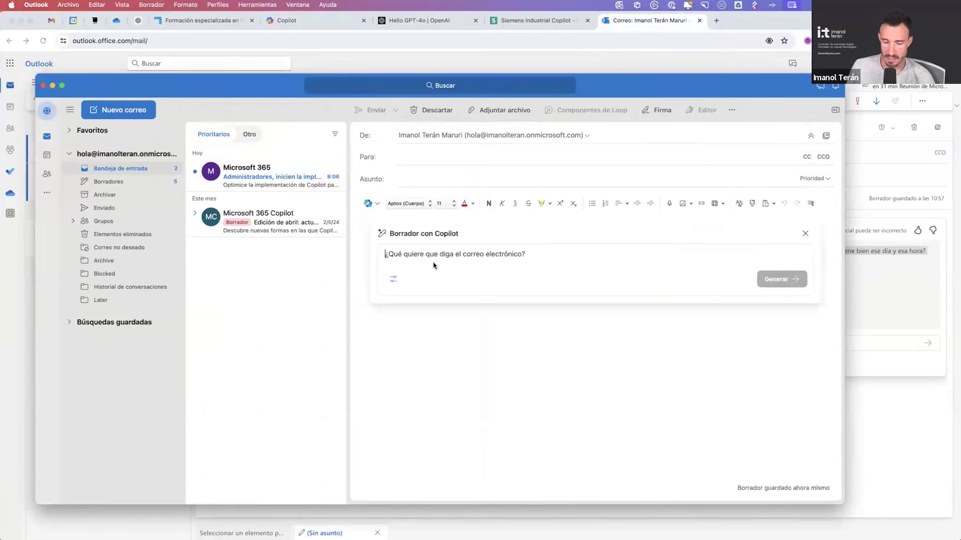
pyautogui.click(394, 279)
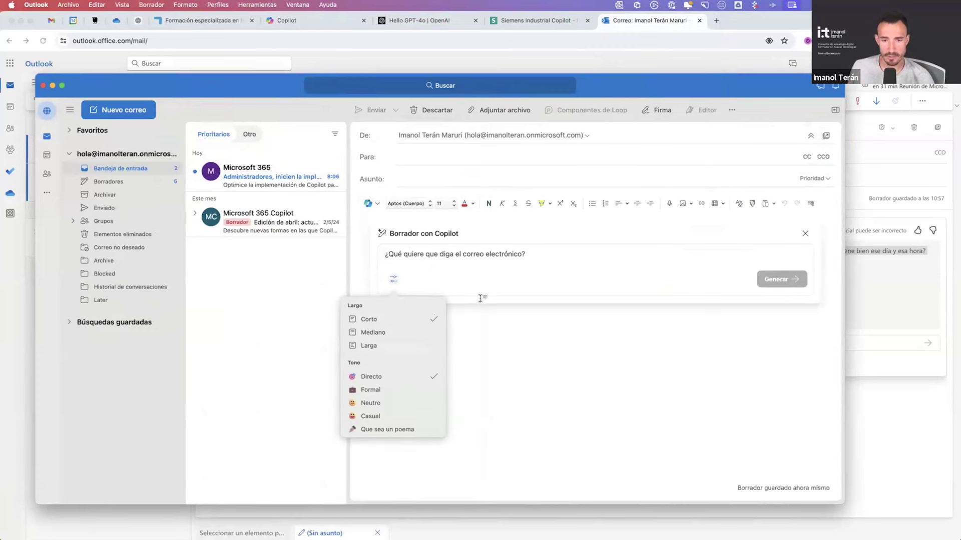
pyautogui.click(500, 331)
# Step: Switch back to Outlook in the browser, have Copilot make the draft sound more informal and keep the rewritten text
pyautogui.press('super+Tab')
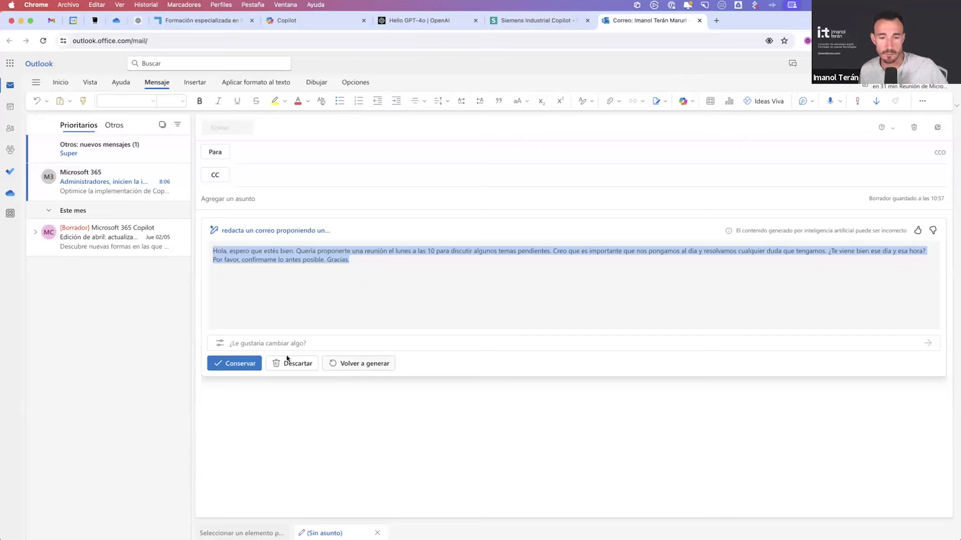
pyautogui.click(219, 343)
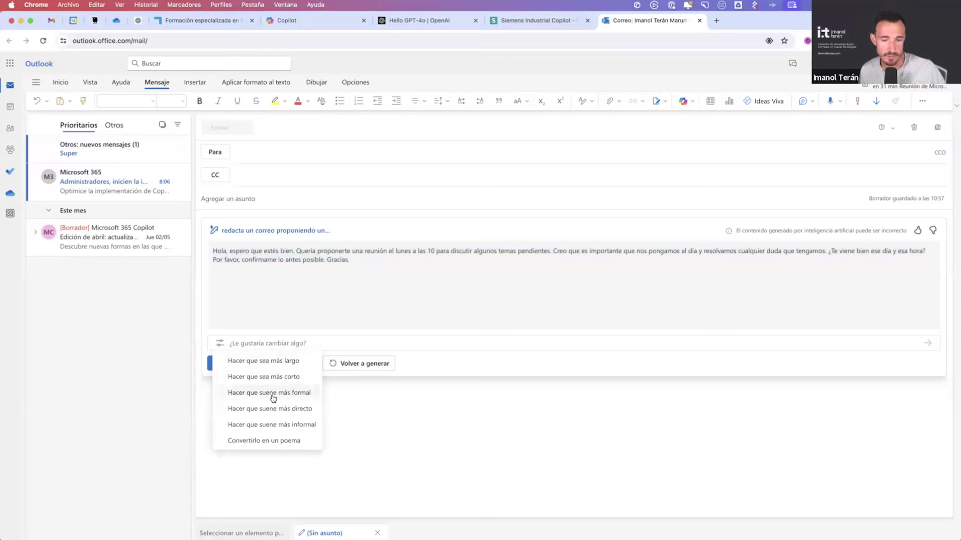
pyautogui.click(269, 425)
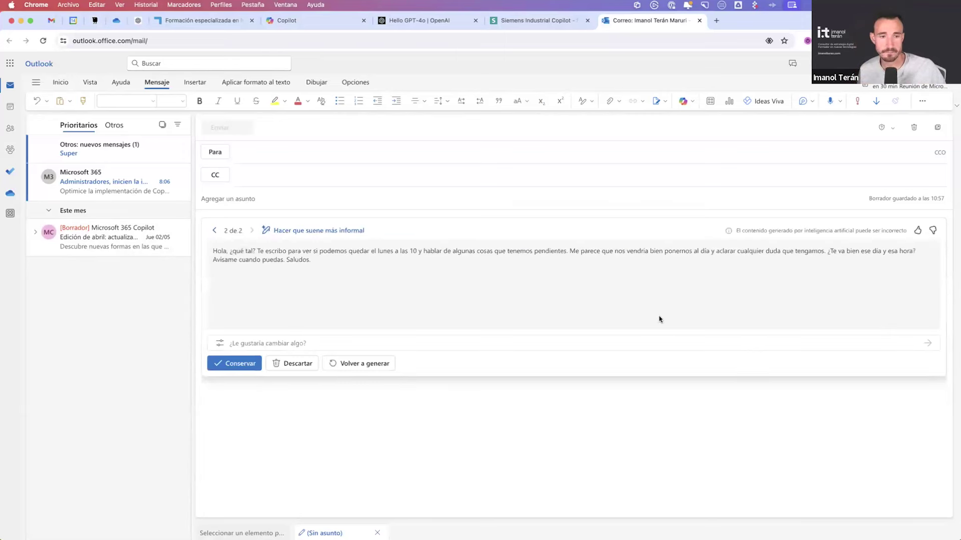
pyautogui.click(231, 363)
pyautogui.doubleClick(257, 246)
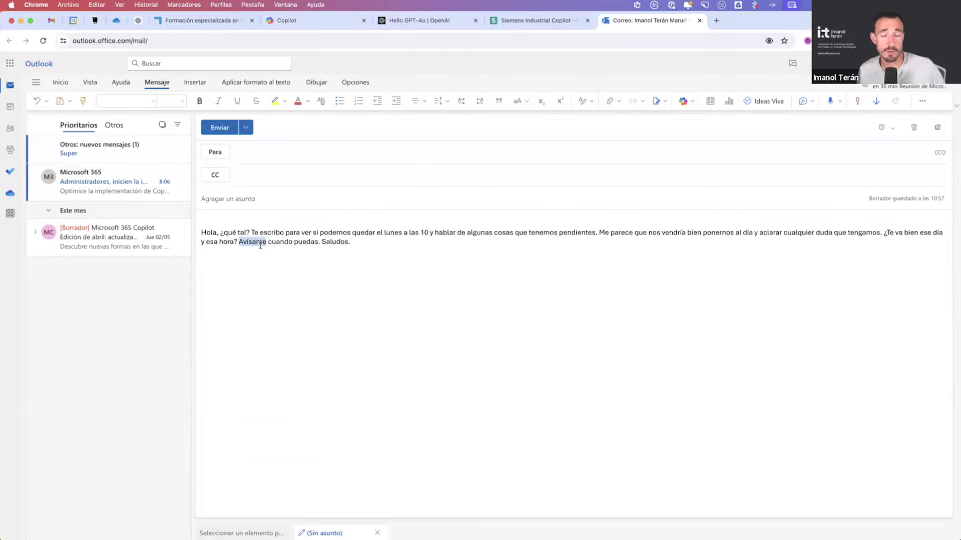
pyautogui.click(334, 340)
# Step: Request Copilot coaching on the email, review its tone, reader sentiment and clarity suggestions, and regenerate the advice
pyautogui.click(689, 103)
pyautogui.click(665, 138)
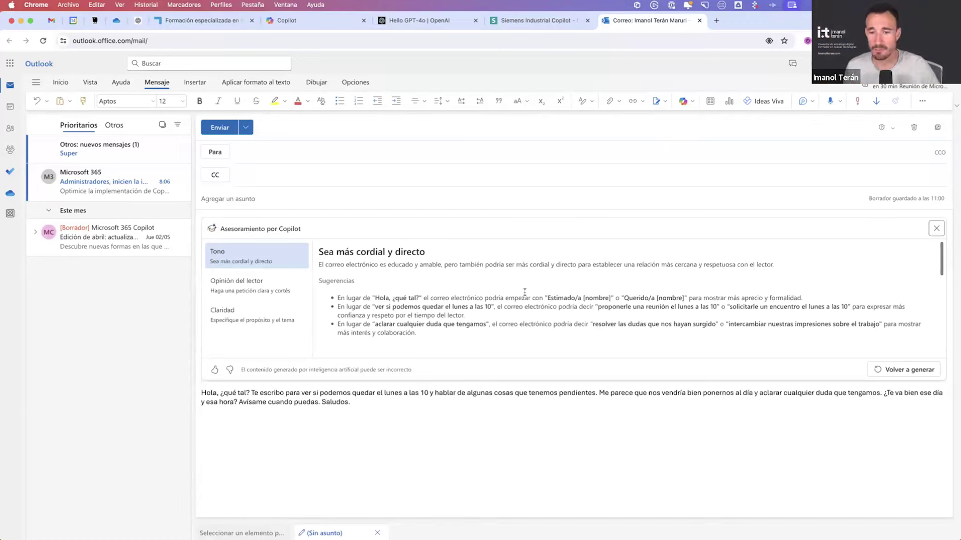
pyautogui.scroll(-5, 624, 300)
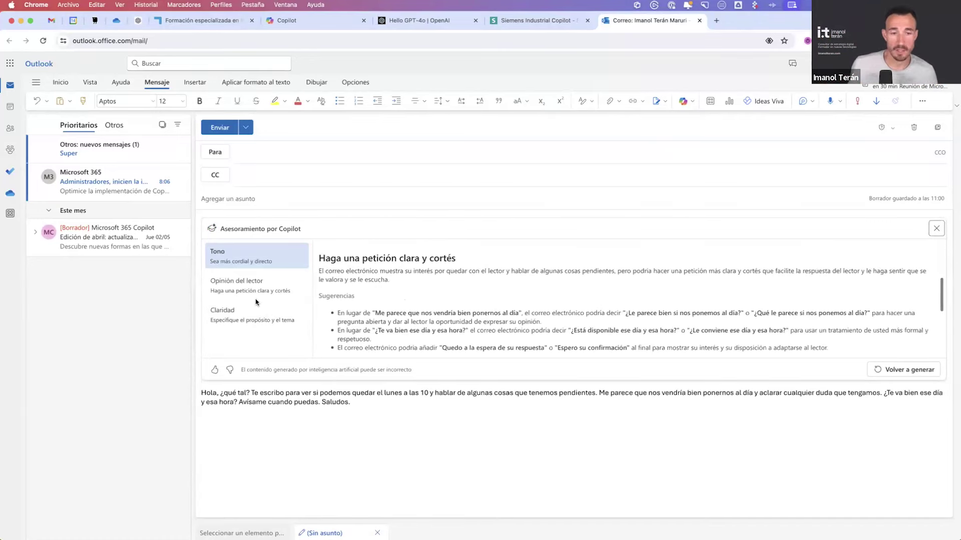
pyautogui.click(371, 276)
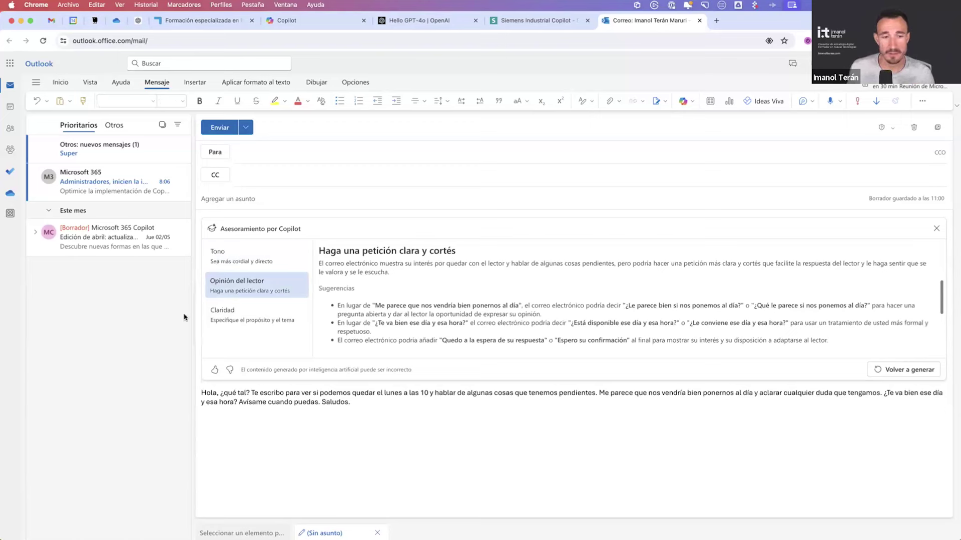
pyautogui.click(207, 319)
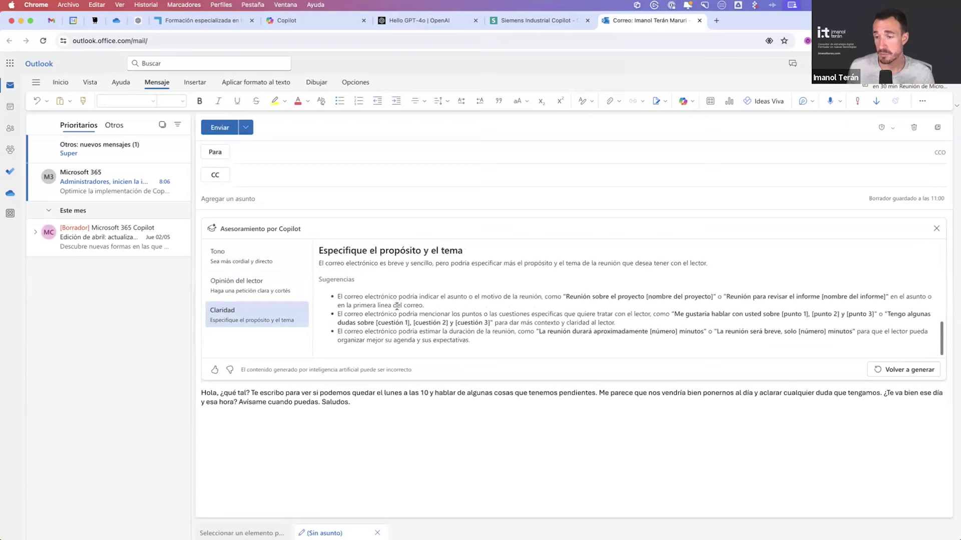
pyautogui.scroll(3, 397, 307)
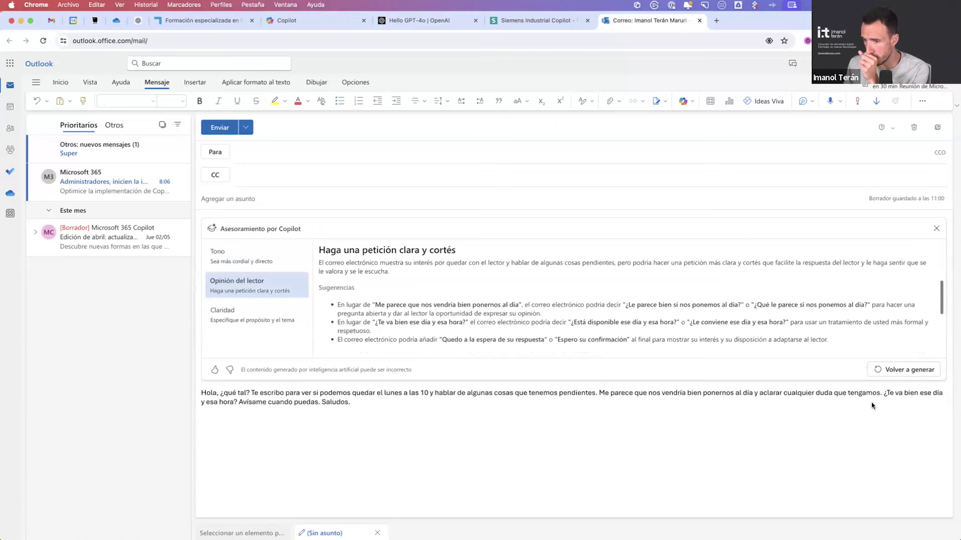
pyautogui.click(909, 371)
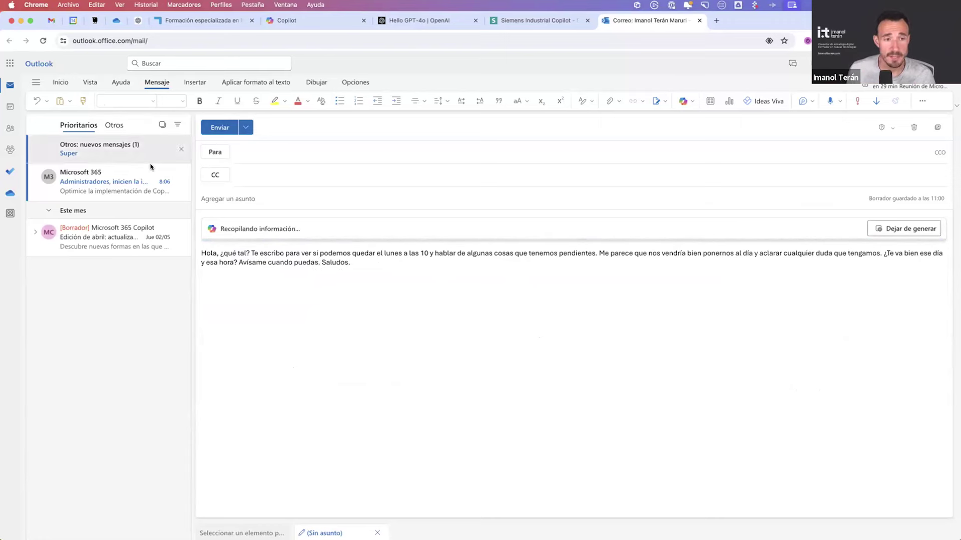
# Step: Stop the coaching, open the Microsoft 365 email about Copilot implementation and review Copilot's summary of it
pyautogui.click(106, 184)
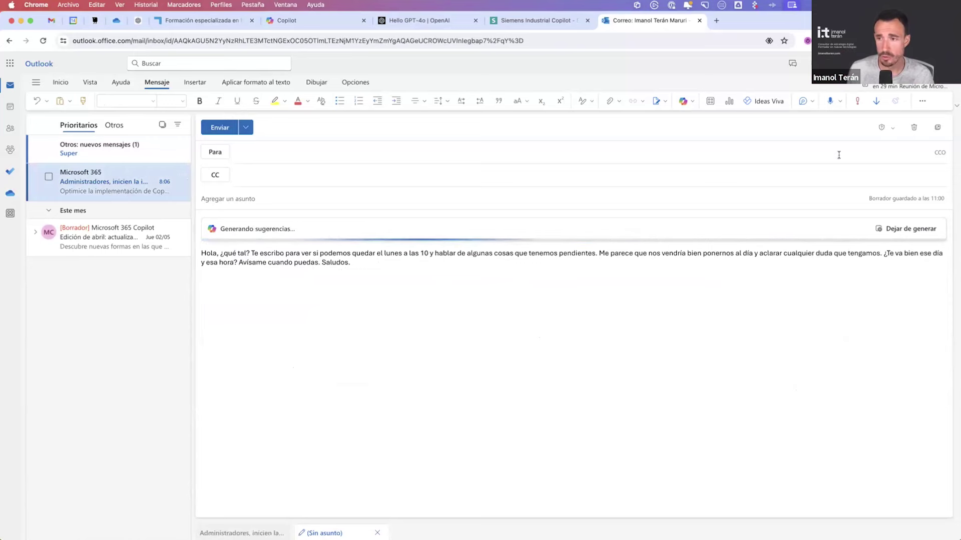
pyautogui.click(890, 232)
pyautogui.click(82, 180)
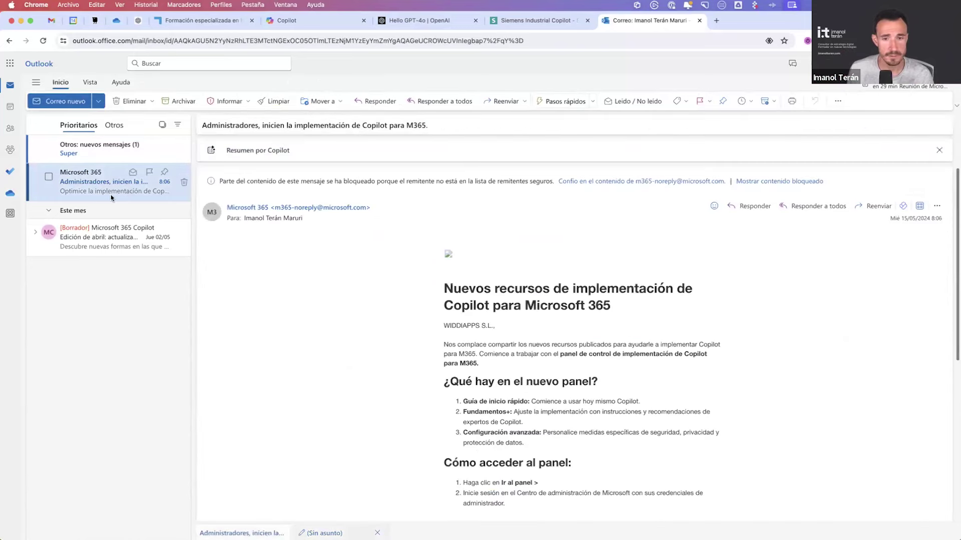
pyautogui.click(293, 154)
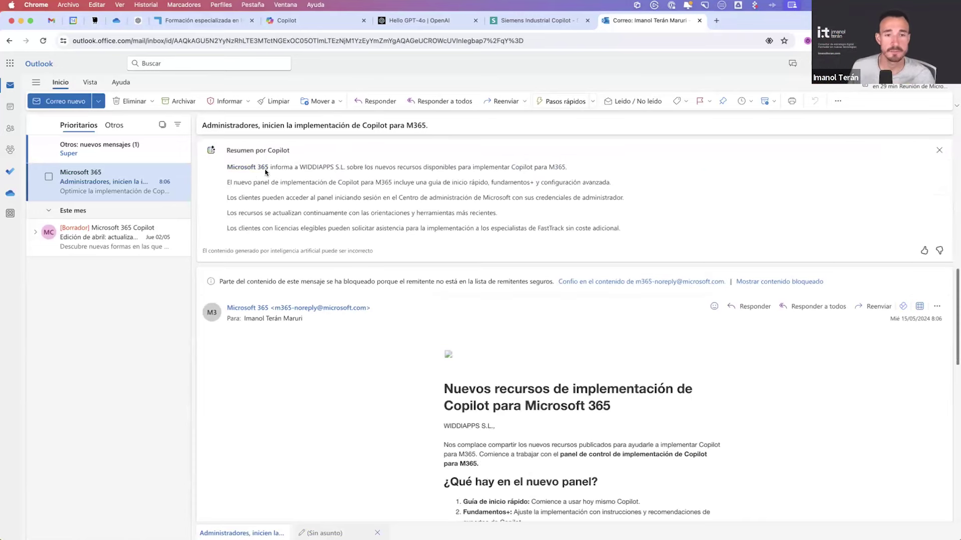
pyautogui.moveTo(231, 169); pyautogui.dragTo(620, 234)
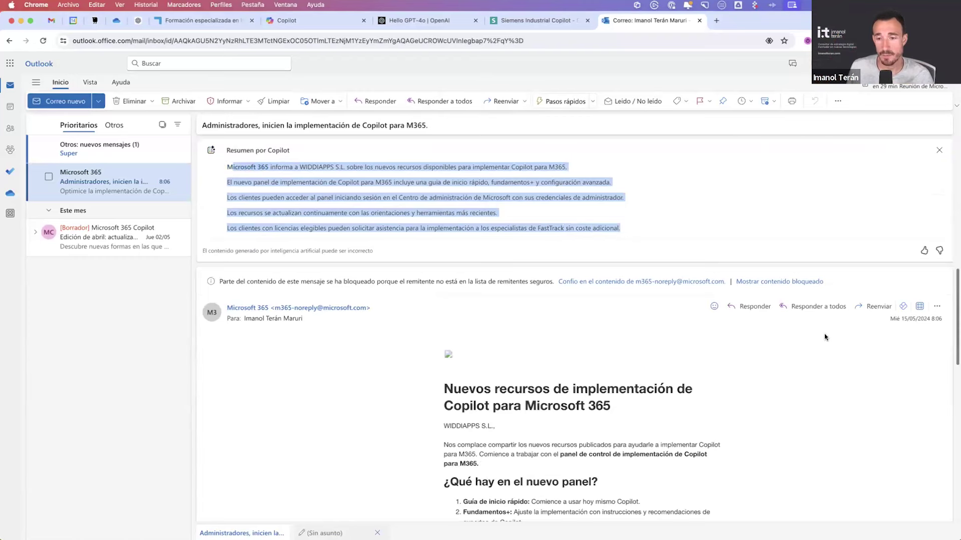
# Step: Reply to the email with a Copilot draft based on the suggestion "¿Qué beneficios ofrece?" and review the generated text
pyautogui.click(757, 306)
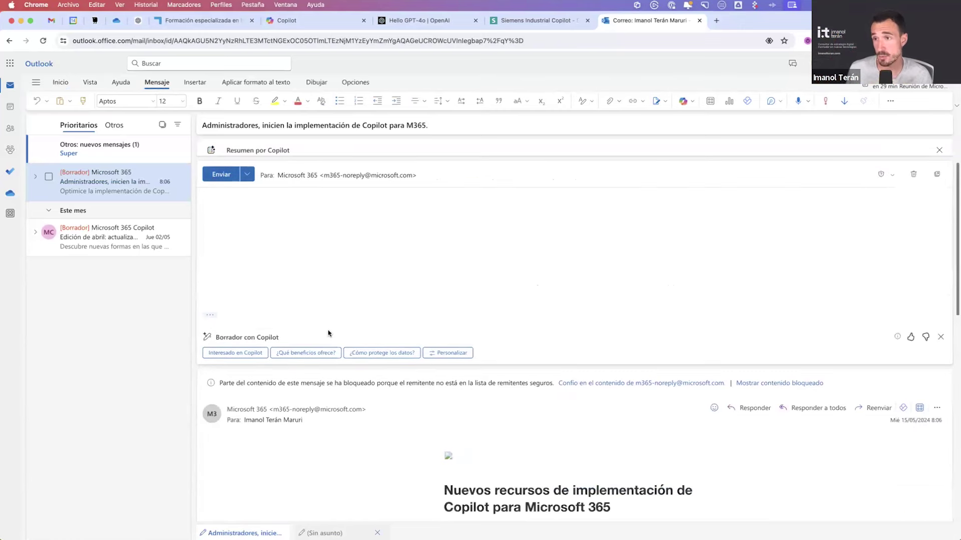
pyautogui.click(264, 353)
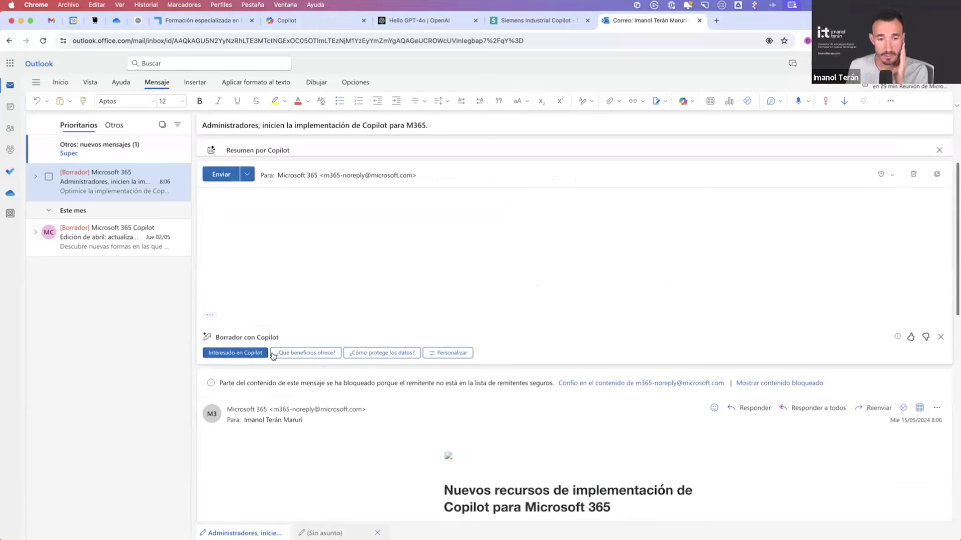
pyautogui.click(305, 353)
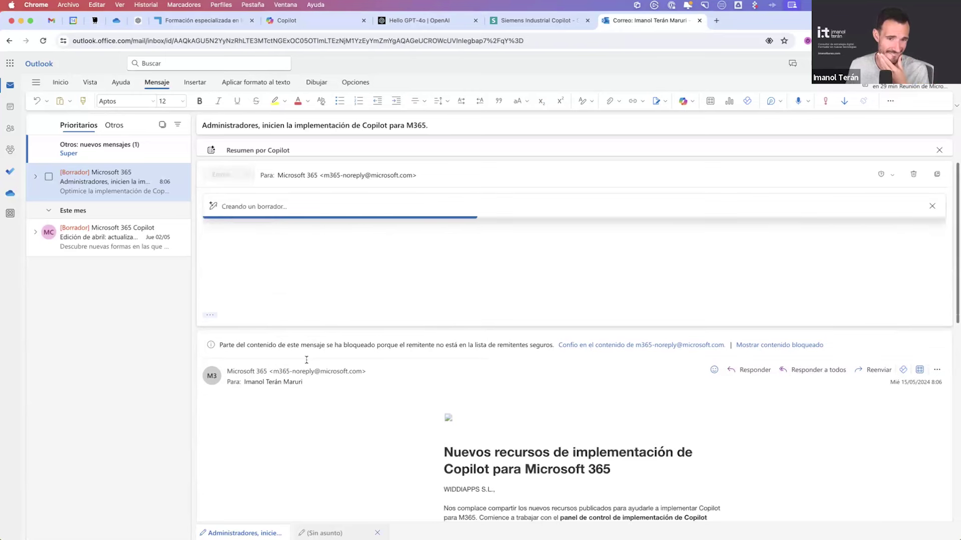
pyautogui.moveTo(306, 227); pyautogui.dragTo(751, 228)
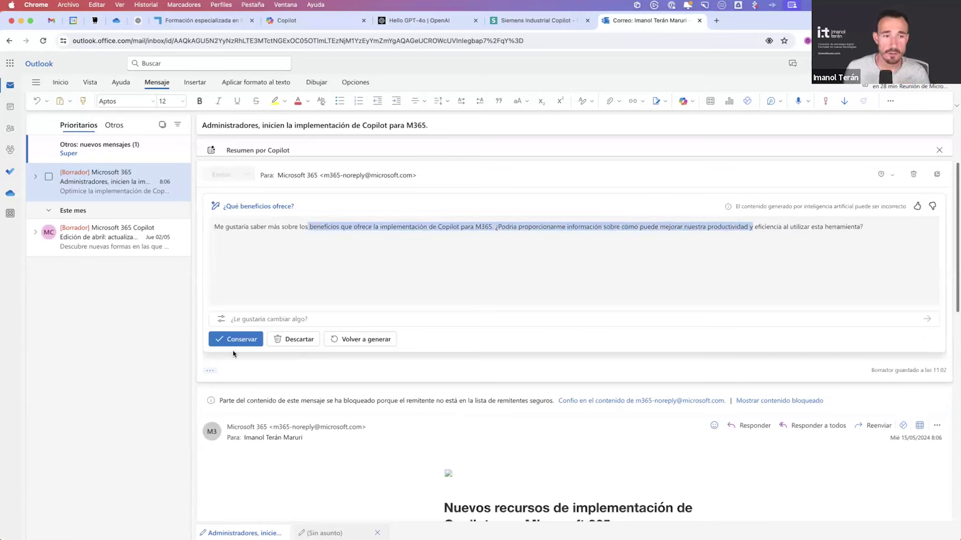
# Step: Close Outlook, go through the Microsoft 365 home page to the Teams web app and open its Copilot chat
pyautogui.press('super+w')
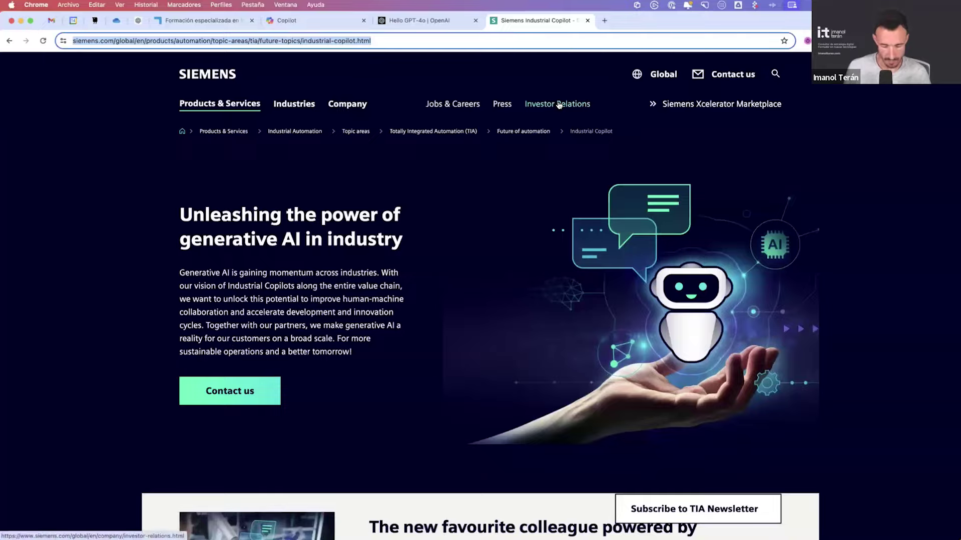
pyautogui.press('super+t')
pyautogui.write('office')
pyautogui.press('Return')
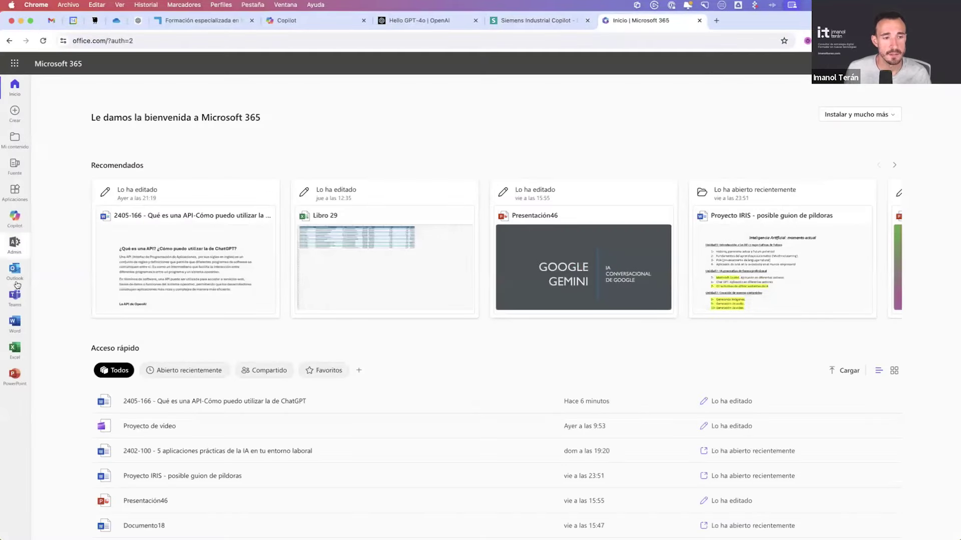
pyautogui.click(15, 296)
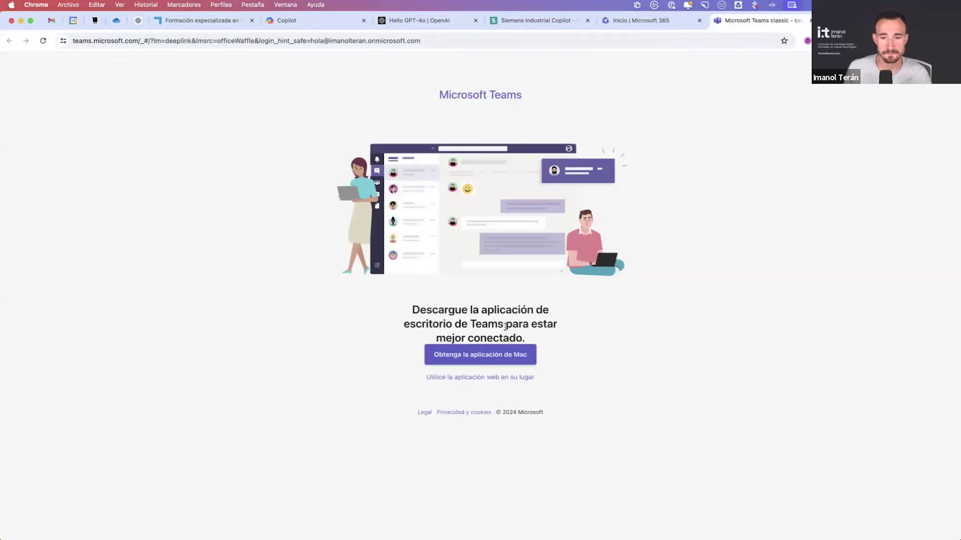
pyautogui.press('super+space')
pyautogui.write('teams')
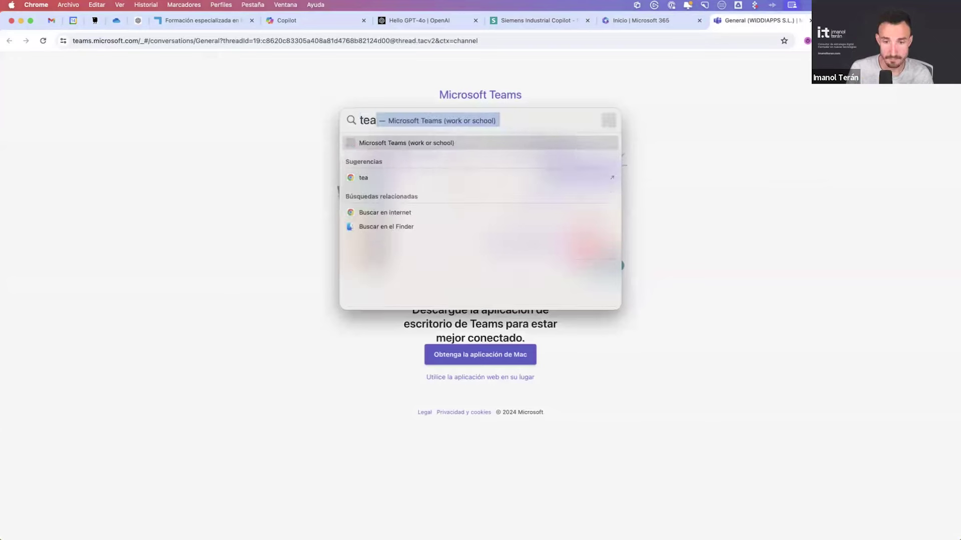
pyautogui.click(482, 379)
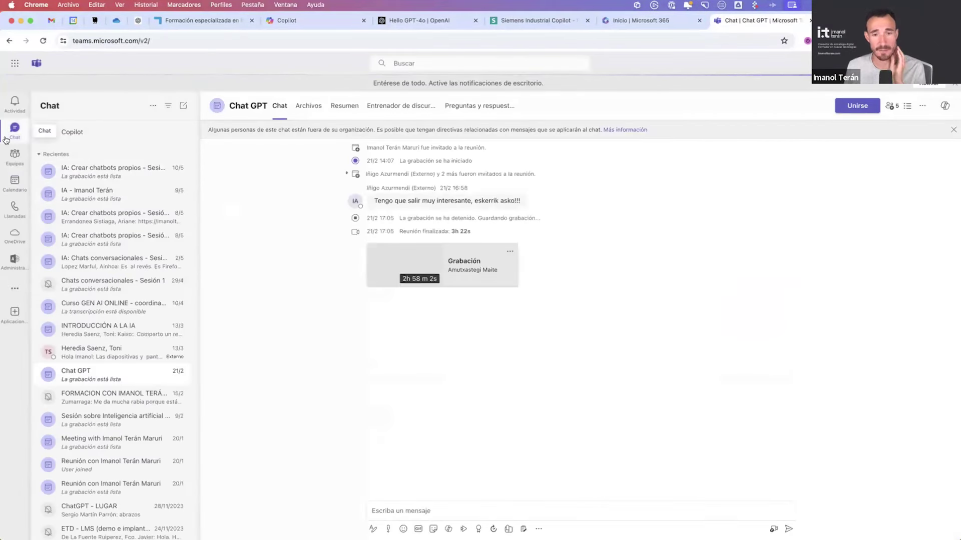
pyautogui.click(65, 135)
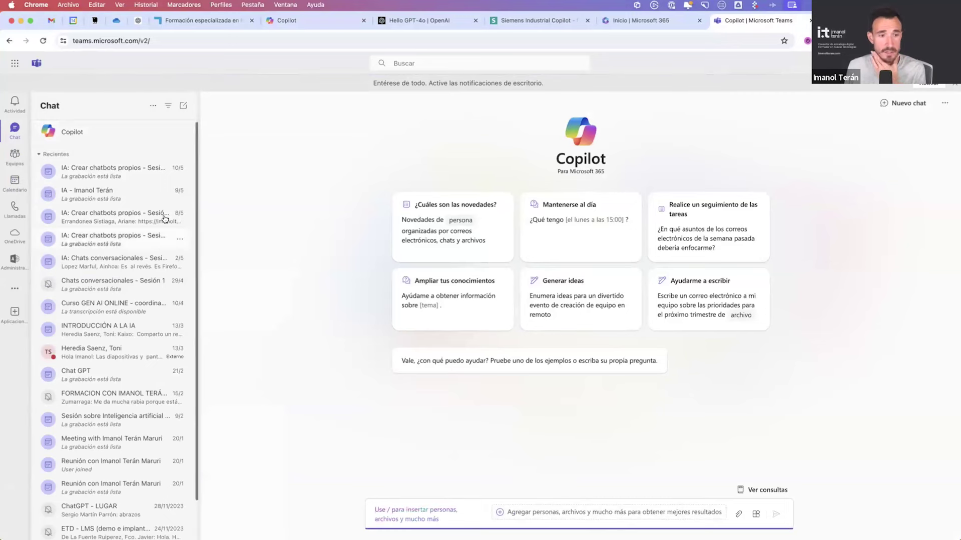
# Step: In the most recent "IA: Crear chatbots propios" chat, write "Hola buenos dias" and replace it with Copilot's rewritten version
pyautogui.click(80, 178)
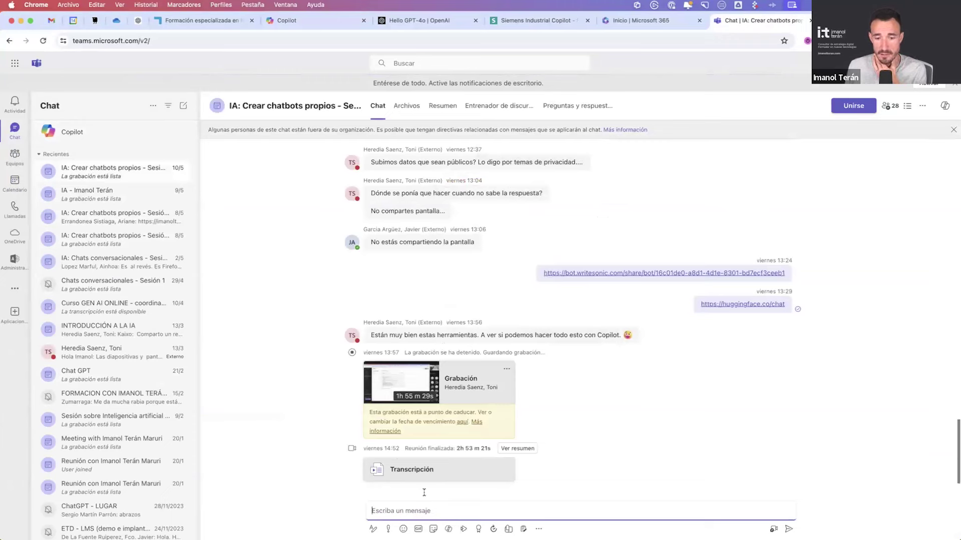
pyautogui.click(448, 529)
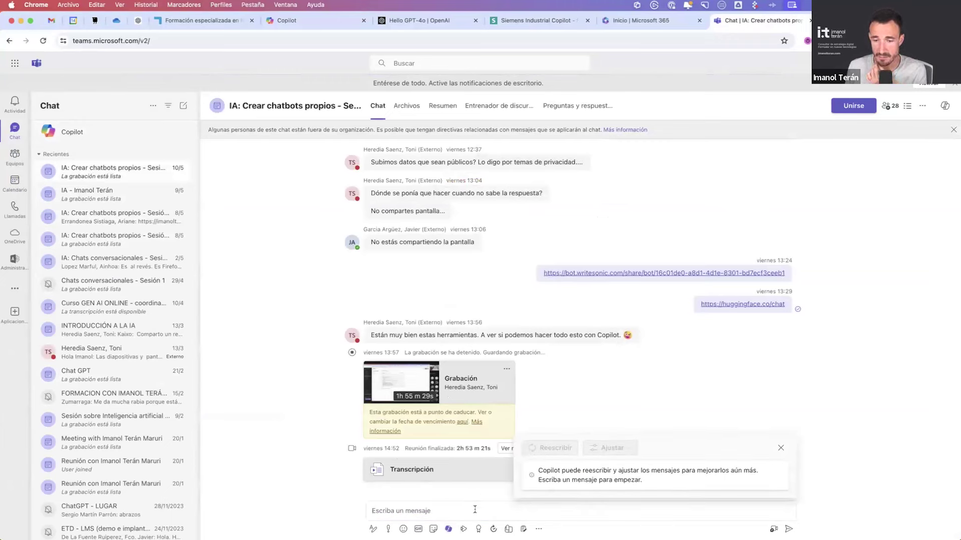
pyautogui.click(472, 511)
pyautogui.write('Hola buenos dias')
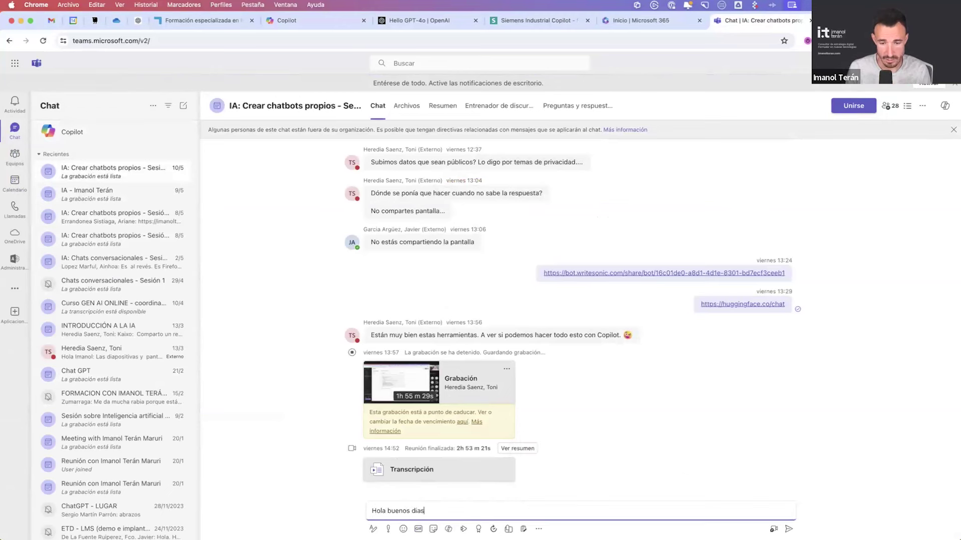
pyautogui.click(449, 530)
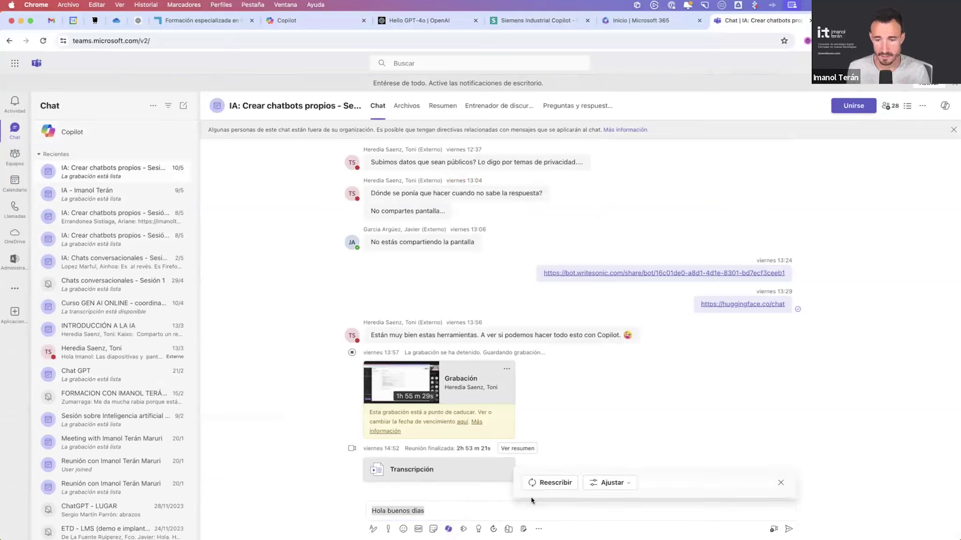
pyautogui.click(545, 483)
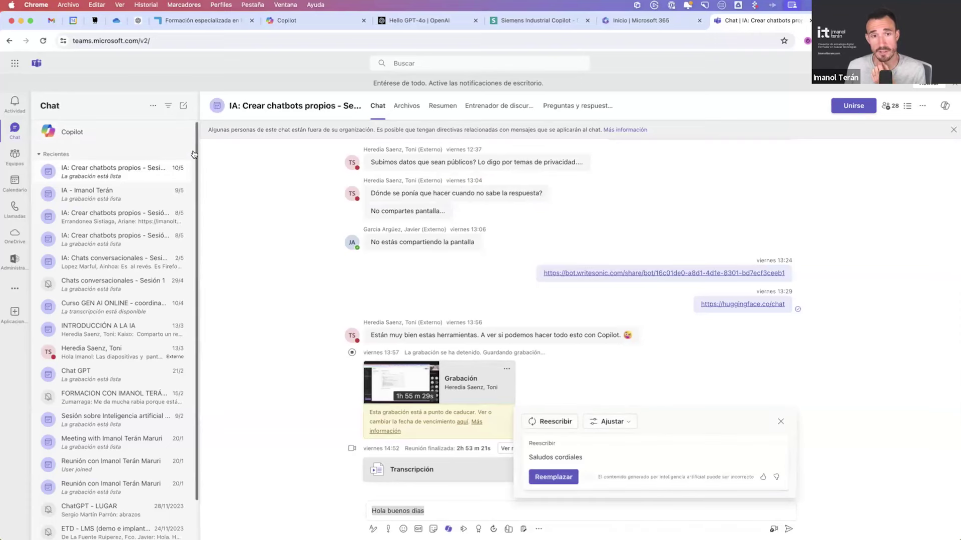
pyautogui.click(553, 476)
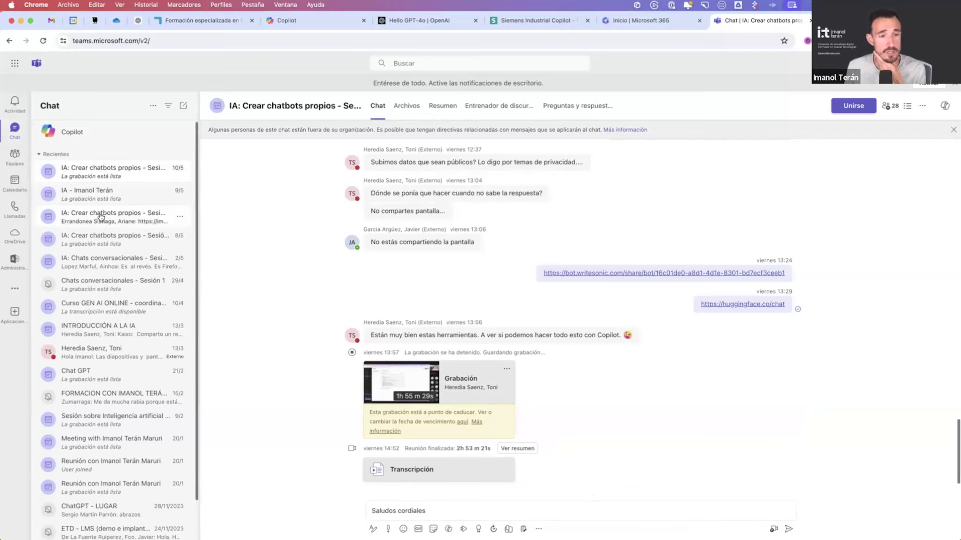
# Step: Open the meeting chat dated 9/5 and examine its Copilot assistant, meeting summary and questions and answers
pyautogui.click(98, 198)
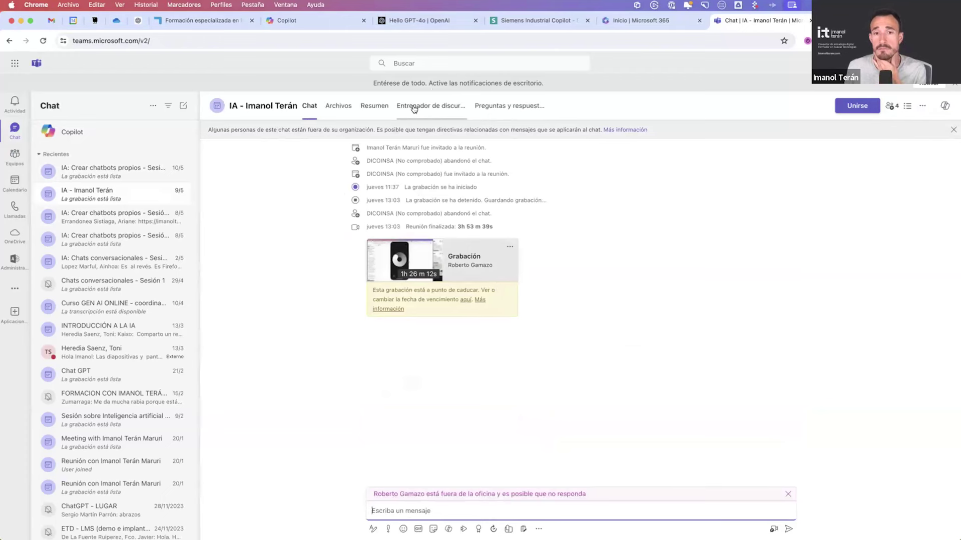
pyautogui.click(940, 106)
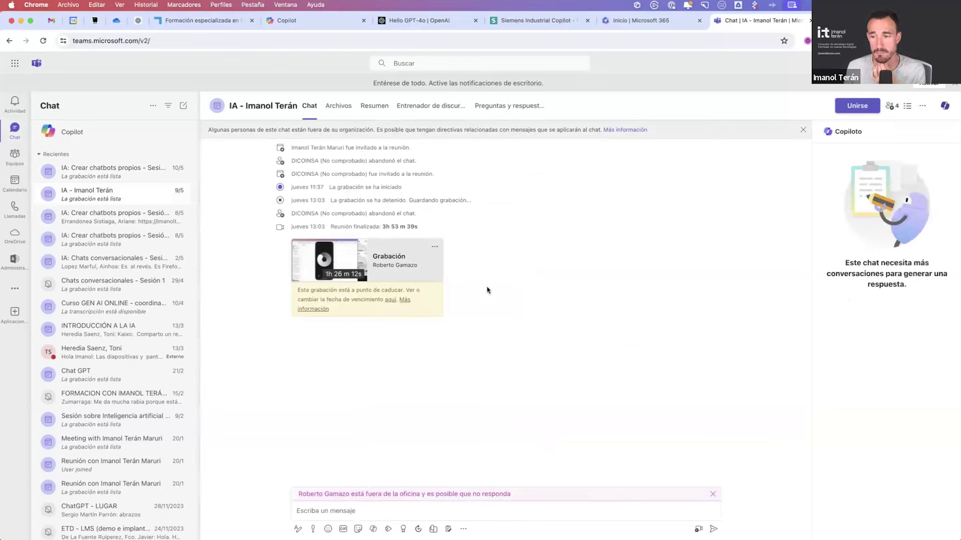
pyautogui.click(362, 106)
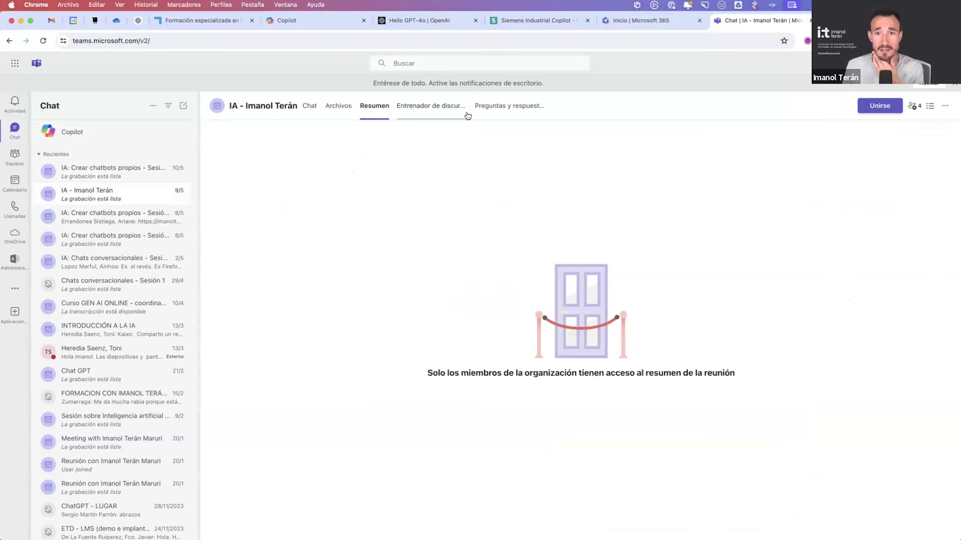
pyautogui.click(512, 106)
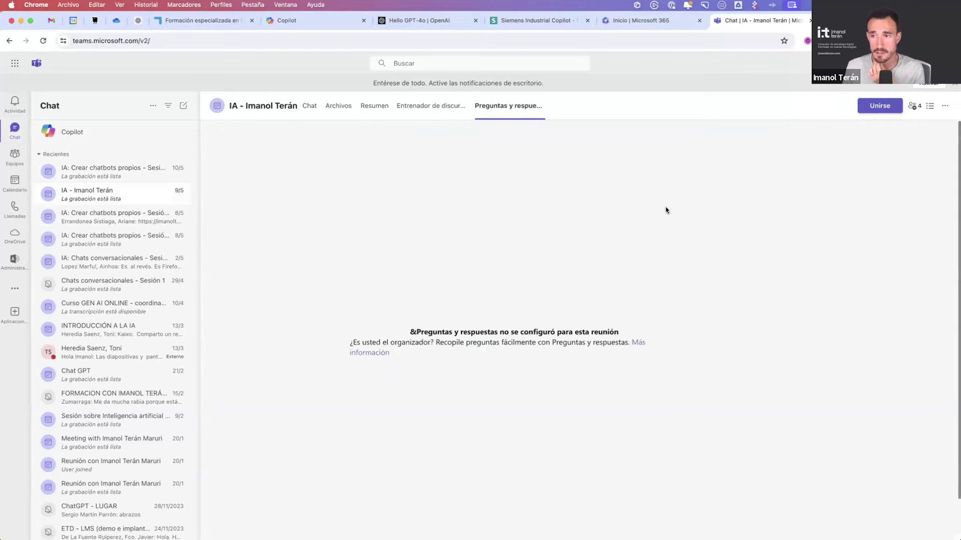
pyautogui.click(310, 107)
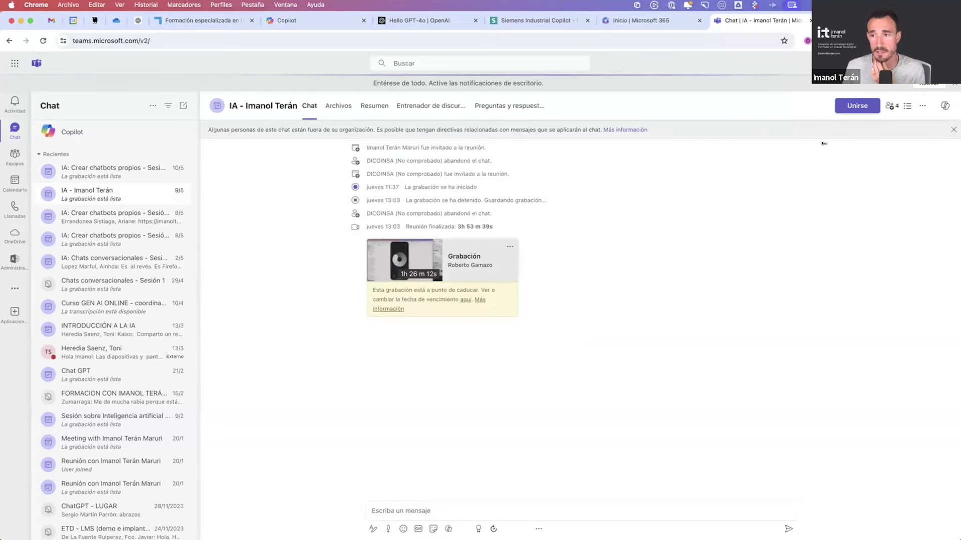
pyautogui.click(945, 106)
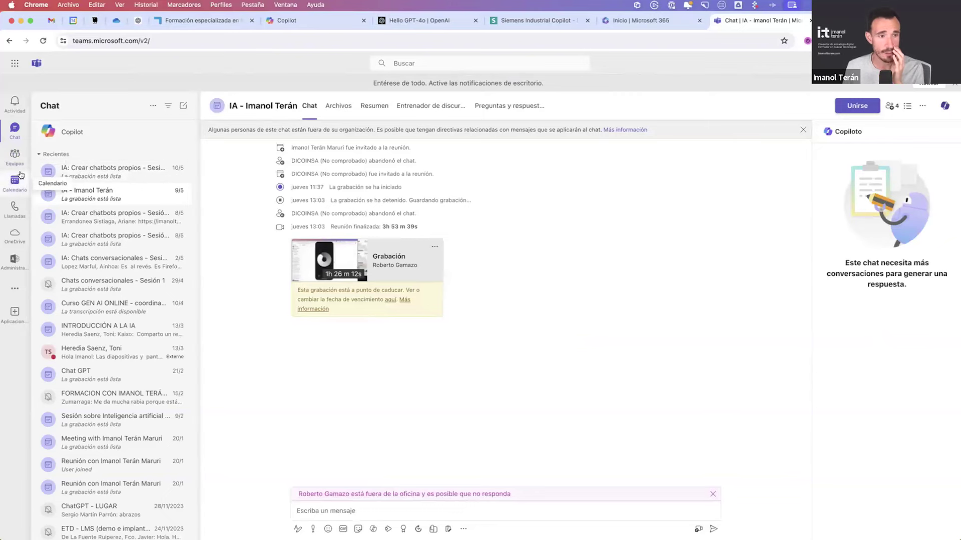
# Step: Close Teams, open the Word document "2405-166 - Qué es una API-Cómo puedo utilizar la de ChatGPT" and show Copilot beside it
pyautogui.click(810, 21)
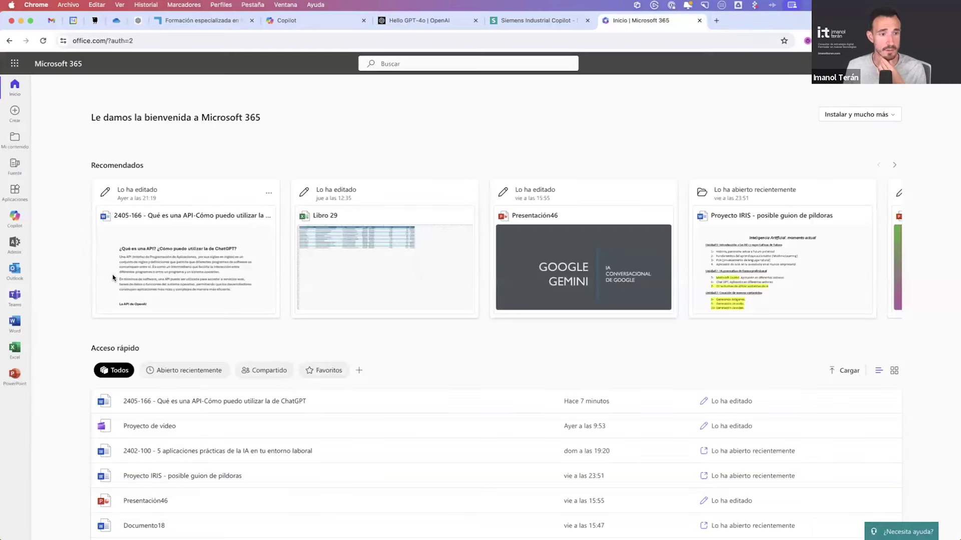
pyautogui.click(19, 319)
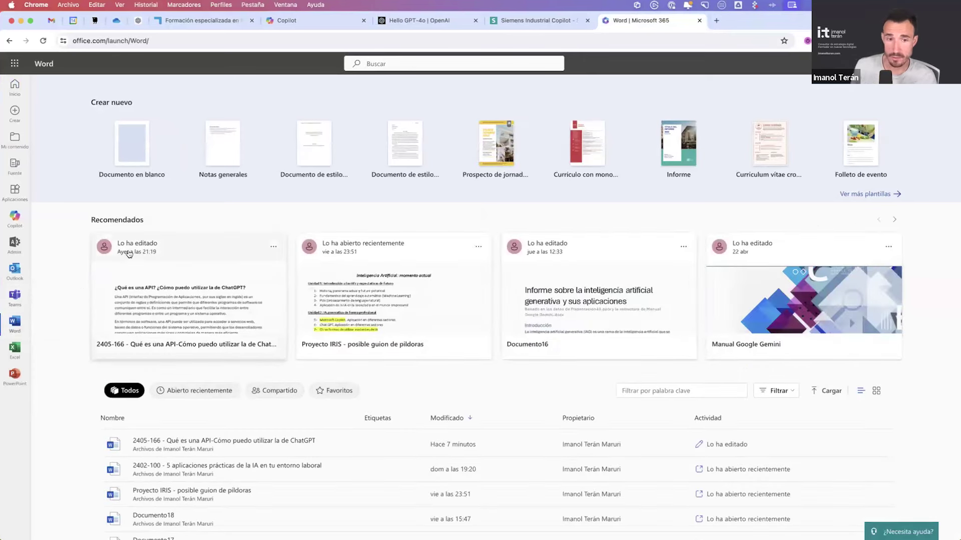
pyautogui.click(222, 286)
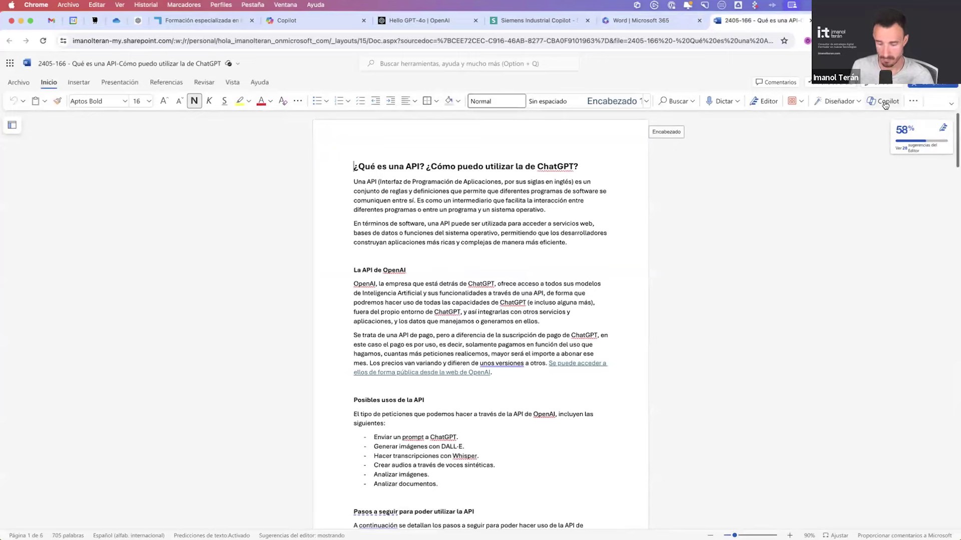
pyautogui.click(885, 106)
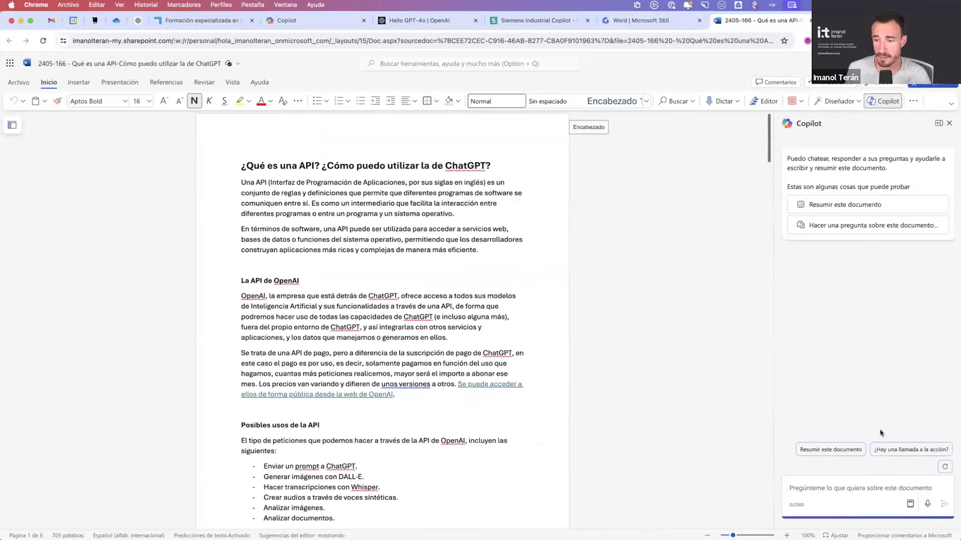
pyautogui.scroll(-20, 315, 445)
pyautogui.scroll(-10, 316, 445)
pyautogui.scroll(20, 317, 435)
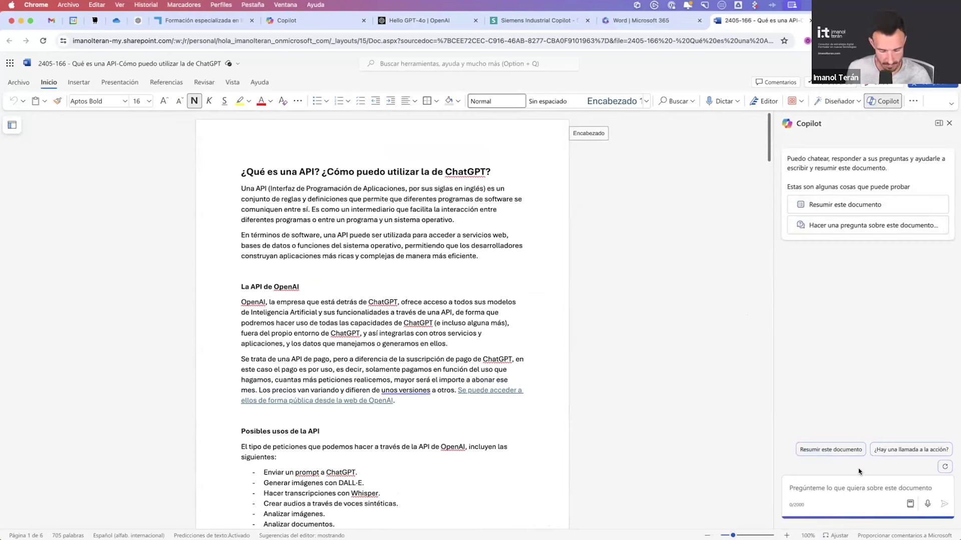
# Step: Ask Copilot "Qué se puede hacr con la api de openai" about the document and expand the answer's reference material
pyautogui.write('Qué s epuede ')
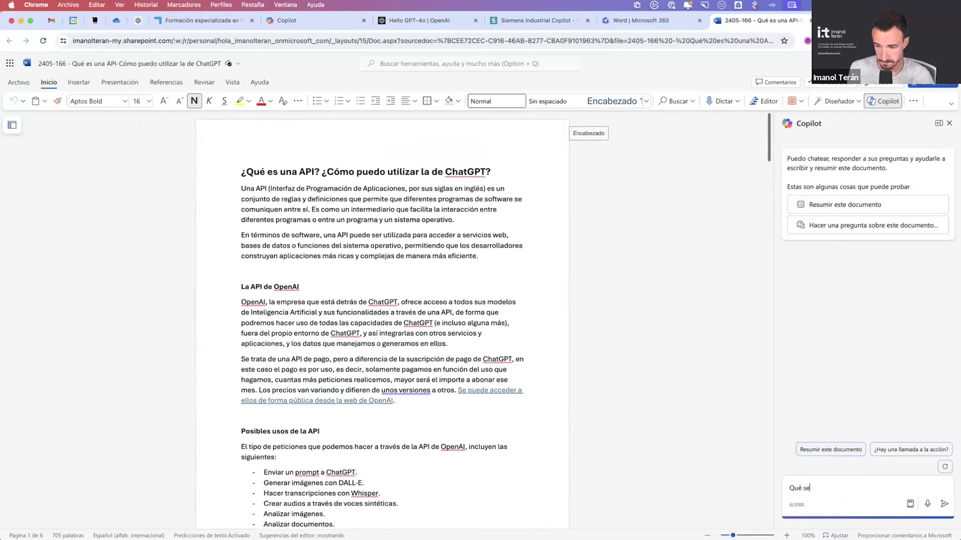
pyautogui.write('d eha')
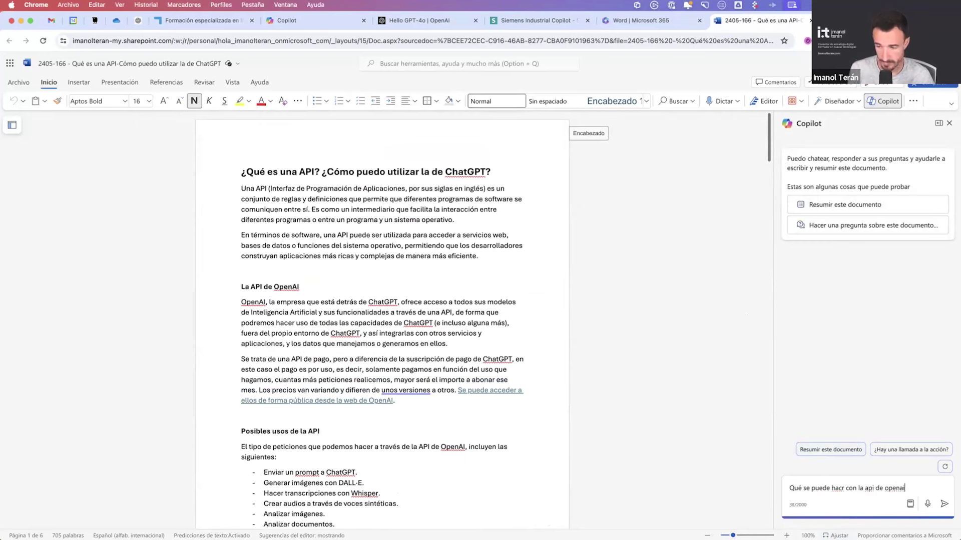
pyautogui.press('Return')
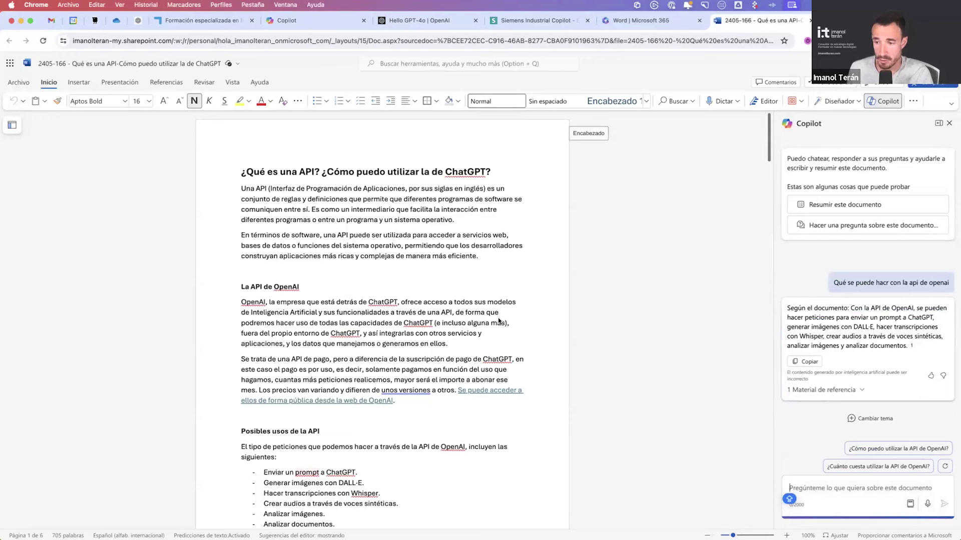
pyautogui.click(826, 391)
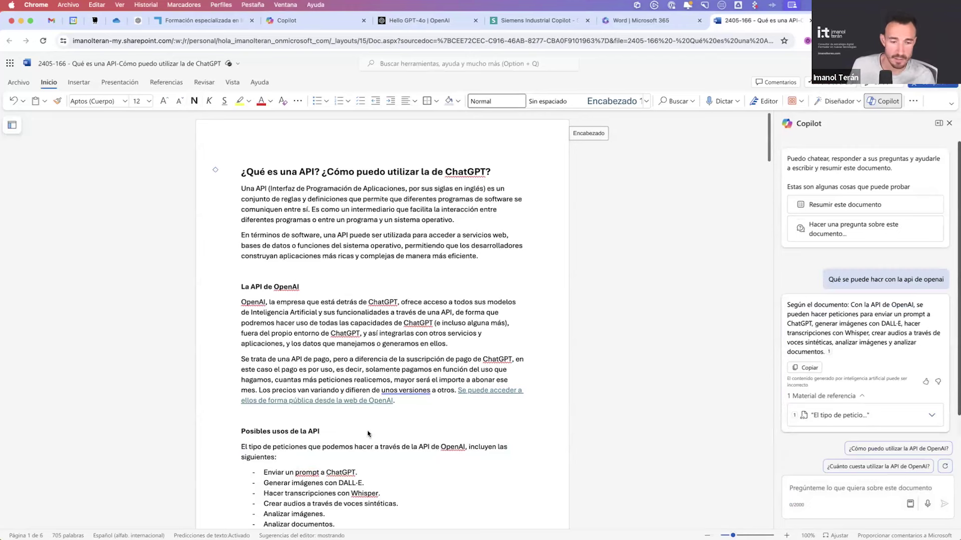
# Step: Ask Copilot the suggested question "¿Cuánto cuesta utilizar la API de OpenAI?" and highlight the pay-per-use part of its answer
pyautogui.scroll(-2, 369, 436)
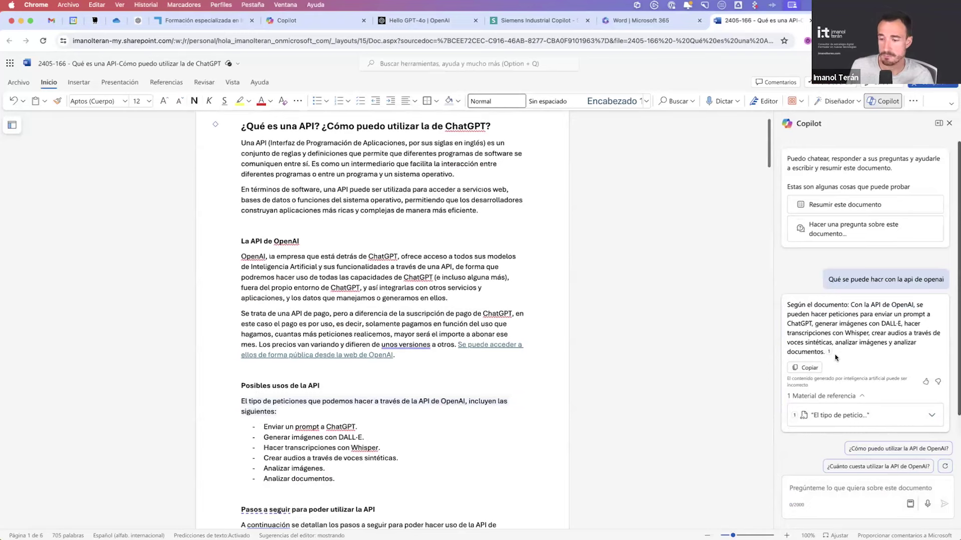
pyautogui.click(921, 466)
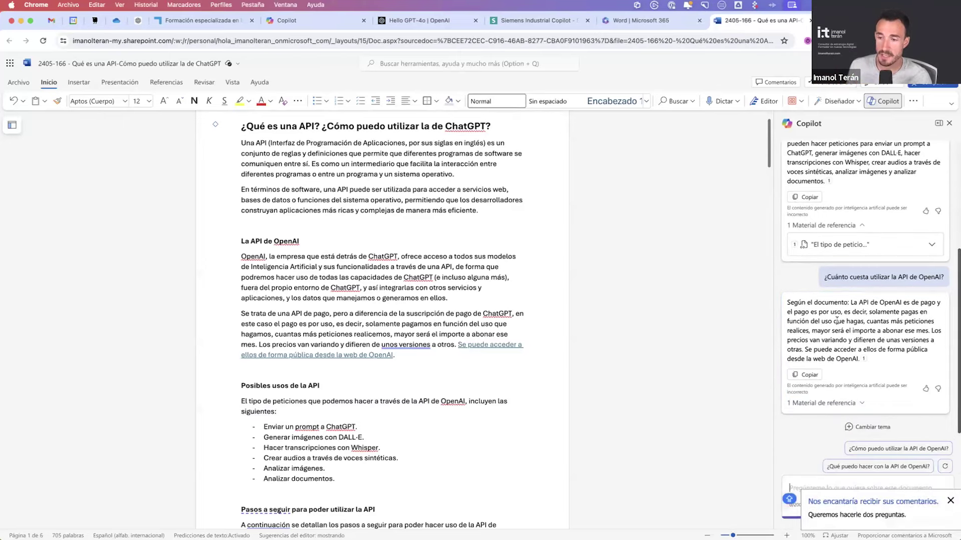
pyautogui.moveTo(852, 311); pyautogui.dragTo(864, 322)
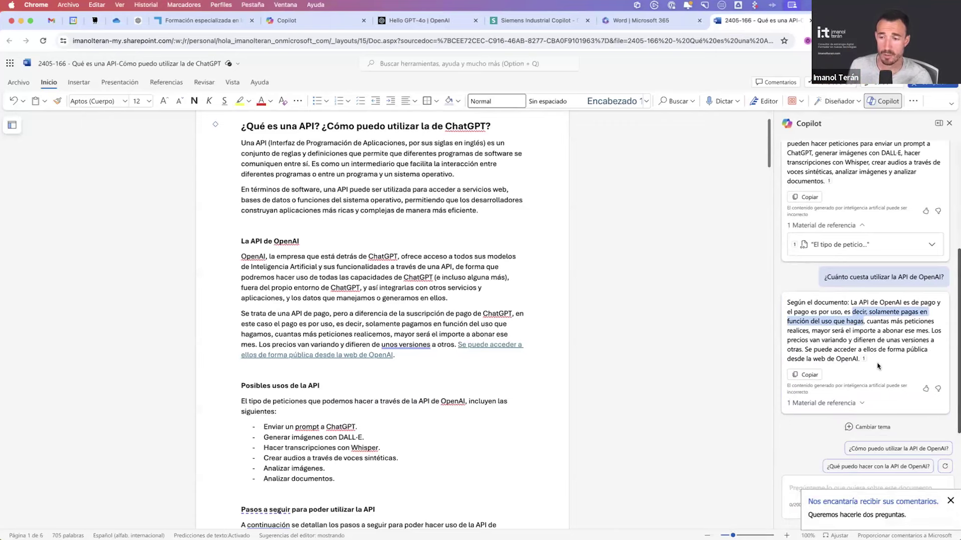
pyautogui.moveTo(867, 360)
pyautogui.click(852, 488)
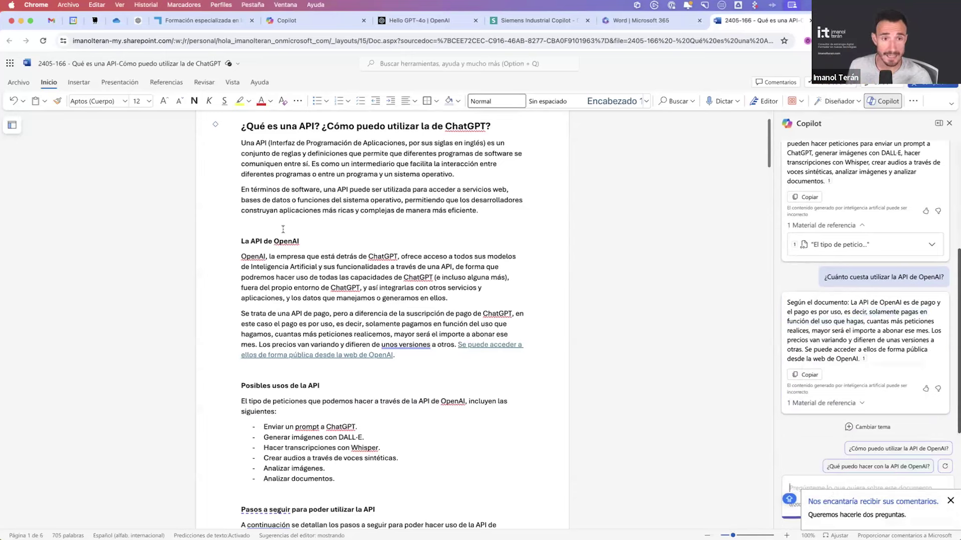
# Step: Have Copilot draft from the first paragraph under "La API de OpenAI" with the request "Traduce a inglés" and keep the result
pyautogui.doubleClick(302, 270)
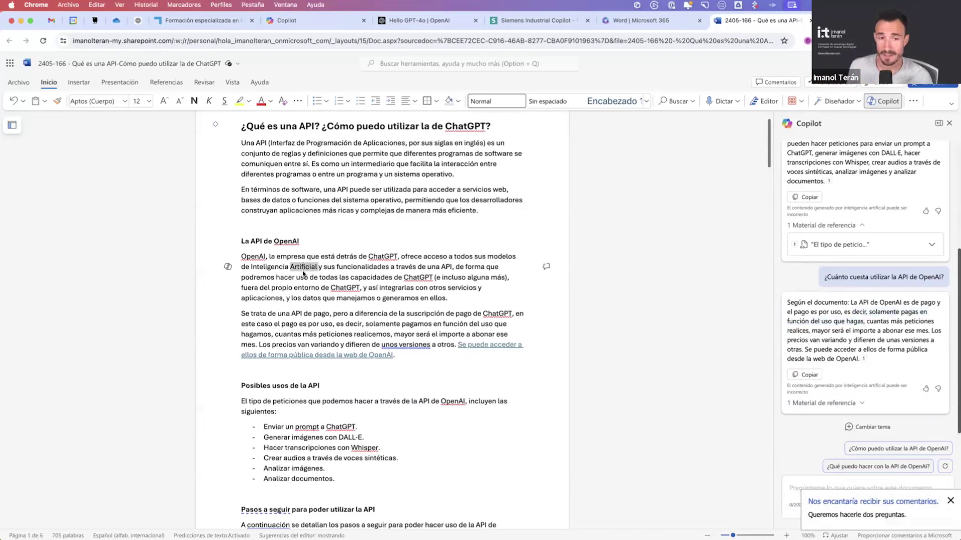
pyautogui.click(303, 270)
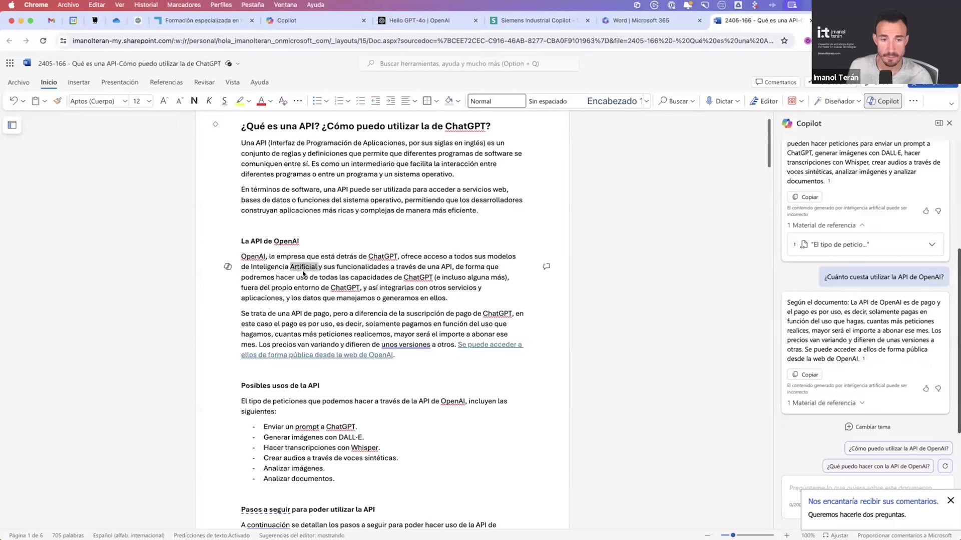
pyautogui.tripleClick(302, 271)
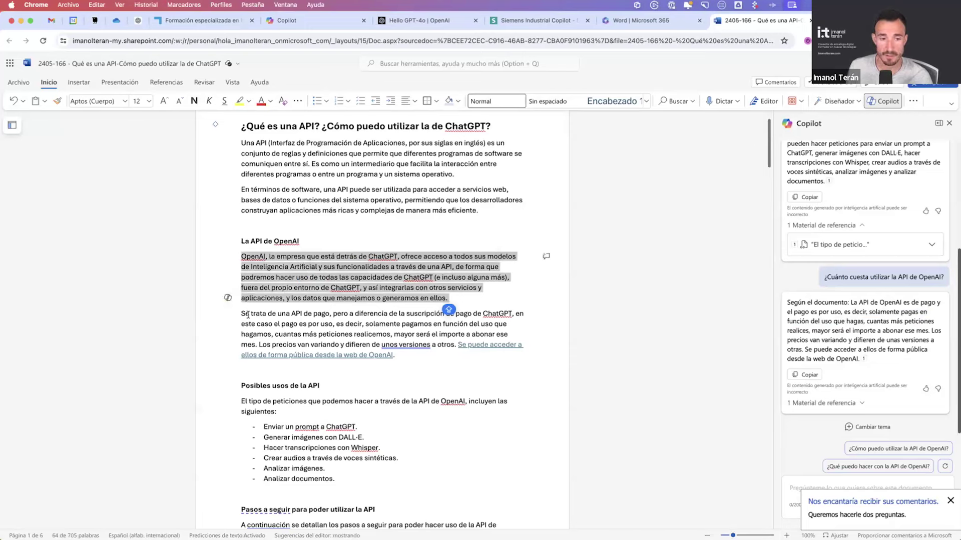
pyautogui.click(227, 298)
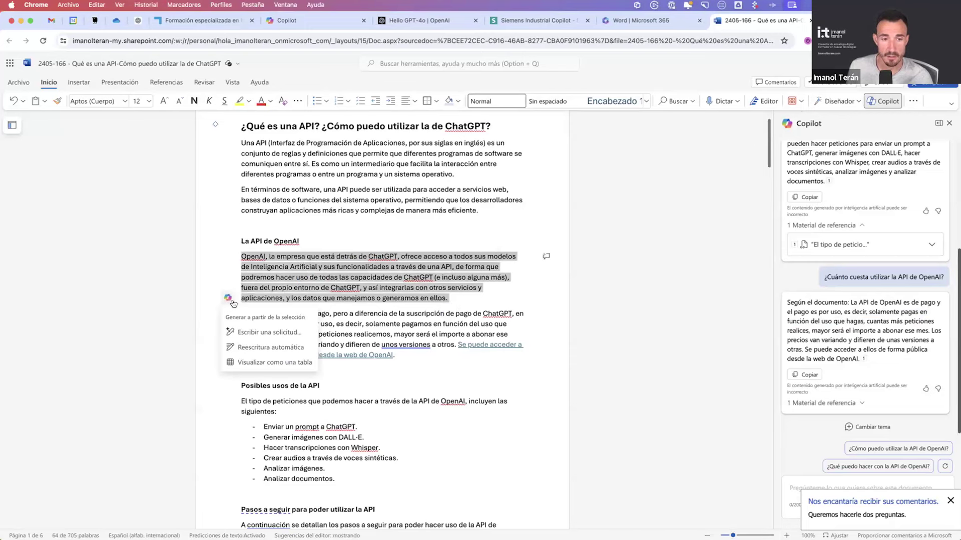
pyautogui.click(253, 333)
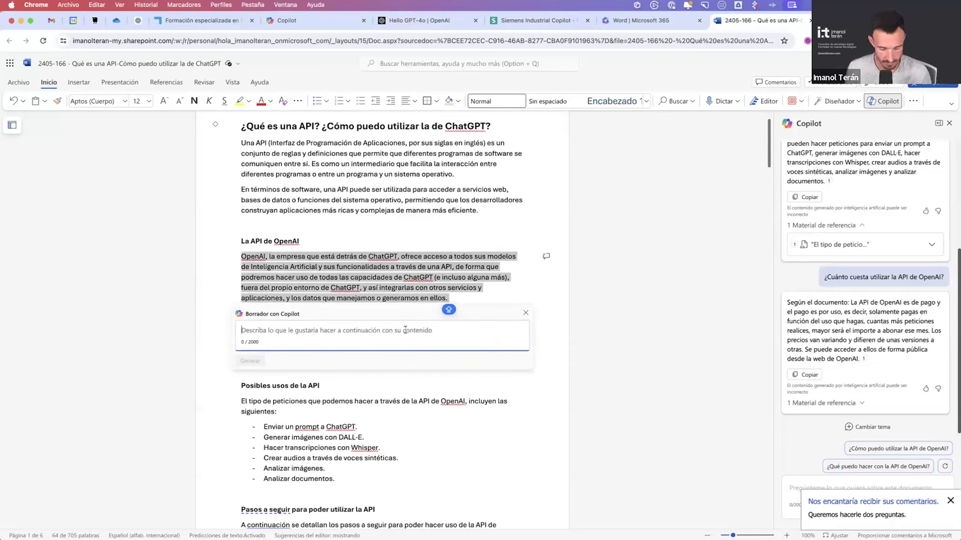
pyautogui.write('Traduce a in')
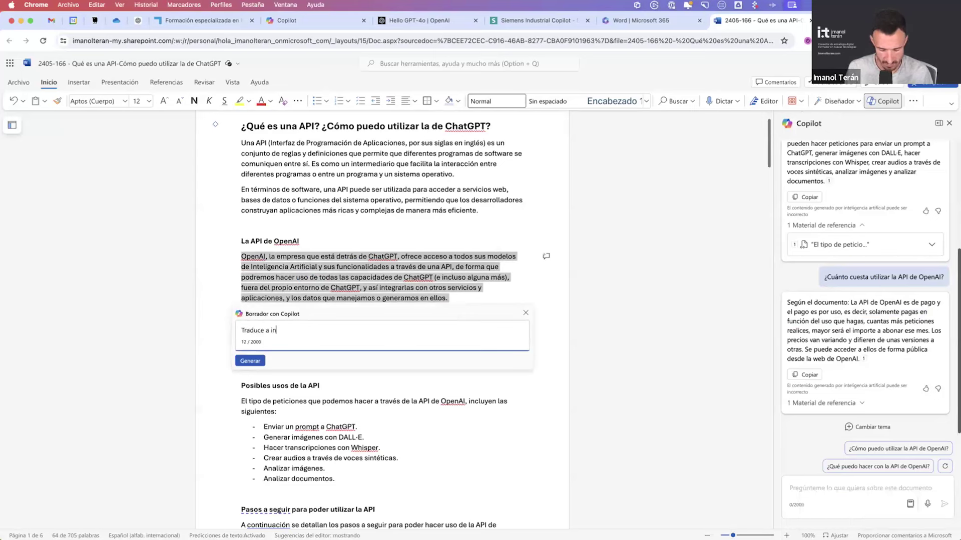
pyautogui.write('glés')
pyautogui.hotkey('shift', 'Return')
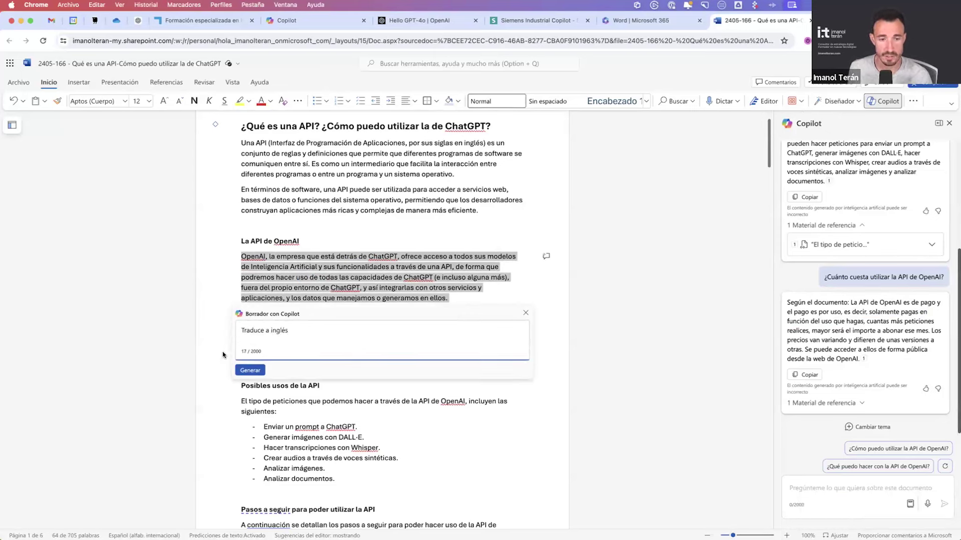
pyautogui.click(240, 369)
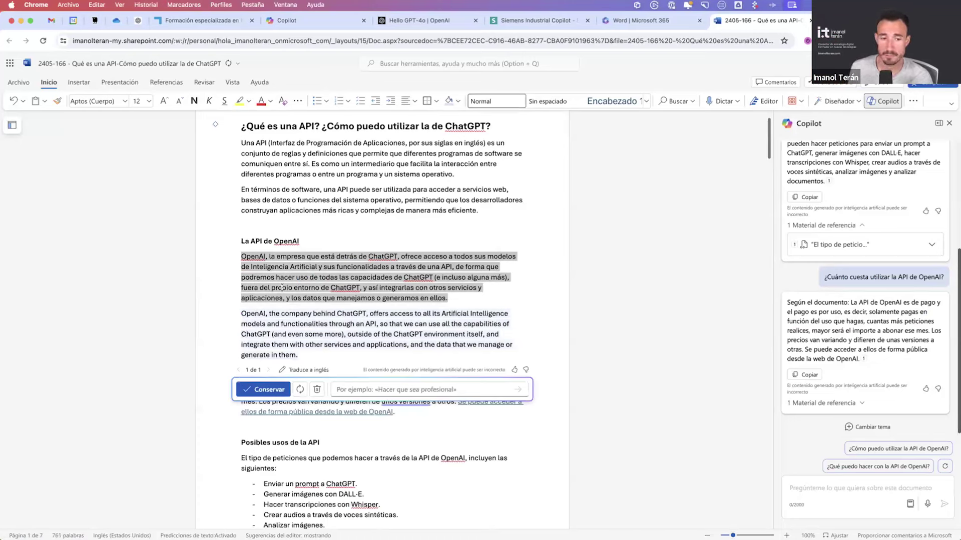
pyautogui.click(263, 391)
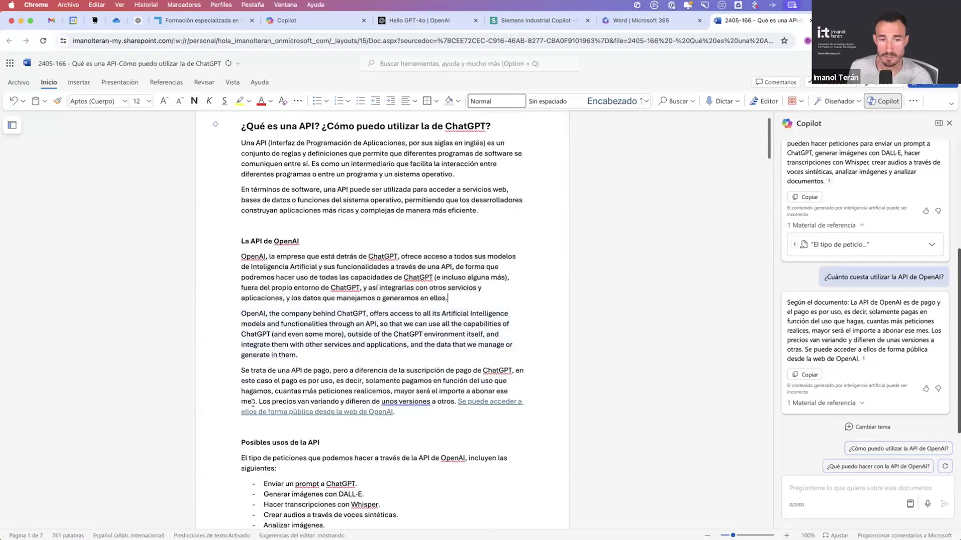
# Step: Delete the English paragraph and show Copilot's generation options for the original Spanish paragraph
pyautogui.tripleClick(295, 334)
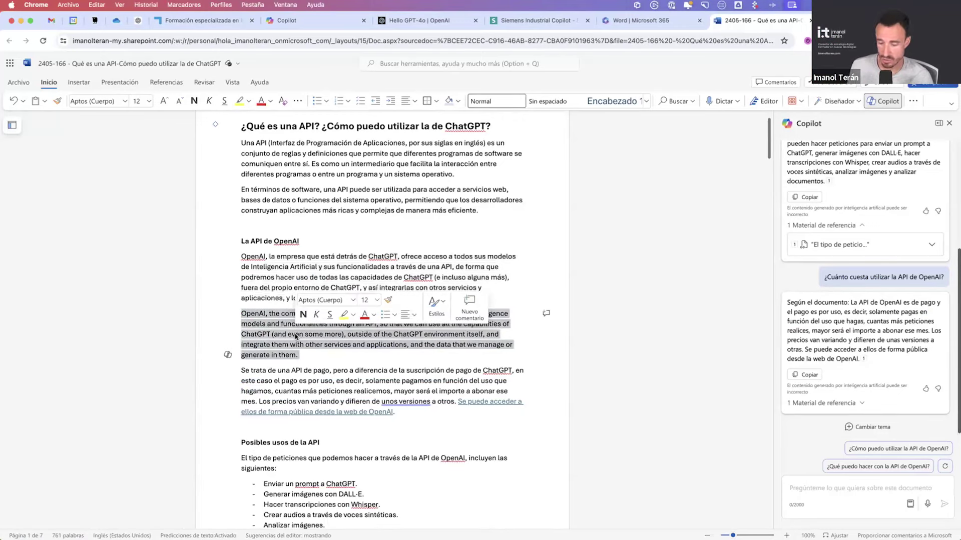
pyautogui.press('BackSpace')
pyautogui.doubleClick(283, 279)
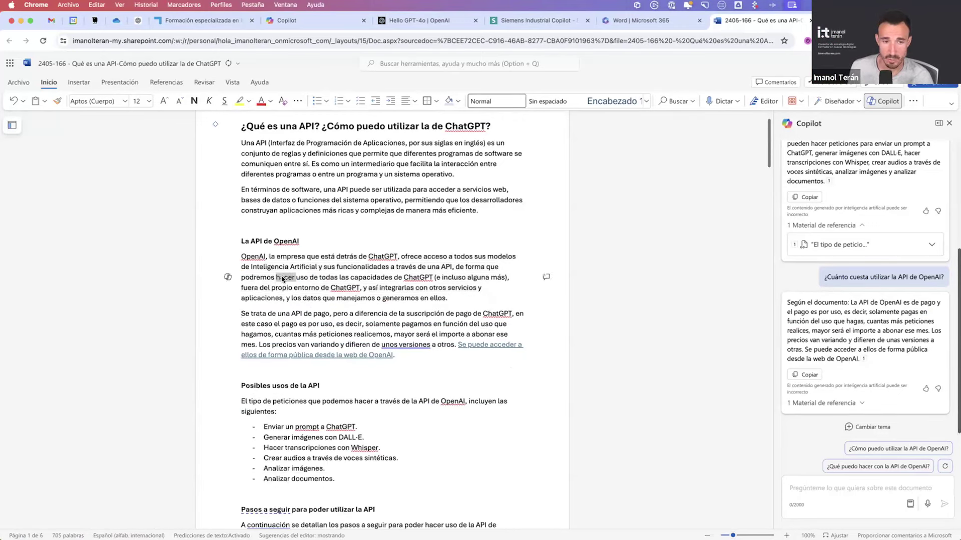
pyautogui.tripleClick(283, 279)
pyautogui.click(228, 297)
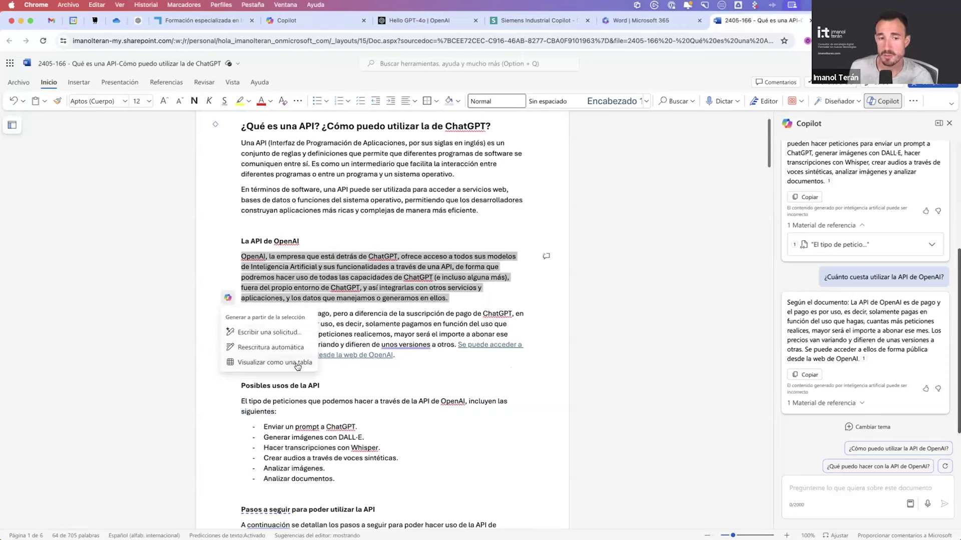
# Step: Have Copilot visualize the bulleted list under "Posibles usos de la API" as a table, and undo it
pyautogui.moveTo(335, 480); pyautogui.dragTo(257, 428)
pyautogui.click(238, 426)
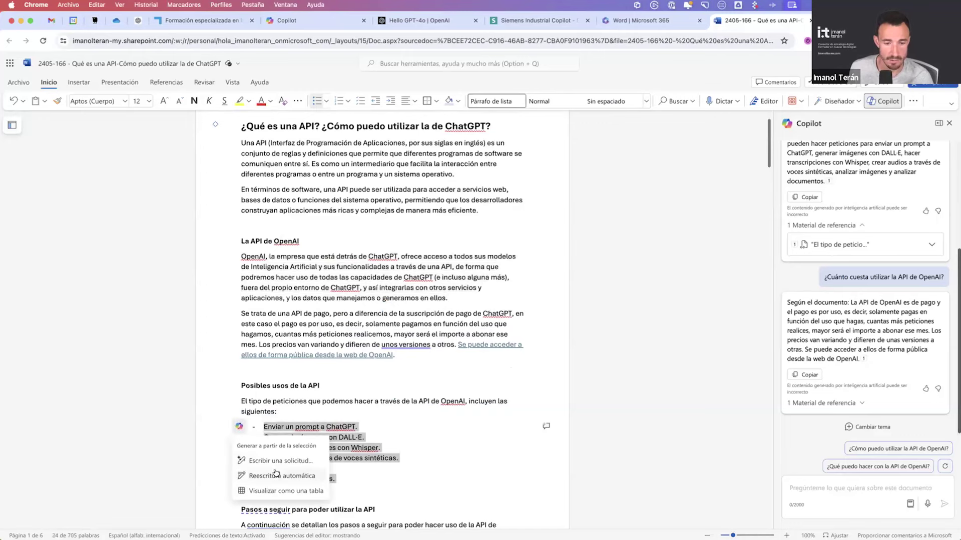
pyautogui.click(277, 492)
pyautogui.scroll(-3, 442, 369)
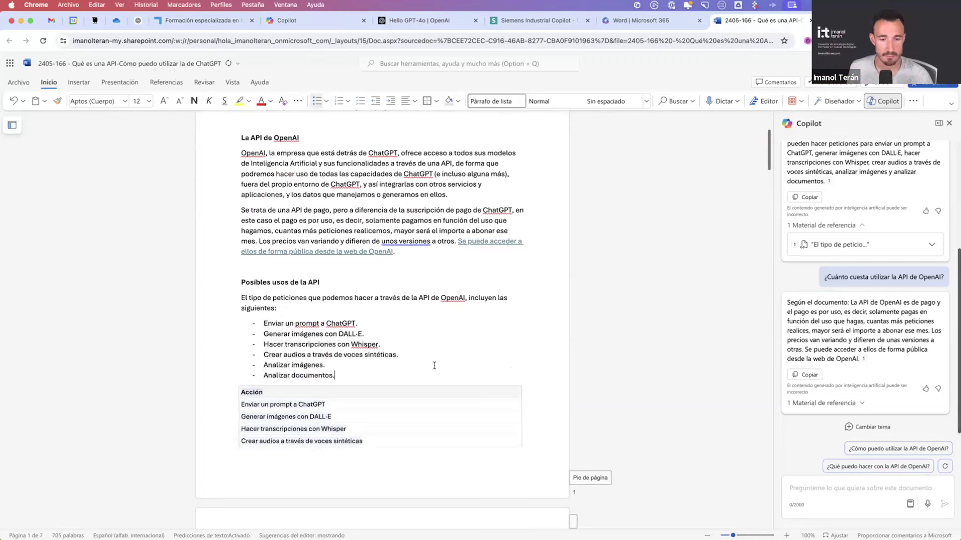
pyautogui.press('super+z')
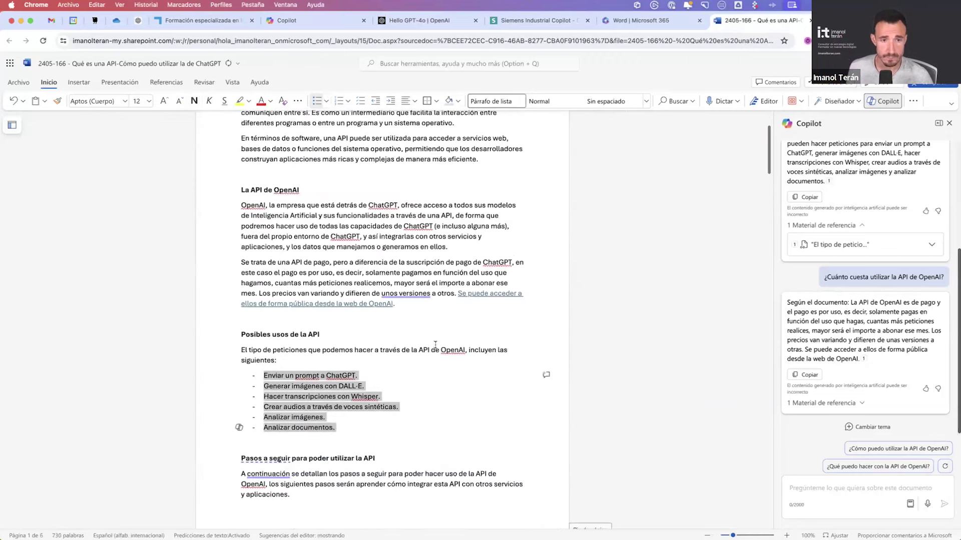
# Step: Request a Copilot draft of the first "La API de OpenAI" paragraph with "Más extenso y utiliza lenguaje menos técnico"
pyautogui.scroll(3, 435, 345)
pyautogui.tripleClick(326, 313)
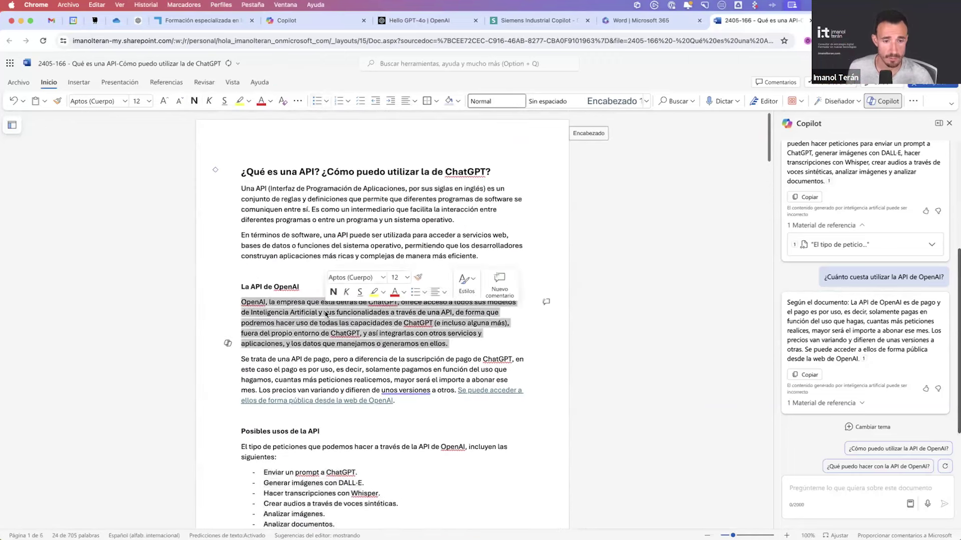
pyautogui.click(228, 343)
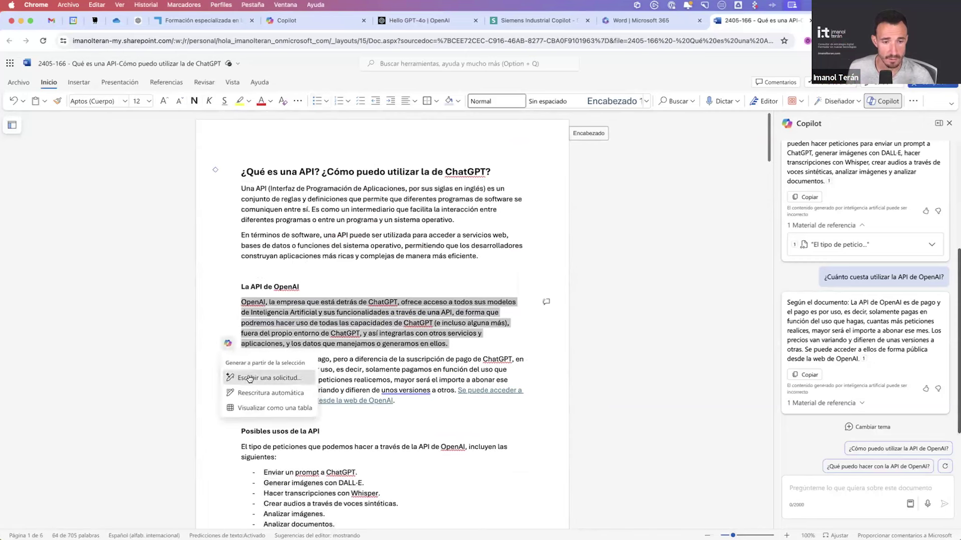
pyautogui.click(249, 378)
pyautogui.write('Más extenso')
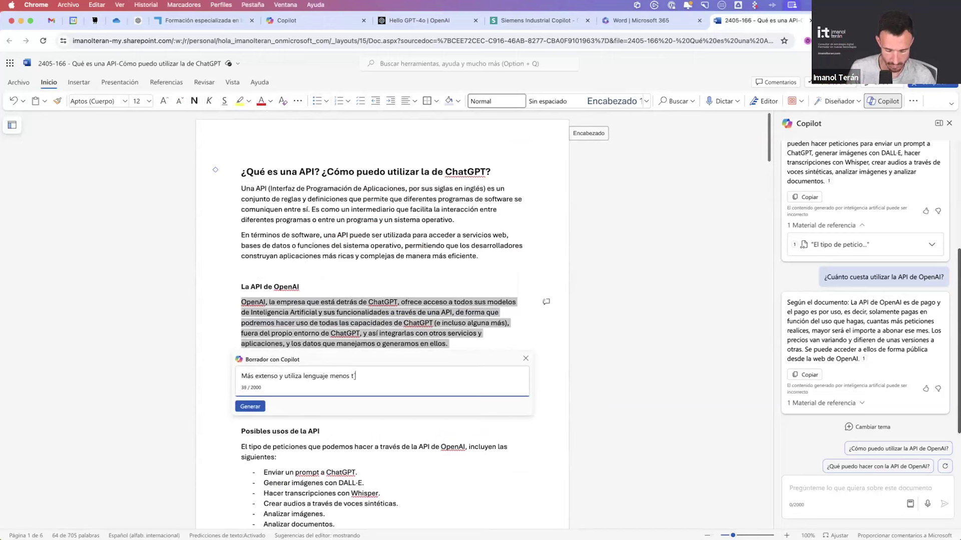
pyautogui.write('y utiliza lenguaje menos técnico. Usa')
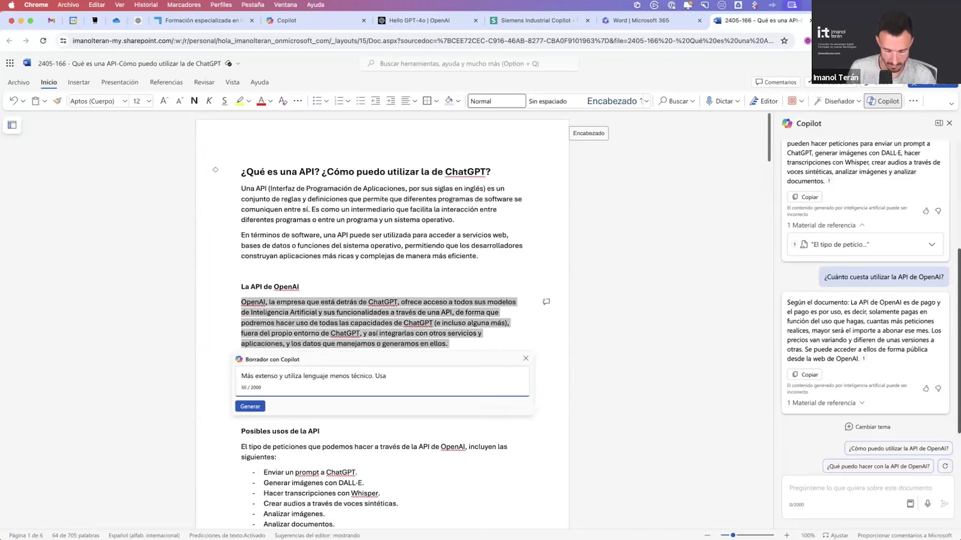
pyautogui.press('Return')
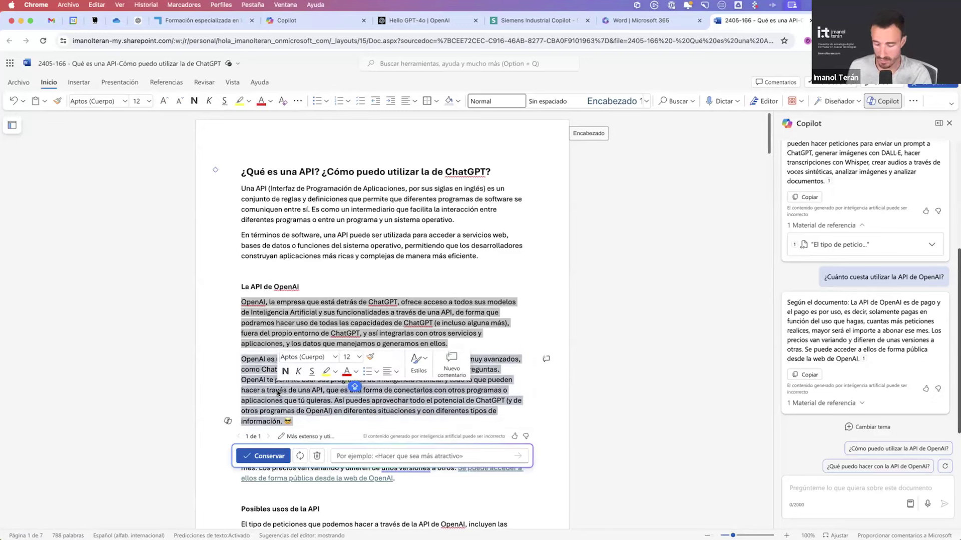
pyautogui.click(263, 456)
# Step: Insert an empty line above the document title and try to reference a file in a Copilot draft there
pyautogui.click(240, 168)
pyautogui.press('Return')
pyautogui.press('Up')
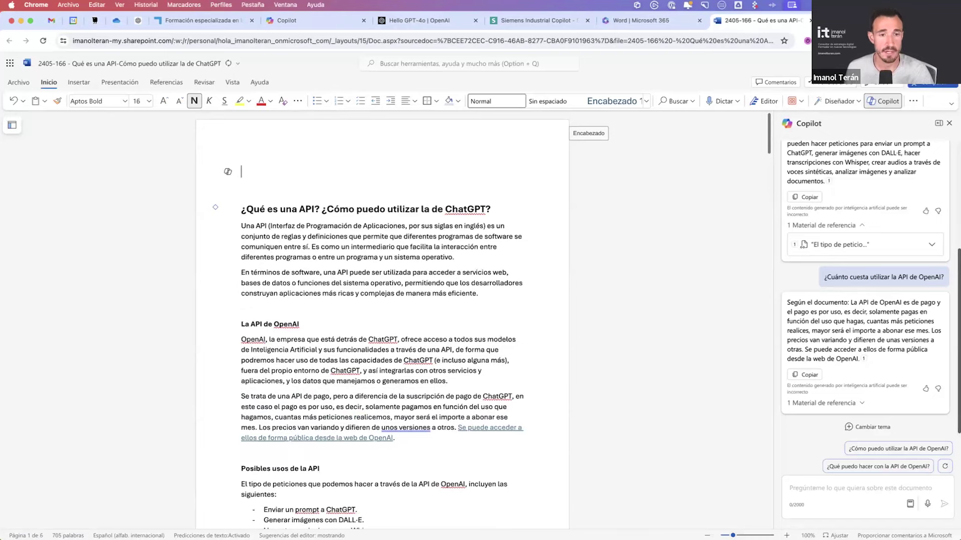
pyautogui.click(241, 184)
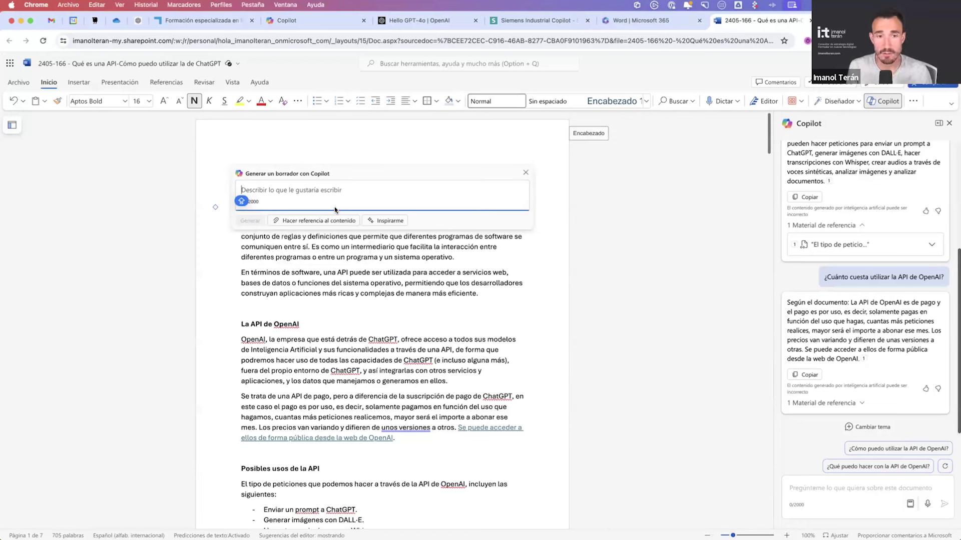
pyautogui.write('/')
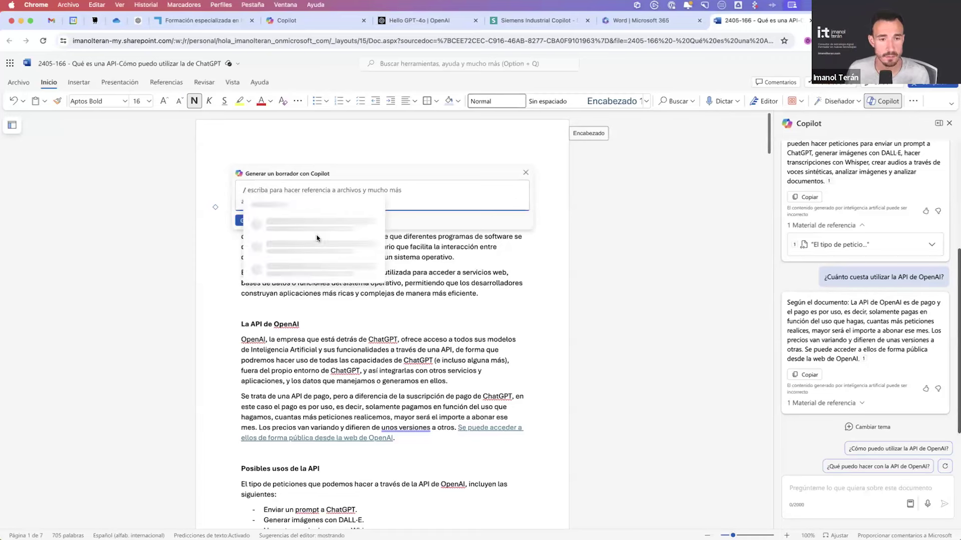
pyautogui.press('Escape')
pyautogui.press('Escape')
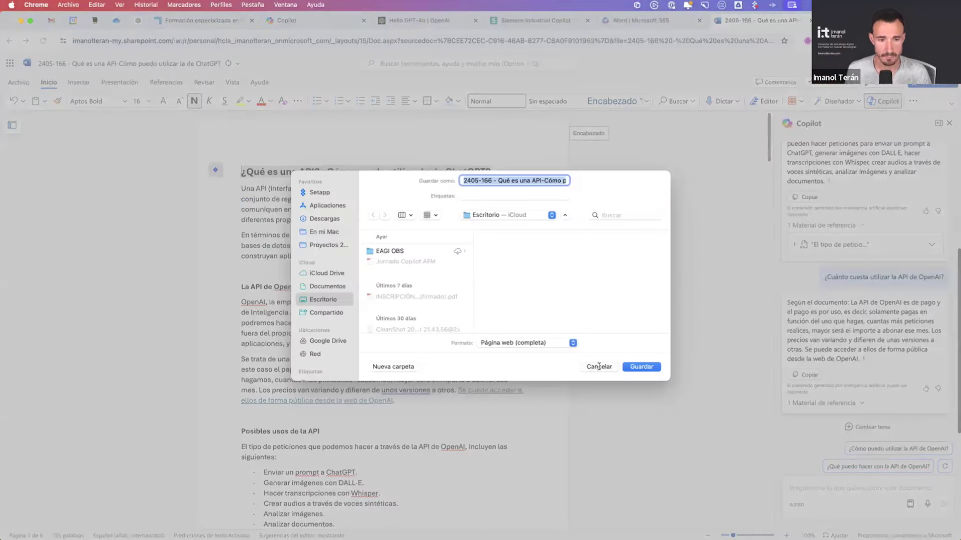
pyautogui.click(600, 367)
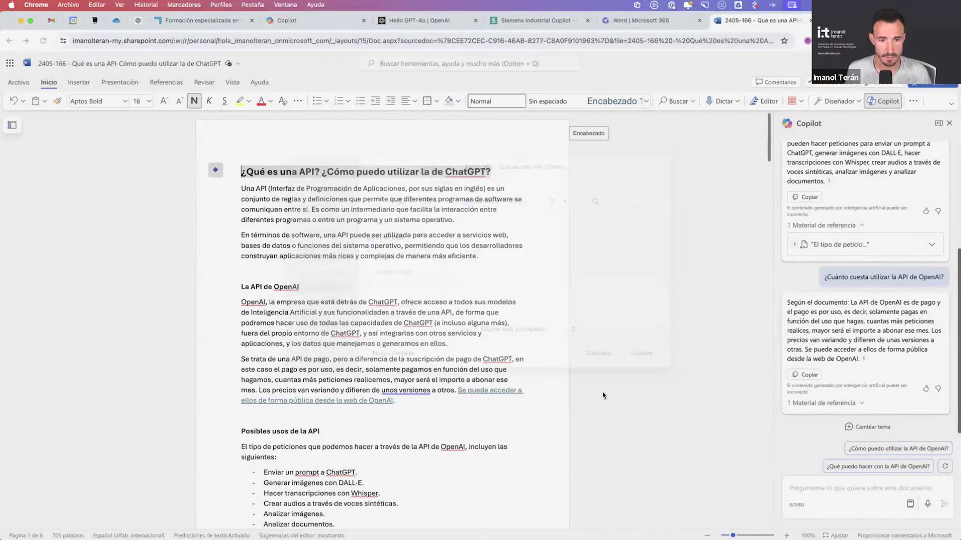
pyautogui.press('super+s')
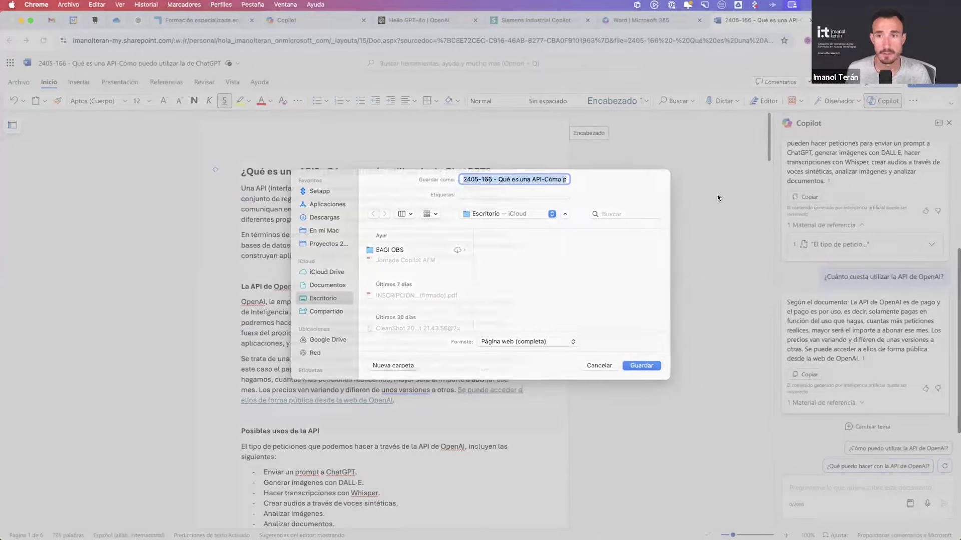
pyautogui.press('Escape')
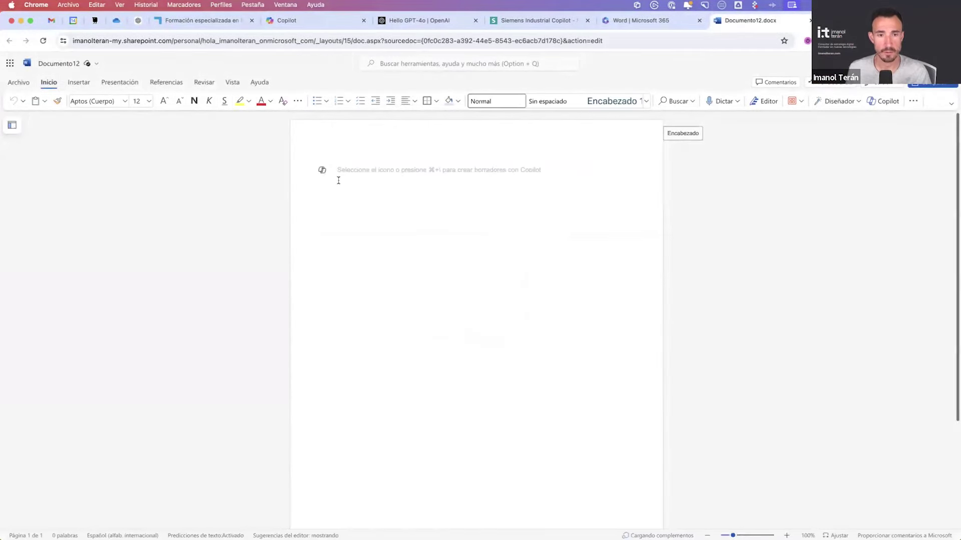
# Step: In the blank document, try to reference a file in a Copilot draft and close the draft
pyautogui.click(322, 171)
pyautogui.write('/')
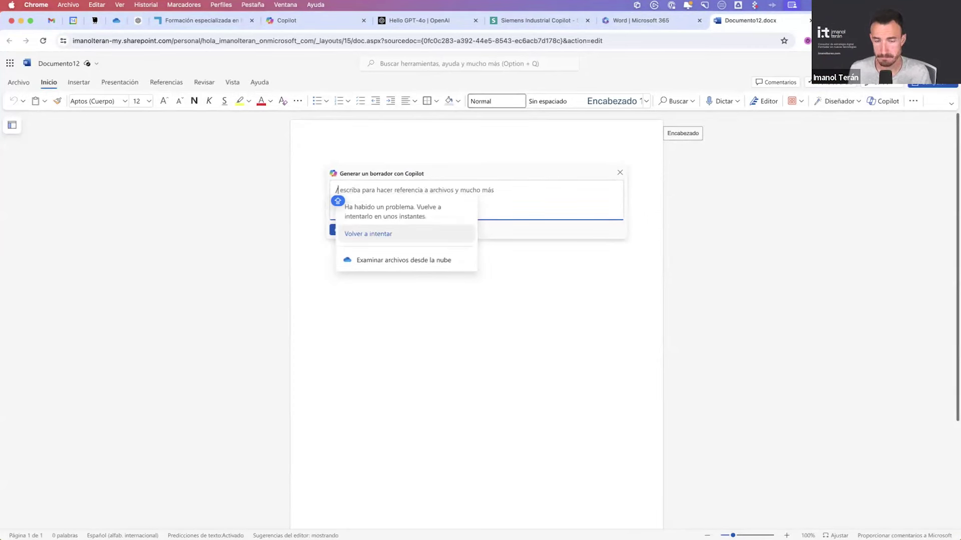
pyautogui.press('Escape')
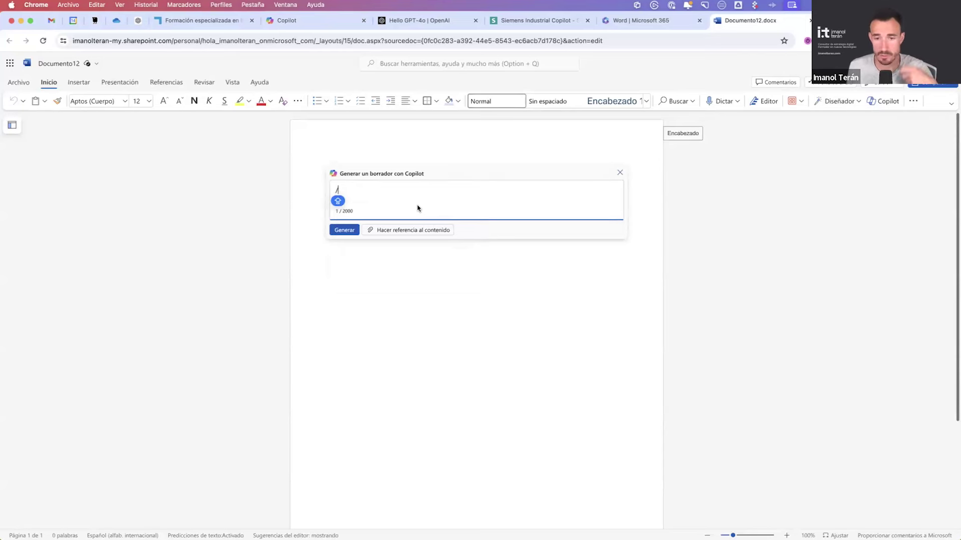
pyautogui.click(425, 231)
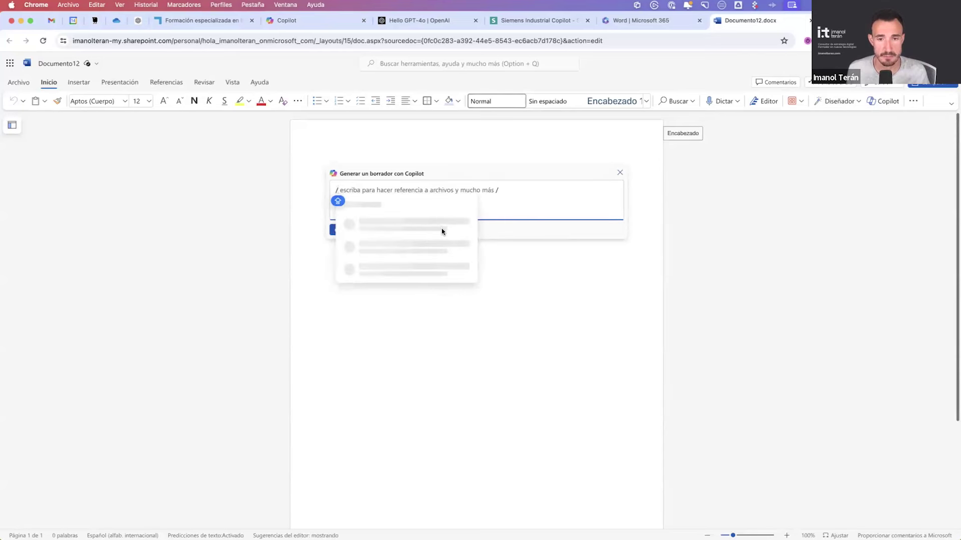
pyautogui.click(620, 173)
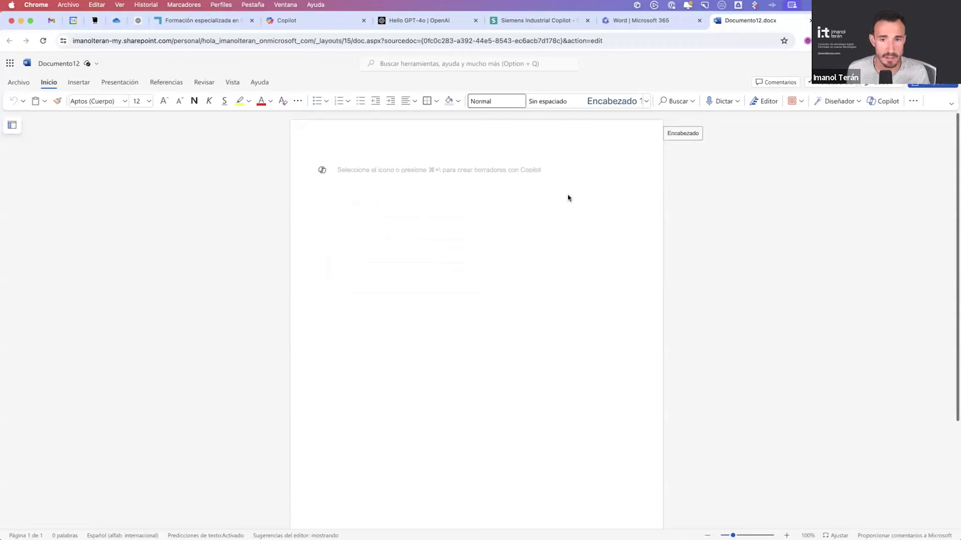
# Step: Close the blank Word document, switch to Excel and open the recommended workbook Libro 29
pyautogui.press('super+w')
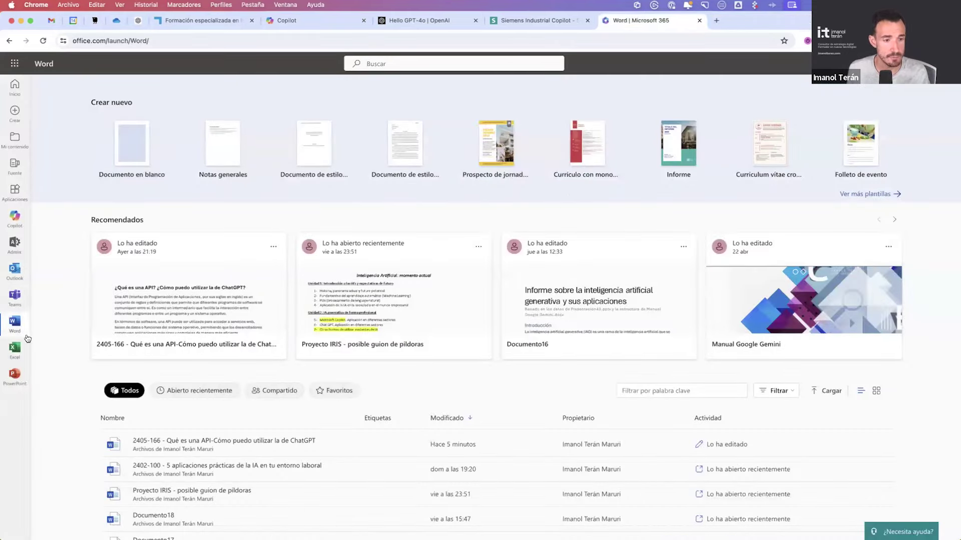
pyautogui.click(15, 349)
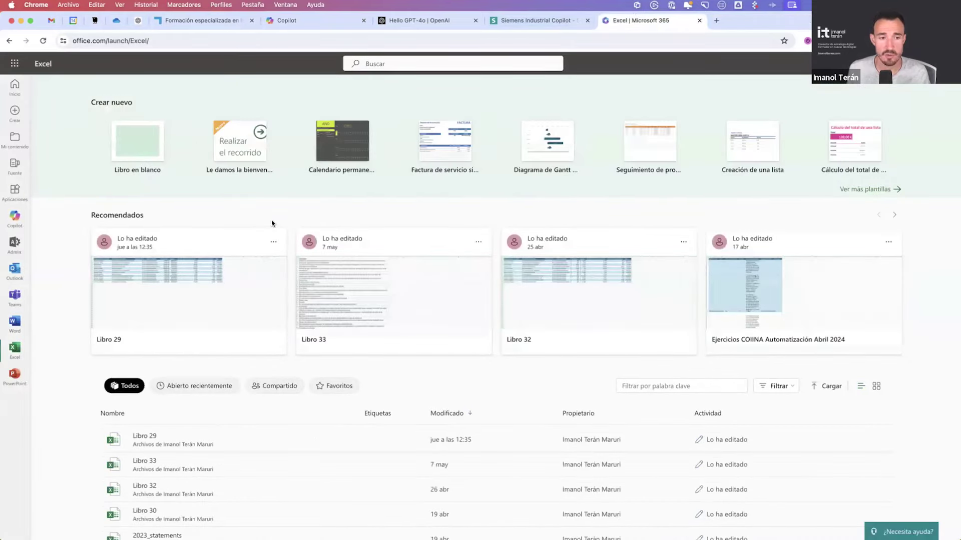
pyautogui.click(204, 274)
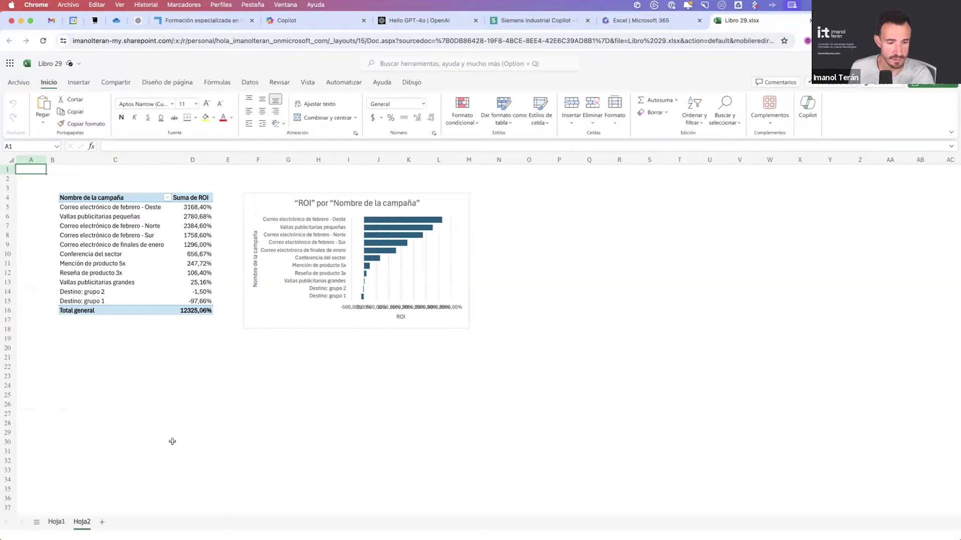
# Step: Delete the sheet Hoja2 and clear the whole campaign table from Hoja1
pyautogui.rightClick(82, 522)
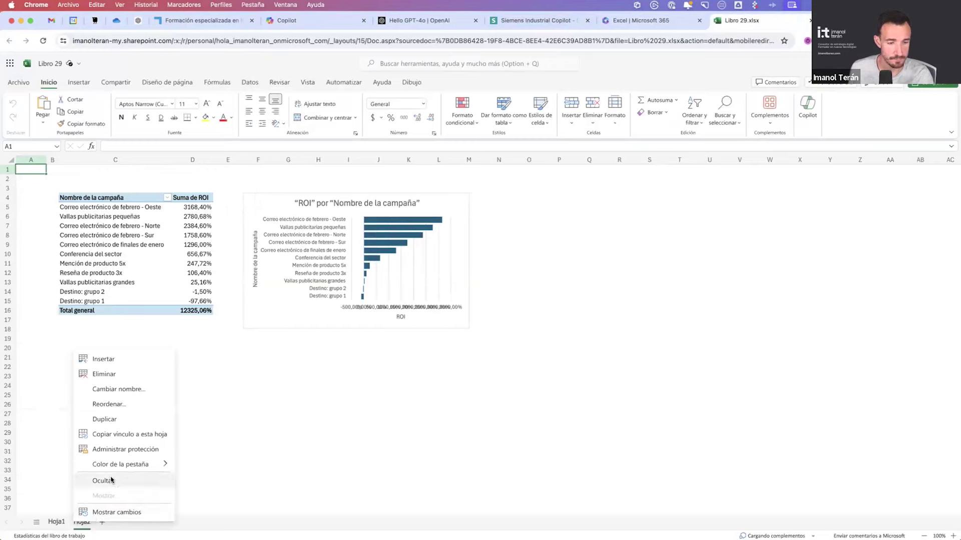
pyautogui.click(103, 374)
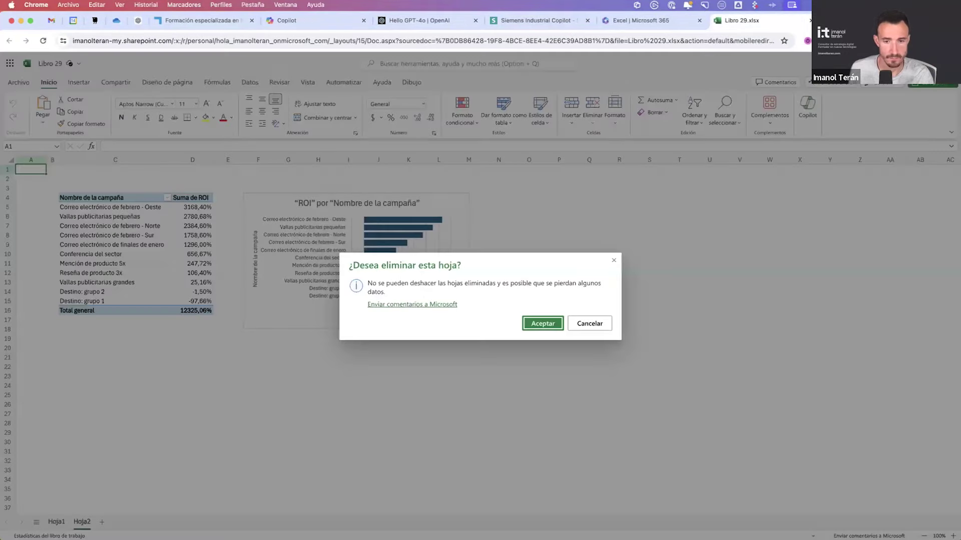
pyautogui.click(551, 323)
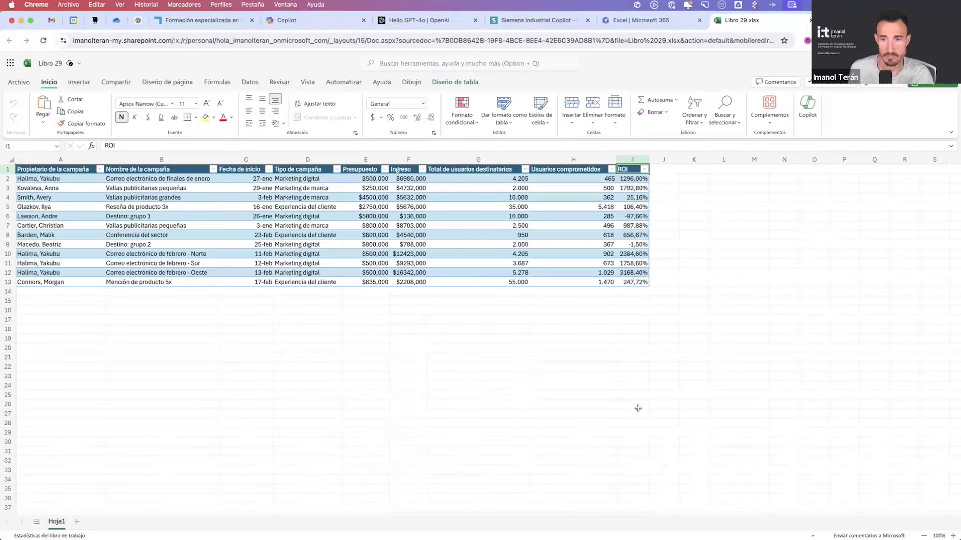
pyautogui.moveTo(655, 420); pyautogui.dragTo(50, 170)
pyautogui.press('Delete')
pyautogui.click(198, 244)
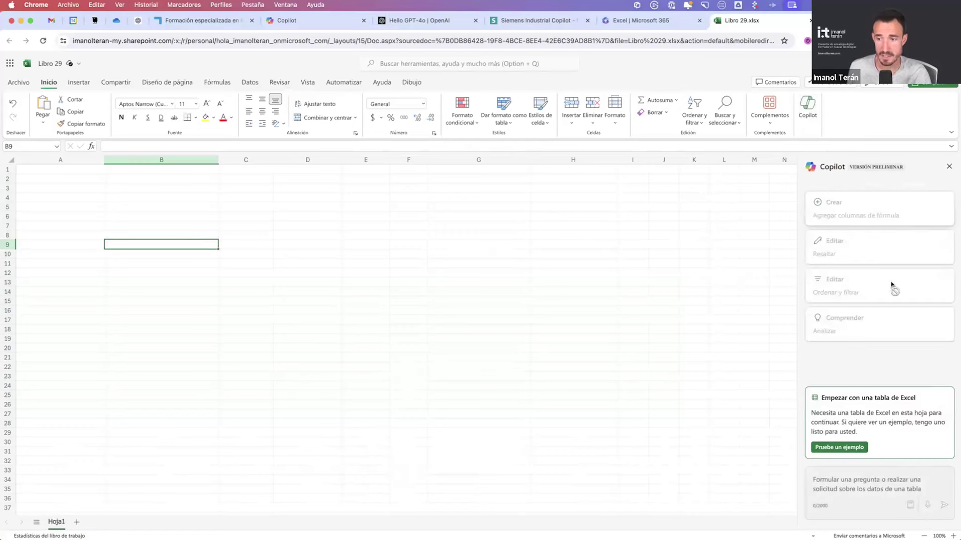
# Step: Have Copilot add its example table to the empty sheet and review its reply
pyautogui.click(851, 448)
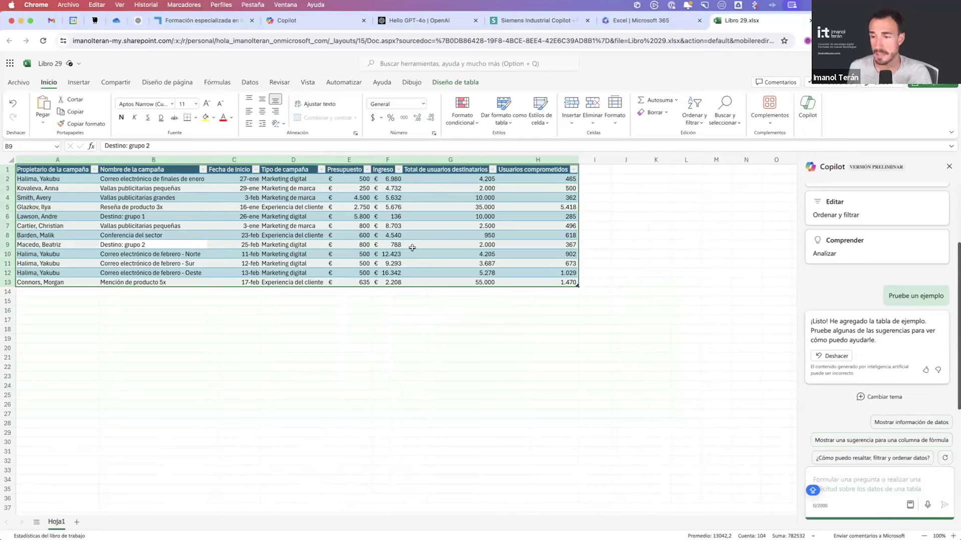
pyautogui.scroll(3, 901, 475)
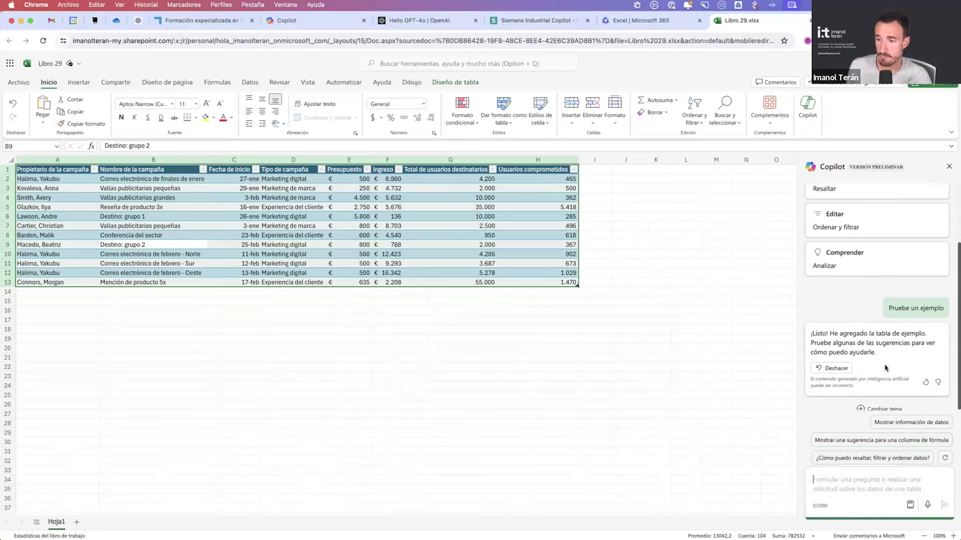
pyautogui.scroll(-3, 891, 430)
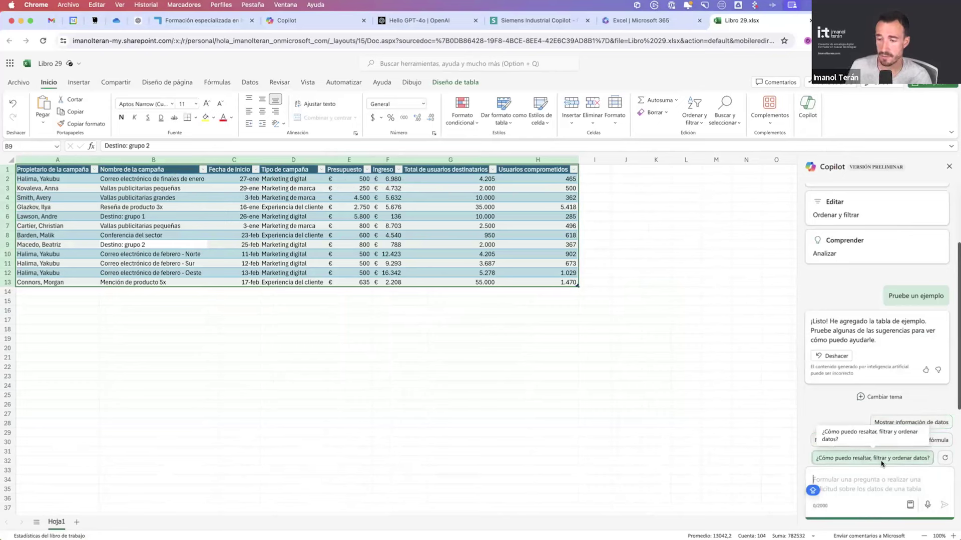
# Step: Look through Copilot's prompt suggestions, including the Comprender category, and close the list
pyautogui.click(910, 504)
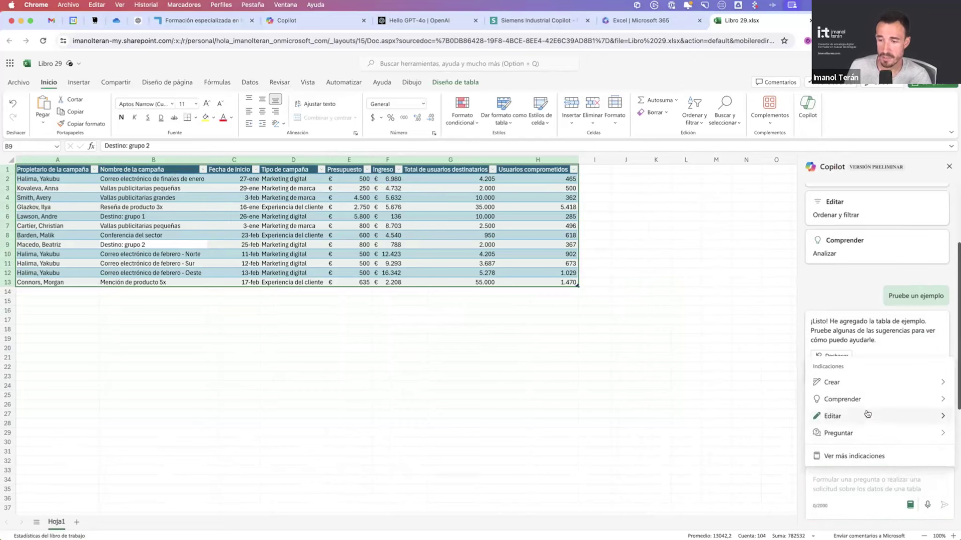
pyautogui.click(871, 394)
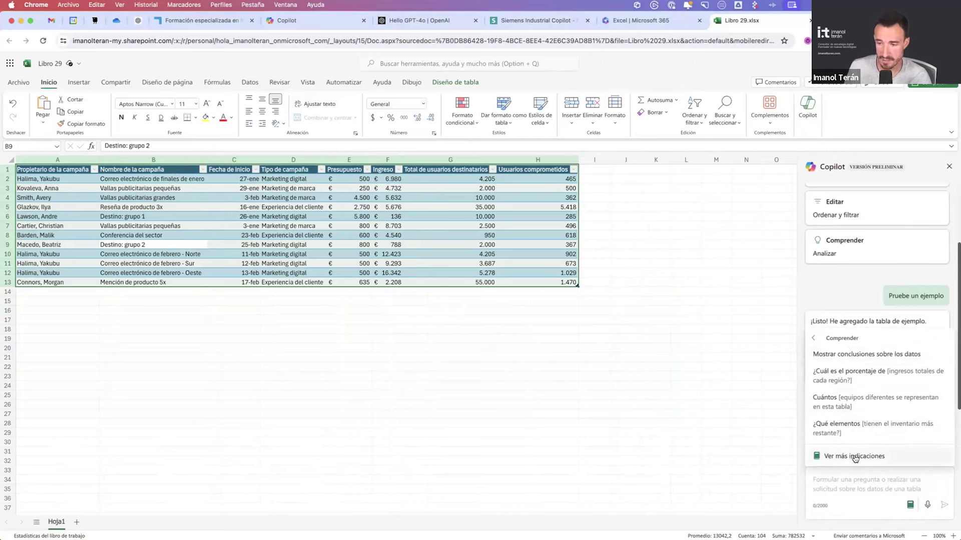
pyautogui.click(814, 339)
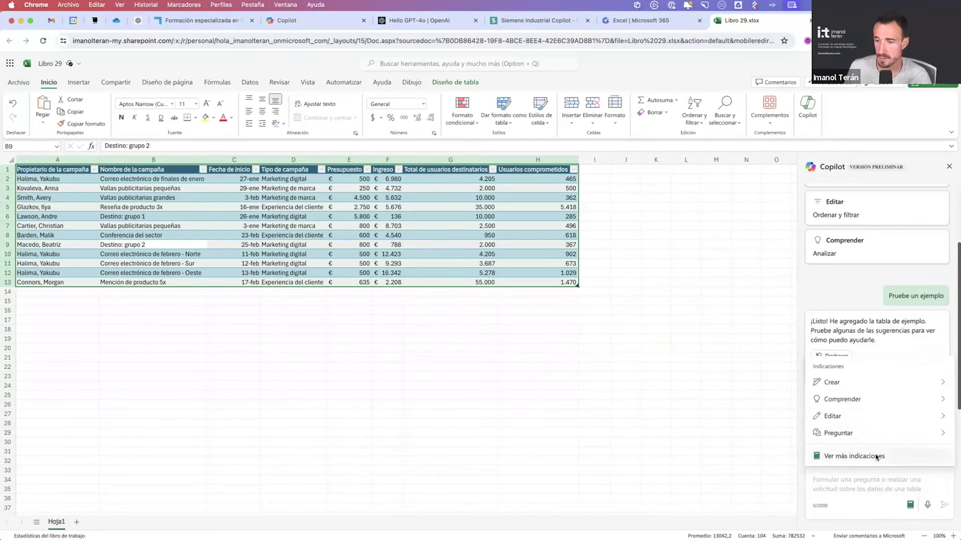
pyautogui.click(895, 490)
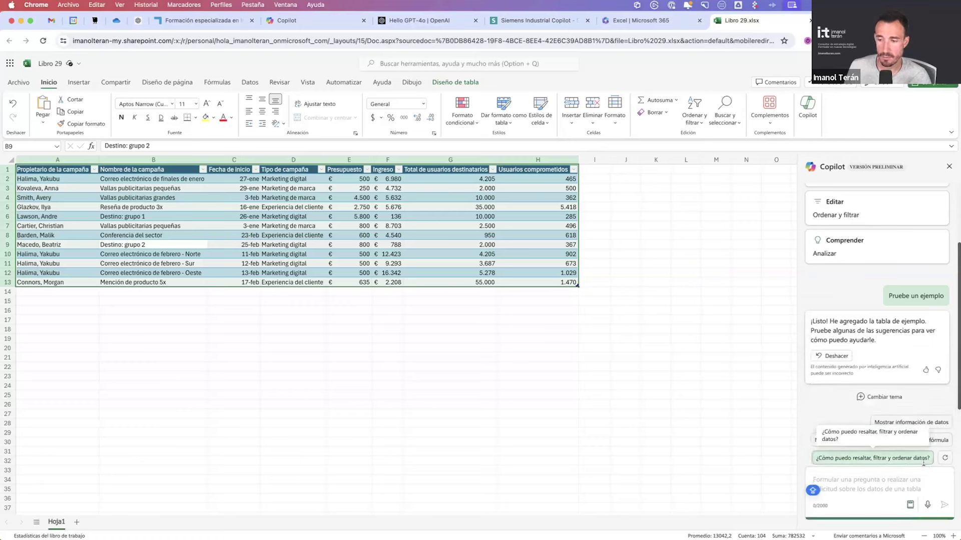
# Step: Dictate and send the Copilot request "Haz un análisis de los datos e indicame cuáles son las campañas más rentables"
pyautogui.click(926, 507)
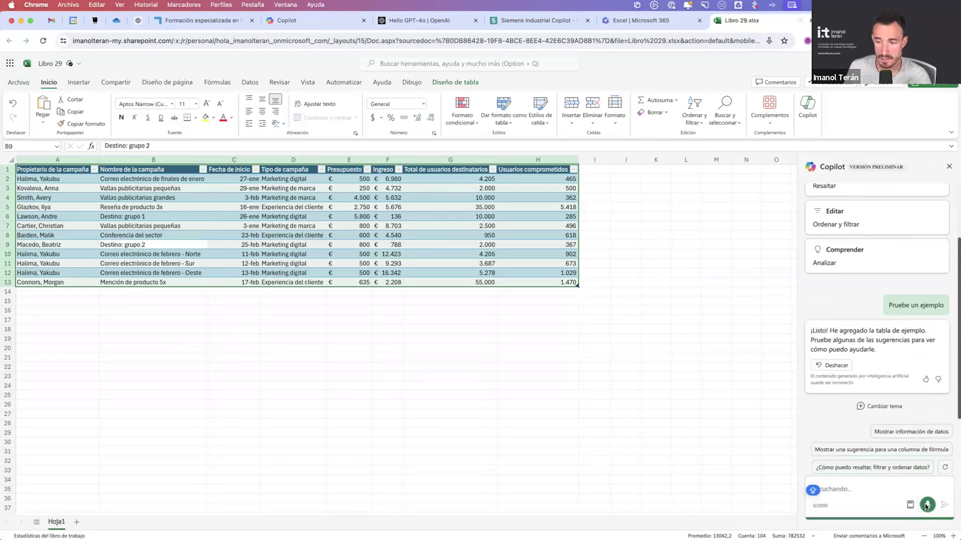
pyautogui.click(926, 504)
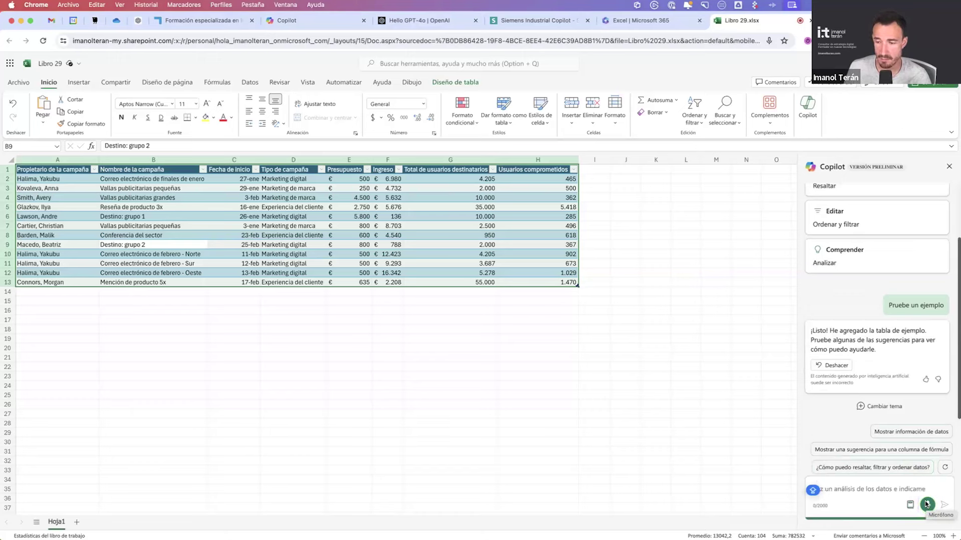
pyautogui.click(926, 505)
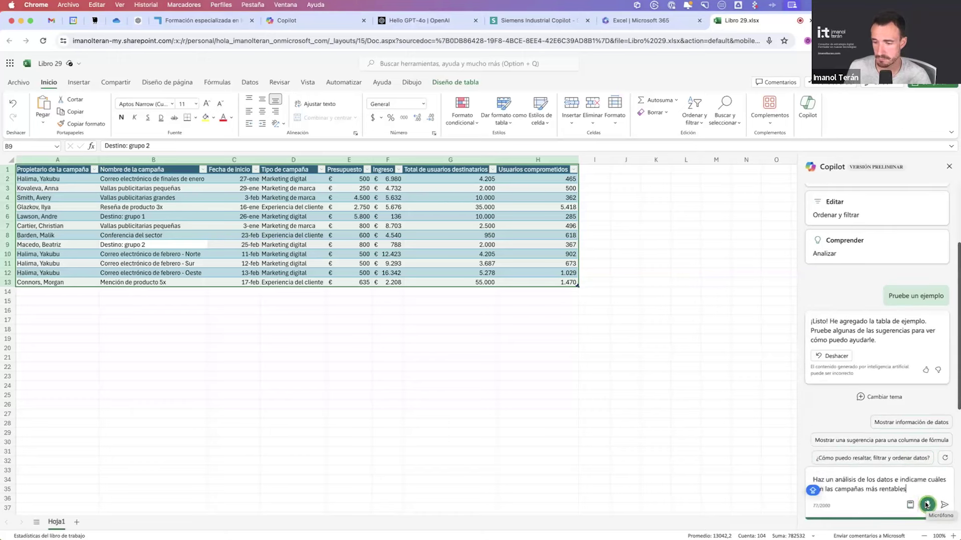
pyautogui.click(943, 504)
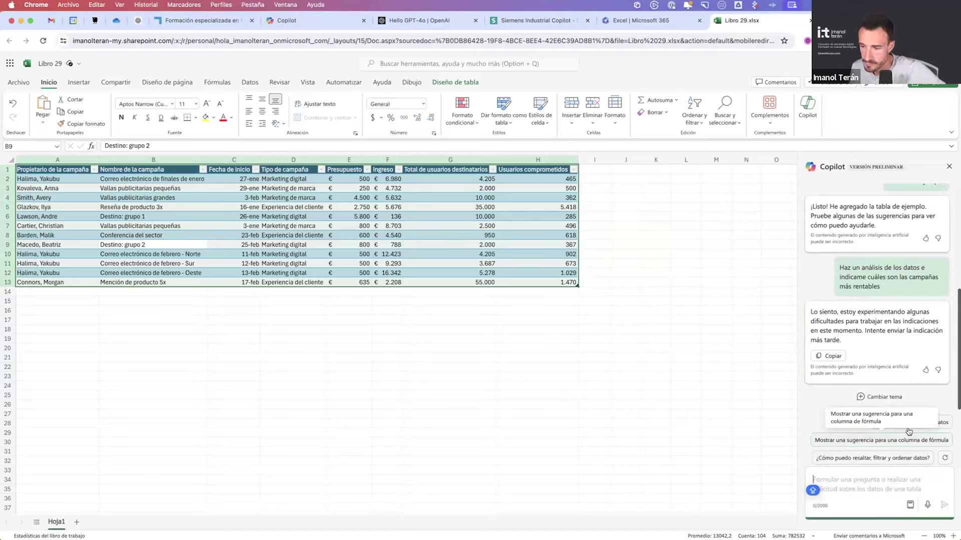
# Step: Ask Copilot "Añade una columna en la que calcules el roi de cada campaña" and insert the suggested column into the table
pyautogui.write('Aña')
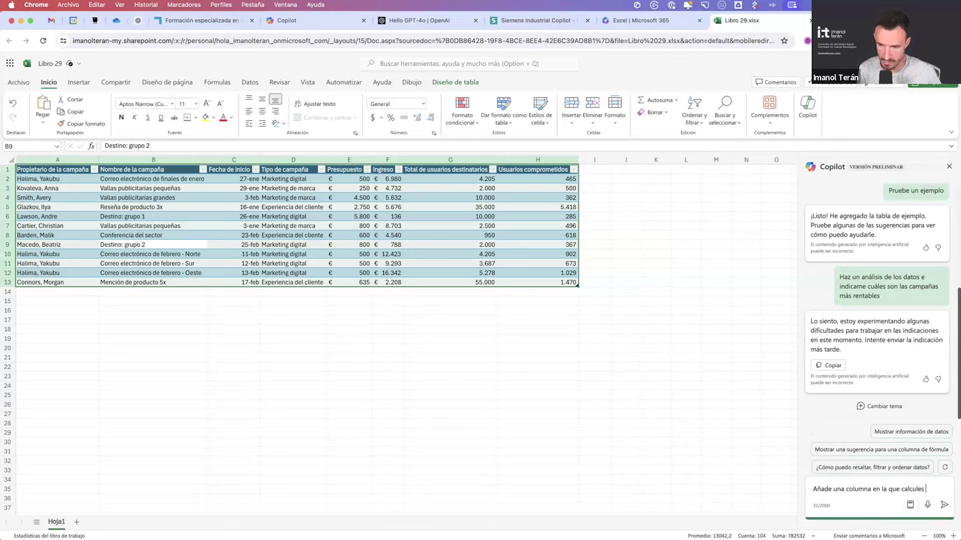
pyautogui.write('de cada campaña')
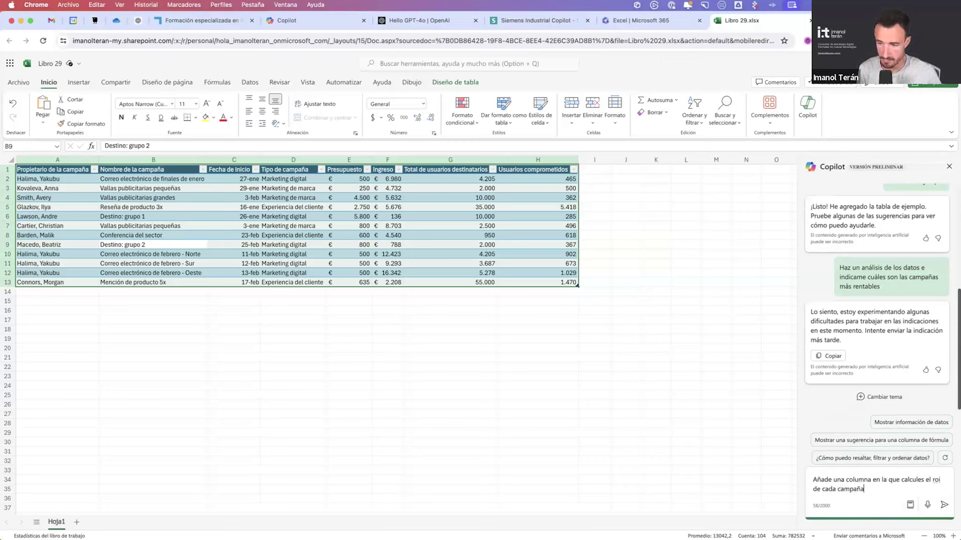
pyautogui.press('Return')
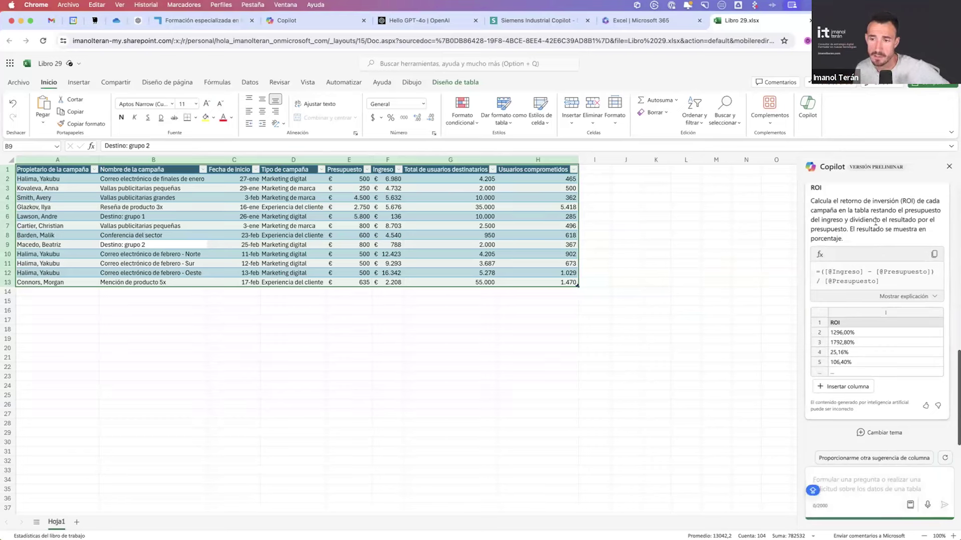
pyautogui.click(843, 386)
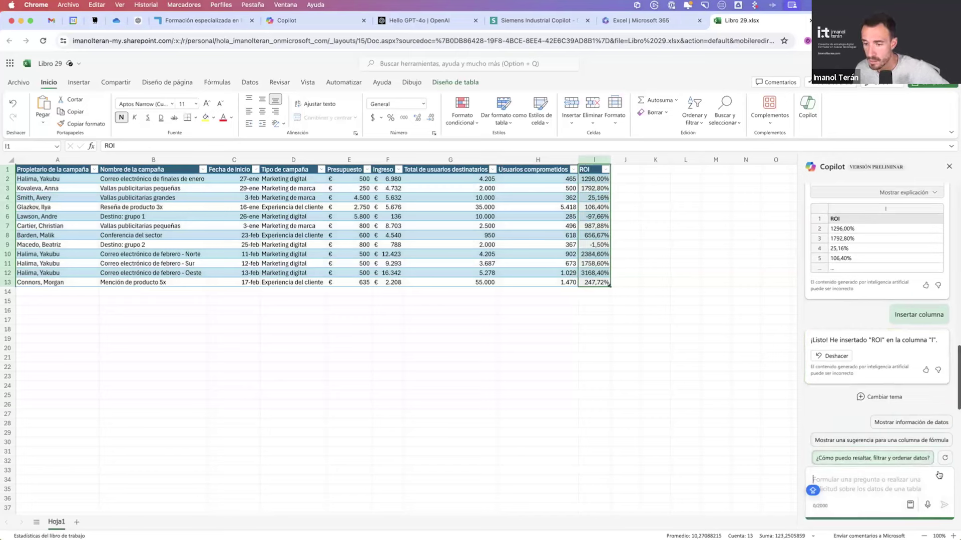
# Step: Dictate the Copilot request "Crea un gráfico en el que aparezcan las campañas ordenadas por rentabilidad" and add the chart to a new sheet
pyautogui.click(927, 505)
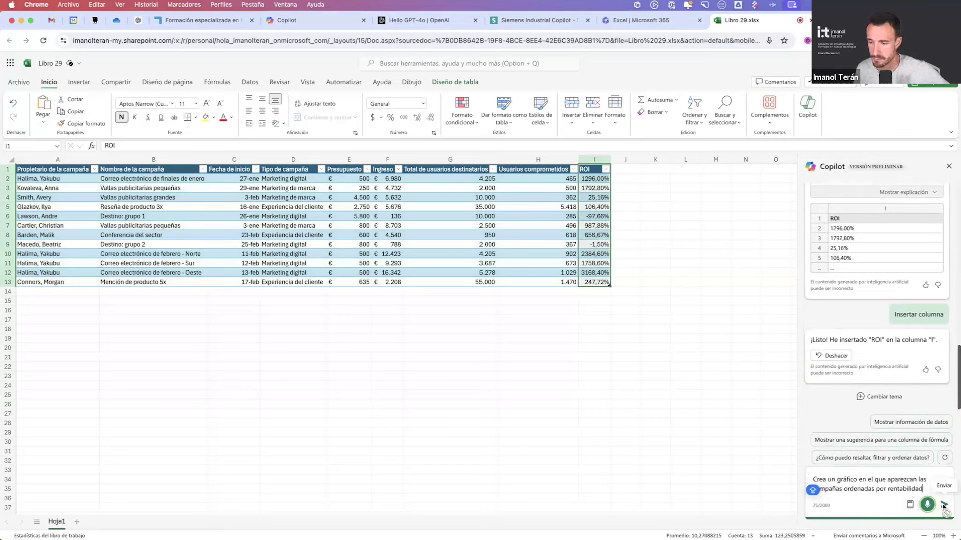
pyautogui.click(943, 505)
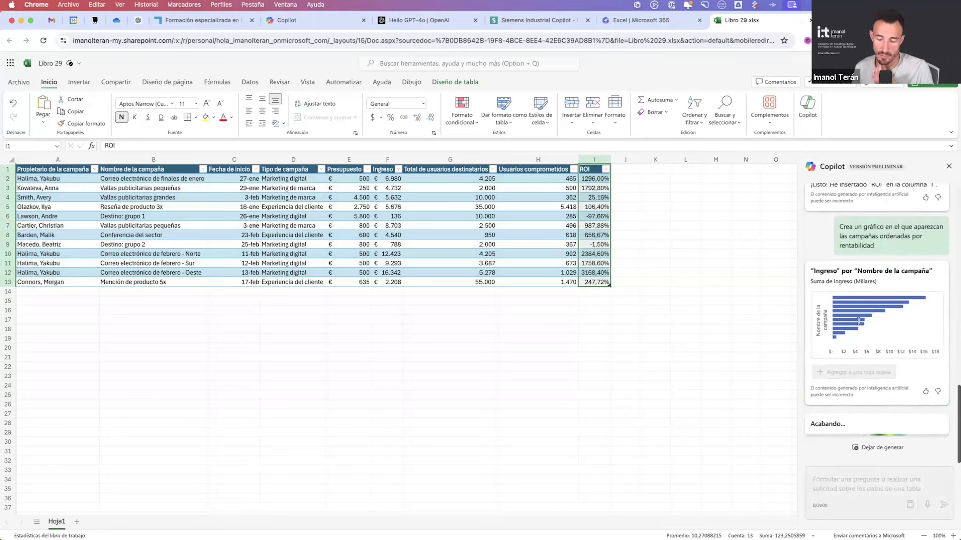
pyautogui.scroll(2, 856, 302)
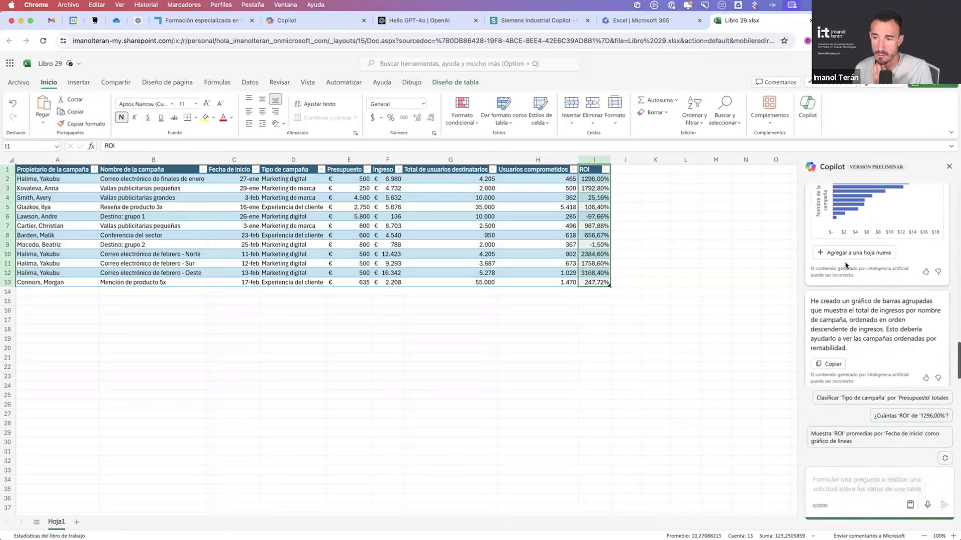
pyautogui.click(846, 264)
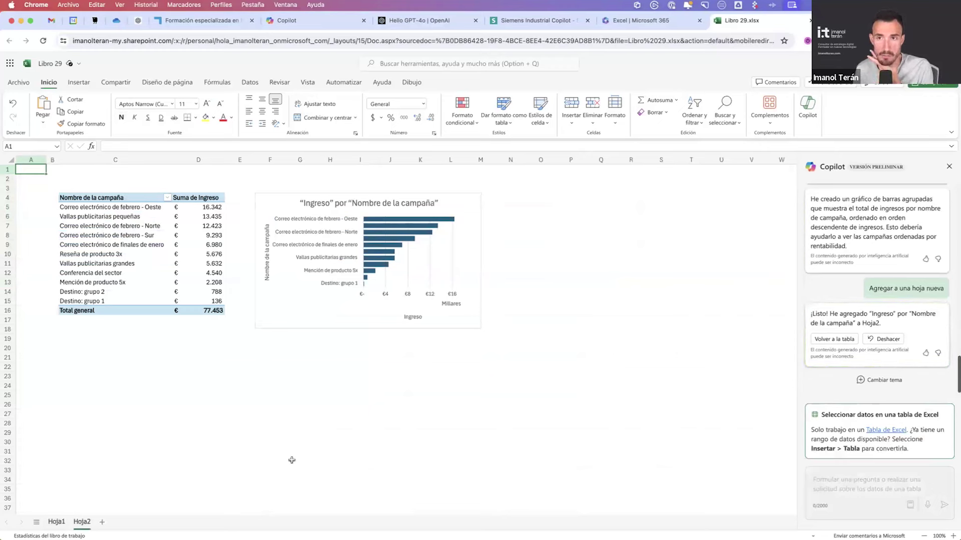
pyautogui.click(530, 465)
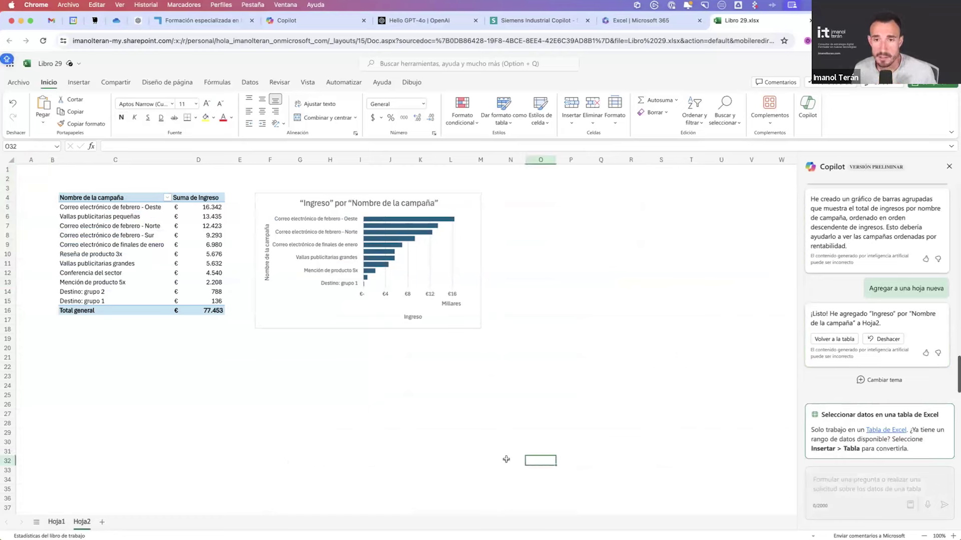
# Step: Close the workbook and the Excel start page, reopen office.com in a new browser tab and switch to PowerPoint
pyautogui.press('super+w')
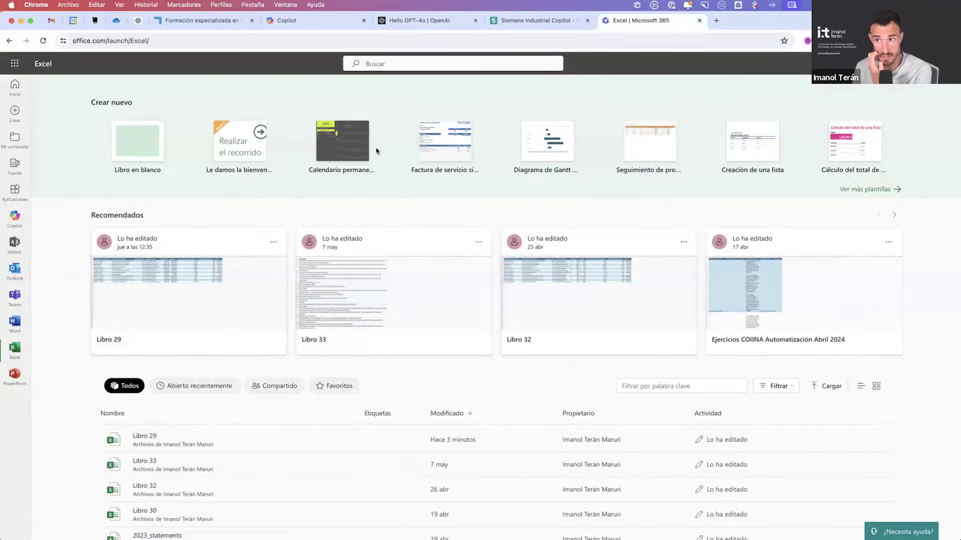
pyautogui.click(700, 21)
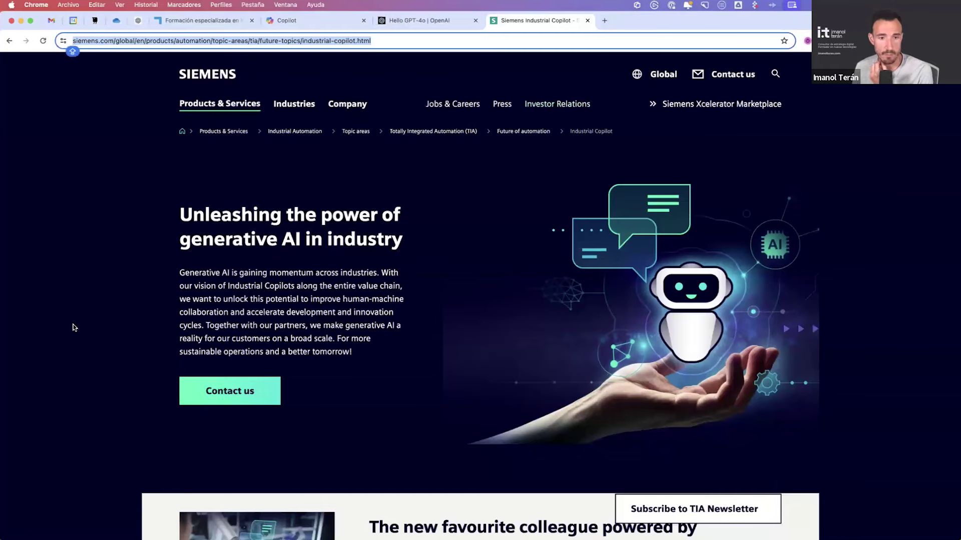
pyautogui.press('super+t')
pyautogui.write('off')
pyautogui.press('Return')
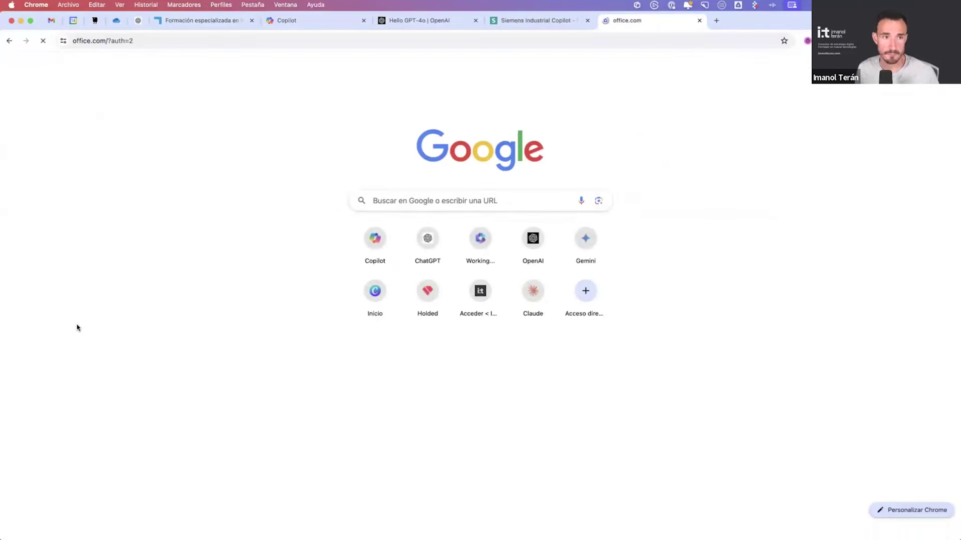
pyautogui.click(11, 378)
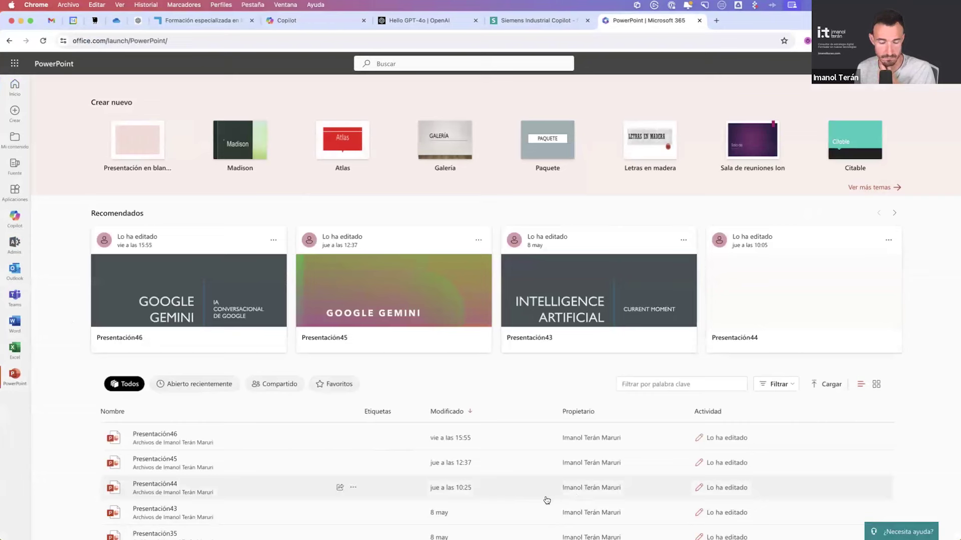
# Step: Create a blank presentation and open Copilot in it
pyautogui.click(126, 152)
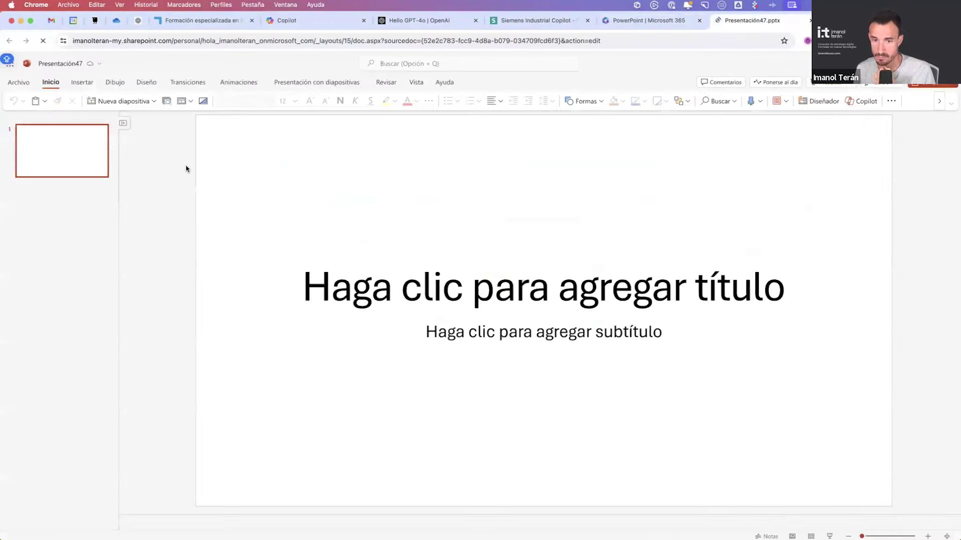
pyautogui.click(865, 102)
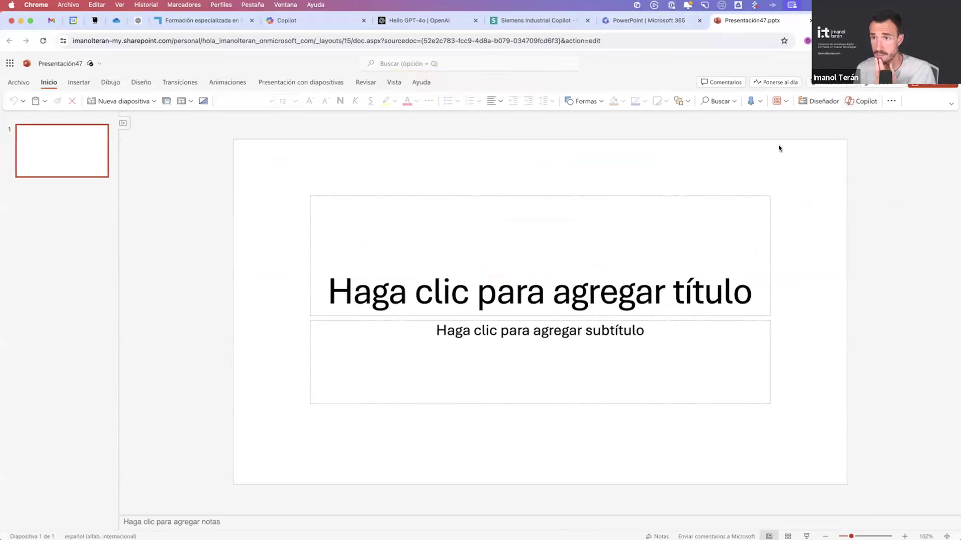
pyautogui.click(872, 102)
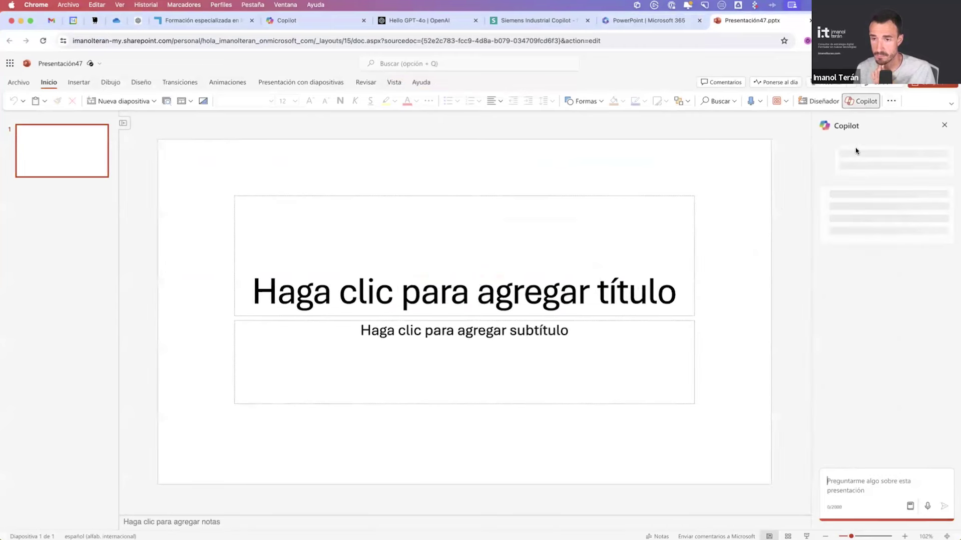